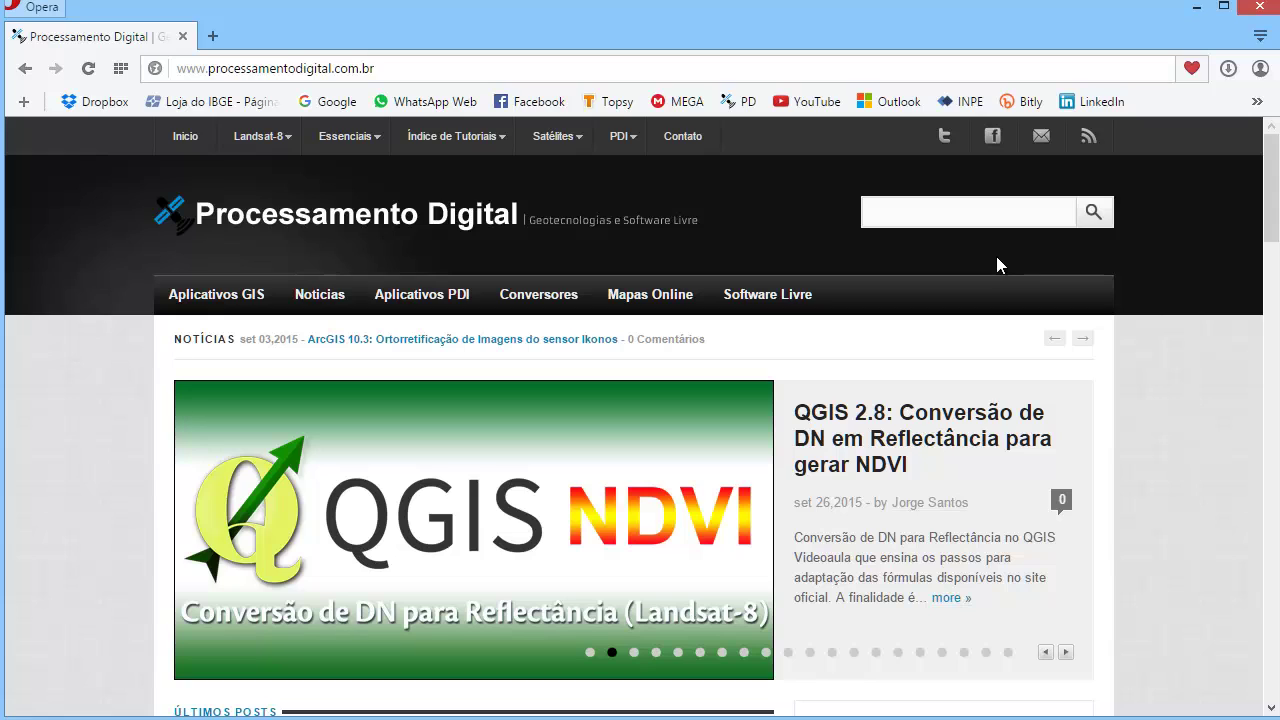
Step: Search the Processamento Digital site for topodata and open the QGIS 2.8 article on preparing the MDE Topodata for watershed delimitation
{"action": "left_click", "coordinate": [958, 216]}
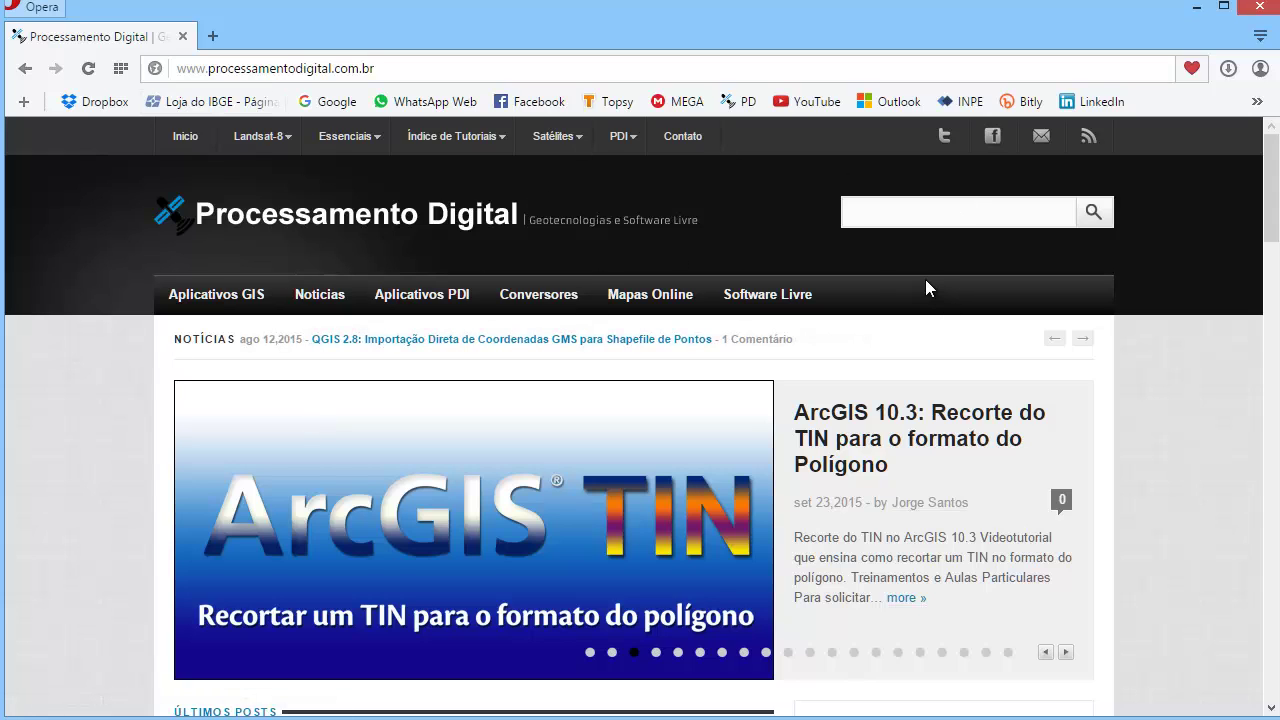
{"action": "type", "text": "topodata"}
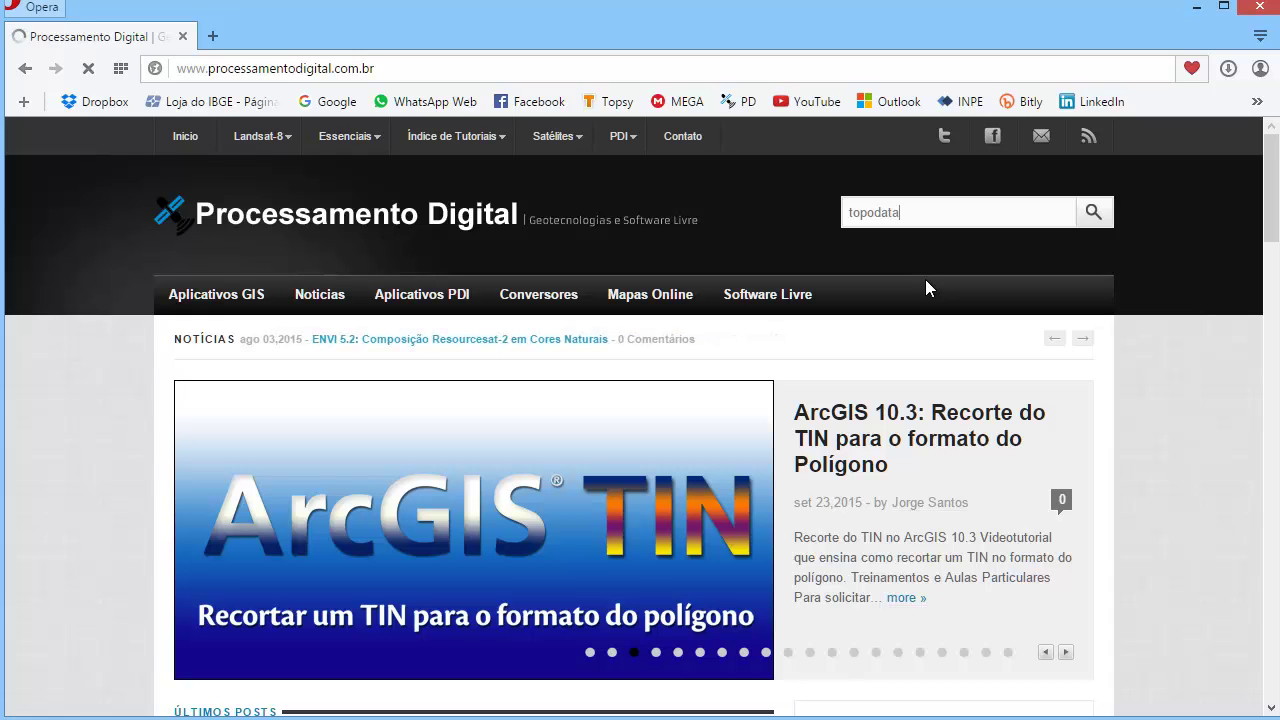
{"action": "key", "text": "Return"}
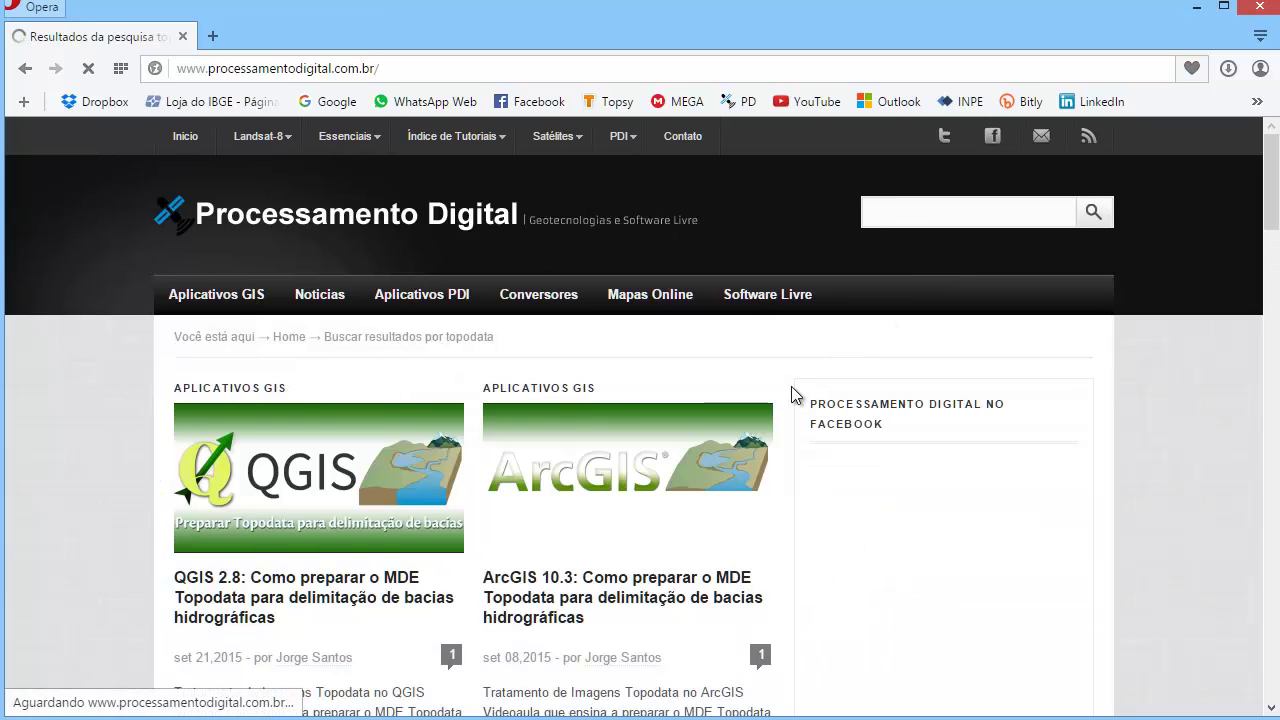
{"action": "scroll", "coordinate": [412, 399], "scroll_direction": "down", "scroll_amount": 5}
{"action": "scroll", "coordinate": [412, 399], "scroll_direction": "up", "scroll_amount": 5}
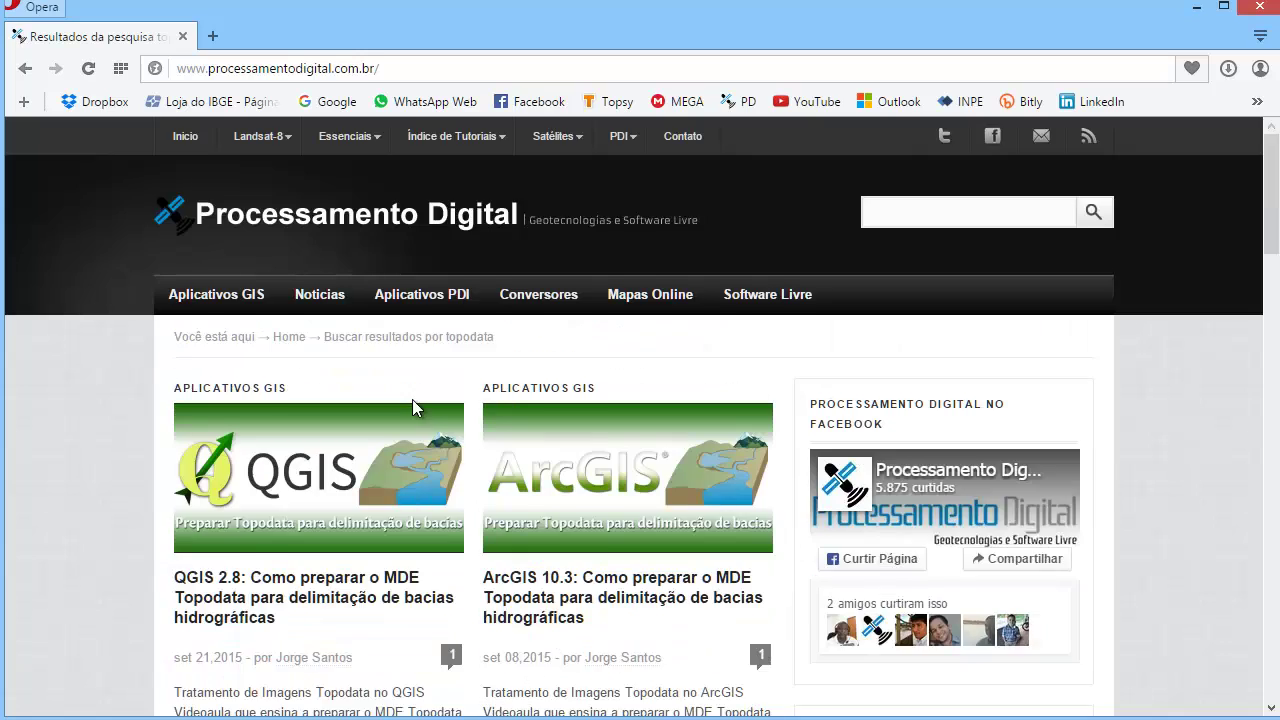
{"action": "scroll", "coordinate": [412, 399], "scroll_direction": "down", "scroll_amount": 1}
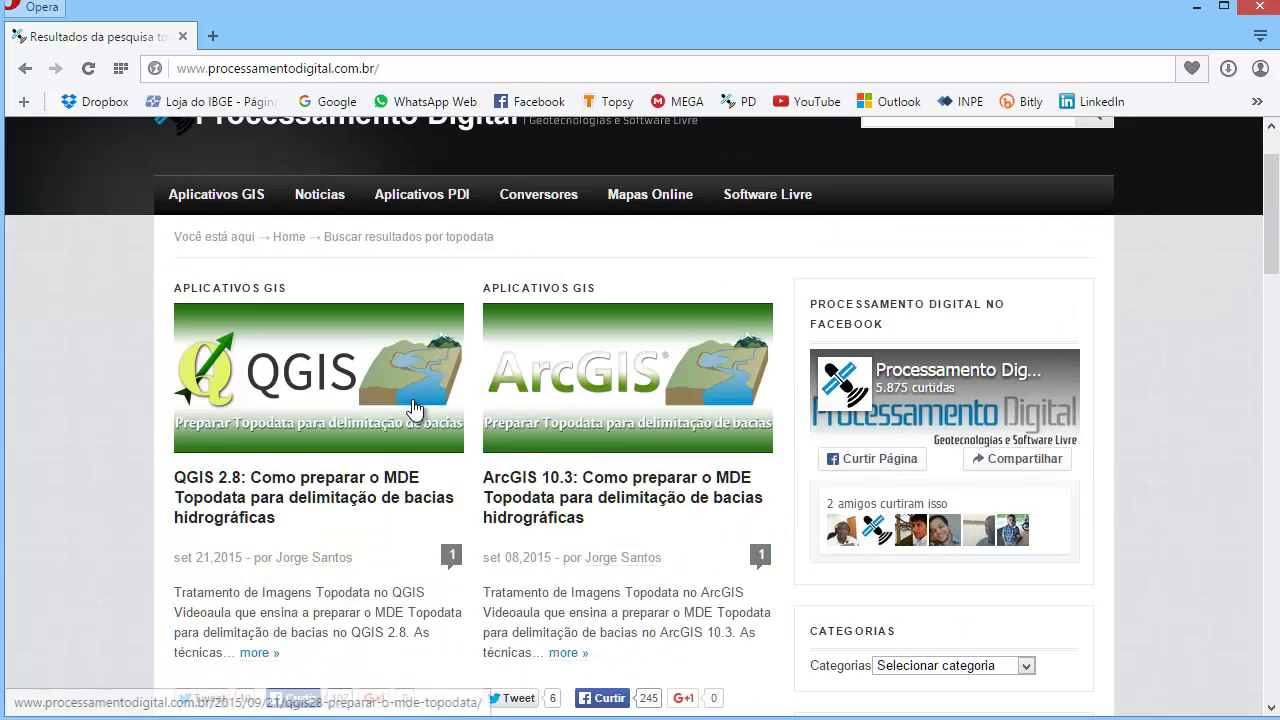
{"action": "left_click", "coordinate": [341, 505]}
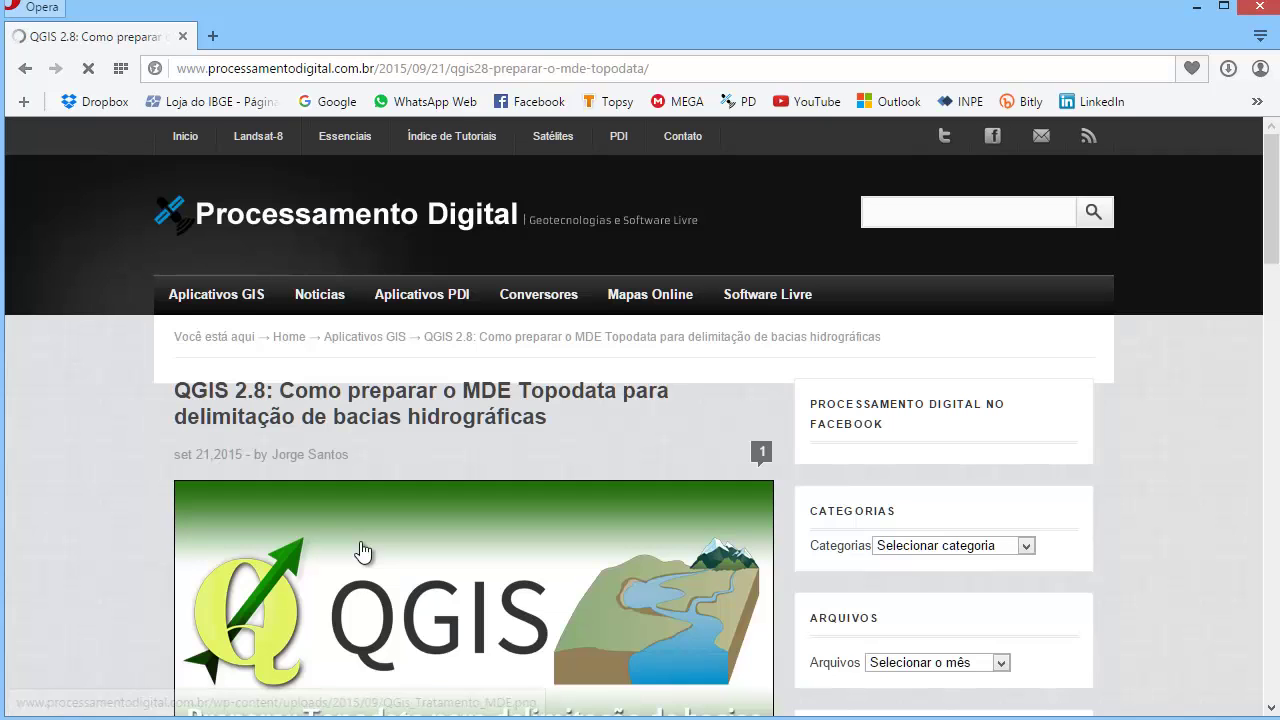
Step: Examine the article on preparing the MDE Topodata, including its techniques, tutorial data links and embedded video
{"action": "scroll", "coordinate": [498, 390], "scroll_direction": "down", "scroll_amount": 6}
{"action": "scroll", "coordinate": [470, 370], "scroll_direction": "up", "scroll_amount": 6}
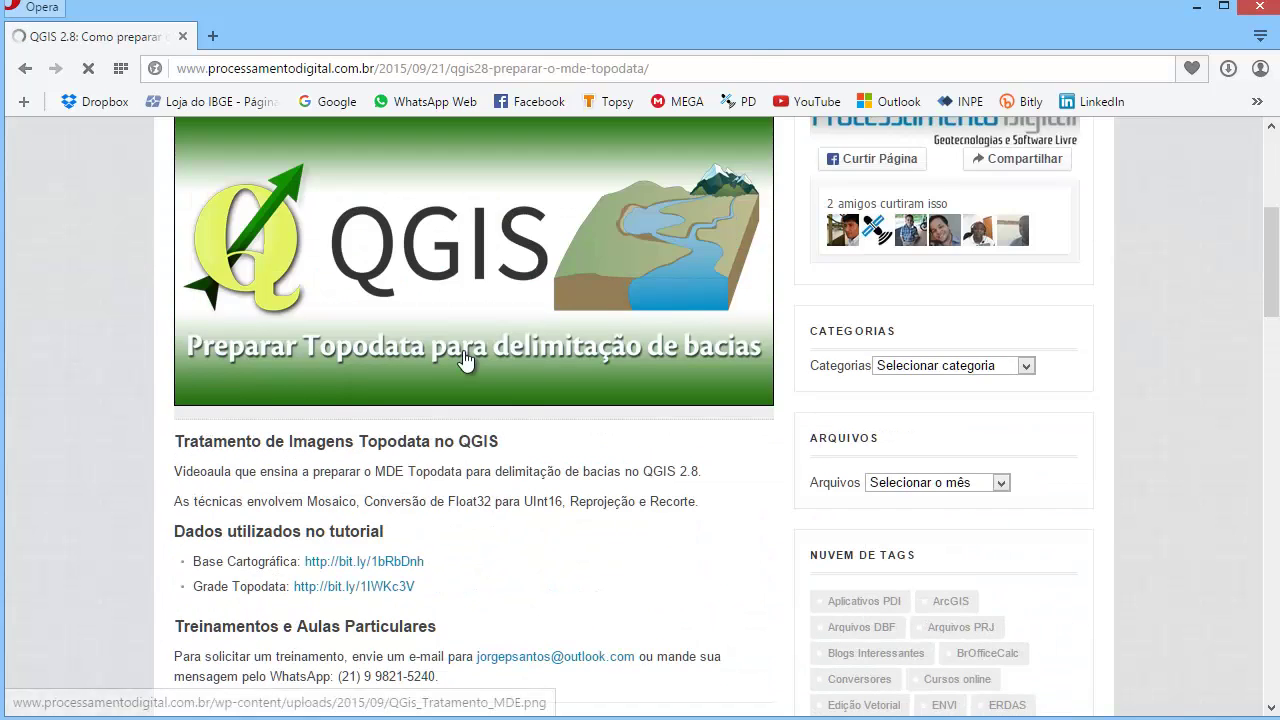
{"action": "scroll", "coordinate": [446, 350], "scroll_direction": "down", "scroll_amount": 1}
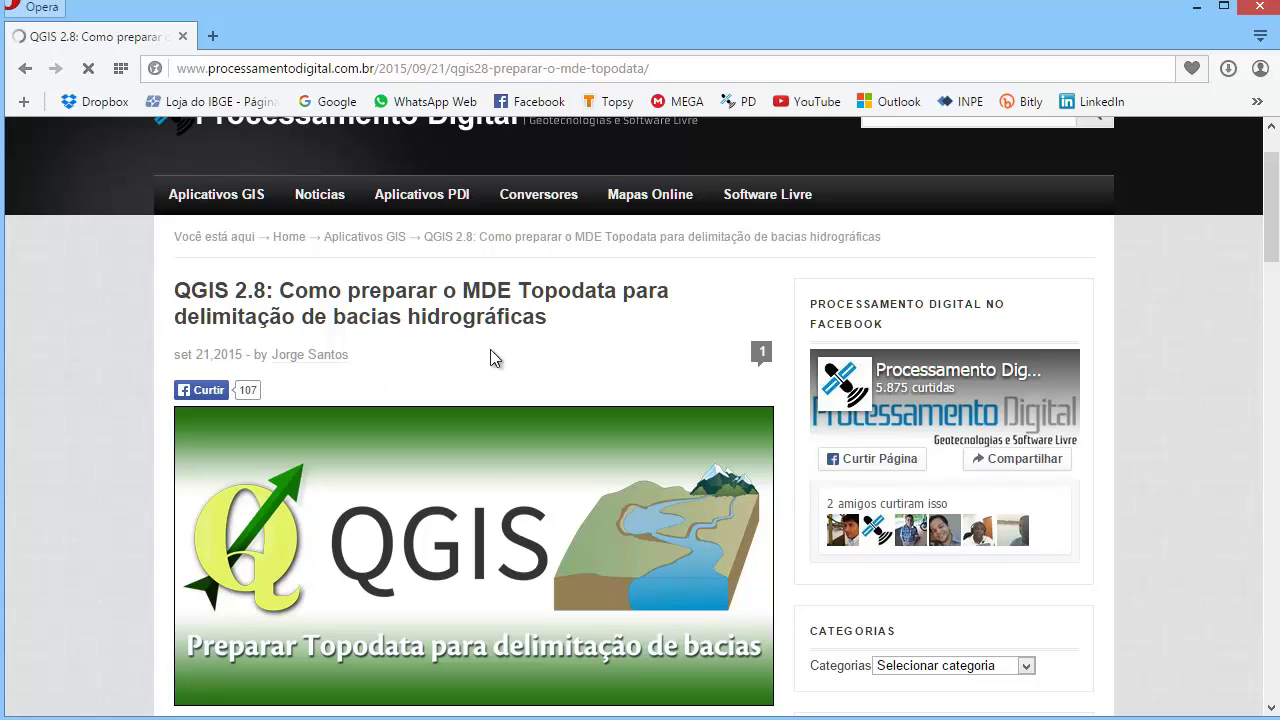
{"action": "scroll", "coordinate": [490, 355], "scroll_direction": "down", "scroll_amount": 2}
{"action": "scroll", "coordinate": [479, 269], "scroll_direction": "up", "scroll_amount": 1}
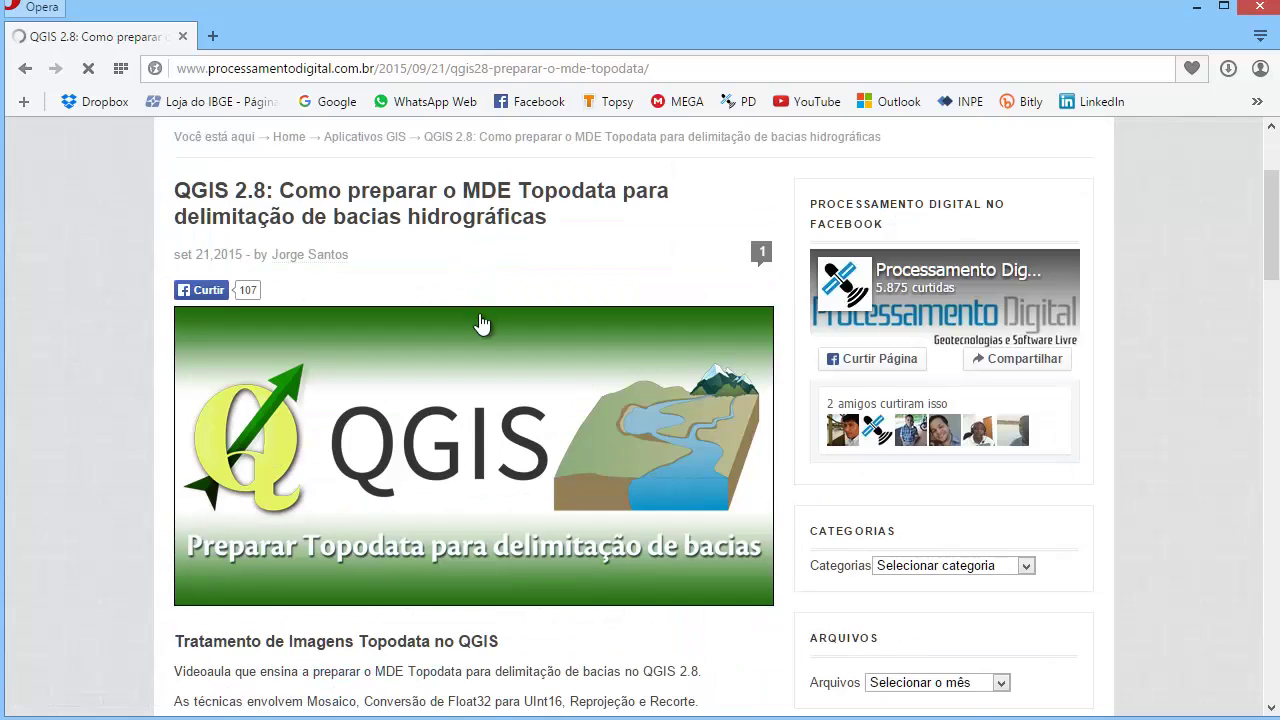
{"action": "scroll", "coordinate": [481, 325], "scroll_direction": "down", "scroll_amount": 2}
{"action": "scroll", "coordinate": [481, 325], "scroll_direction": "down", "scroll_amount": 1}
{"action": "scroll", "coordinate": [445, 362], "scroll_direction": "up", "scroll_amount": 1}
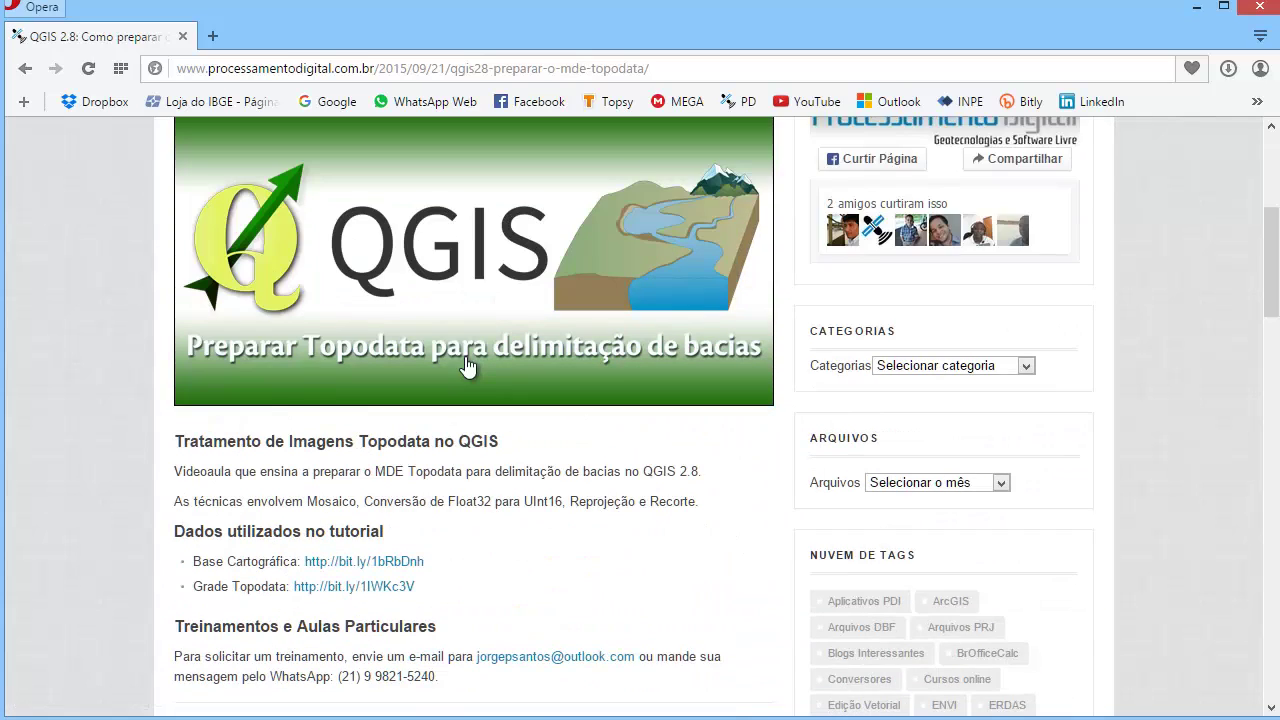
{"action": "scroll", "coordinate": [472, 366], "scroll_direction": "up", "scroll_amount": 2}
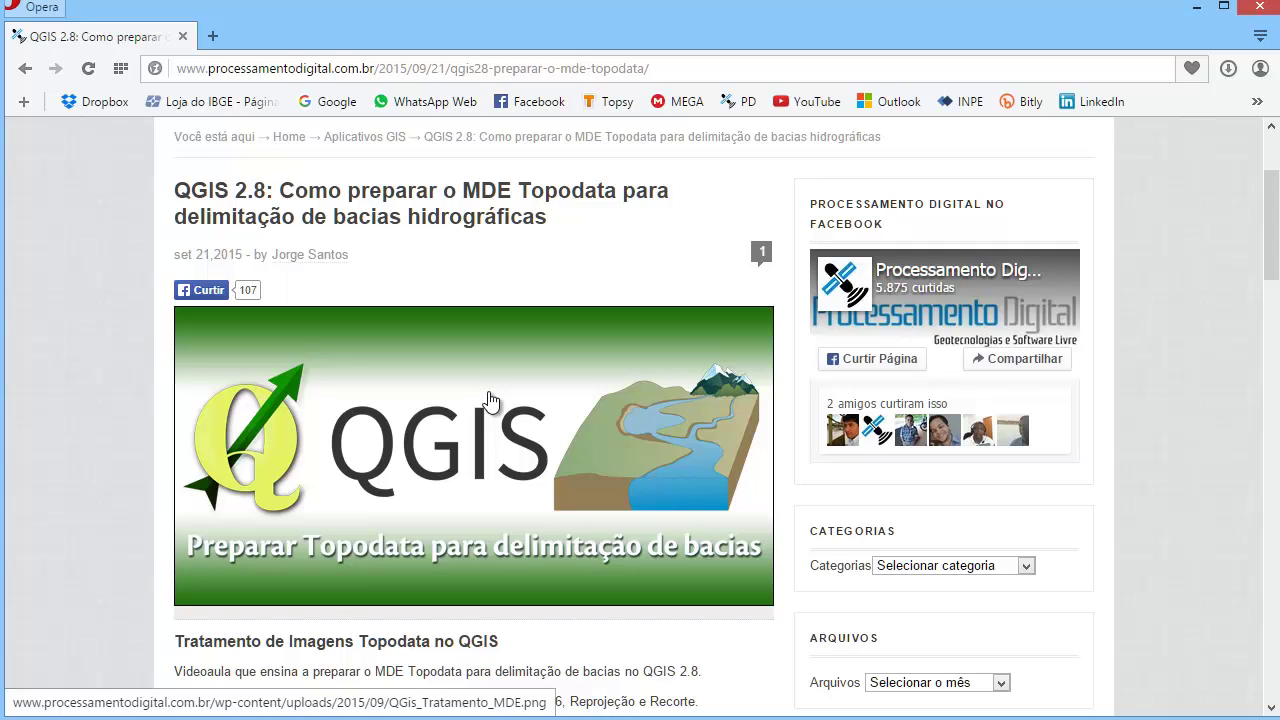
{"action": "scroll", "coordinate": [490, 400], "scroll_direction": "down", "scroll_amount": 3}
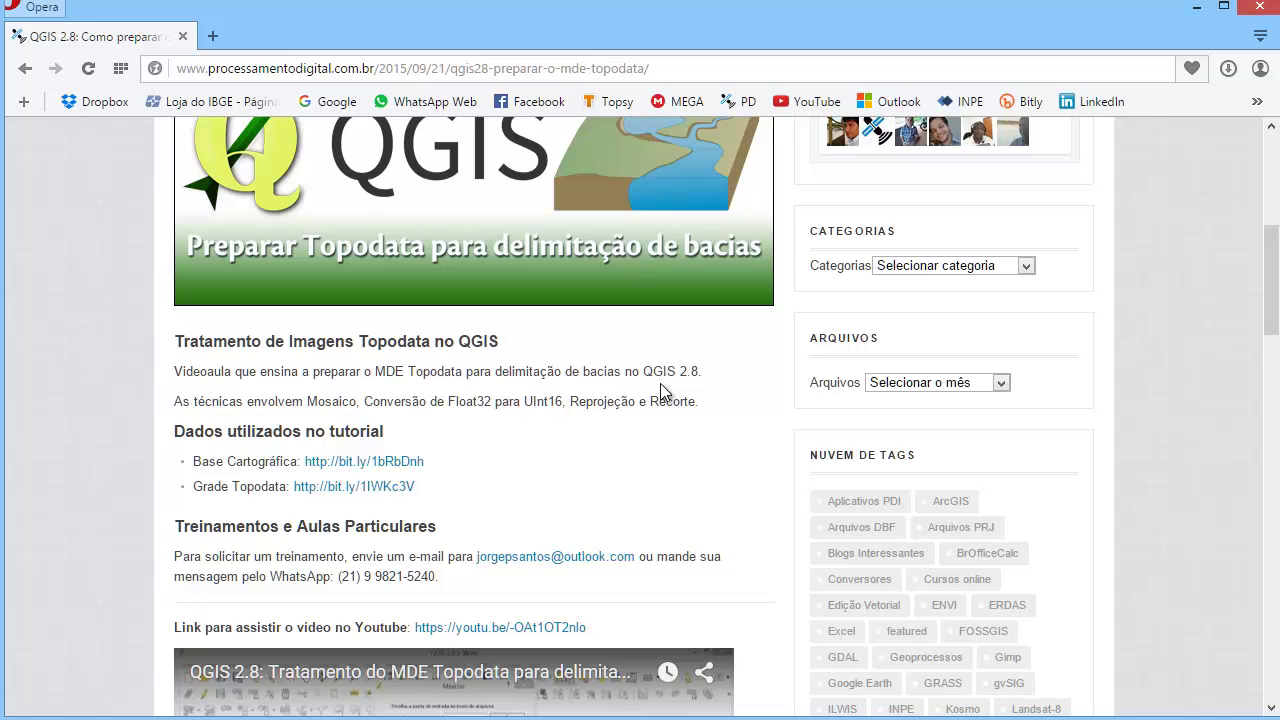
{"action": "scroll", "coordinate": [600, 378], "scroll_direction": "down", "scroll_amount": 4}
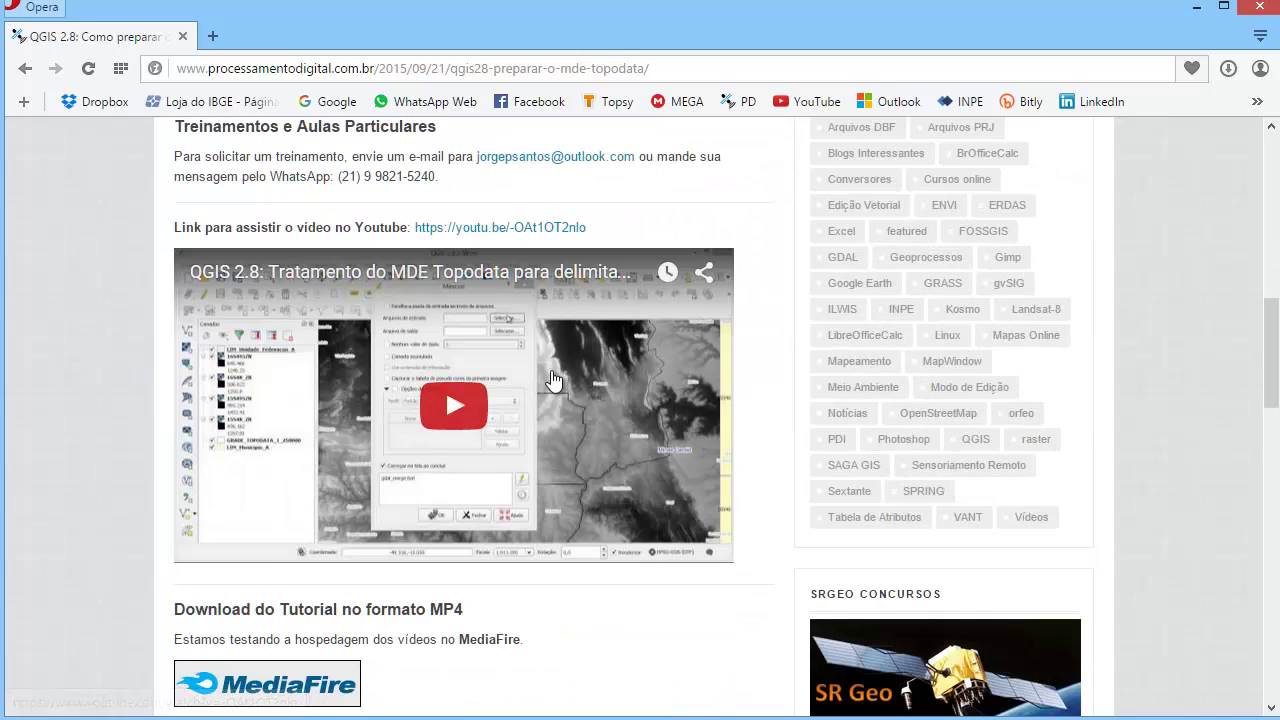
{"action": "scroll", "coordinate": [556, 367], "scroll_direction": "up", "scroll_amount": 6}
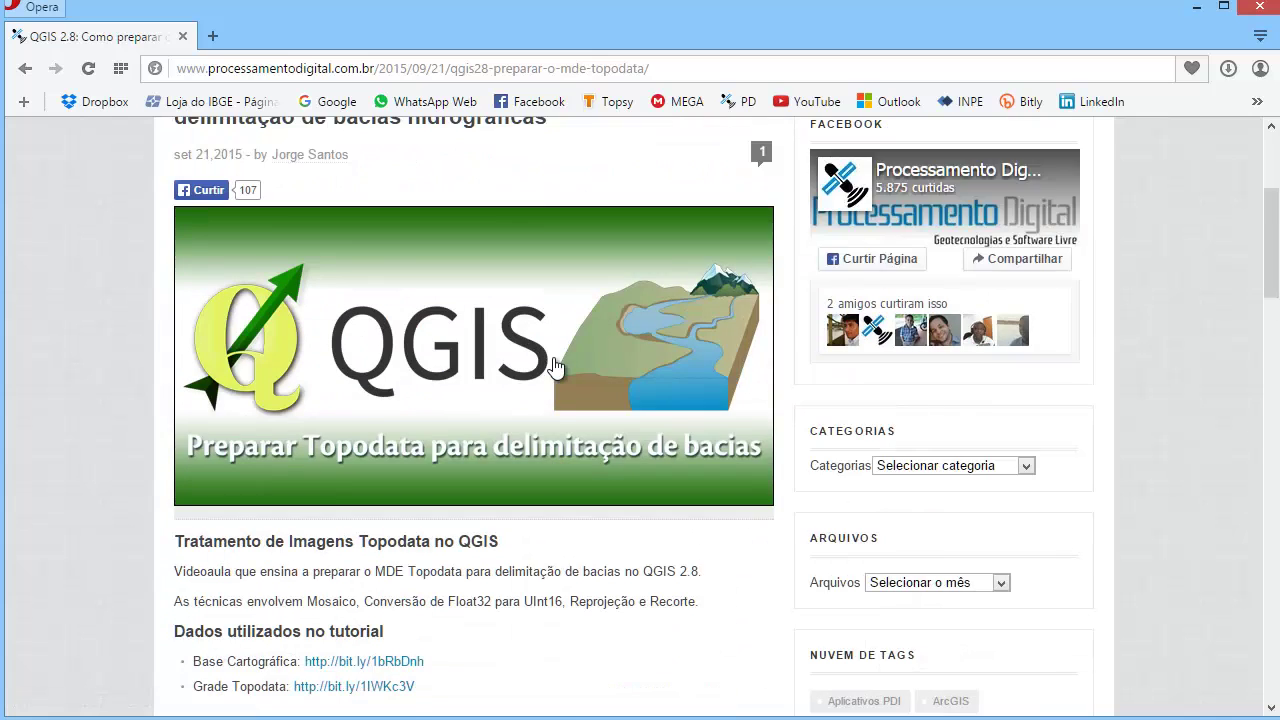
{"action": "scroll", "coordinate": [556, 367], "scroll_direction": "up", "scroll_amount": 3}
{"action": "scroll", "coordinate": [553, 361], "scroll_direction": "down", "scroll_amount": 5}
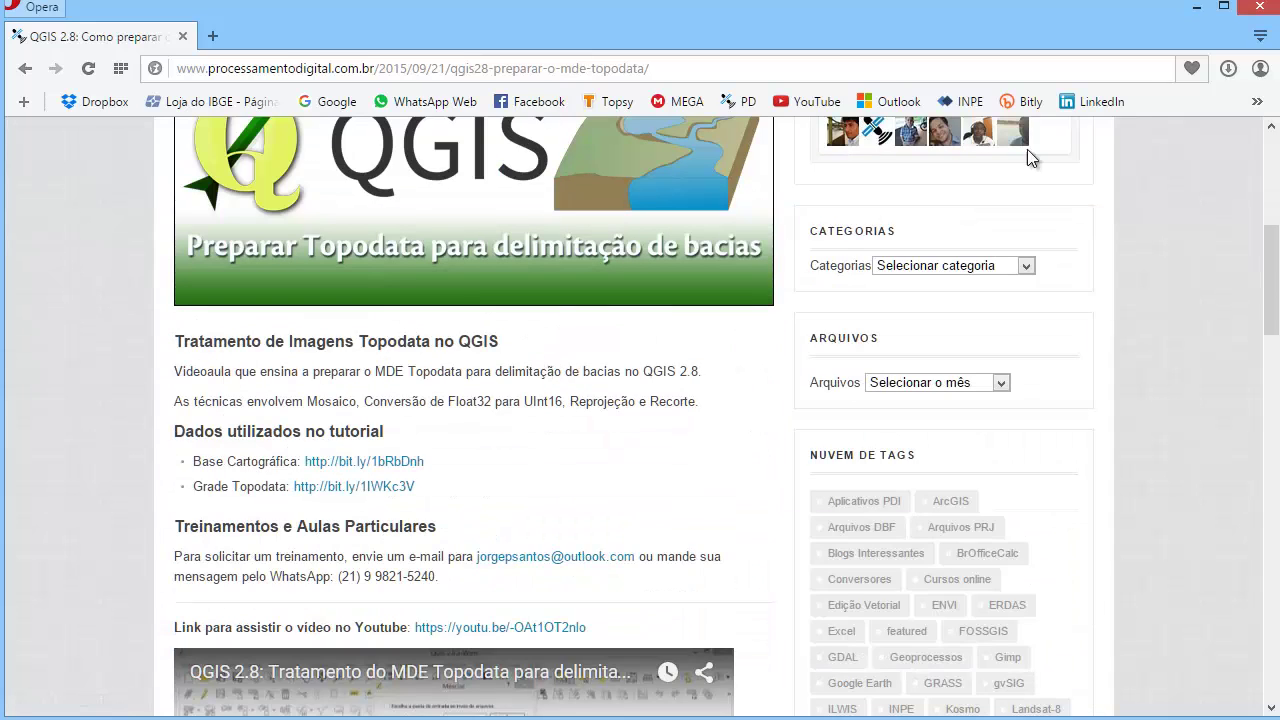
{"action": "scroll", "coordinate": [640, 360], "scroll_direction": "up", "scroll_amount": 4}
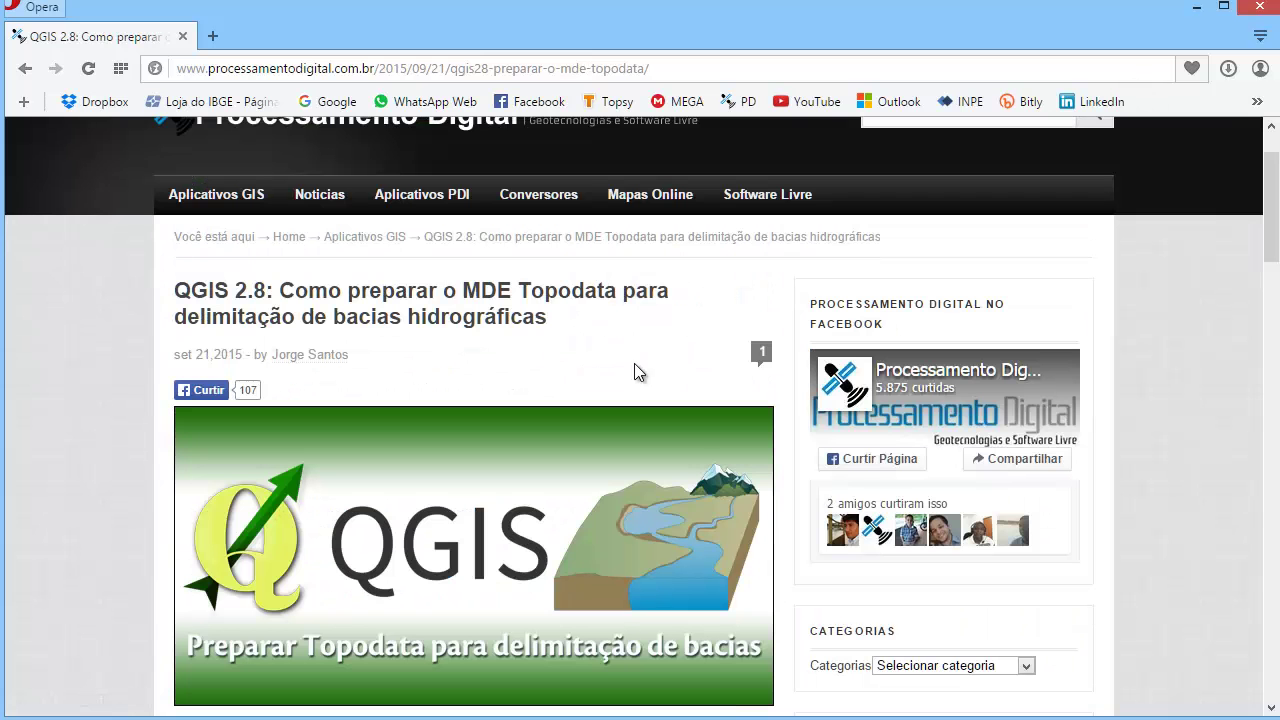
Step: Switch to QGIS and add recorte_srtm30_utm23s.tif from the declividade\mde folder as a raster layer
{"action": "left_click", "coordinate": [1205, 8]}
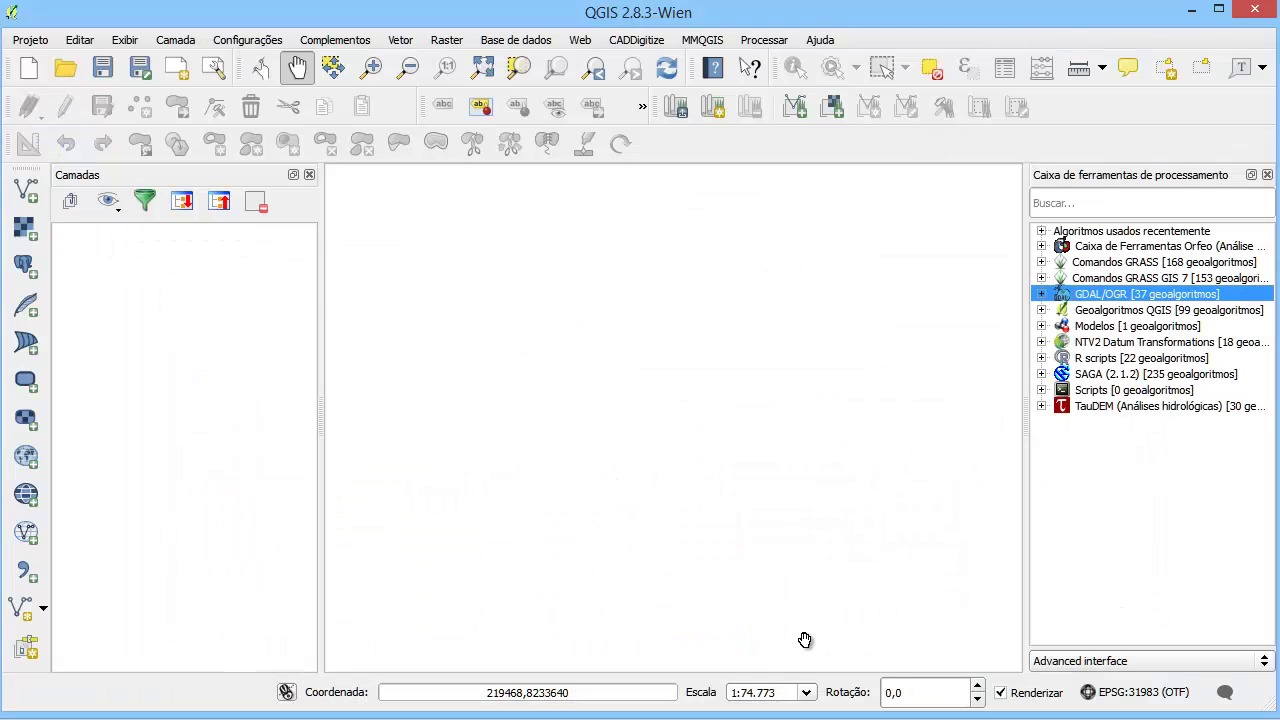
{"action": "left_click", "coordinate": [1192, 11]}
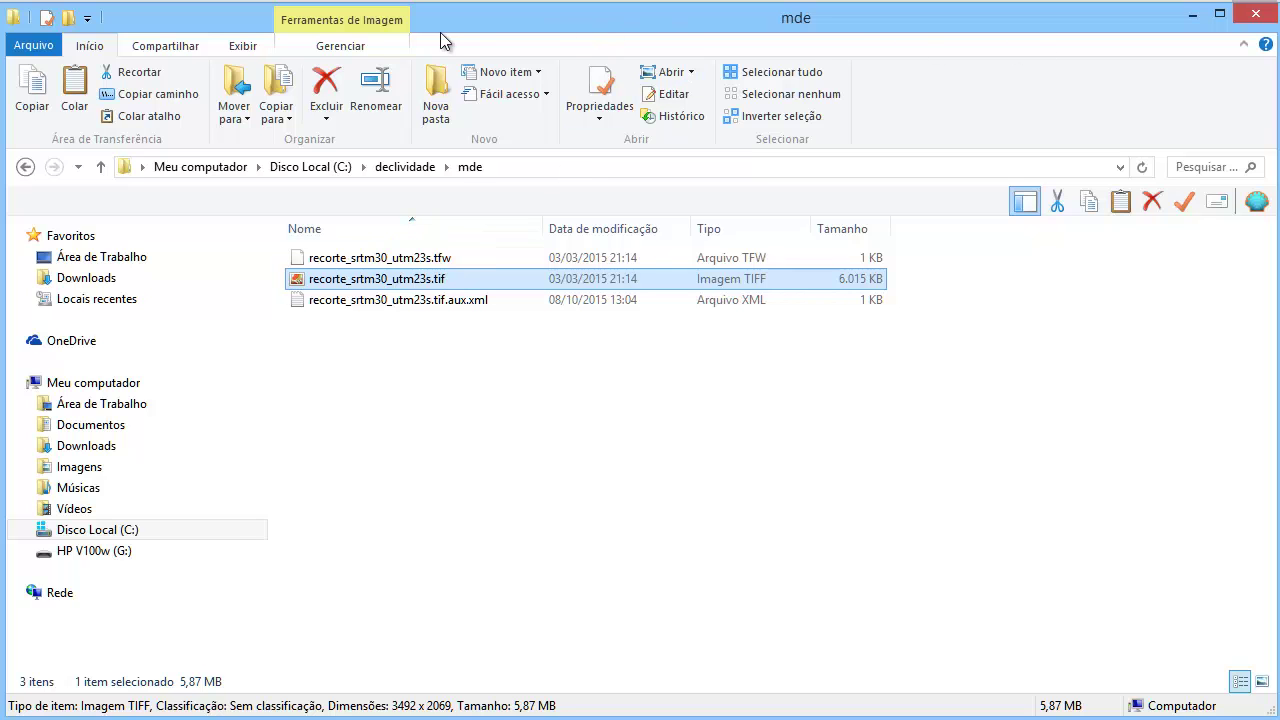
{"action": "left_click_drag", "start_coordinate": [462, 32], "coordinate": [794, 62]}
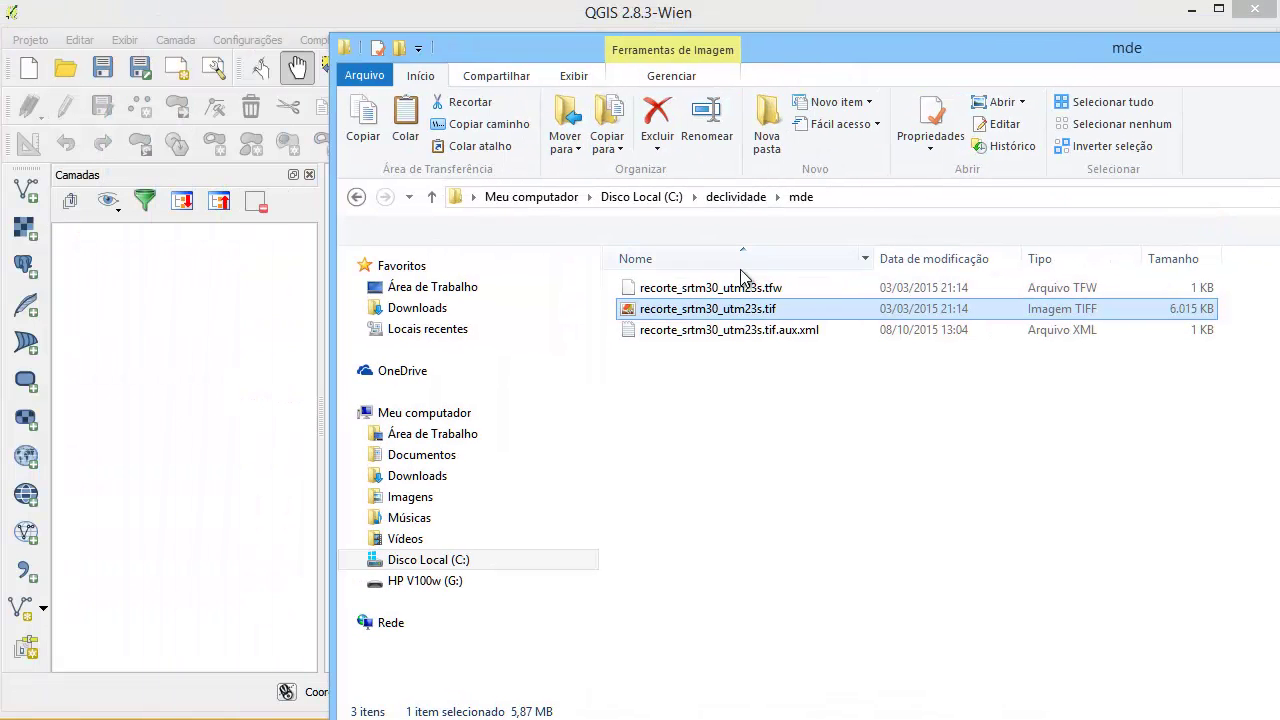
{"action": "left_click_drag", "start_coordinate": [717, 308], "coordinate": [131, 296]}
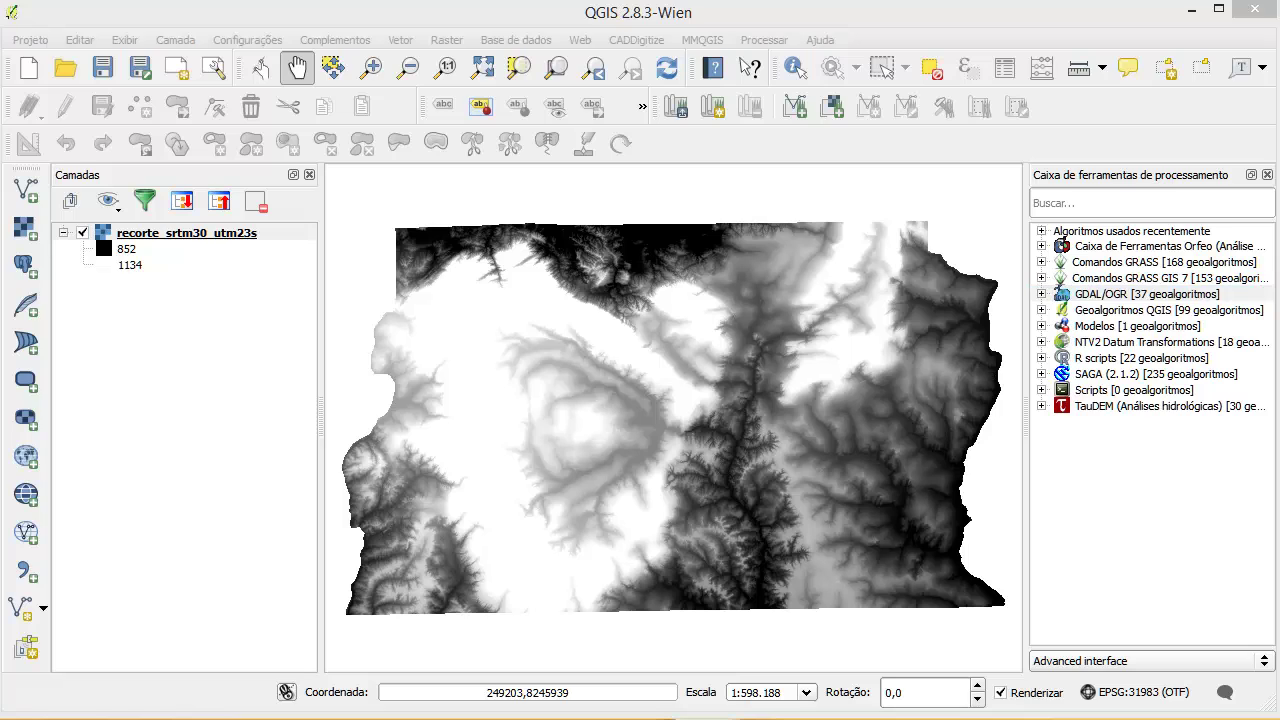
{"action": "left_click", "coordinate": [523, 20]}
{"action": "left_click", "coordinate": [770, 26]}
Step: Return to the Opera browser and search Google in a new tab for "classes declividade embrapa"
{"action": "key", "text": "alt+Tab"}
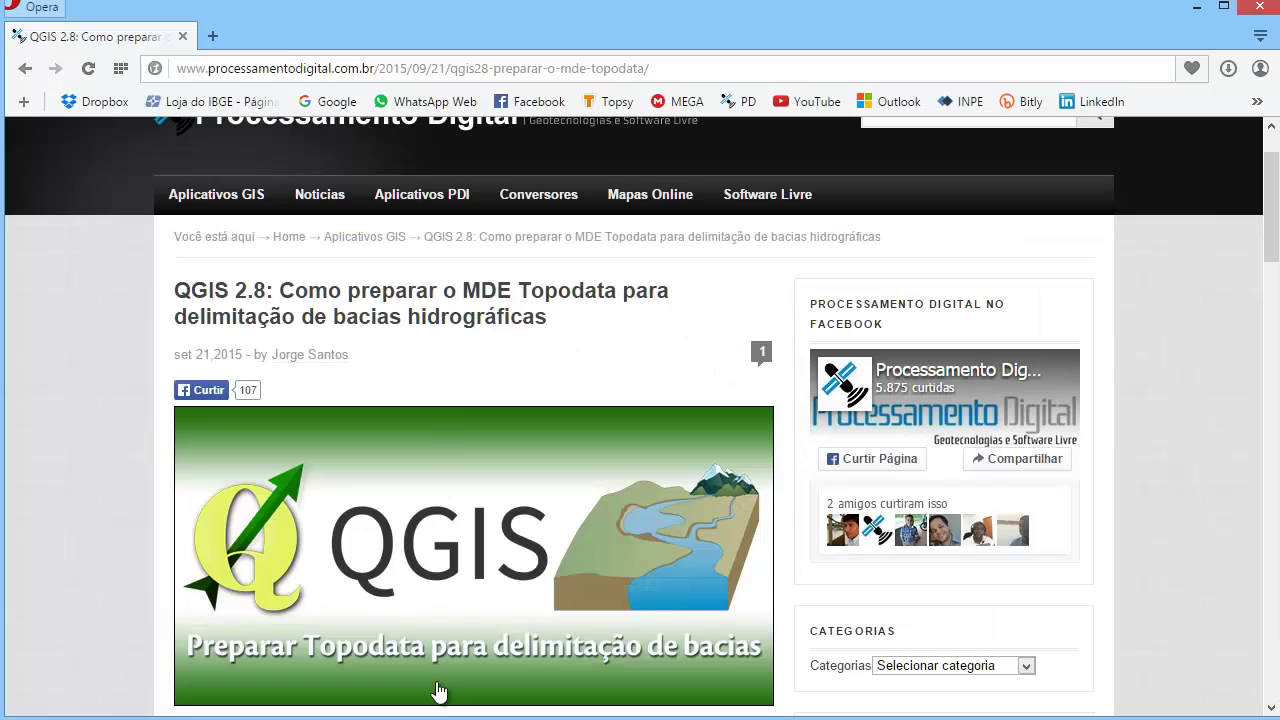
{"action": "scroll", "coordinate": [692, 272], "scroll_direction": "up", "scroll_amount": 2}
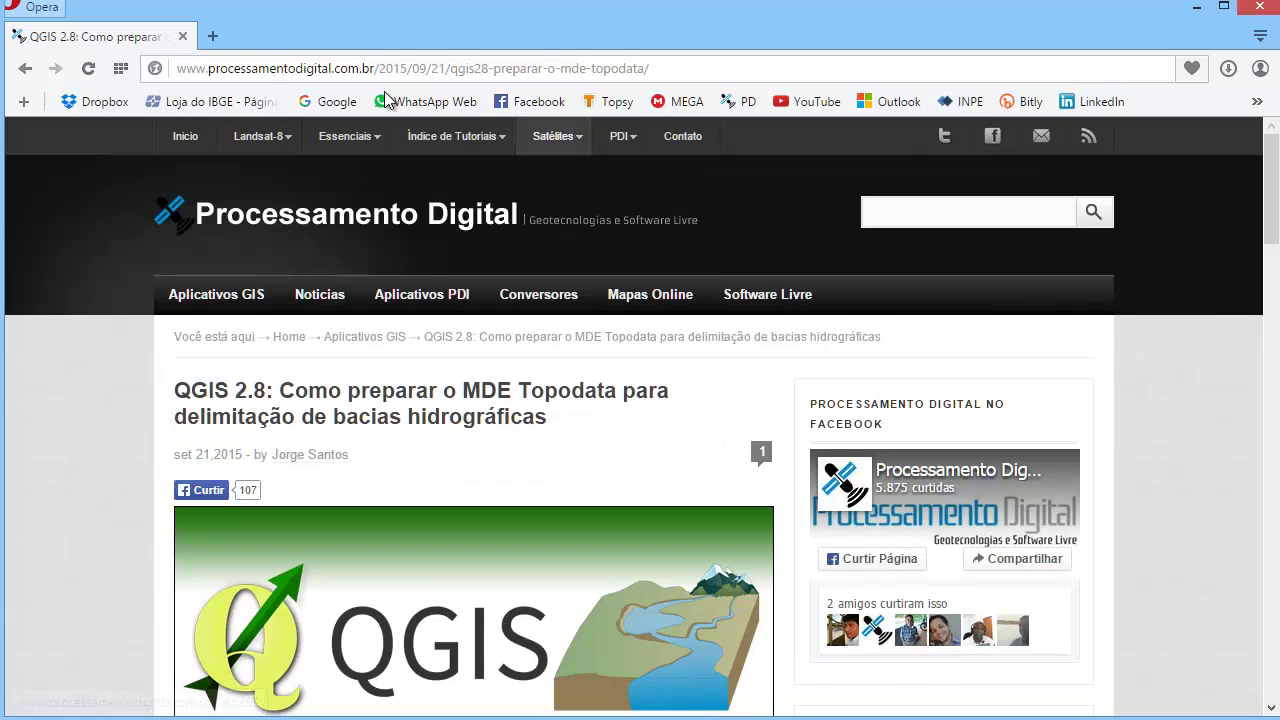
{"action": "left_click", "coordinate": [212, 36]}
{"action": "left_click", "coordinate": [320, 108]}
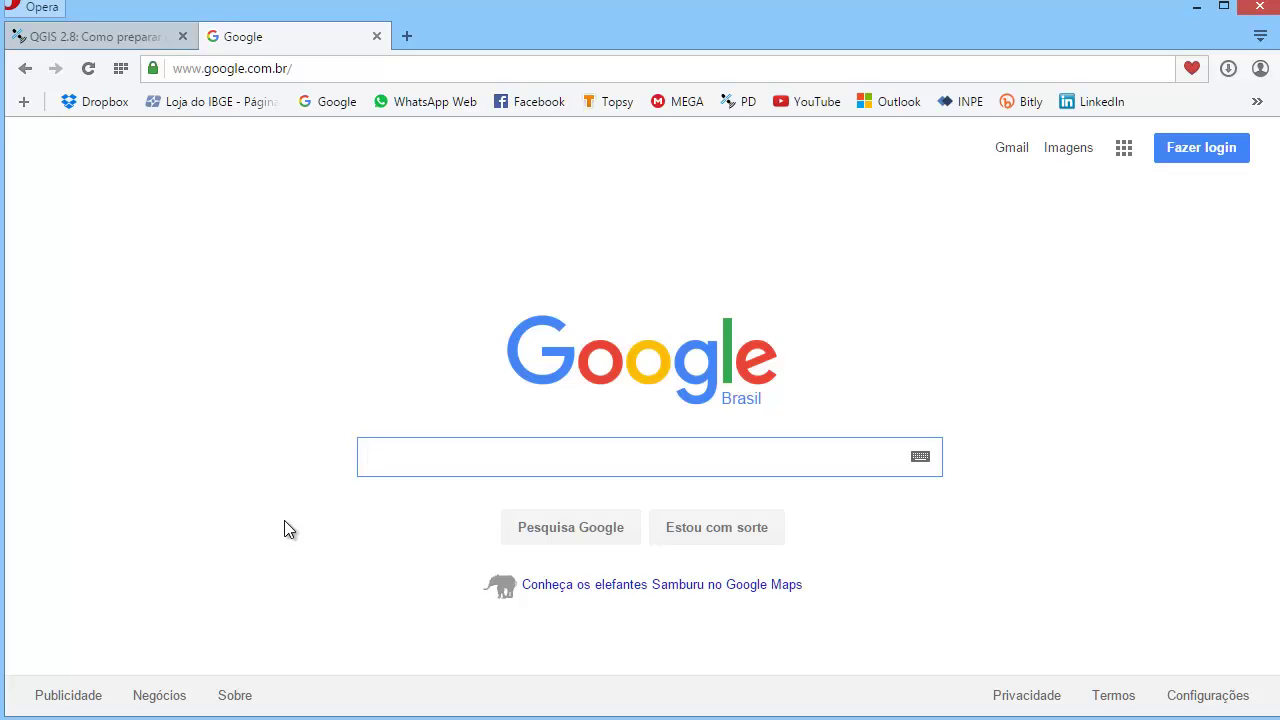
{"action": "type", "text": "classe"}
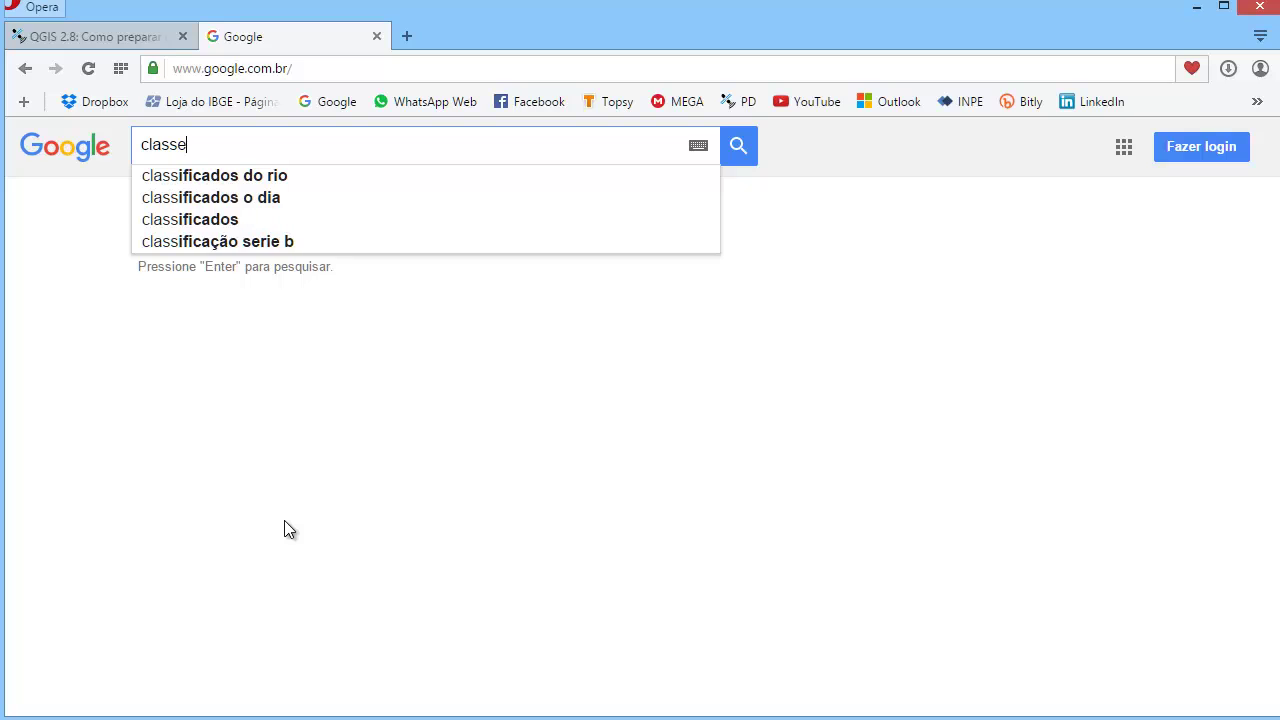
{"action": "type", "text": "s em"}
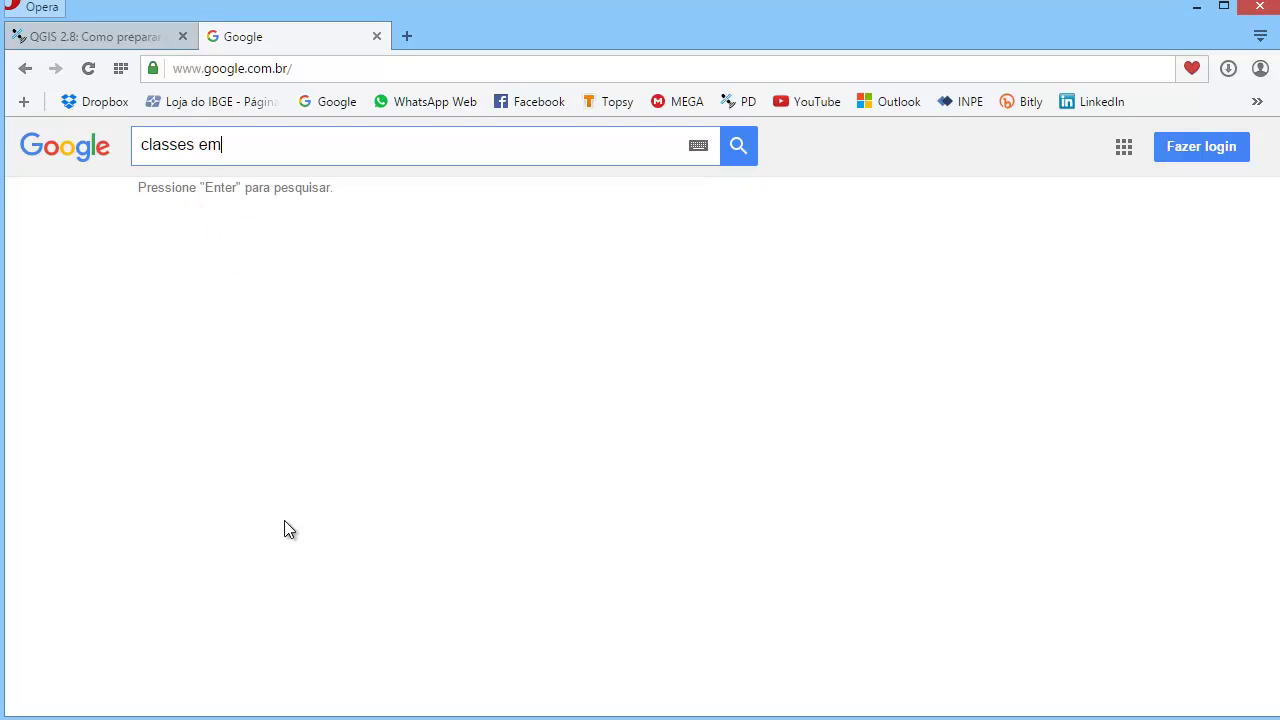
{"action": "type", "text": "p"}
{"action": "key", "text": "BackSpace"}
{"action": "type", "text": "clividade embra"}
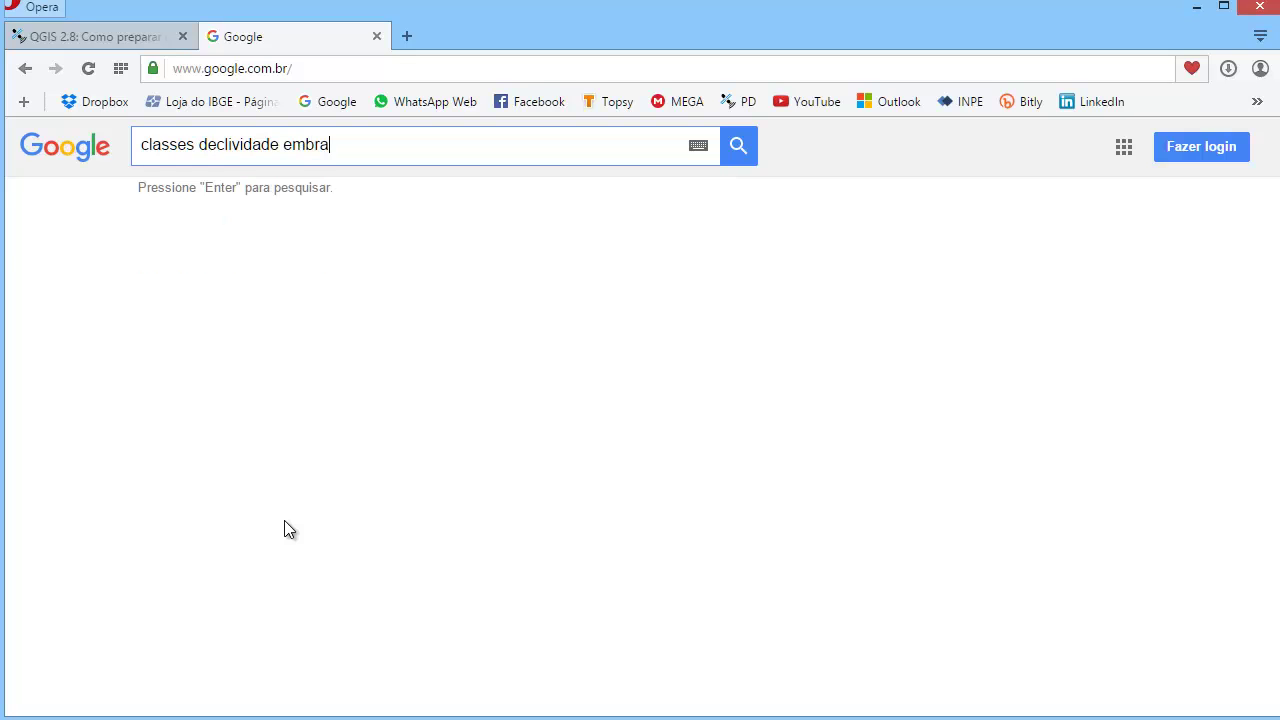
{"action": "type", "text": "pa"}
{"action": "key", "text": "Return"}
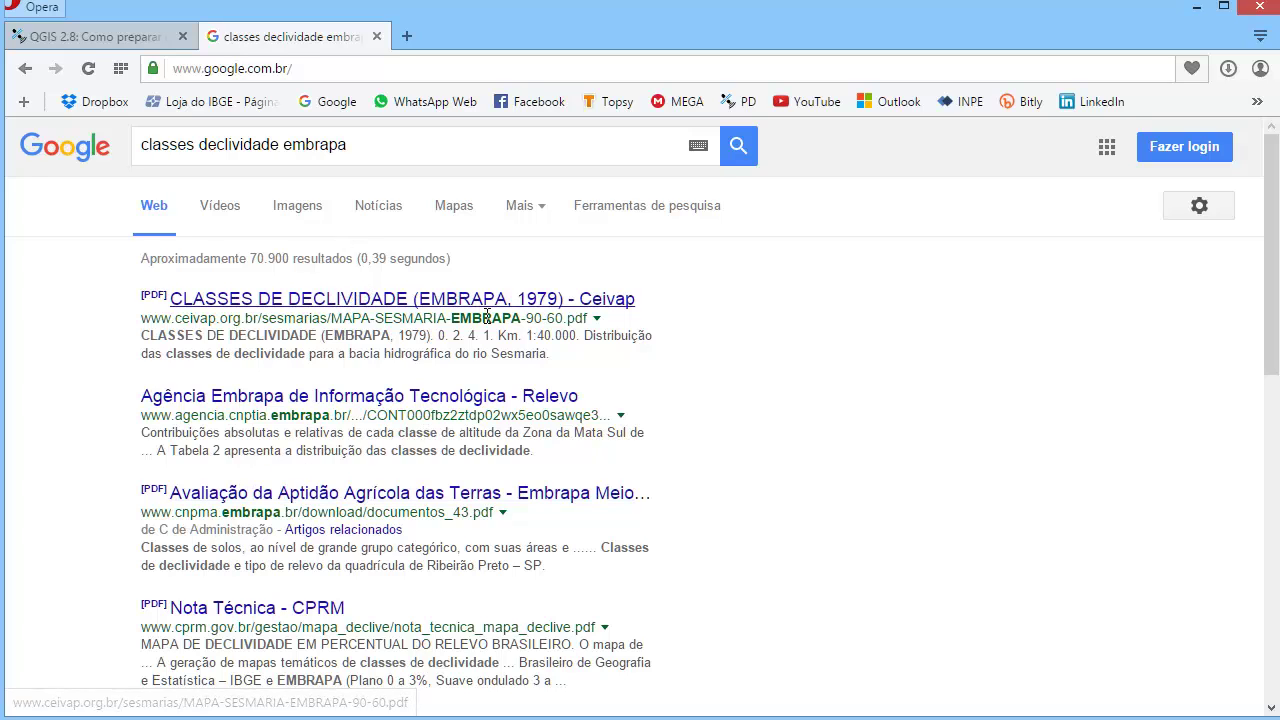
Step: Examine the image results for slope class tables and maps, enlarging the Tabela 2 relief classification according to Embrapa (1979)
{"action": "left_click", "coordinate": [286, 207]}
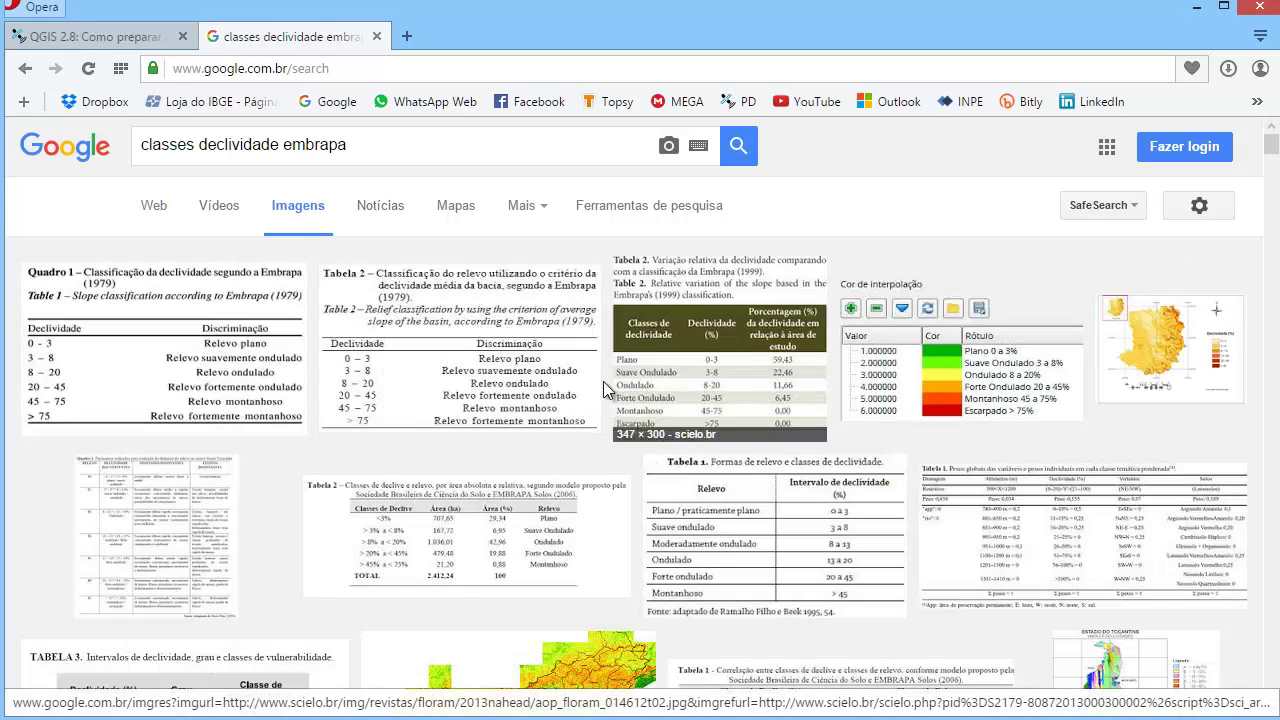
{"action": "left_click", "coordinate": [472, 380]}
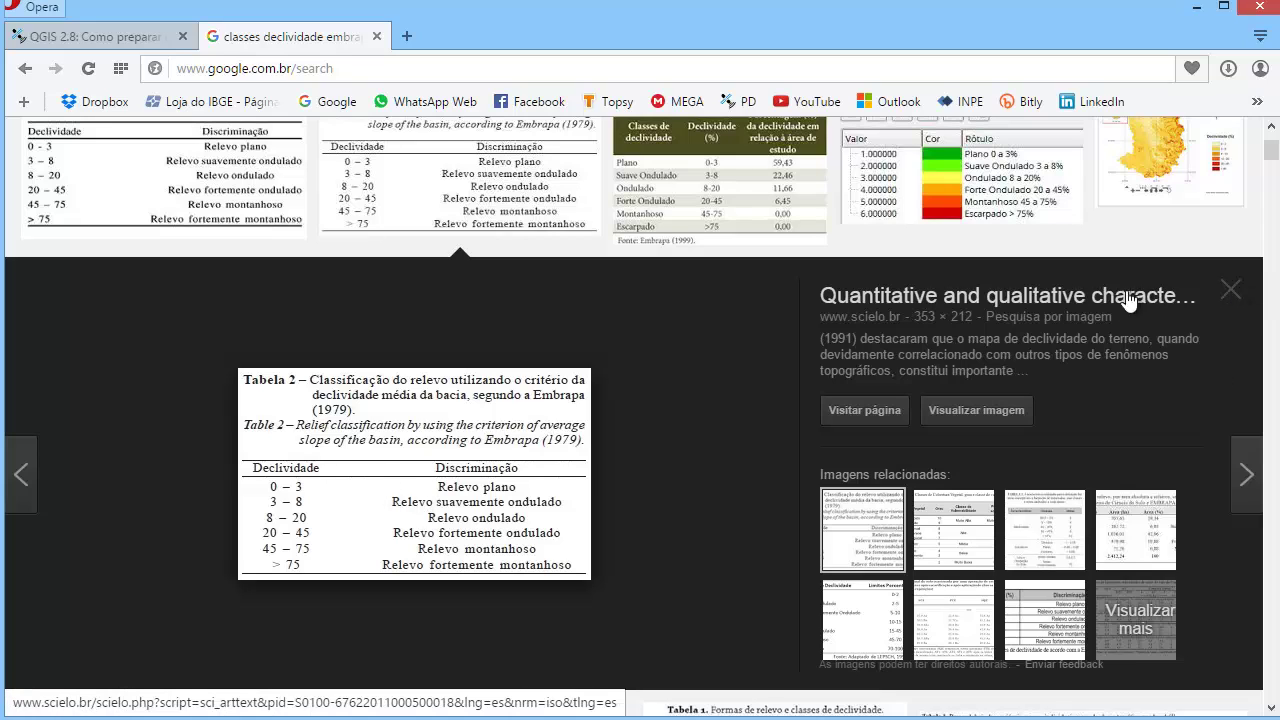
{"action": "left_click", "coordinate": [1229, 303]}
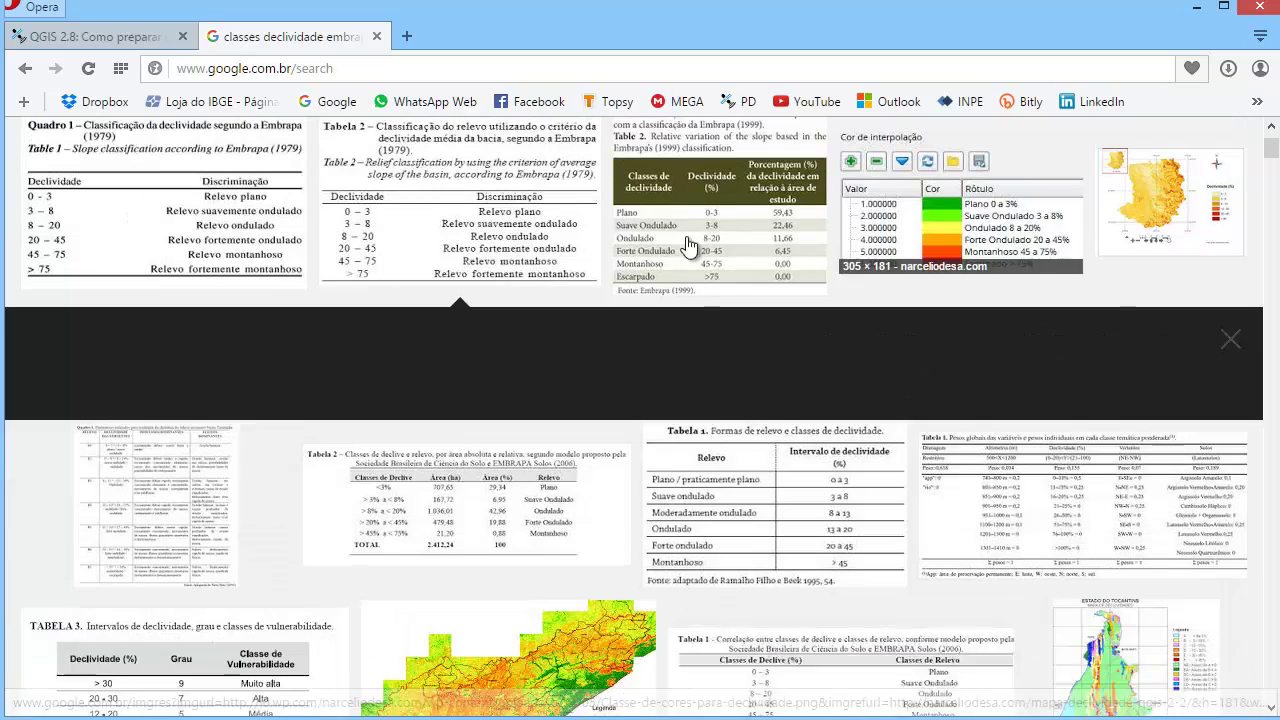
{"action": "scroll", "coordinate": [376, 369], "scroll_direction": "down", "scroll_amount": 2}
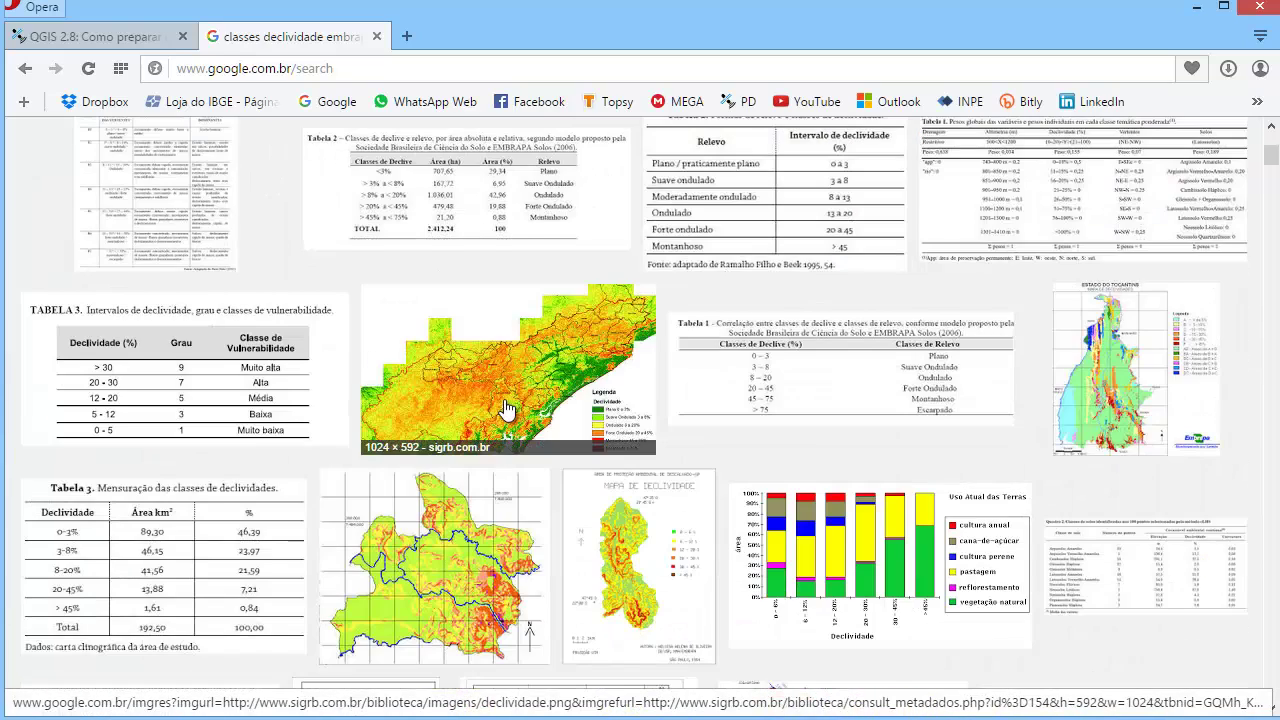
{"action": "scroll", "coordinate": [509, 412], "scroll_direction": "down", "scroll_amount": 1}
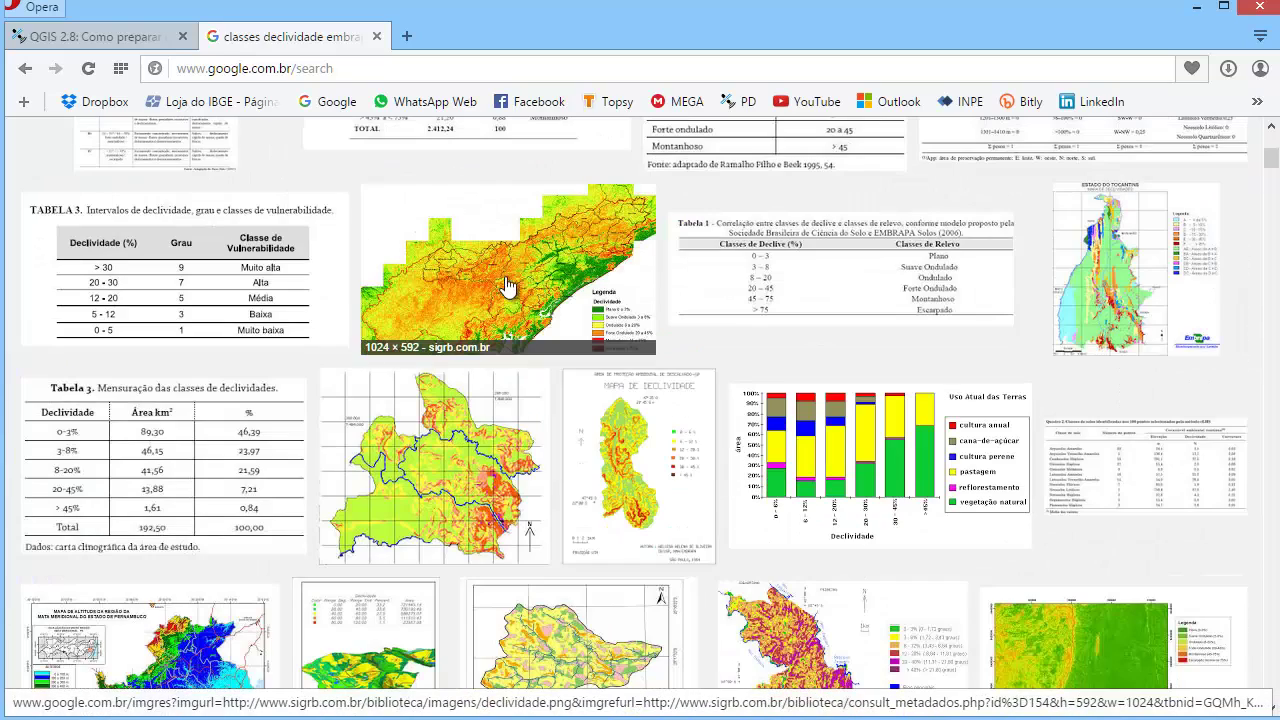
{"action": "scroll", "coordinate": [505, 385], "scroll_direction": "down", "scroll_amount": 1}
{"action": "scroll", "coordinate": [509, 383], "scroll_direction": "down", "scroll_amount": 3}
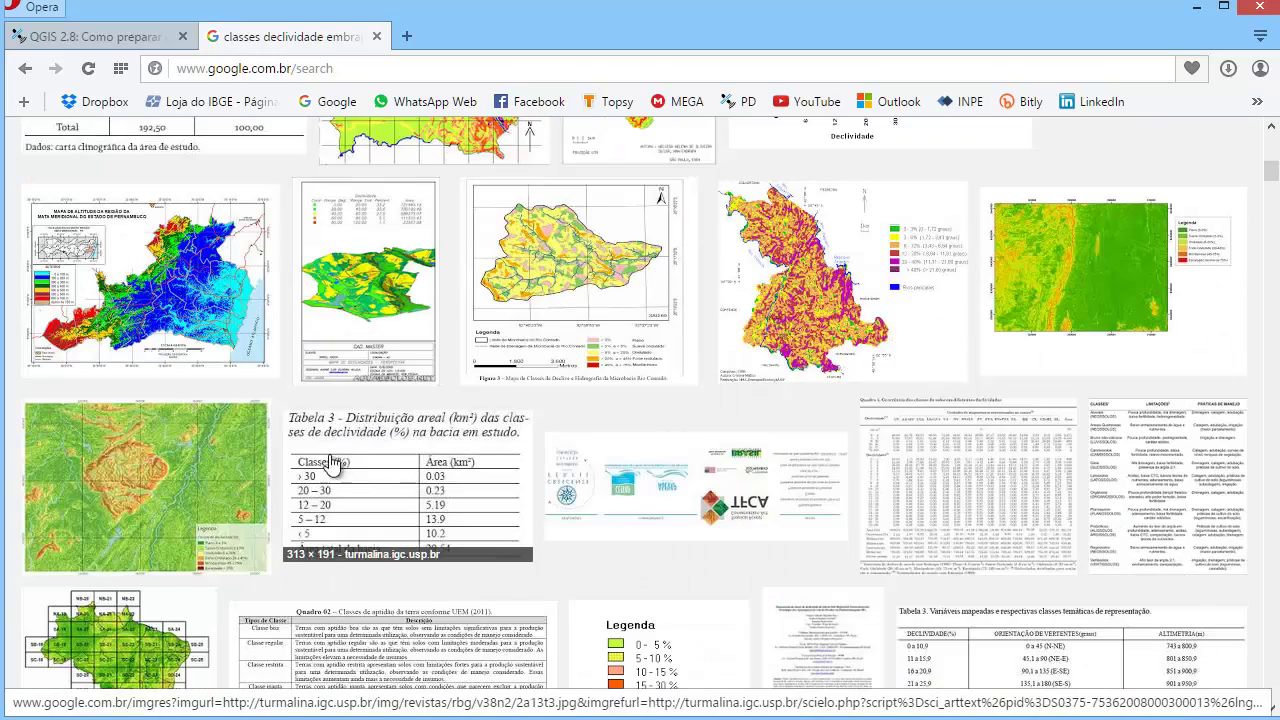
{"action": "scroll", "coordinate": [100, 460], "scroll_direction": "down", "scroll_amount": 2}
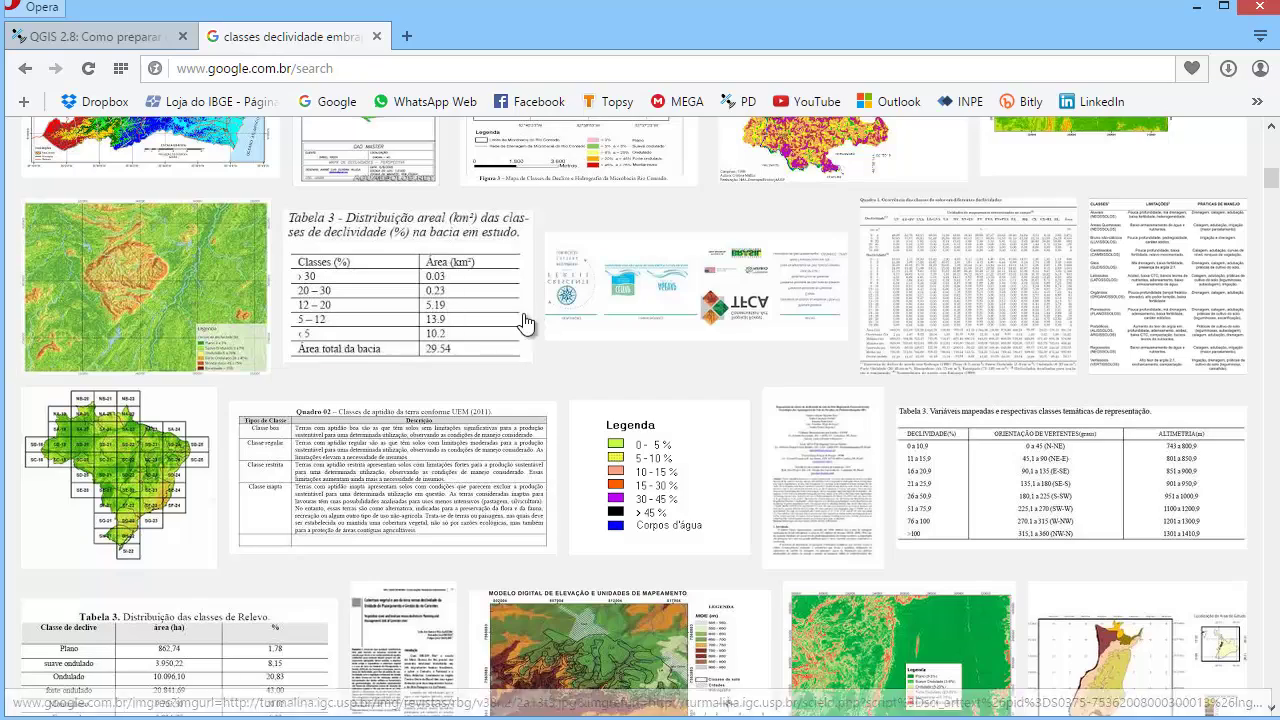
{"action": "scroll", "coordinate": [481, 288], "scroll_direction": "up", "scroll_amount": 5}
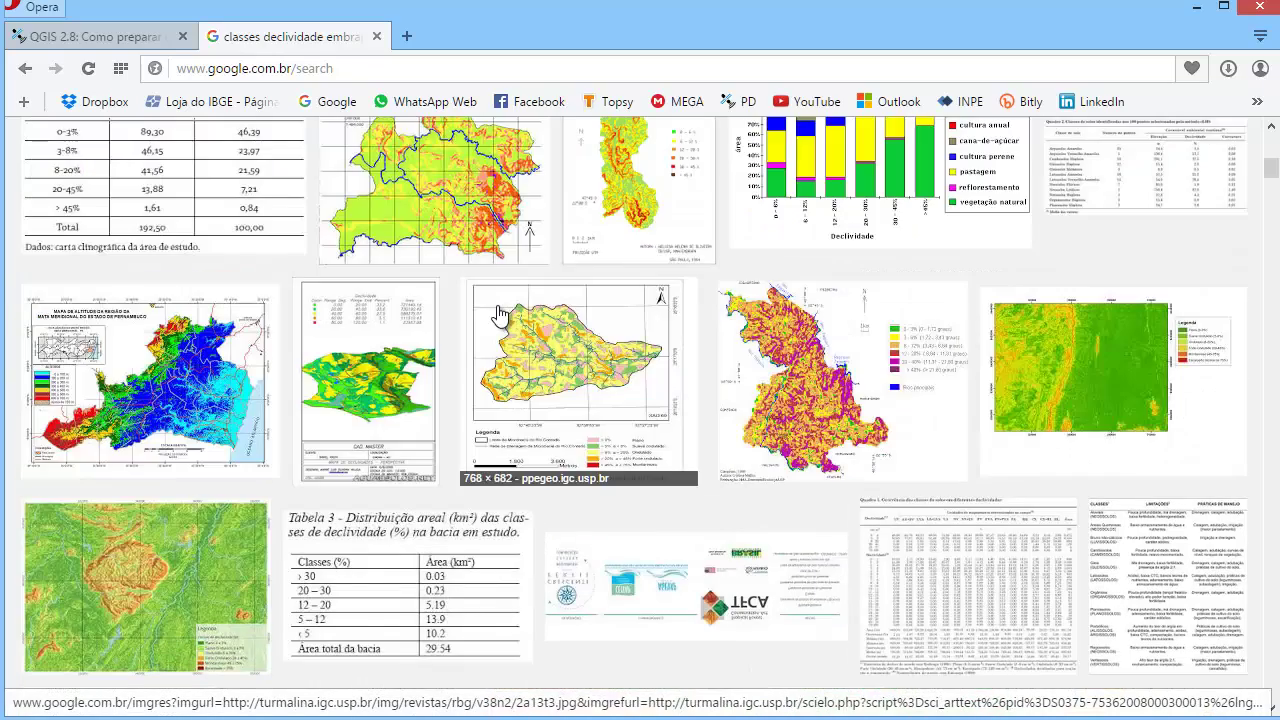
Step: Enlarge the Quadro 1 slope classification according to Embrapa (1979) for reading, and return to QGIS
{"action": "left_click", "coordinate": [236, 332]}
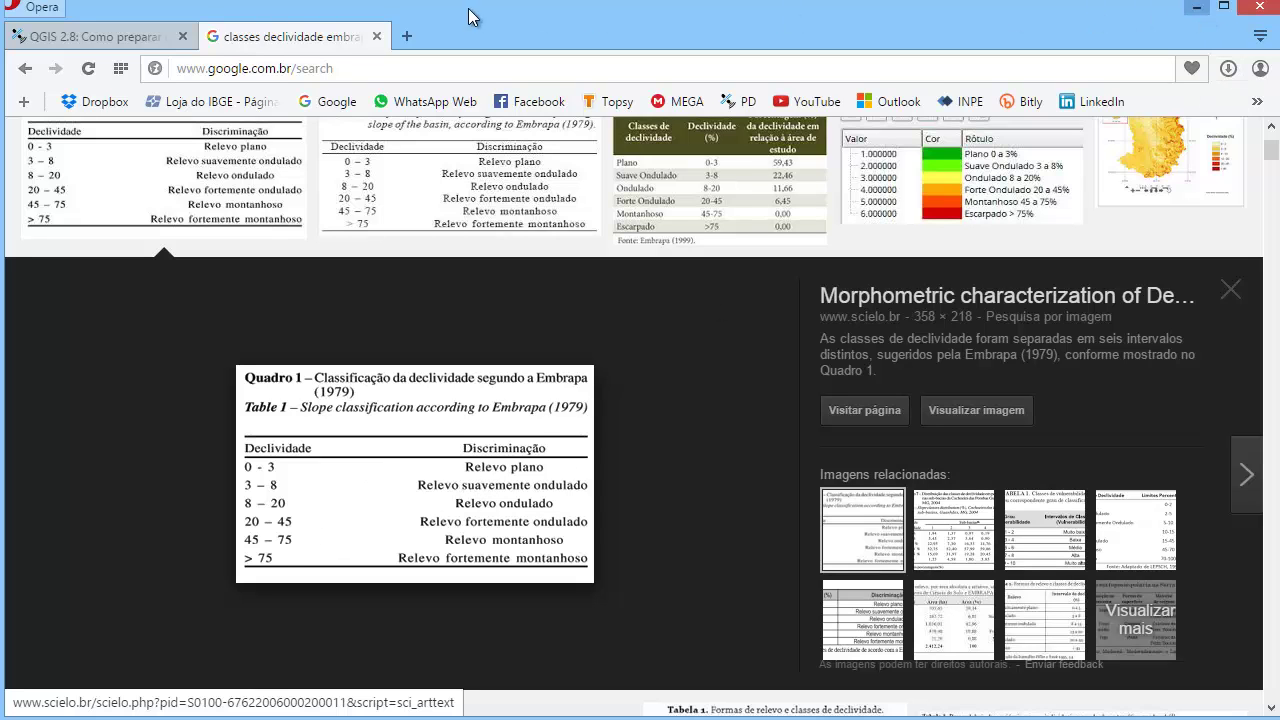
{"action": "left_click", "coordinate": [1197, 14]}
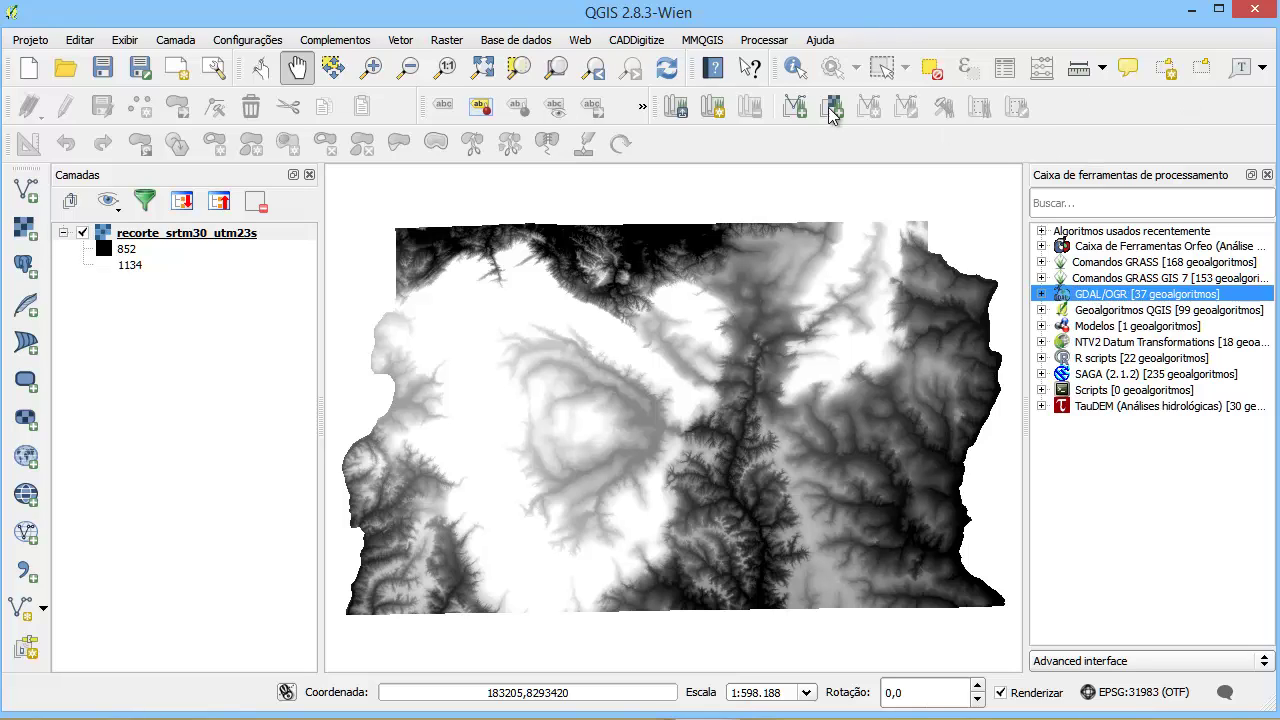
Step: Display the processing toolbox and open the Slope algorithm from the GDAL analysis group
{"action": "left_click", "coordinate": [760, 42]}
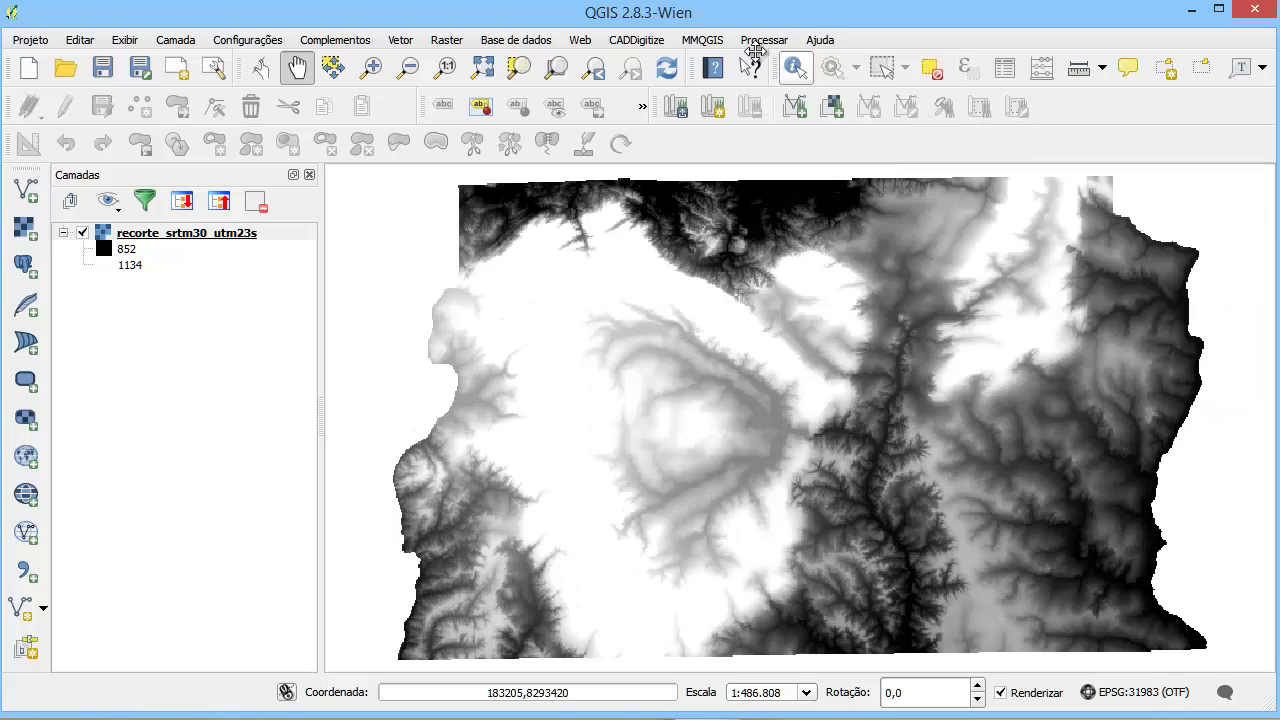
{"action": "left_click", "coordinate": [750, 42]}
{"action": "left_click", "coordinate": [805, 61]}
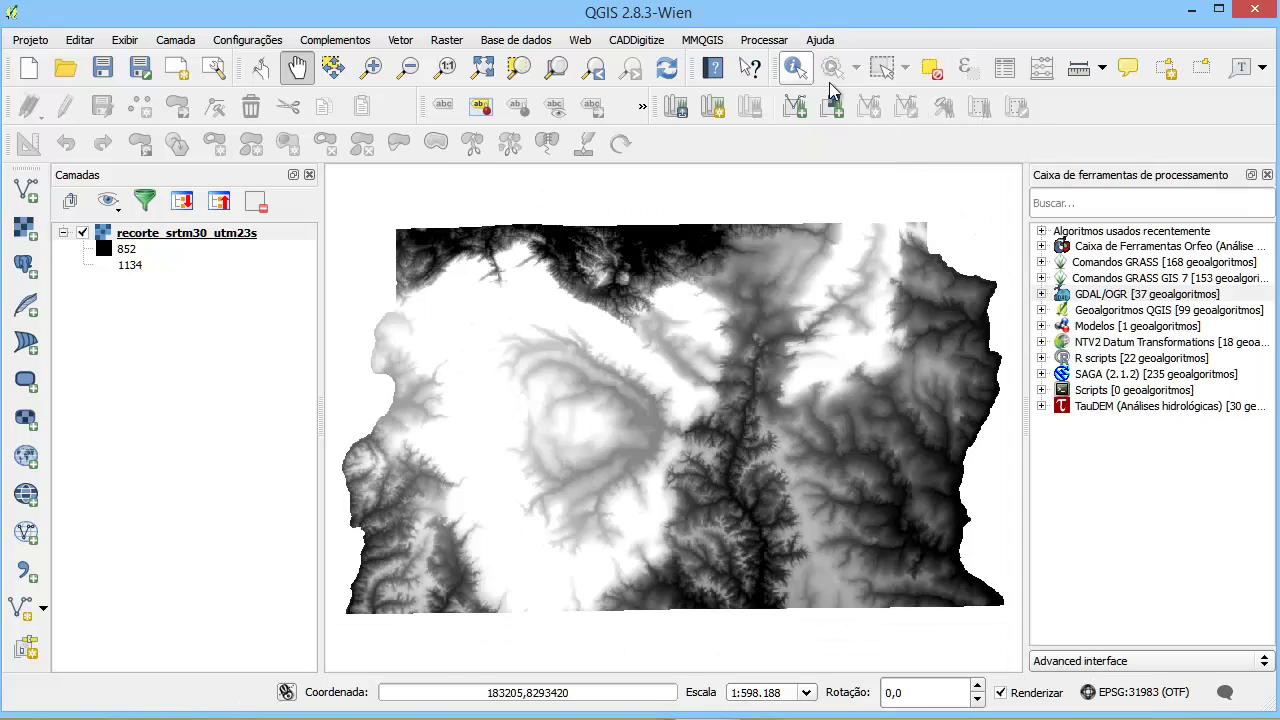
{"action": "left_click", "coordinate": [1090, 300]}
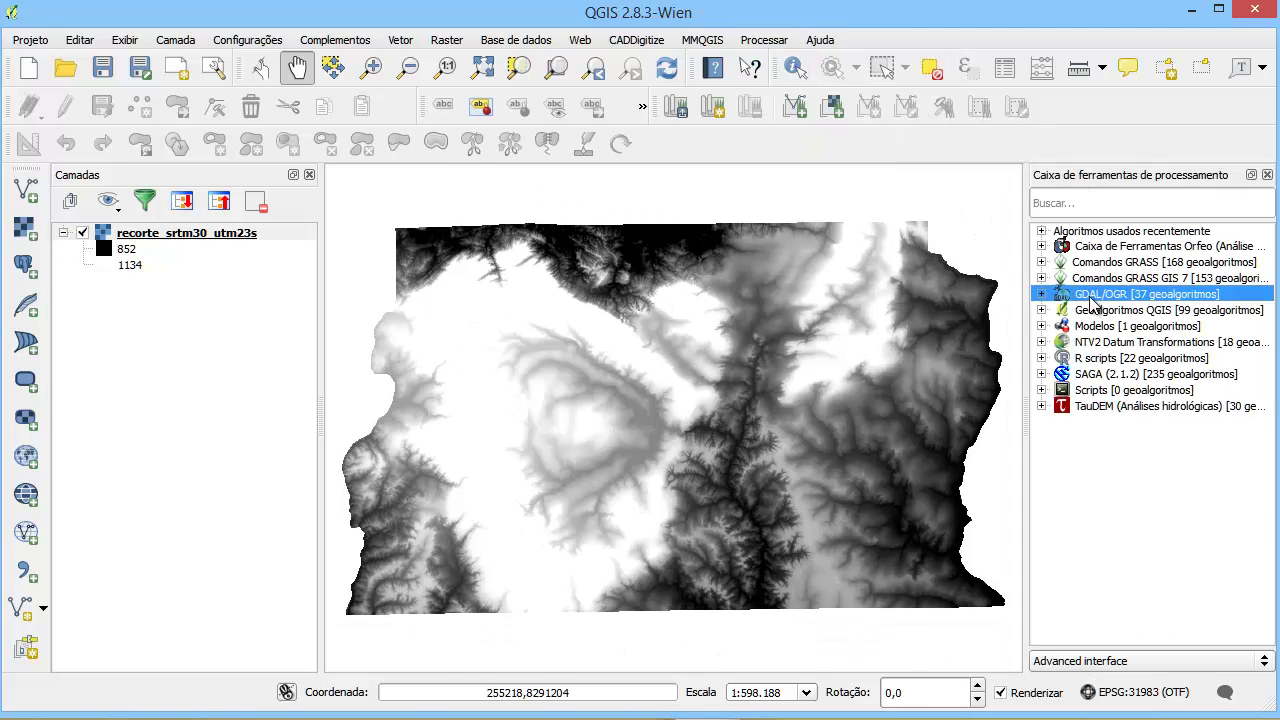
{"action": "left_click", "coordinate": [1042, 294]}
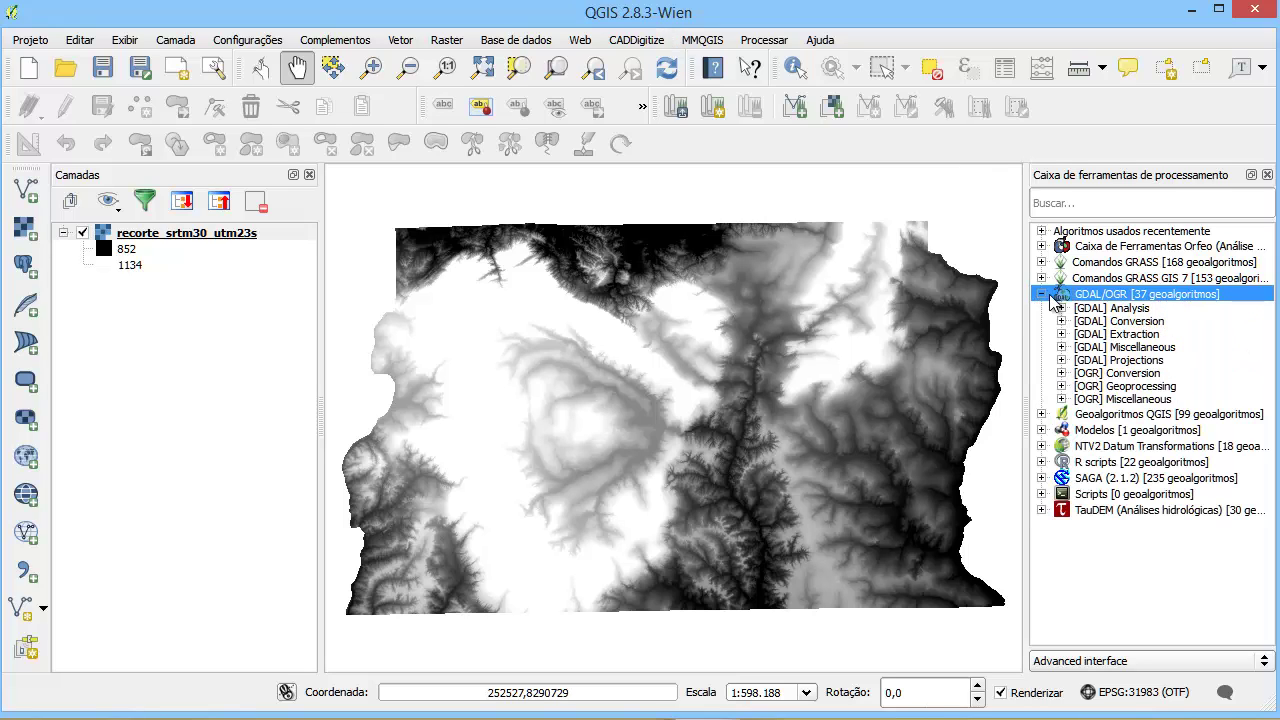
{"action": "left_click", "coordinate": [1140, 309]}
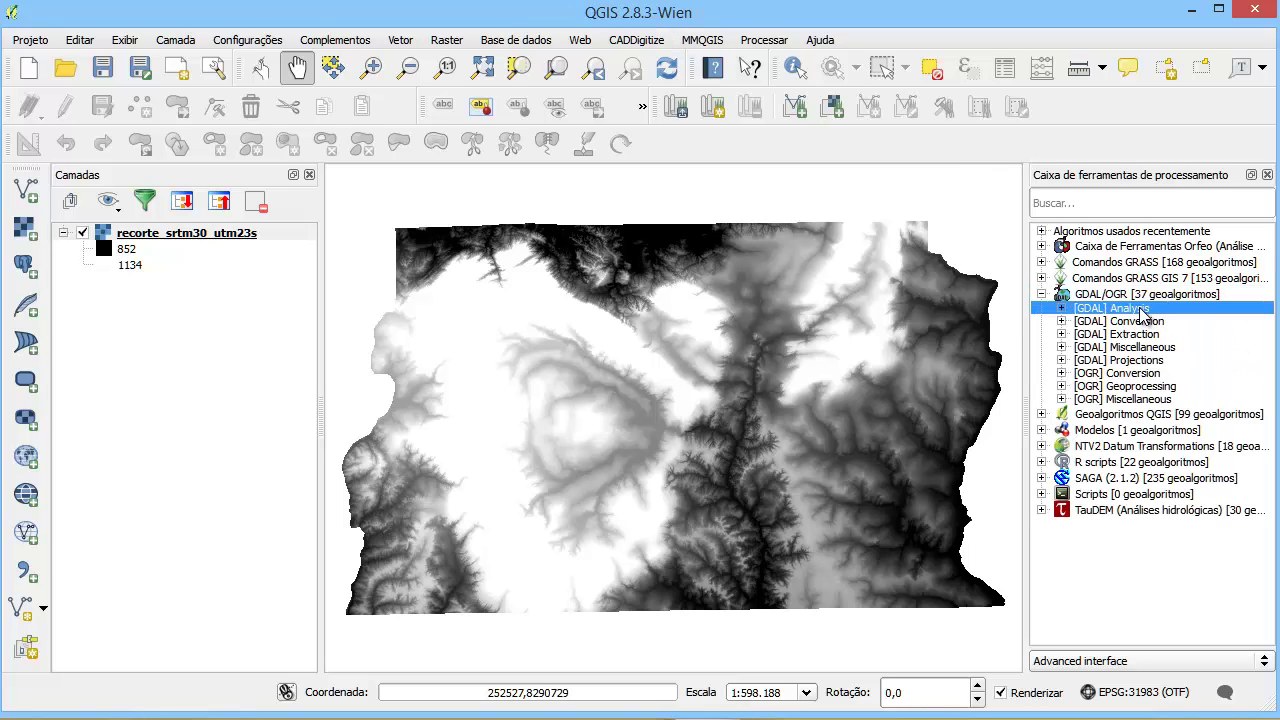
{"action": "left_click", "coordinate": [1062, 309]}
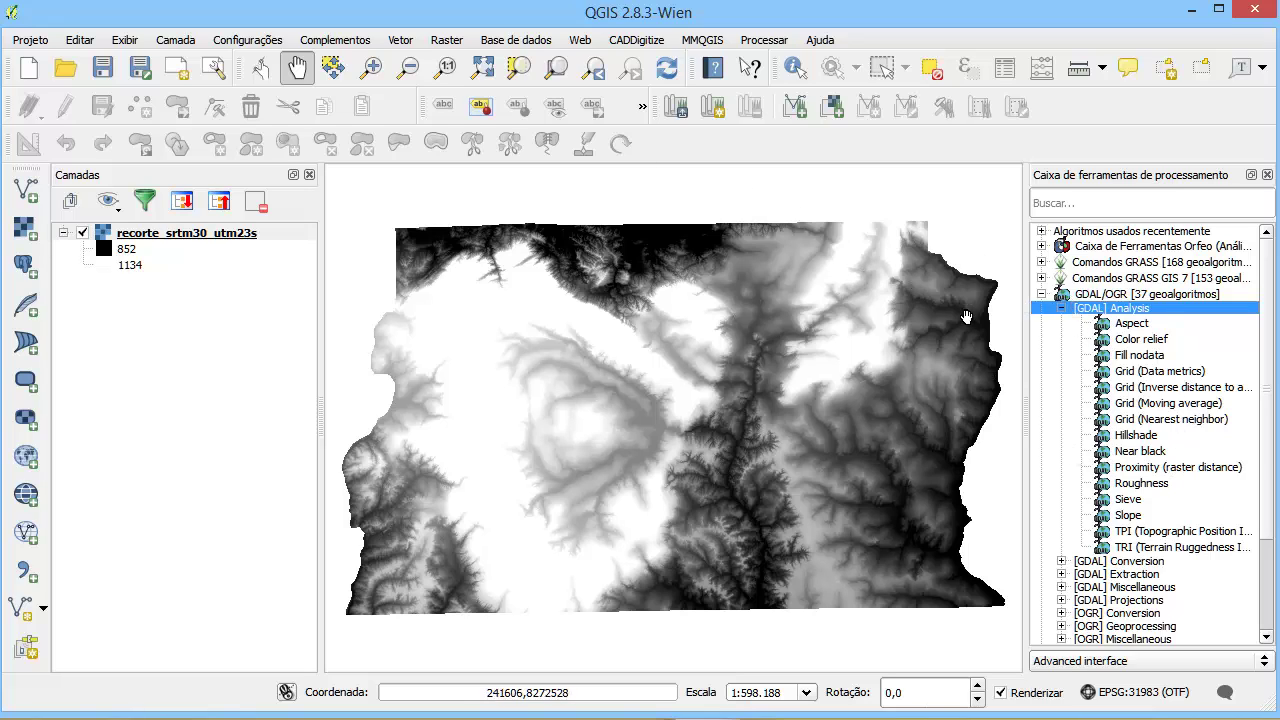
{"action": "left_click", "coordinate": [1146, 516]}
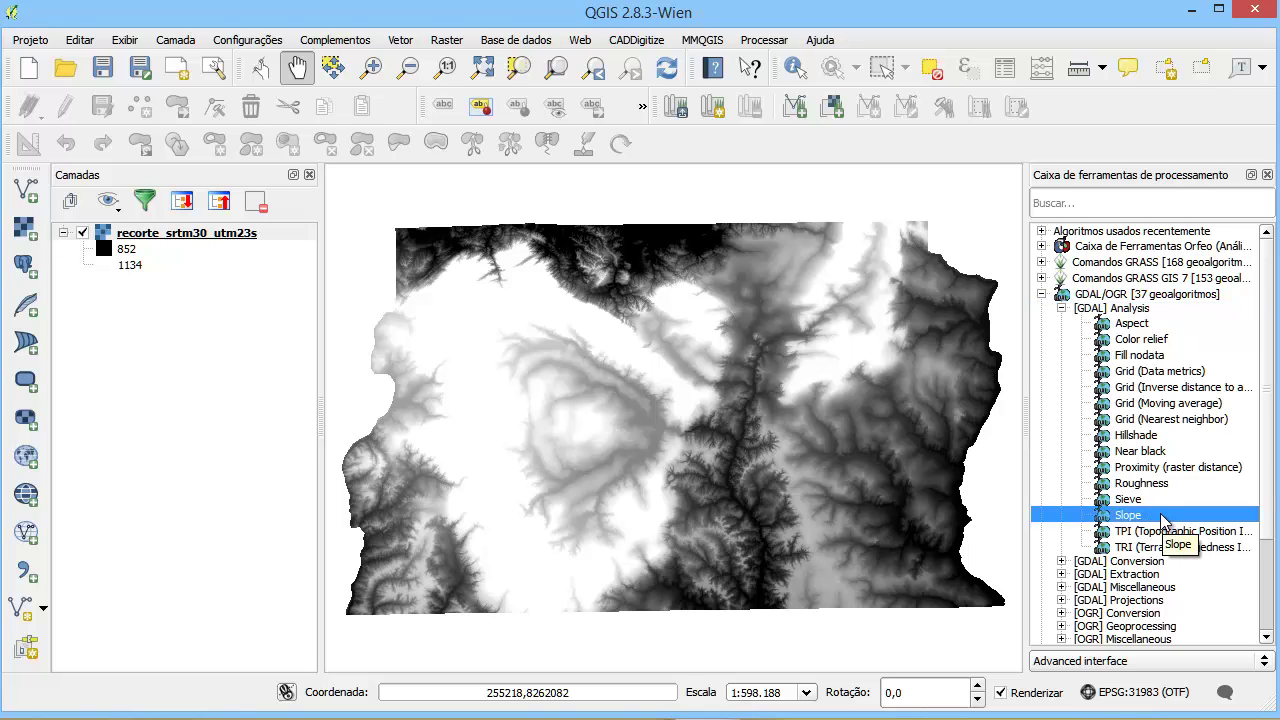
{"action": "double_click", "coordinate": [1162, 517]}
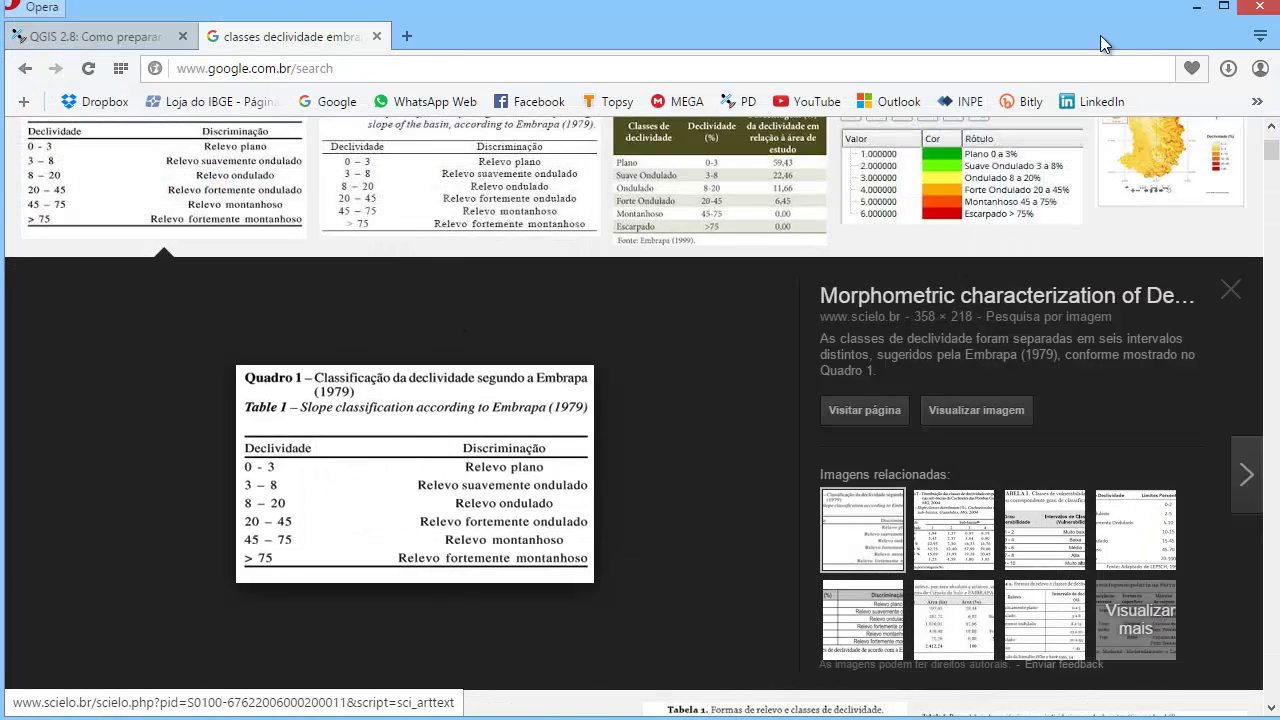
Step: Use recorte_srtm30_utm23s [EPSG:31983], band 1, as the Slope input, with the slope expressed as a percentage
{"action": "left_click", "coordinate": [1196, 6]}
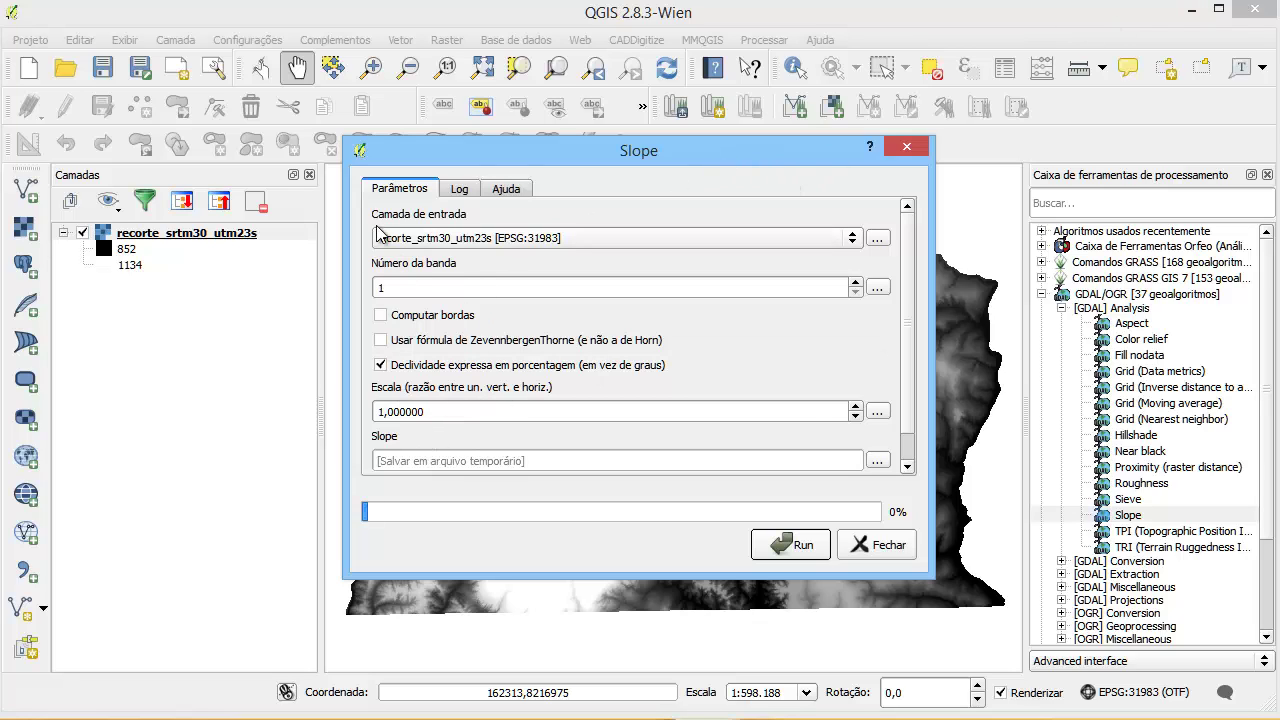
{"action": "left_click", "coordinate": [450, 241]}
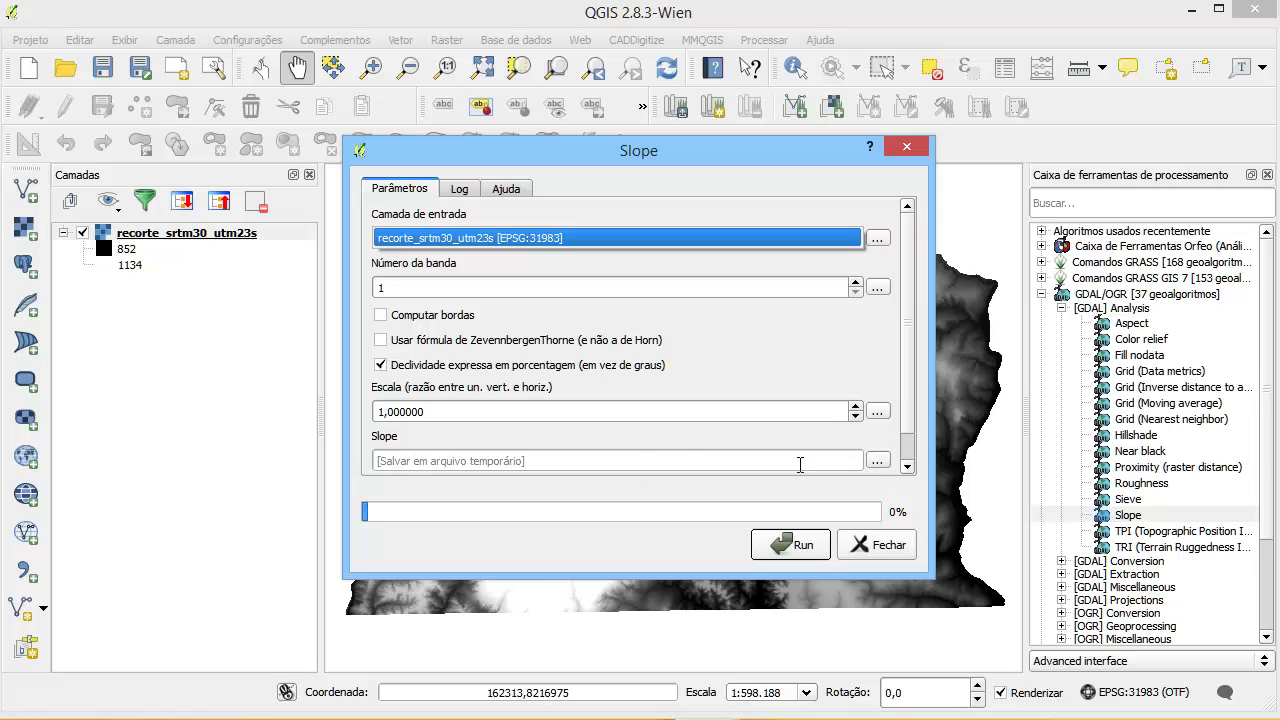
{"action": "left_click", "coordinate": [877, 461]}
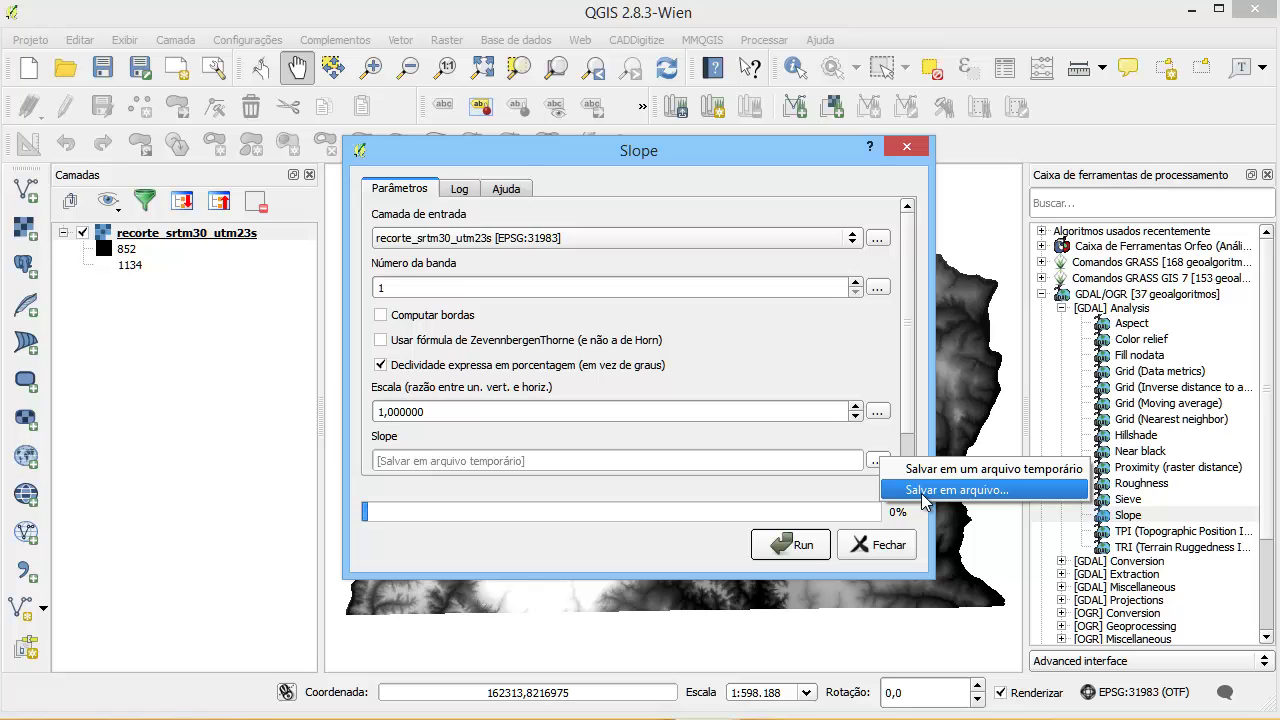
{"action": "left_click", "coordinate": [918, 490]}
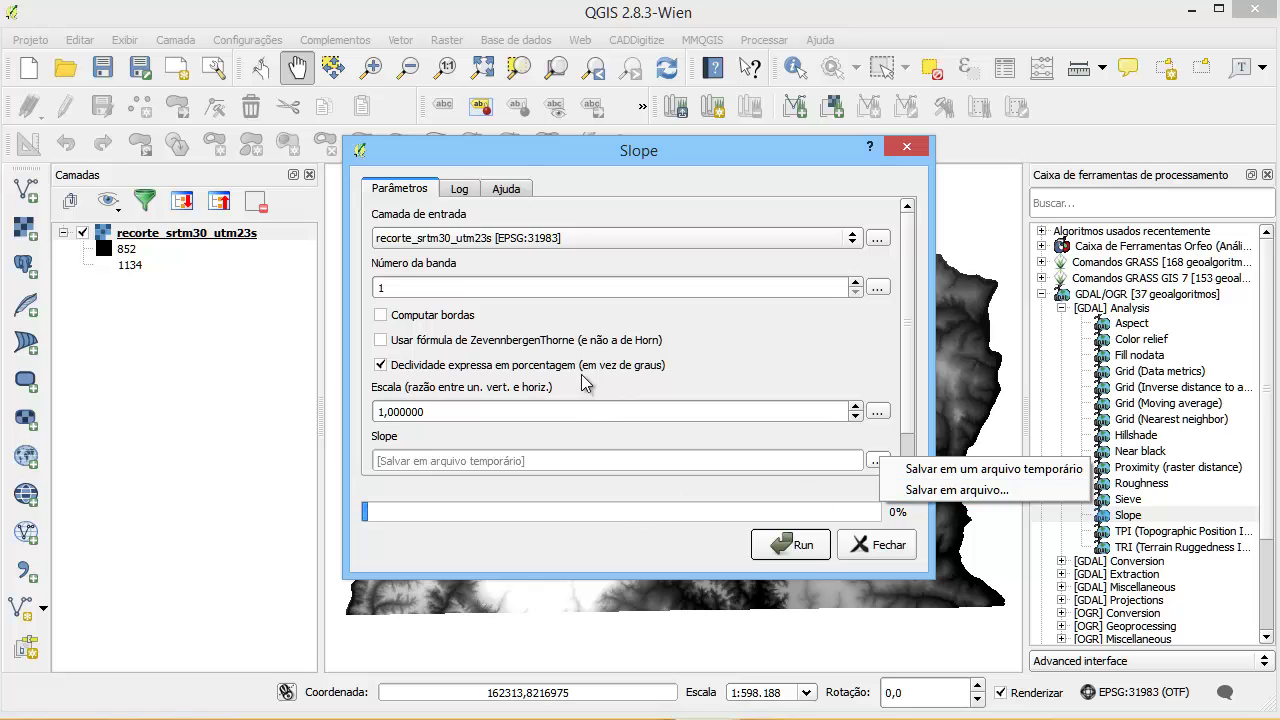
{"action": "left_click_drag", "start_coordinate": [634, 149], "coordinate": [669, 193]}
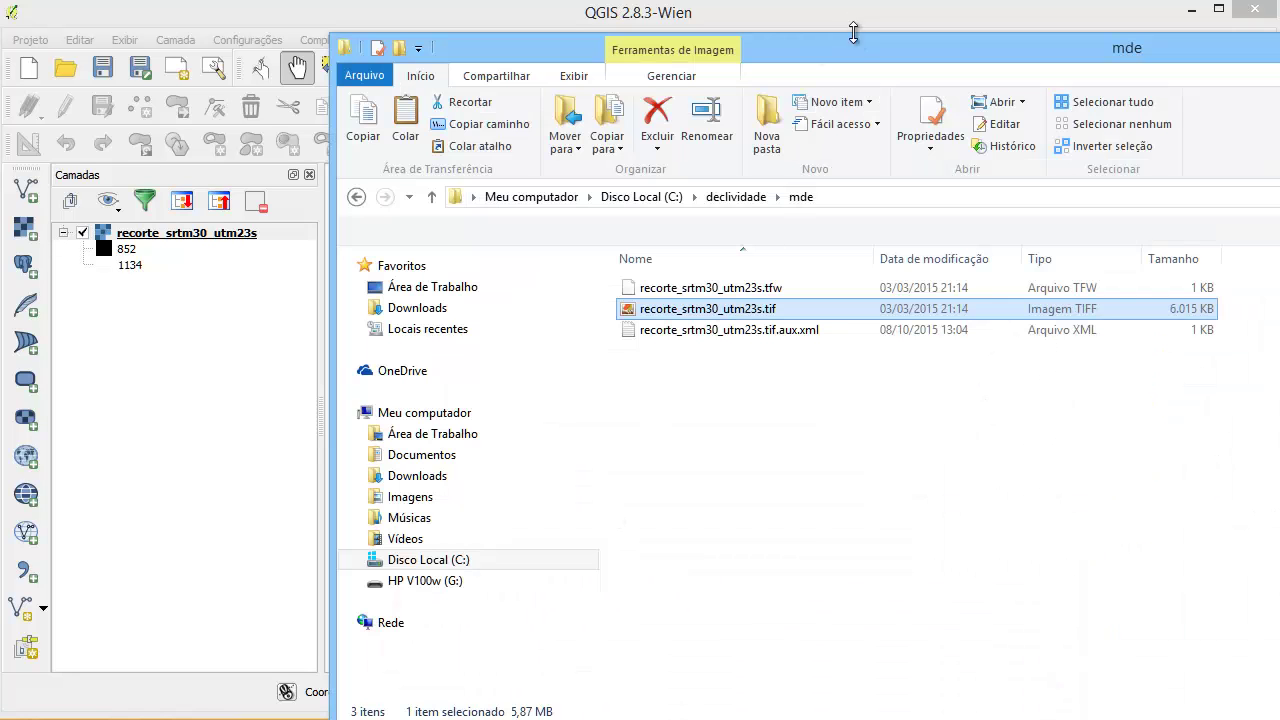
Step: Examine the declividade folder on drive C: and its mde subfolder in File Explorer, and return to the Slope dialog
{"action": "double_click", "coordinate": [853, 38]}
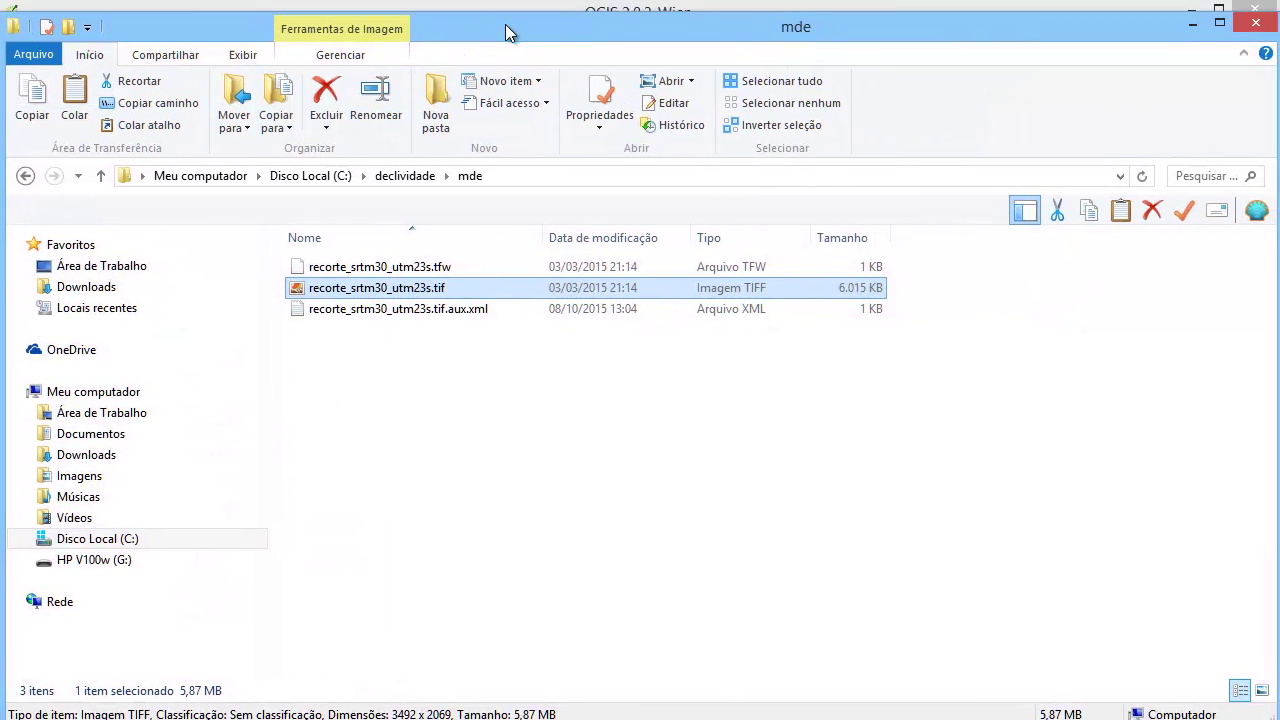
{"action": "left_click", "coordinate": [309, 173]}
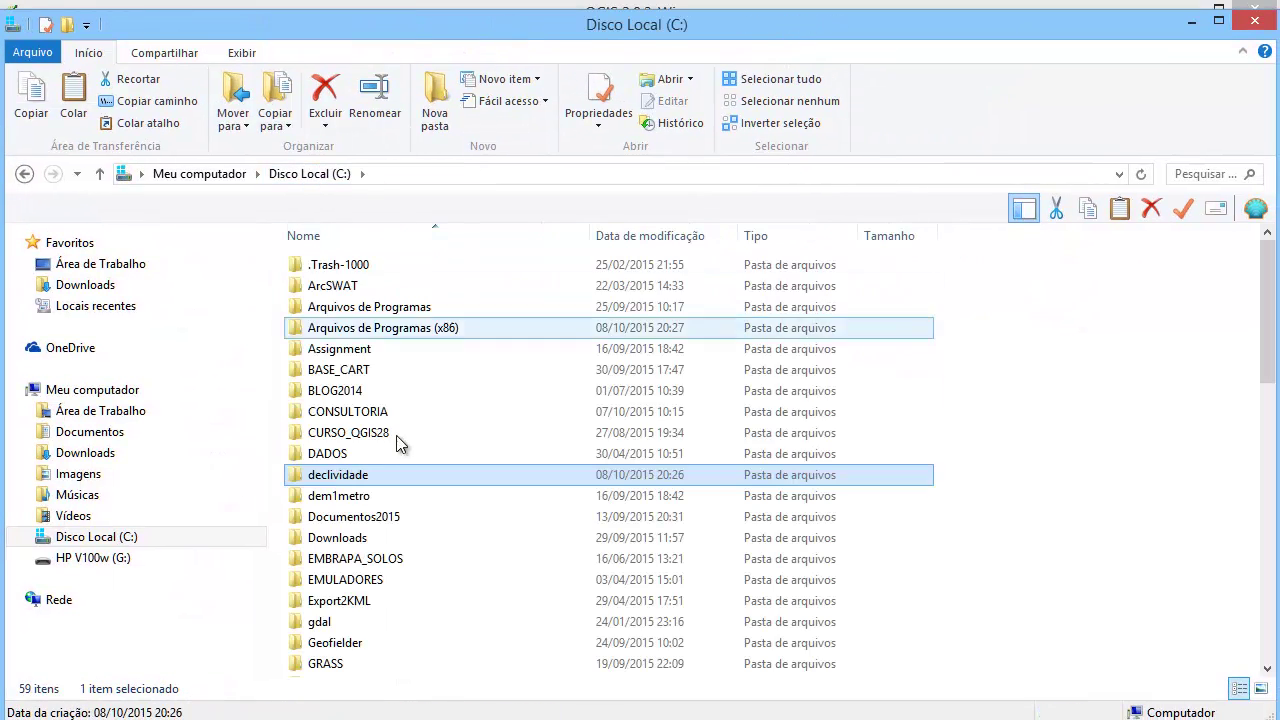
{"action": "double_click", "coordinate": [360, 476]}
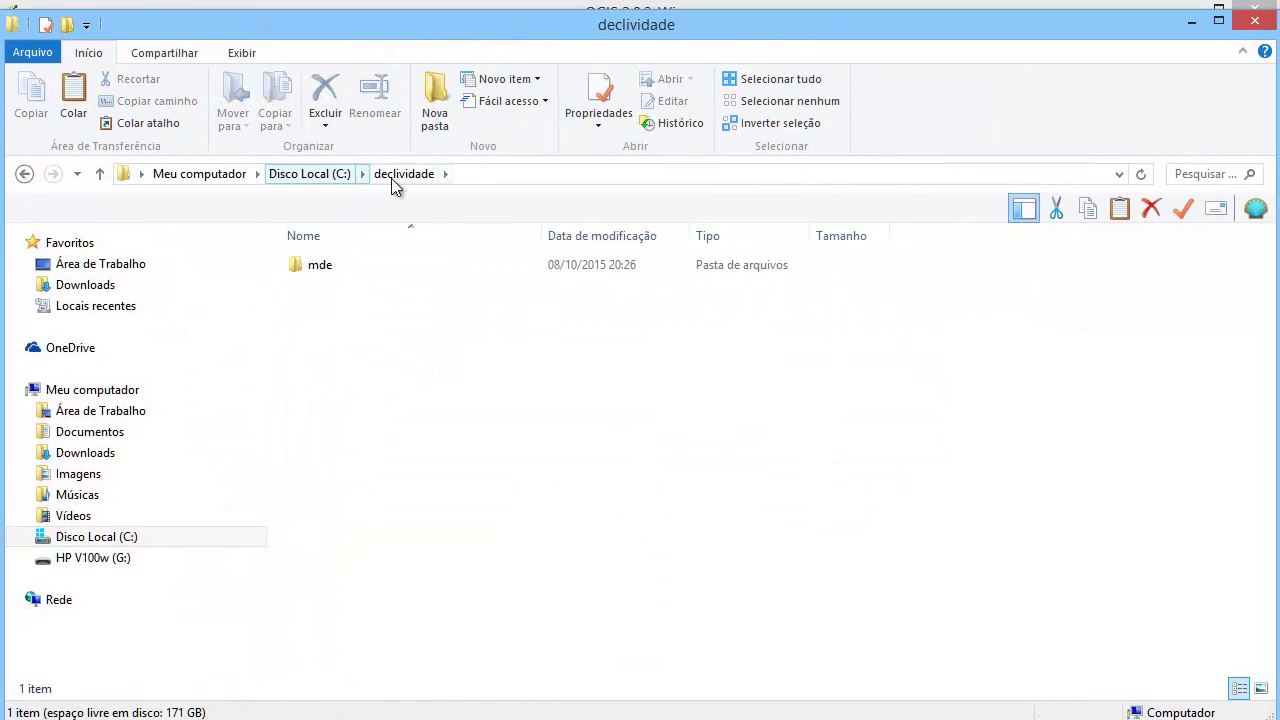
{"action": "left_click", "coordinate": [336, 268]}
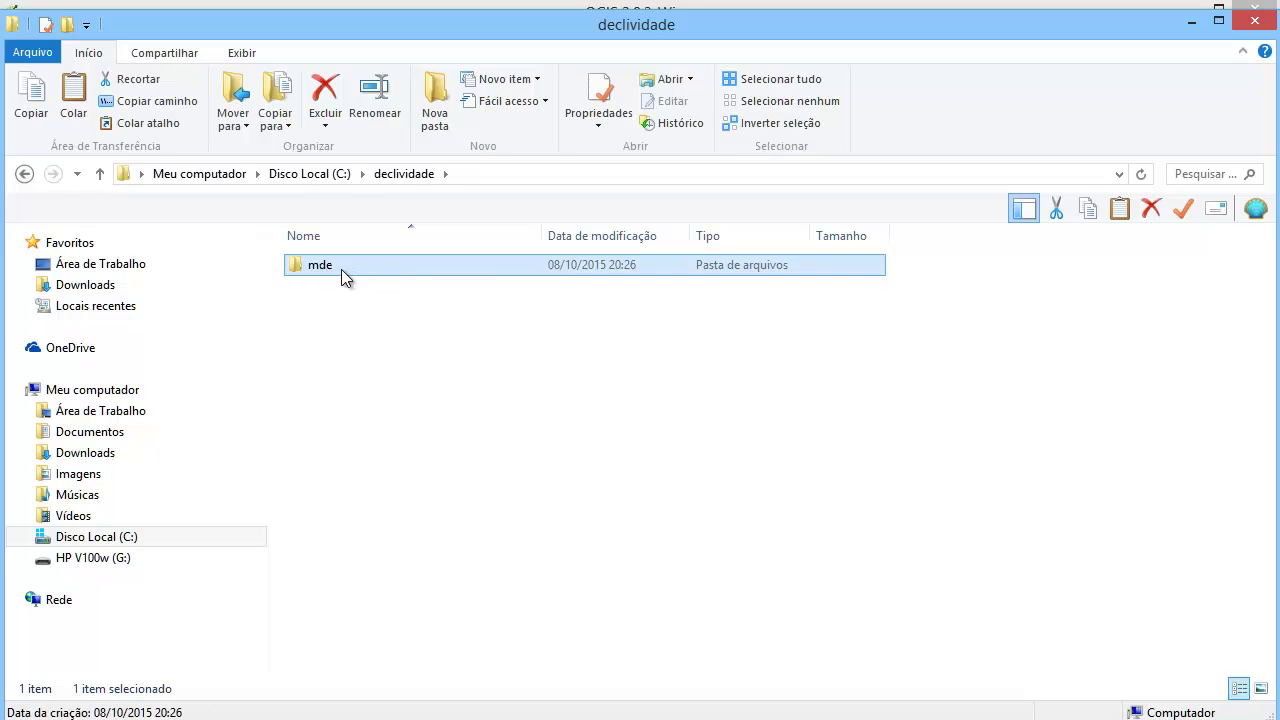
{"action": "left_click", "coordinate": [343, 268]}
{"action": "left_click", "coordinate": [342, 283]}
{"action": "left_click", "coordinate": [360, 260]}
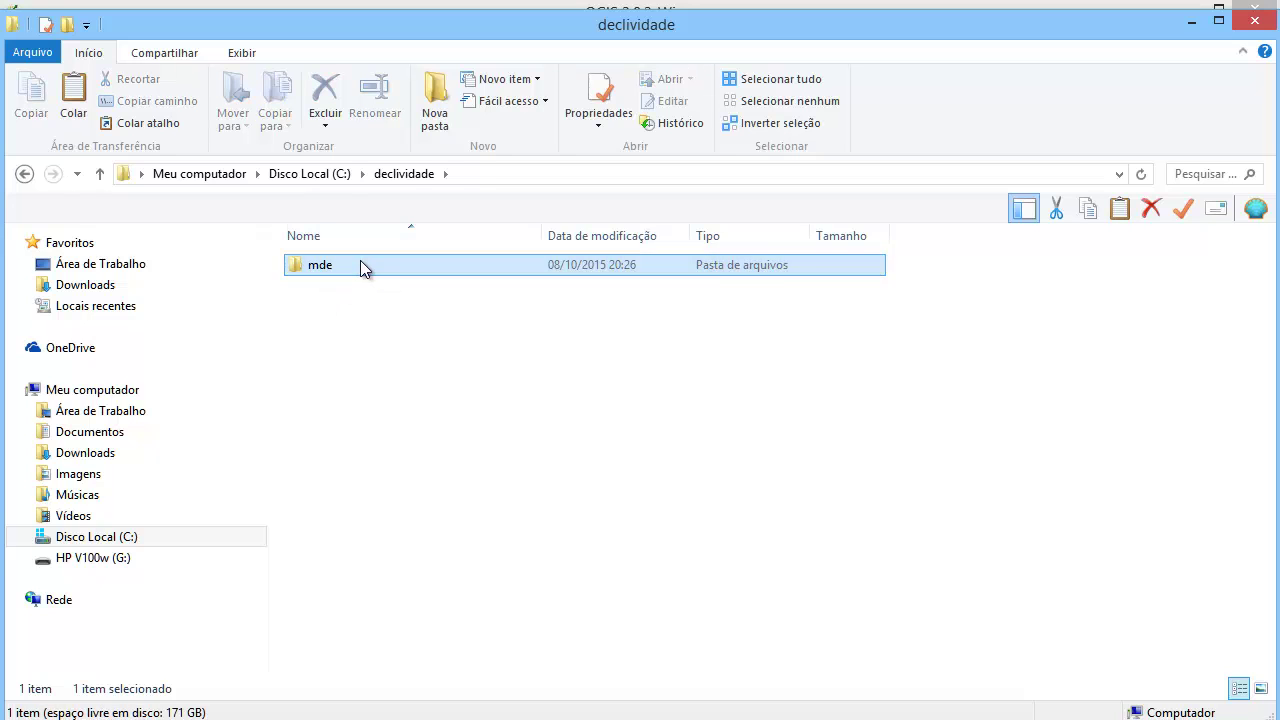
{"action": "double_click", "coordinate": [360, 268]}
{"action": "left_click", "coordinate": [360, 286]}
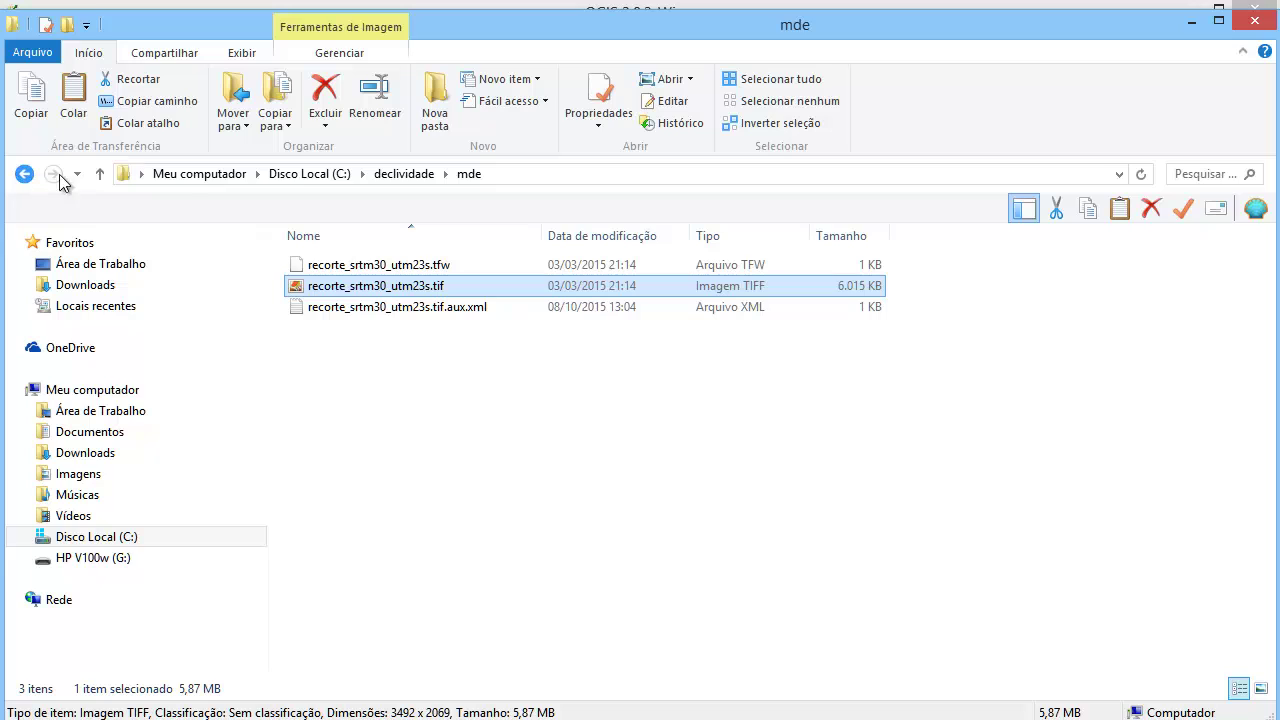
{"action": "left_click", "coordinate": [483, 175]}
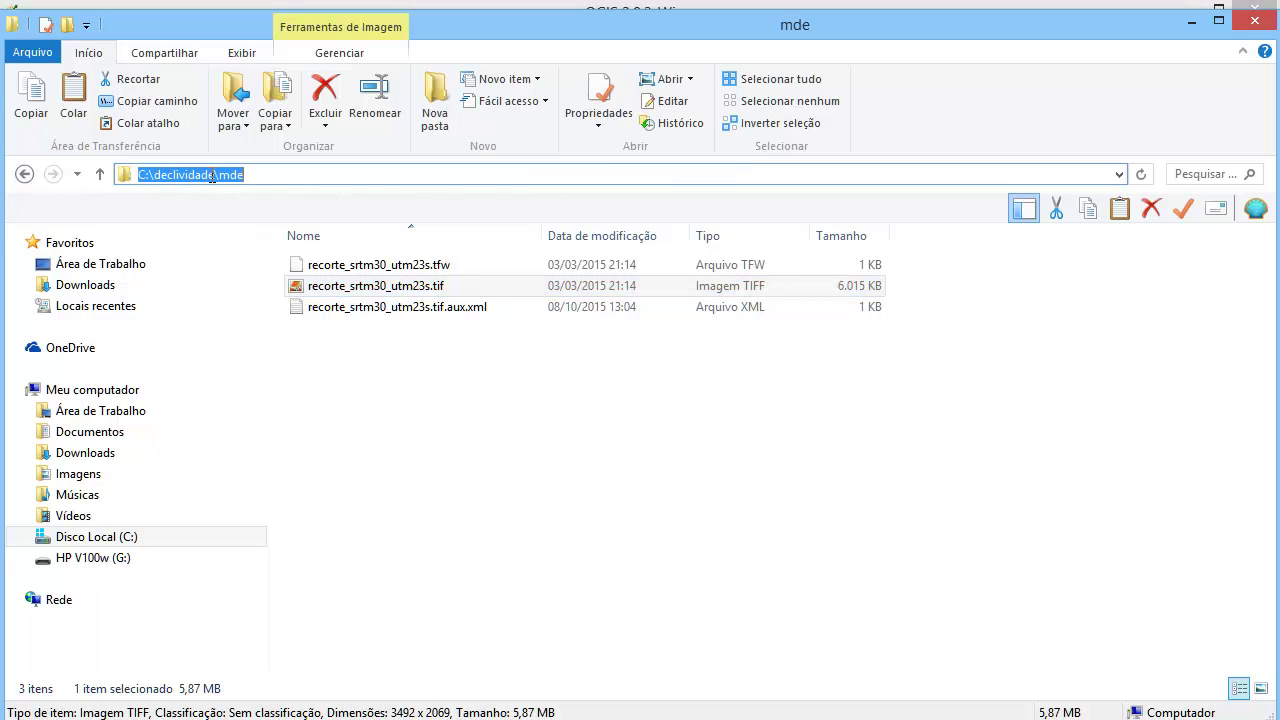
{"action": "left_click_drag", "start_coordinate": [171, 37], "coordinate": [167, 23]}
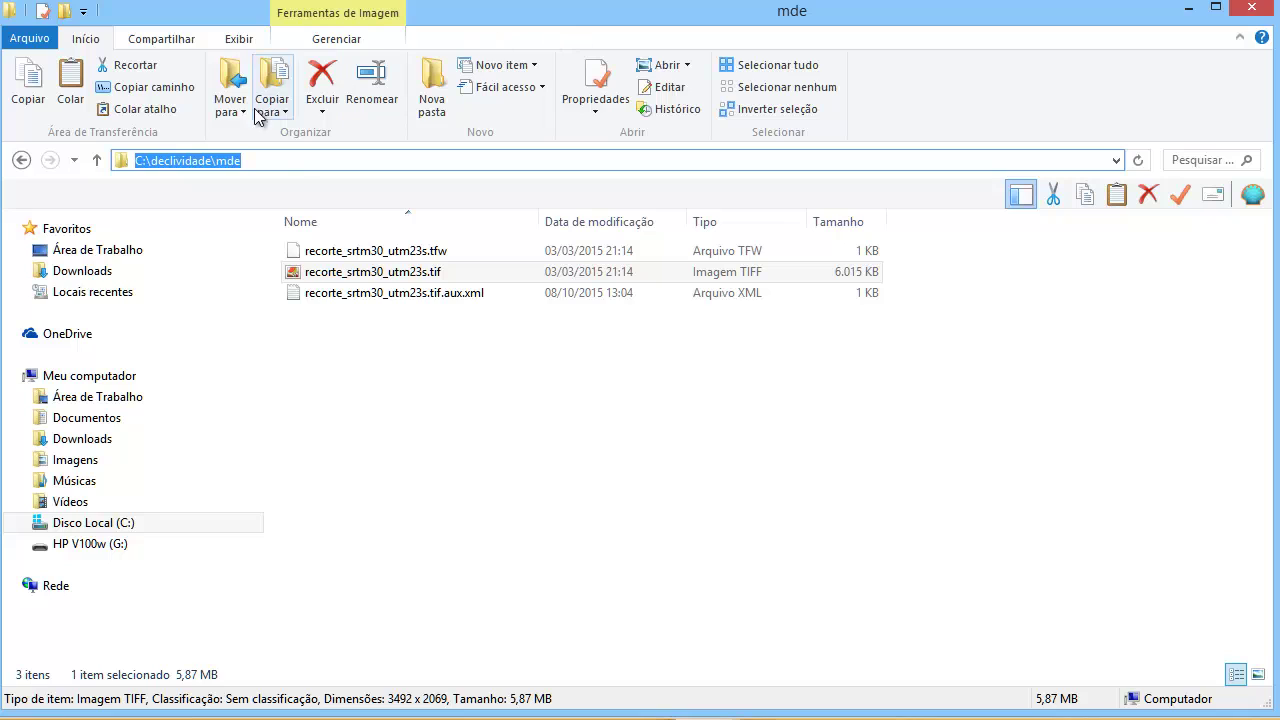
{"action": "left_click", "coordinate": [255, 161]}
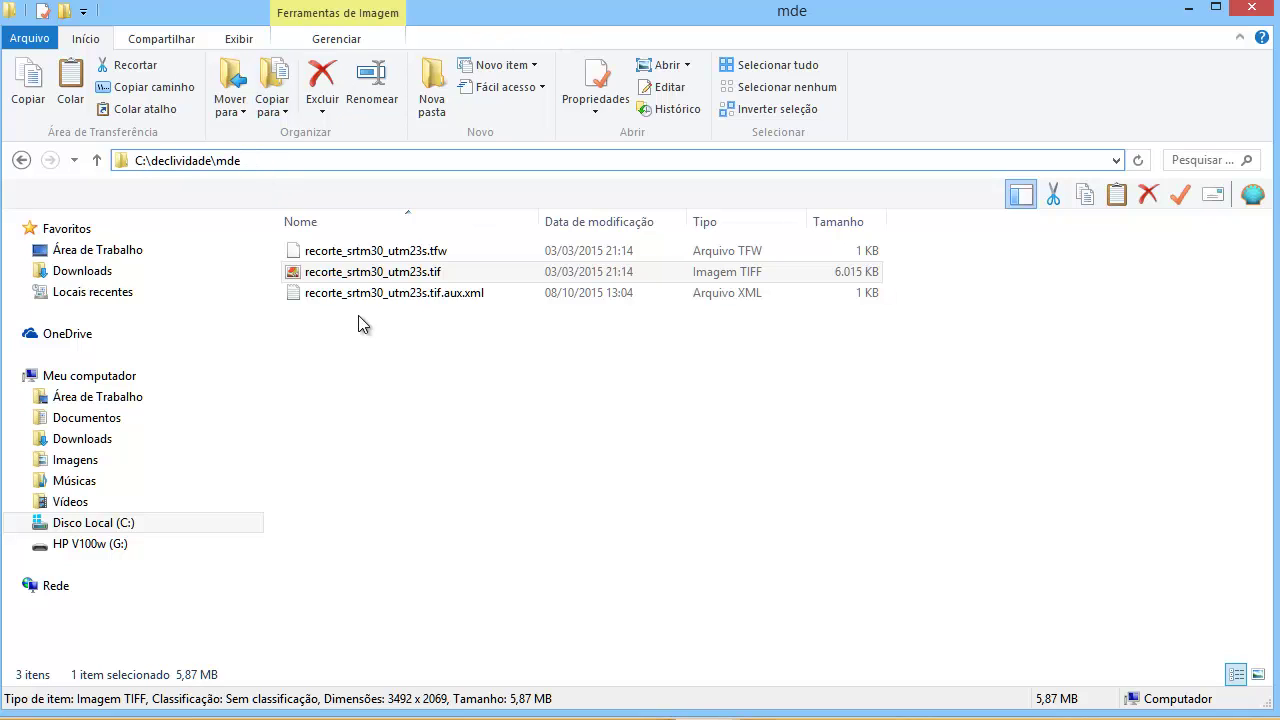
{"action": "left_click", "coordinate": [446, 341]}
{"action": "left_click", "coordinate": [401, 161]}
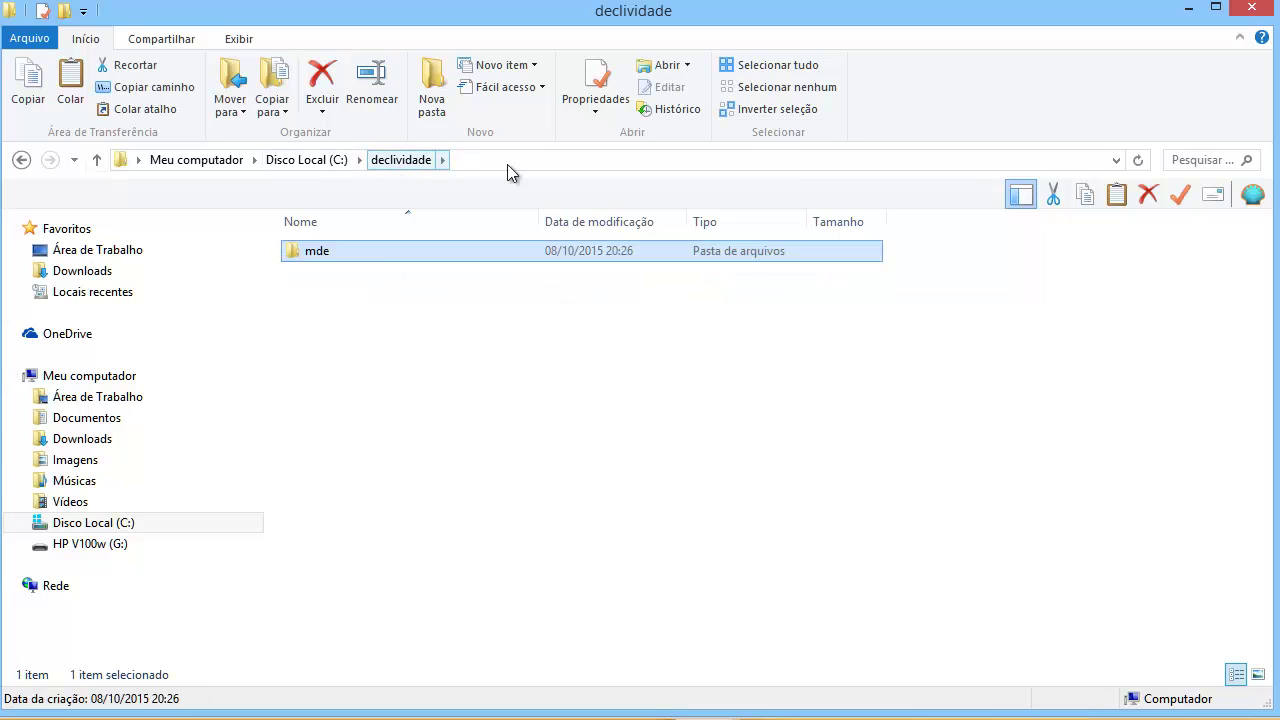
{"action": "left_click", "coordinate": [1188, 8]}
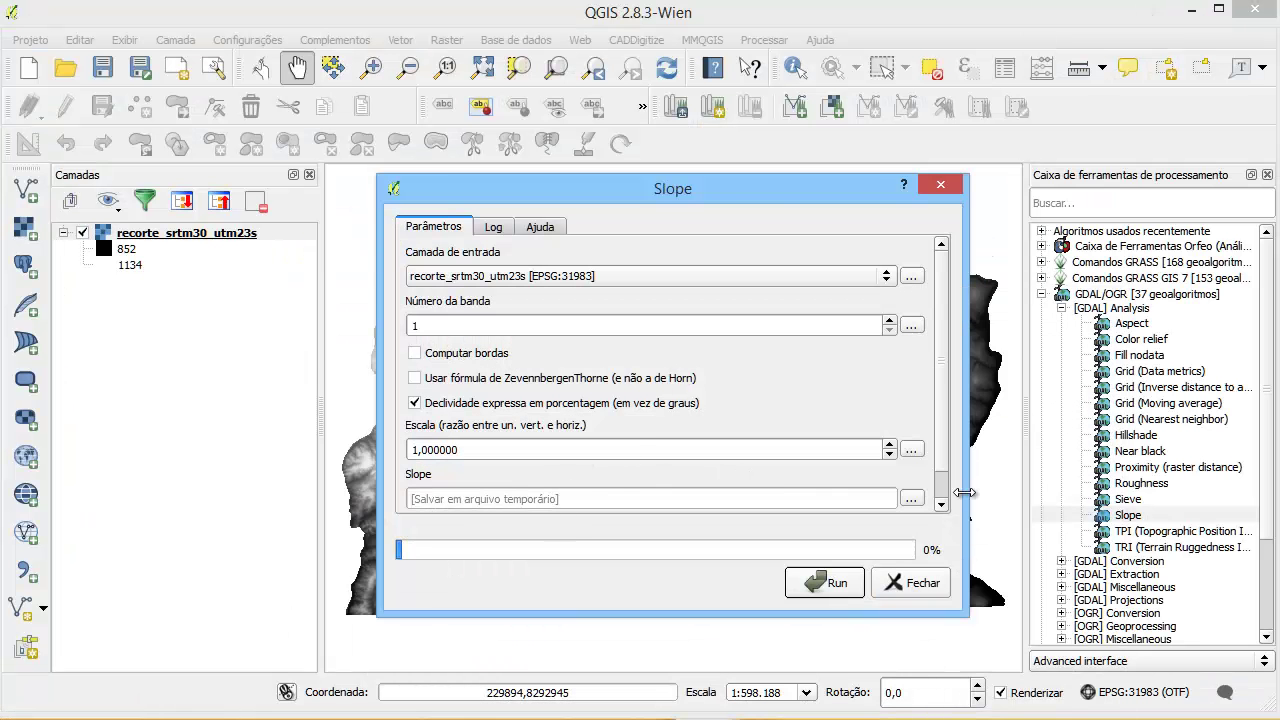
Step: Choose to save the slope output to a file and browse to the C:\declividade folder
{"action": "left_click", "coordinate": [912, 498]}
{"action": "left_click", "coordinate": [975, 526]}
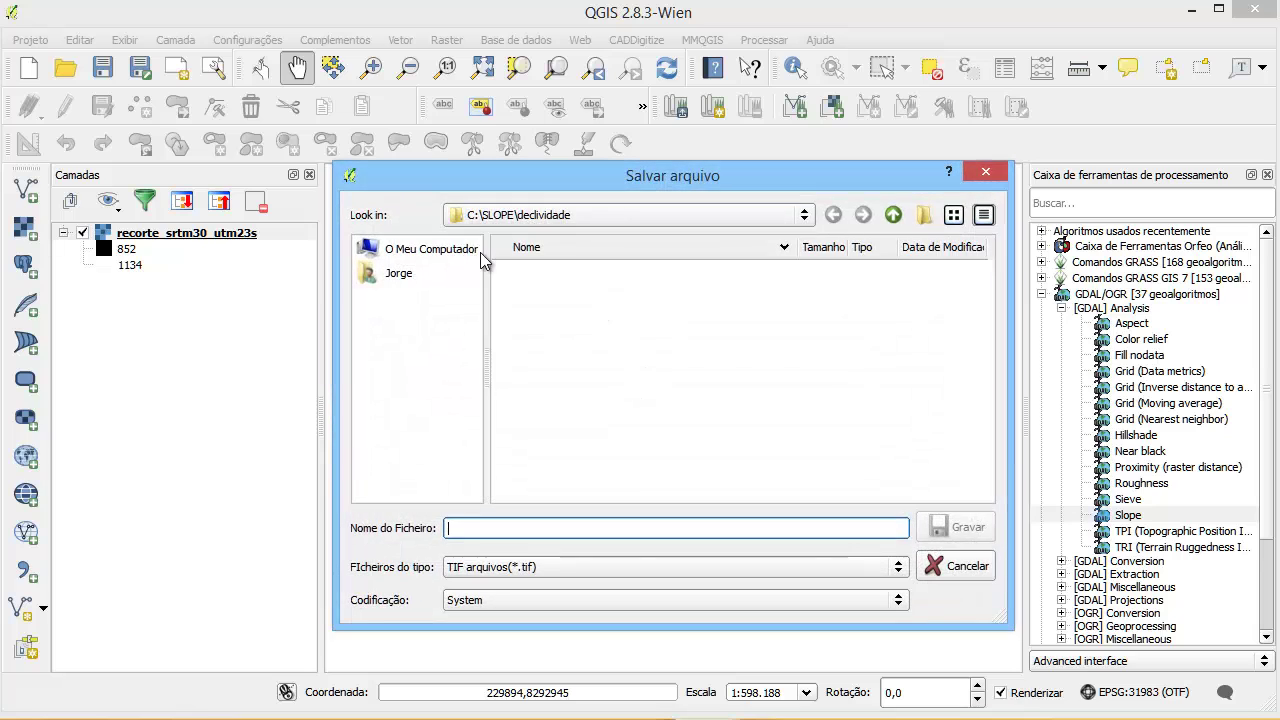
{"action": "left_click", "coordinate": [805, 215]}
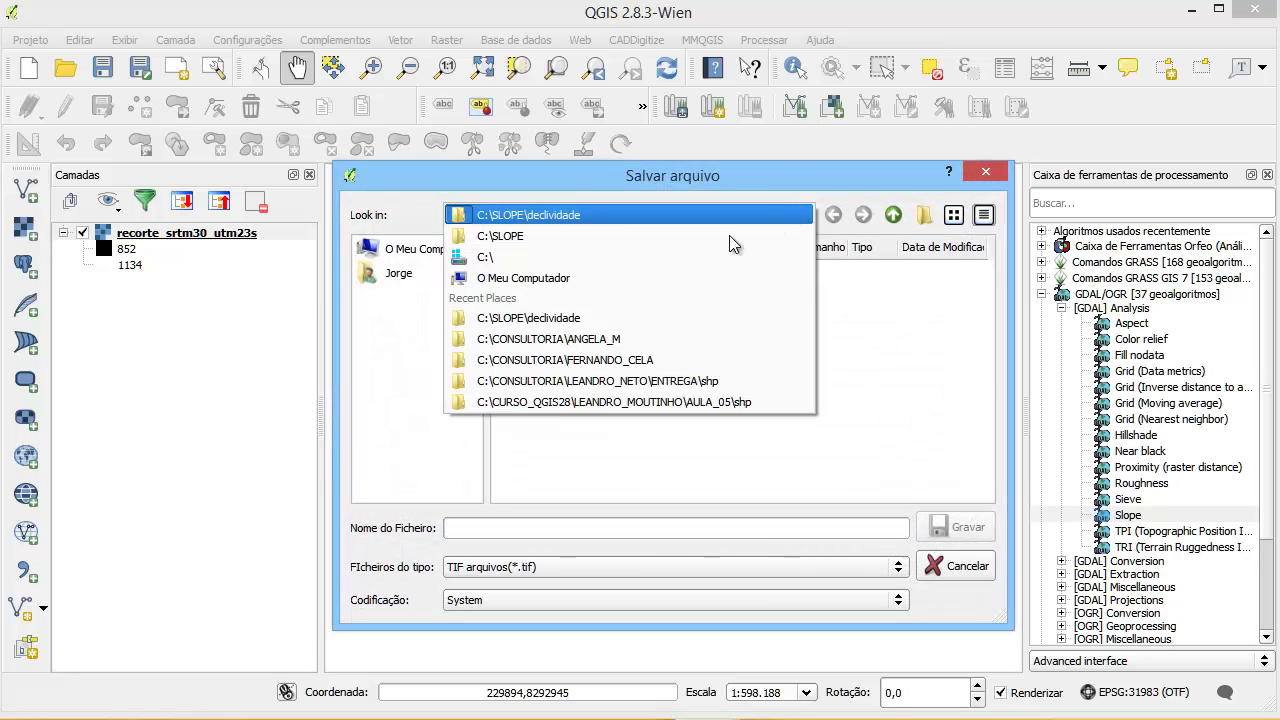
{"action": "left_click", "coordinate": [518, 259]}
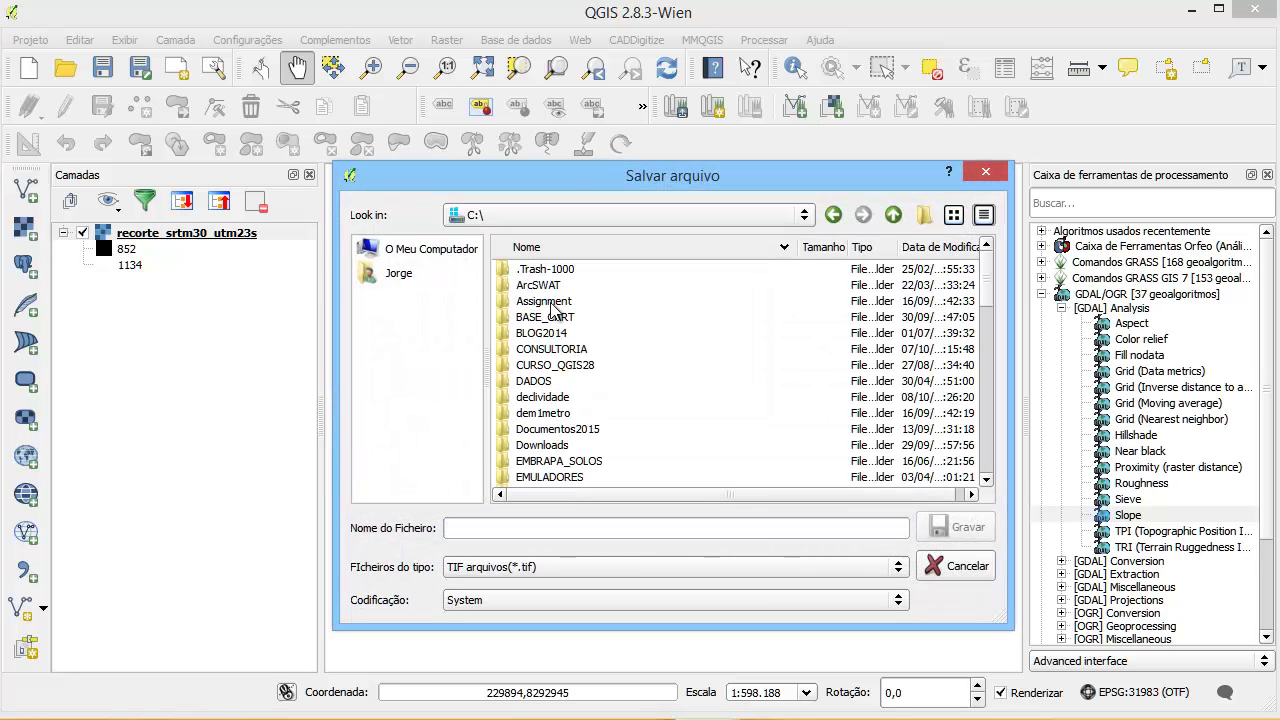
{"action": "left_click", "coordinate": [566, 402]}
{"action": "double_click", "coordinate": [566, 400]}
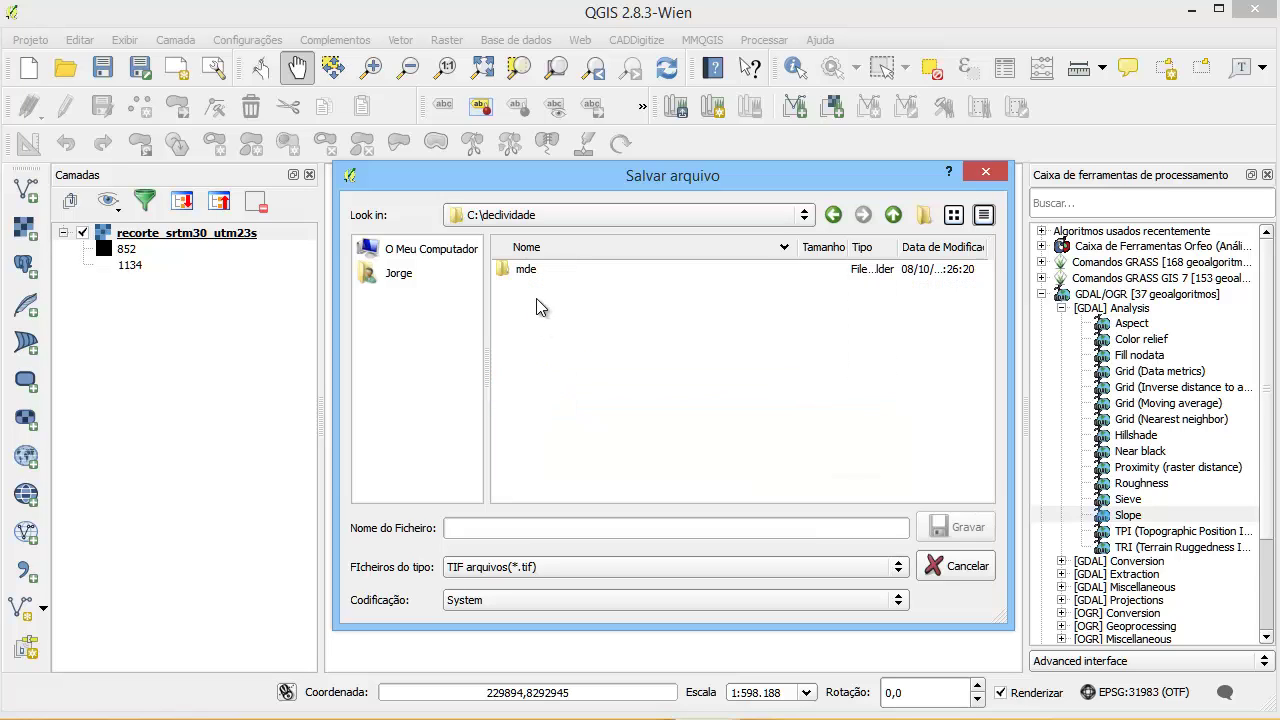
Step: Create a new folder named slope_pc inside C:\declividade
{"action": "right_click", "coordinate": [536, 292]}
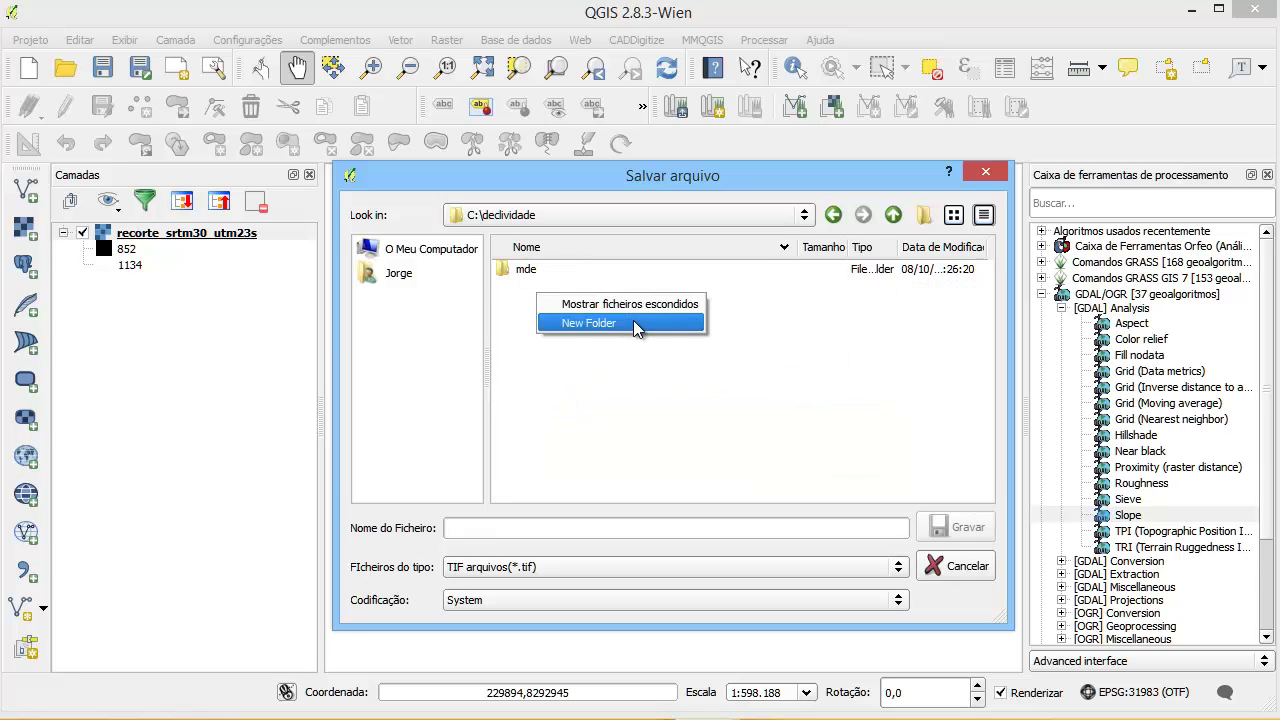
{"action": "left_click", "coordinate": [668, 324]}
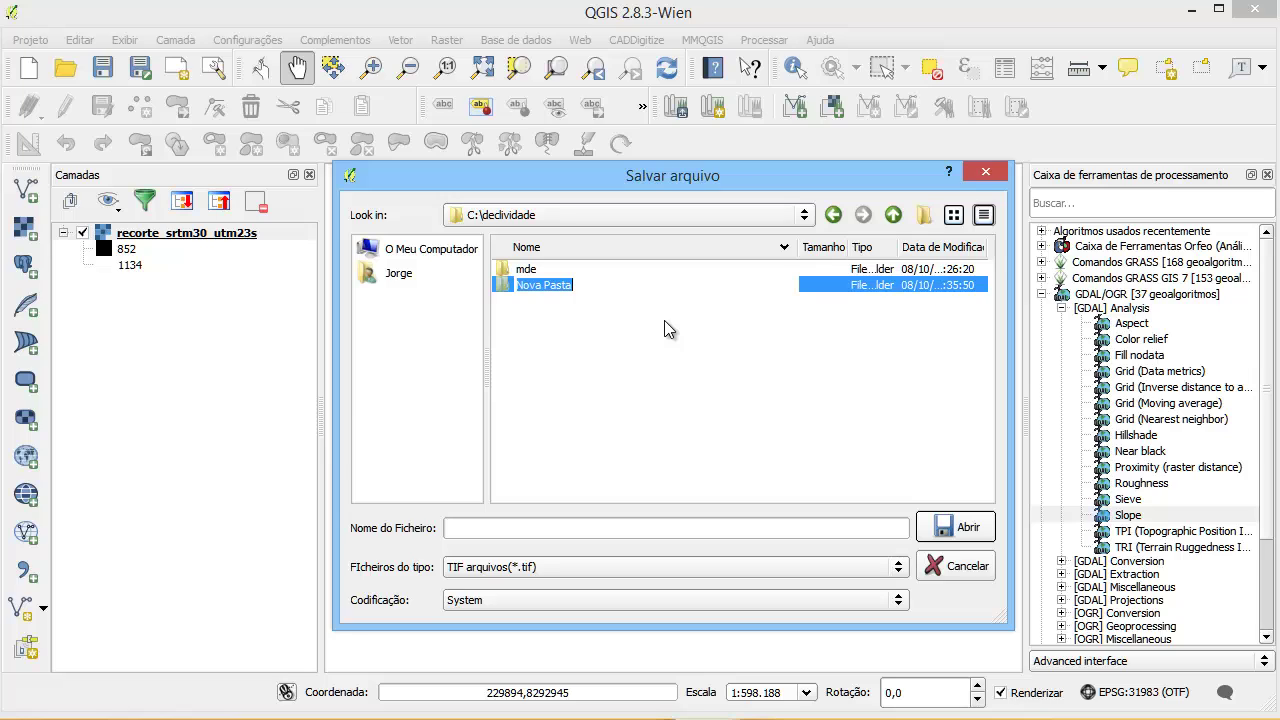
{"action": "type", "text": "declivid"}
{"action": "key", "text": "BackSpace"}
{"action": "key", "text": "BackSpace"}
{"action": "key", "text": "BackSpace"}
{"action": "key", "text": "BackSpace"}
{"action": "key", "text": "BackSpace"}
{"action": "key", "text": "BackSpace"}
{"action": "key", "text": "BackSpace"}
{"action": "key", "text": "BackSpace"}
{"action": "type", "text": "slope"}
{"action": "key", "text": "Return"}
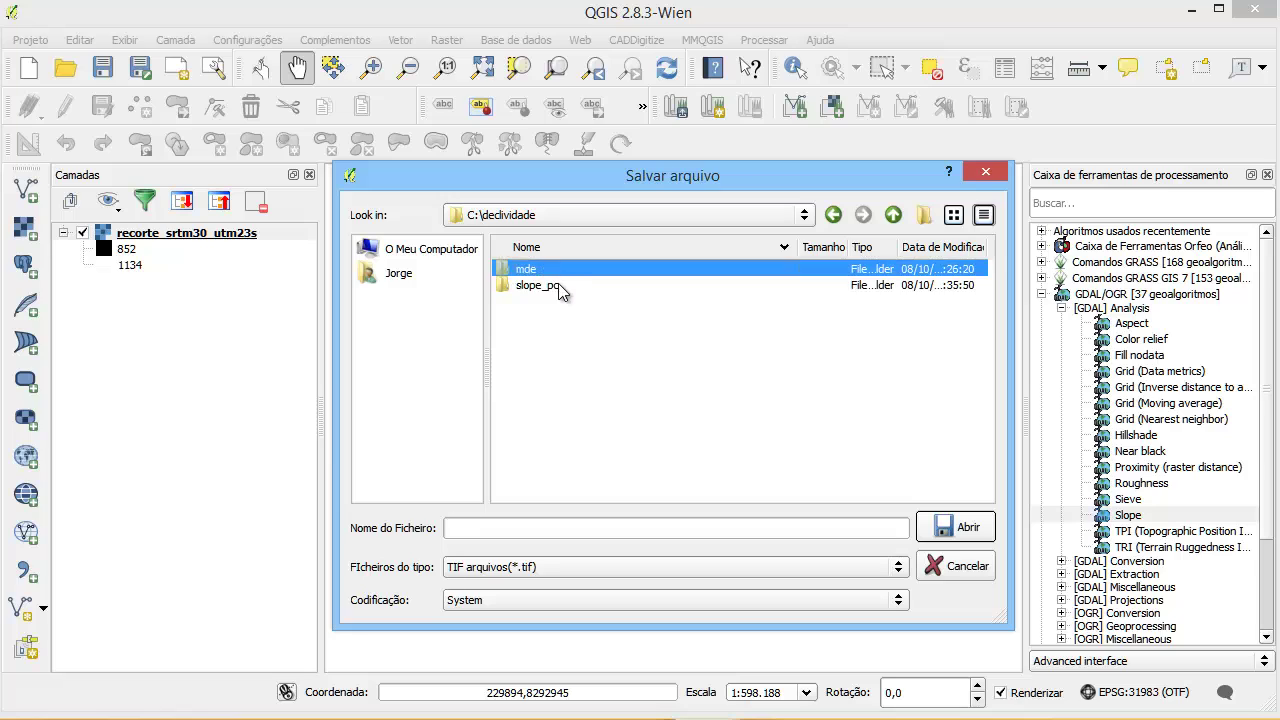
Step: Save the slope output as declividade_pc in TIF format inside the slope_pc folder
{"action": "double_click", "coordinate": [557, 285]}
{"action": "left_click", "coordinate": [513, 530]}
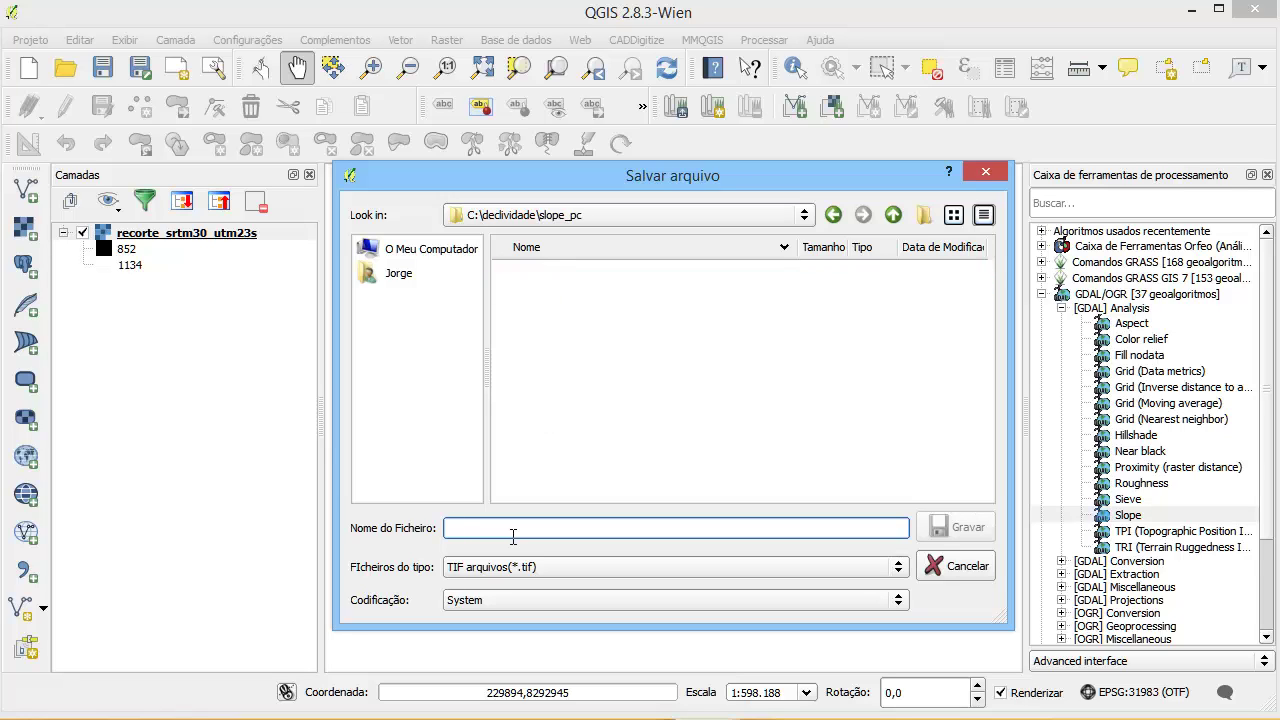
{"action": "type", "text": "declivida"}
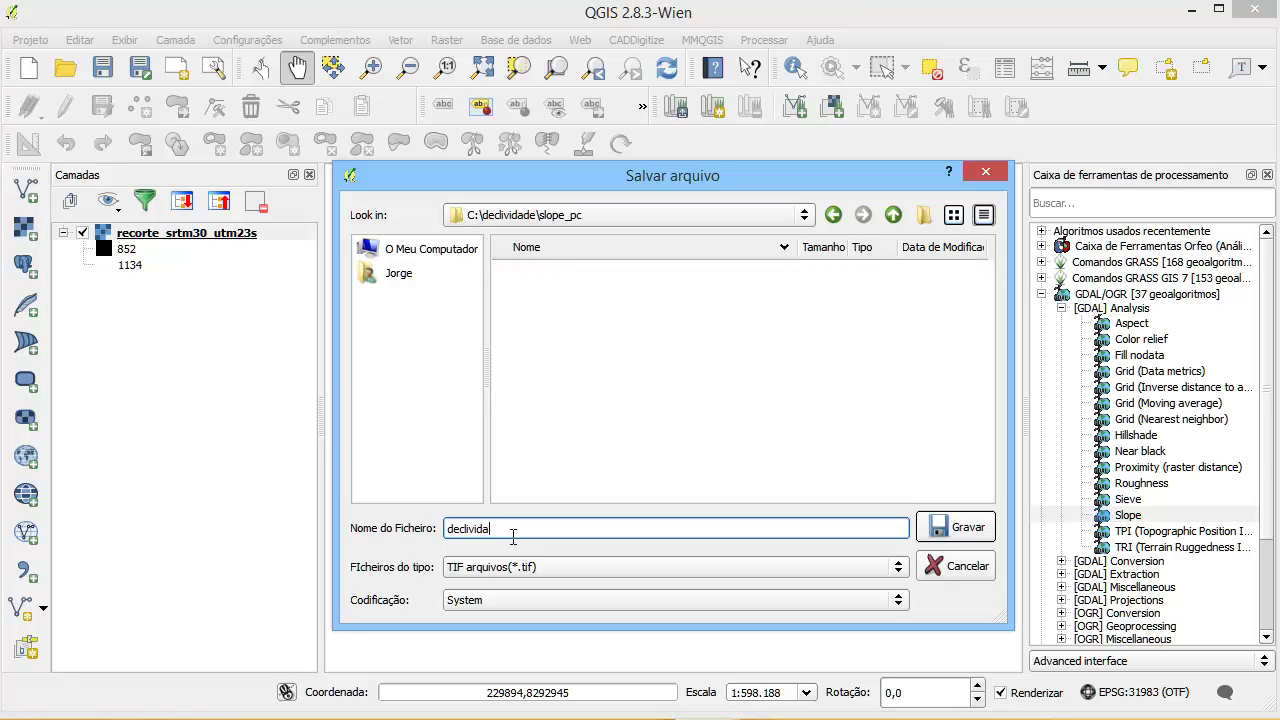
{"action": "type", "text": "de_pc"}
{"action": "left_click", "coordinate": [965, 527]}
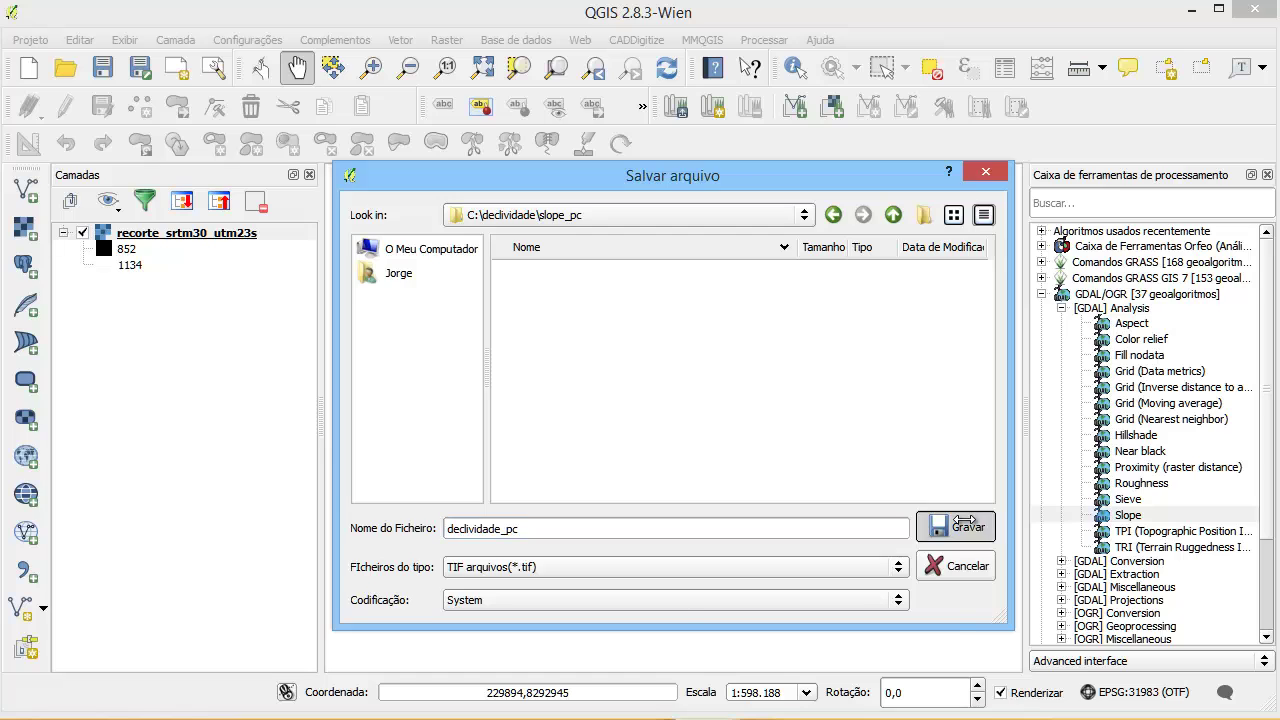
Step: Run the Slope algorithm and close its dialog
{"action": "left_click", "coordinate": [826, 584]}
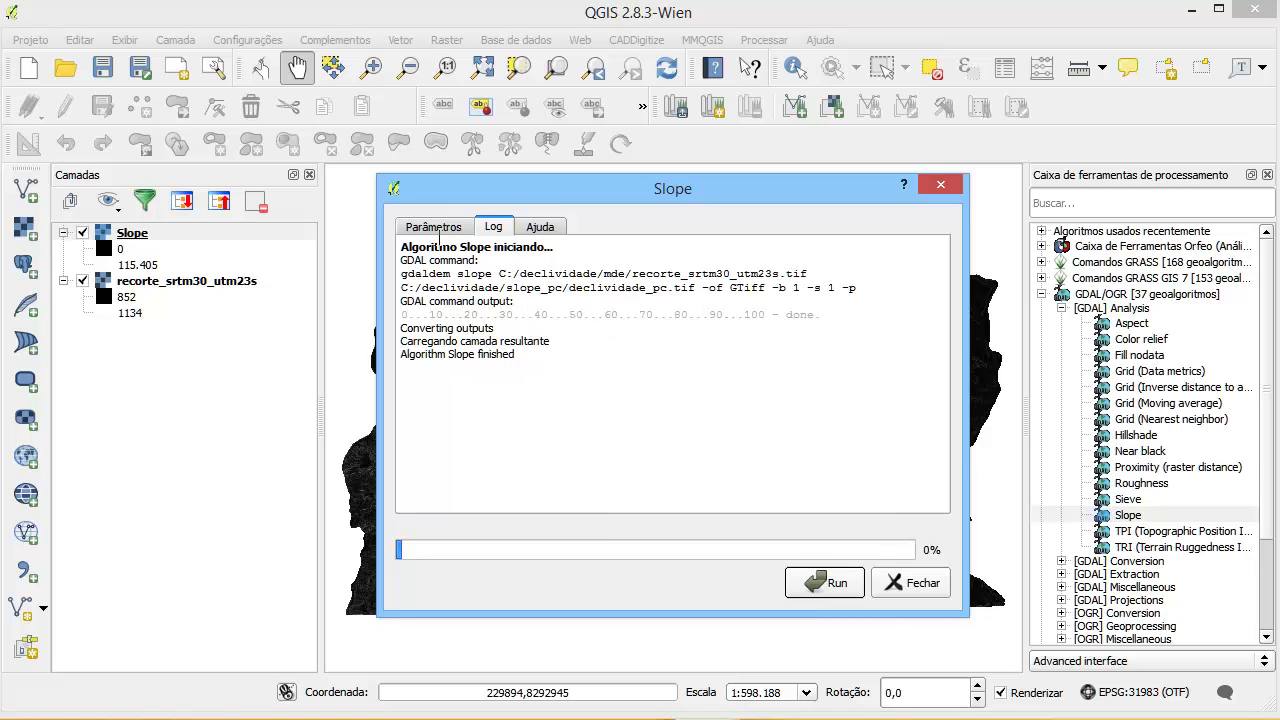
{"action": "left_click", "coordinate": [440, 234]}
{"action": "left_click", "coordinate": [915, 586]}
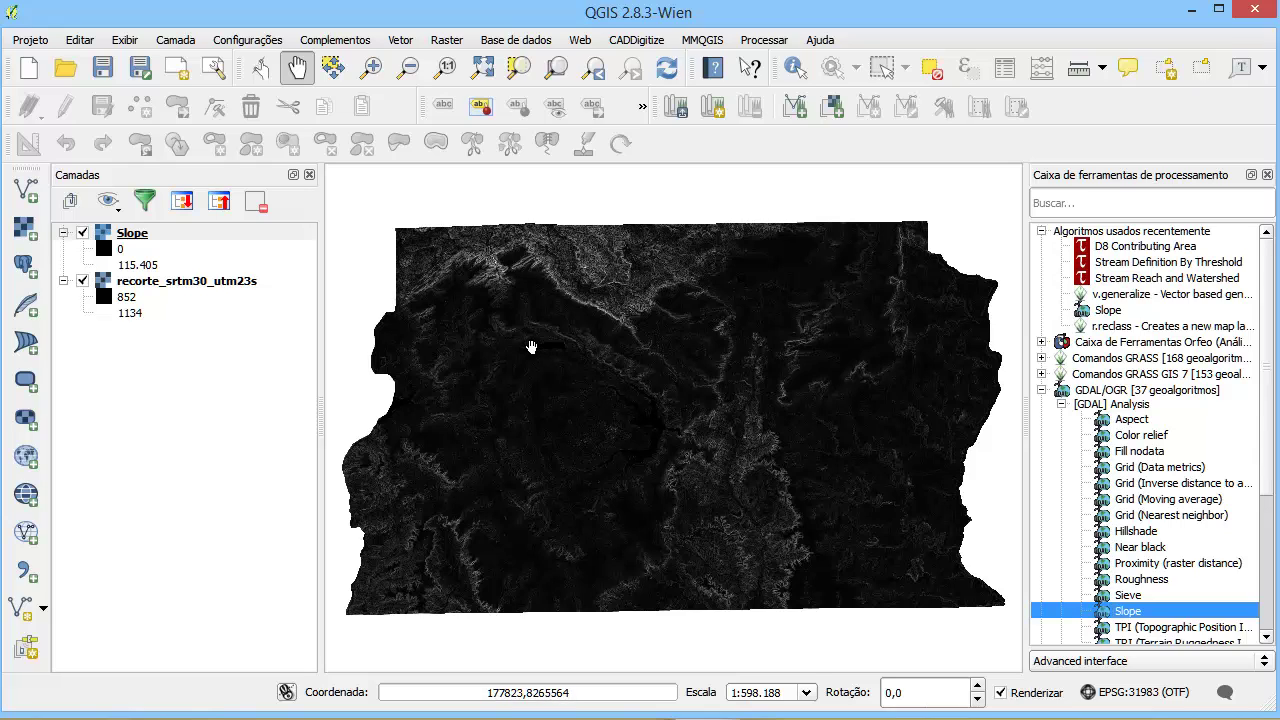
Step: Render the Slope layer as single-band pseudocolor and load its min/max values with real (slower) accuracy
{"action": "left_click", "coordinate": [198, 231]}
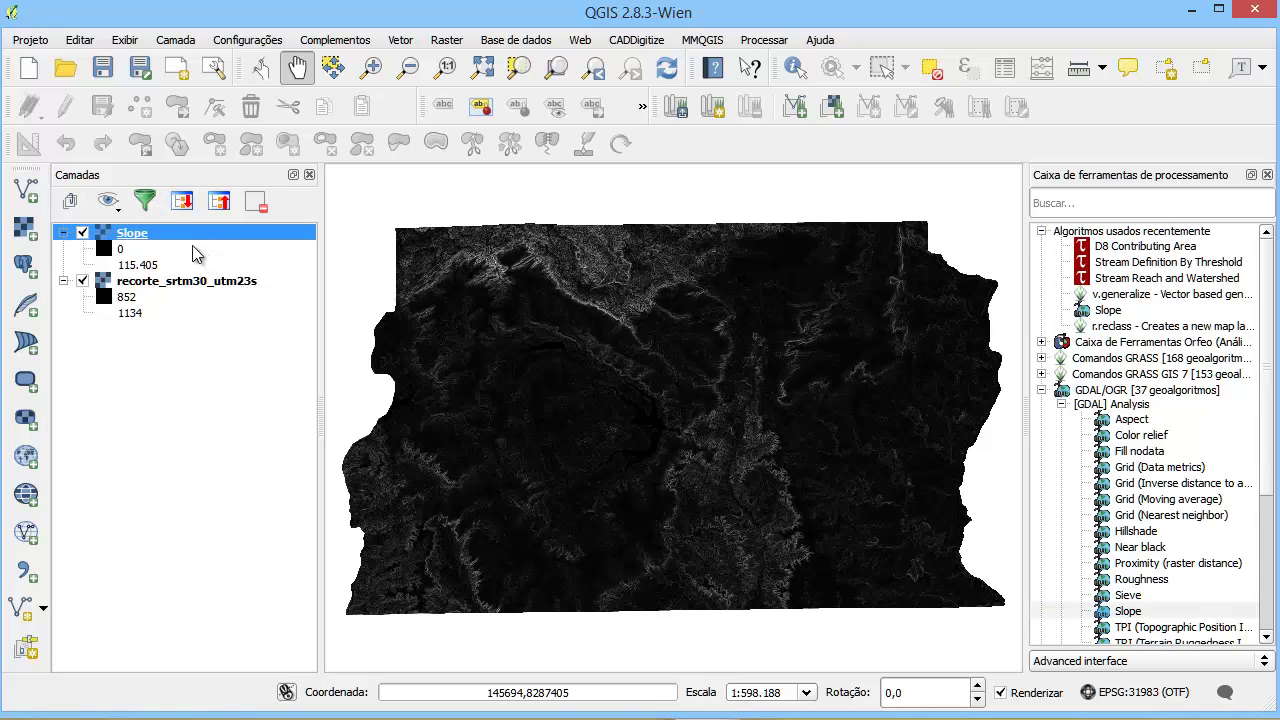
{"action": "double_click", "coordinate": [196, 234]}
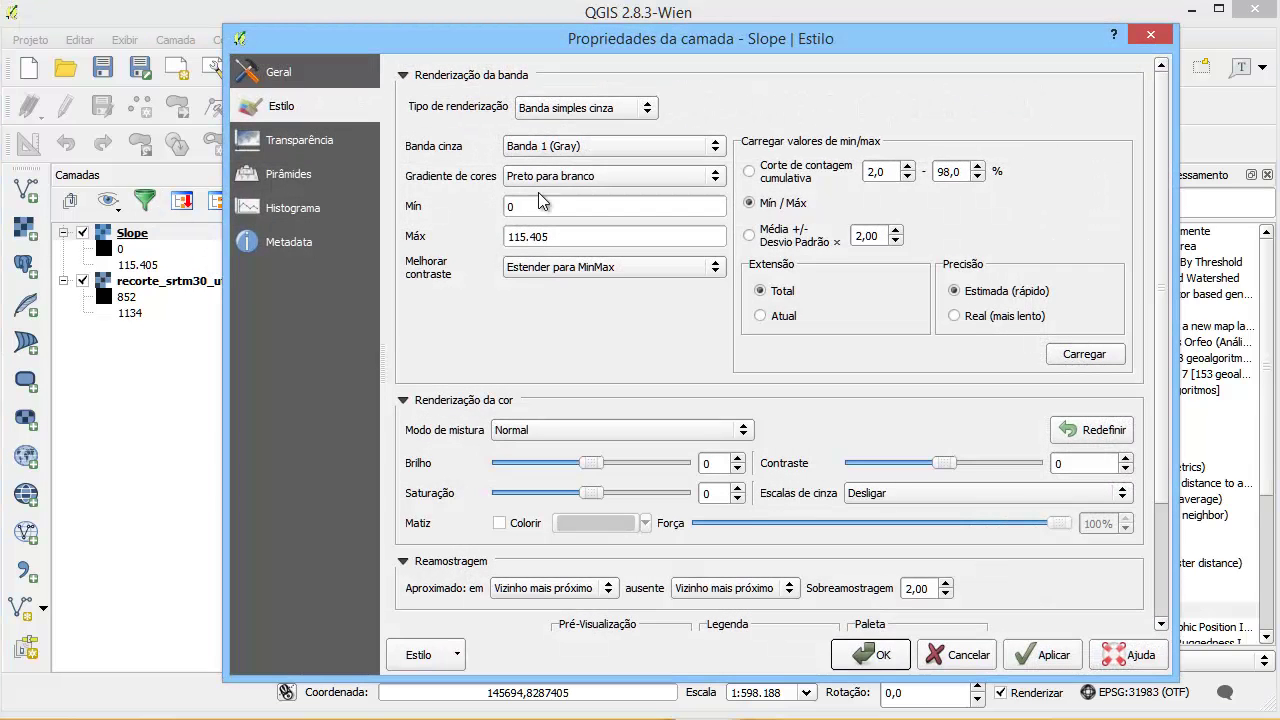
{"action": "left_click", "coordinate": [622, 117]}
{"action": "left_click", "coordinate": [628, 126]}
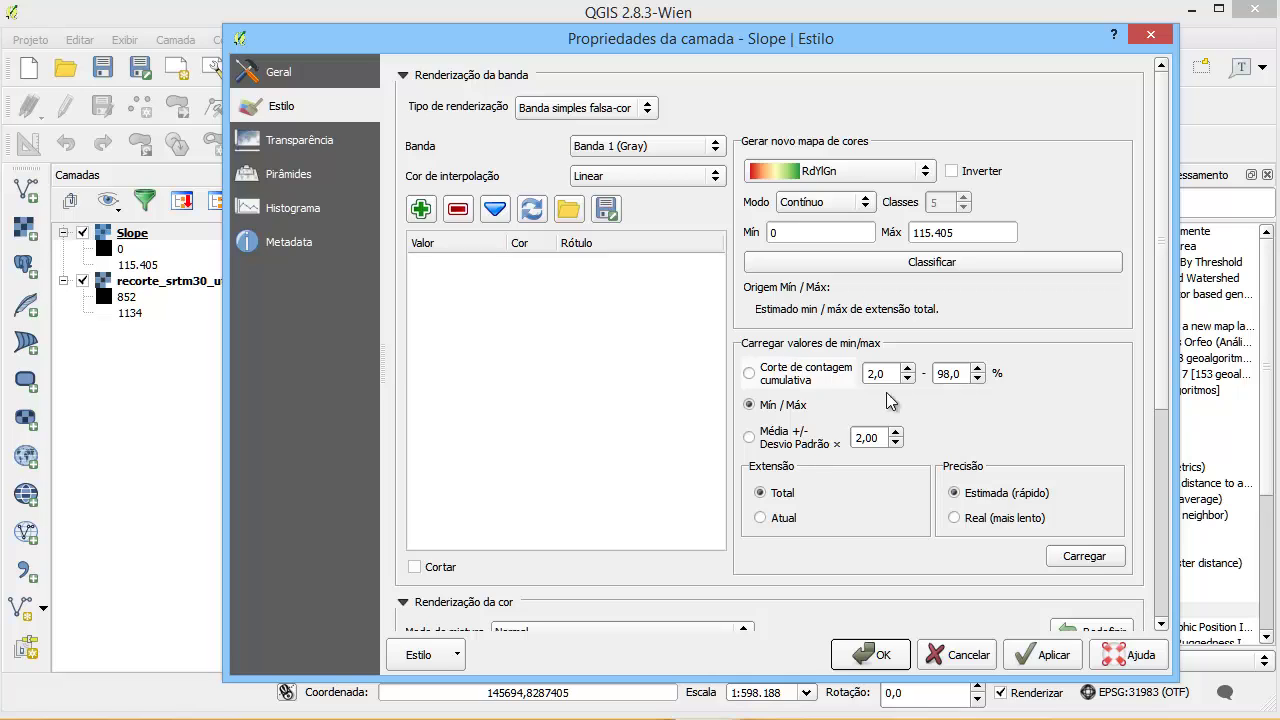
{"action": "left_click", "coordinate": [1030, 518]}
{"action": "left_click", "coordinate": [1090, 558]}
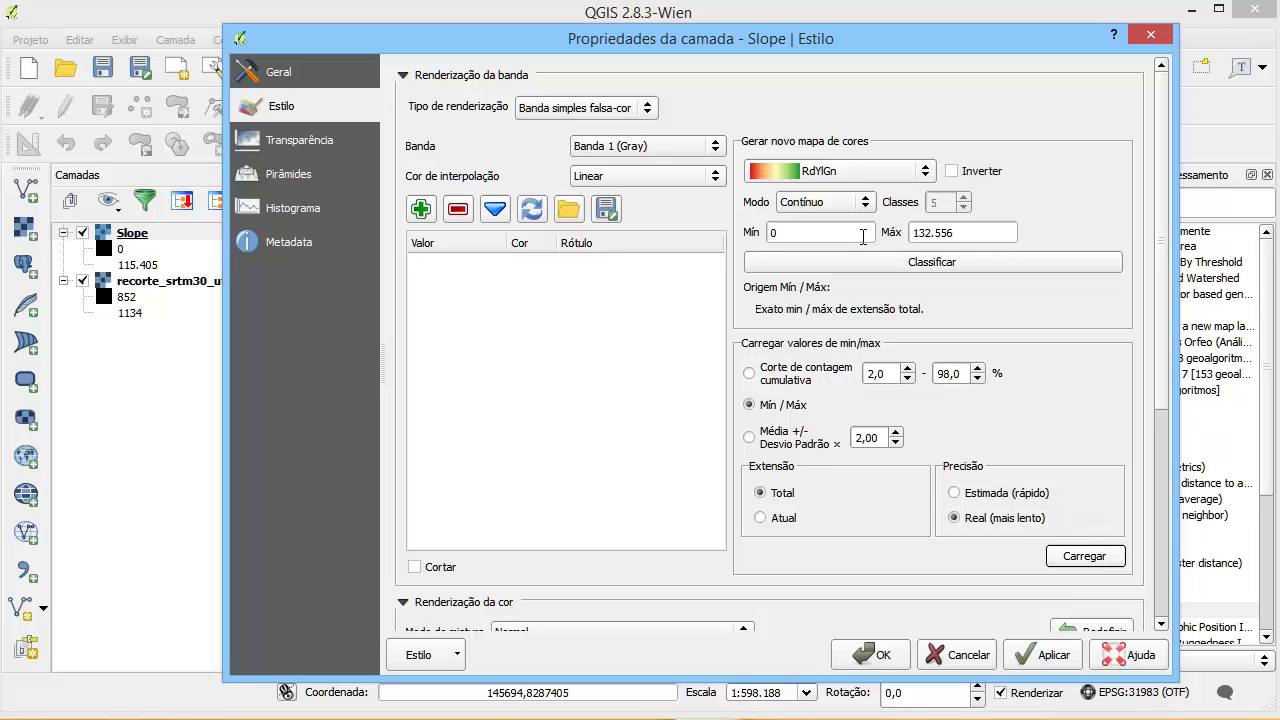
Step: Classify the Slope layer into 6 equal-interval classes with the inverted RdYlGn ramp and apply the style
{"action": "left_click", "coordinate": [848, 204]}
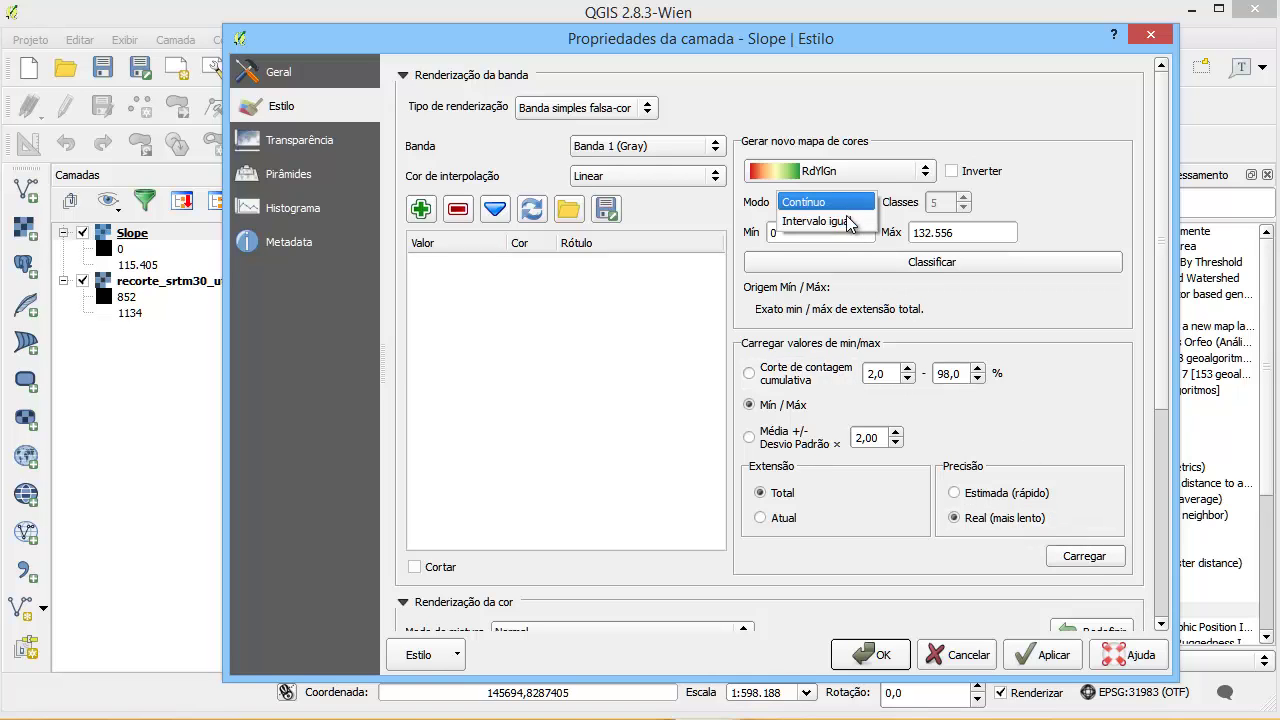
{"action": "left_click", "coordinate": [848, 221]}
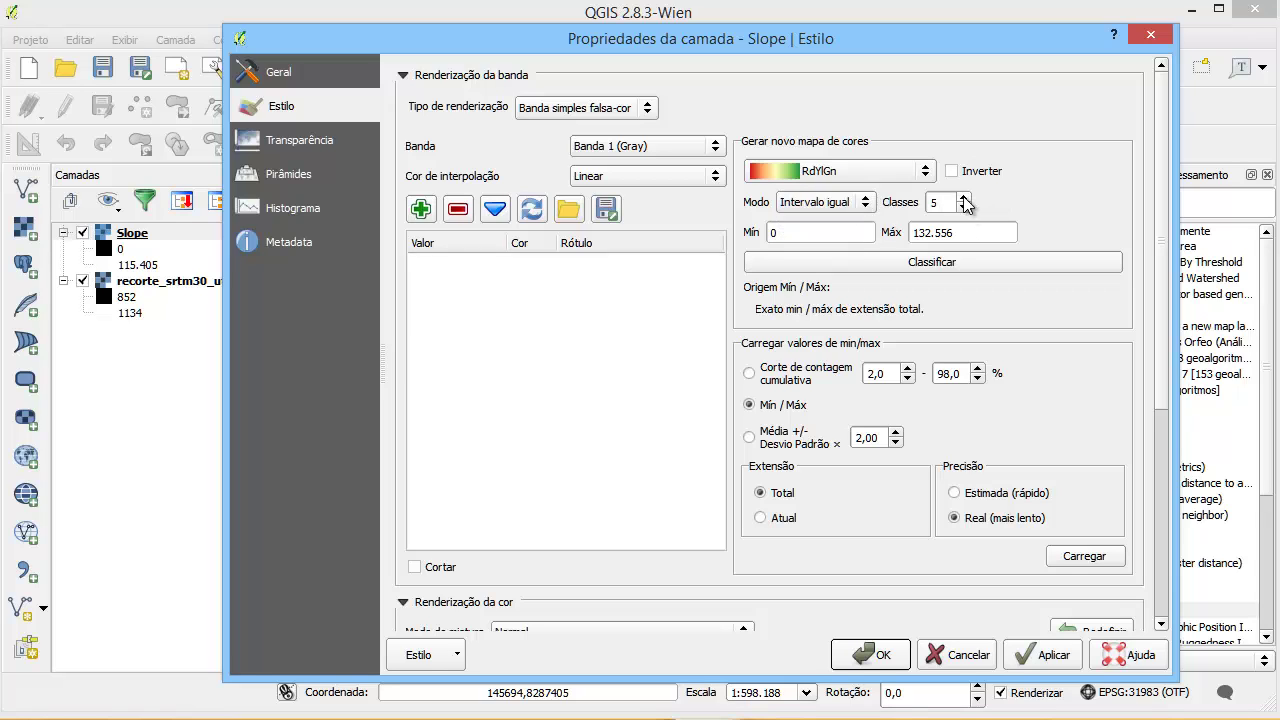
{"action": "left_click", "coordinate": [965, 202]}
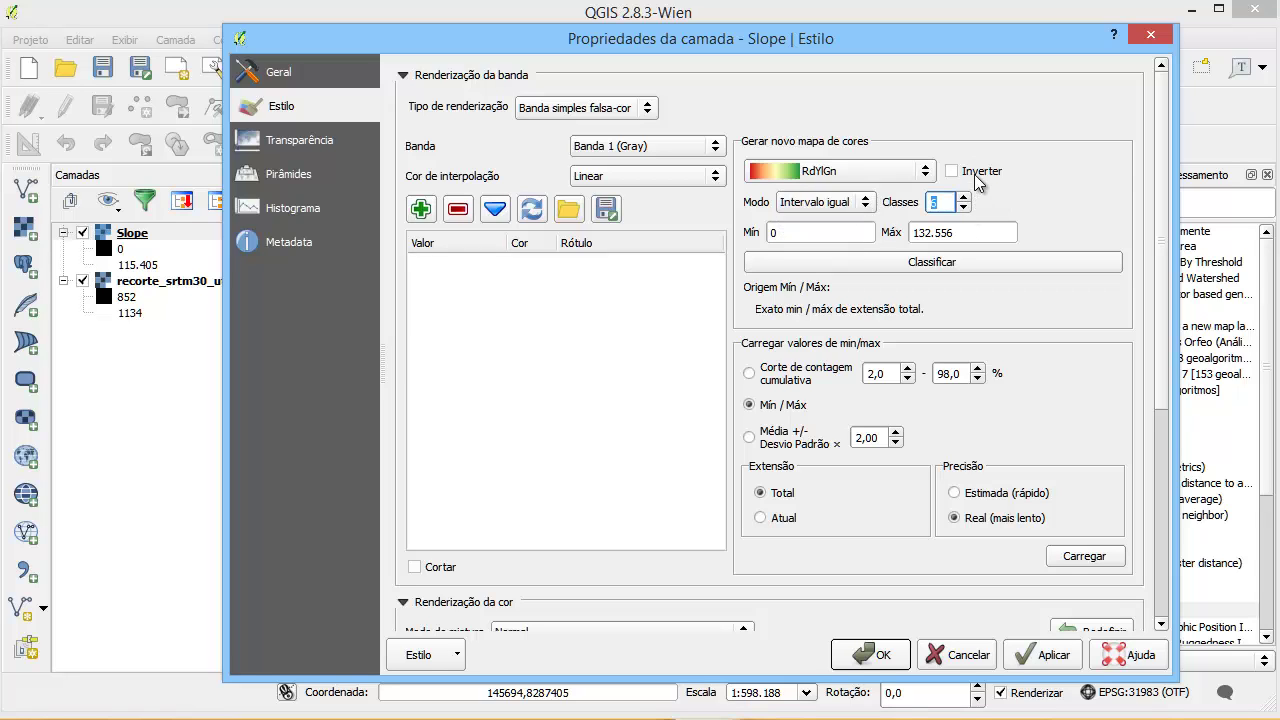
{"action": "left_click", "coordinate": [951, 171]}
{"action": "left_click", "coordinate": [942, 266]}
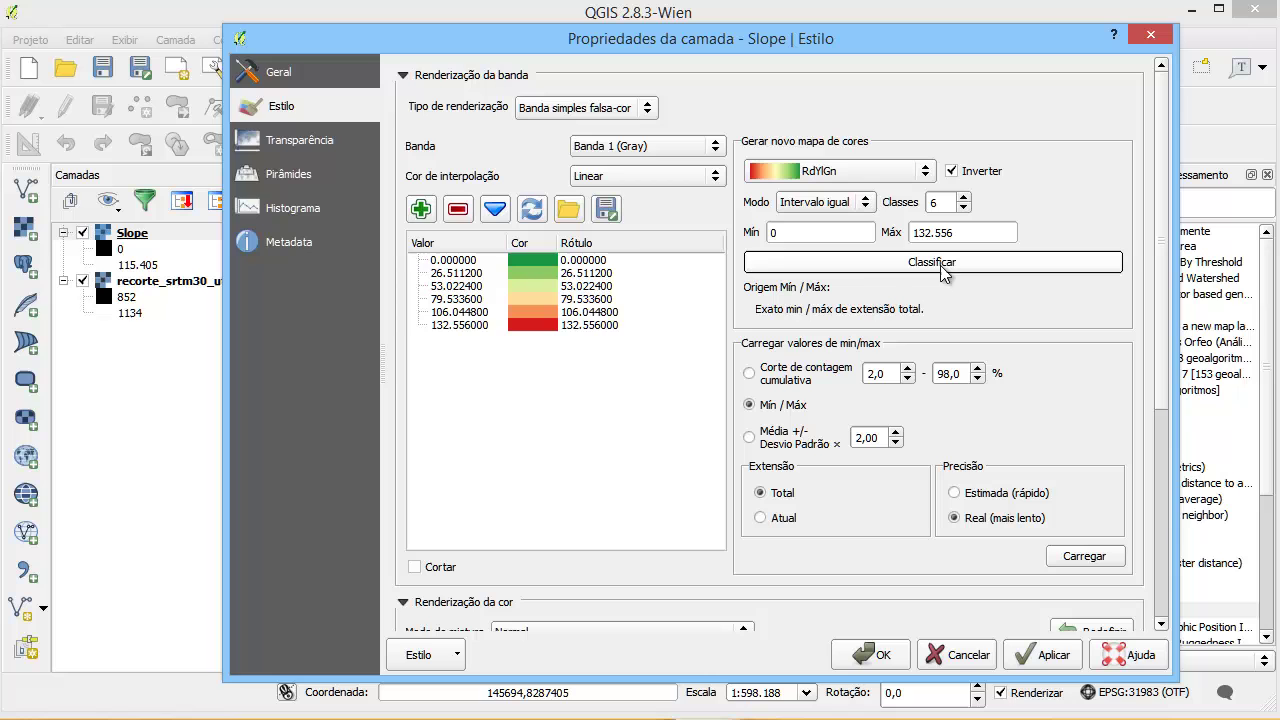
{"action": "left_click", "coordinate": [878, 655]}
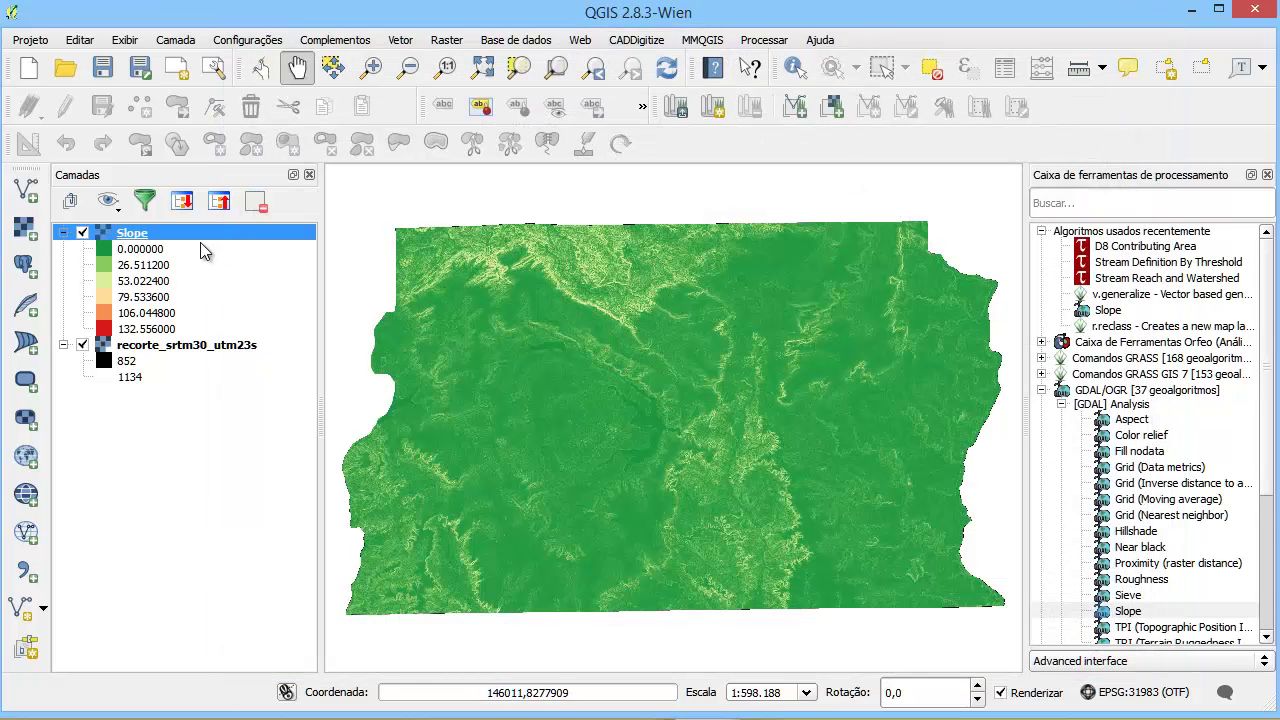
Step: Reopen the Slope layer's style and load its value range from the 2–98% cumulative count cut with real accuracy
{"action": "double_click", "coordinate": [142, 234]}
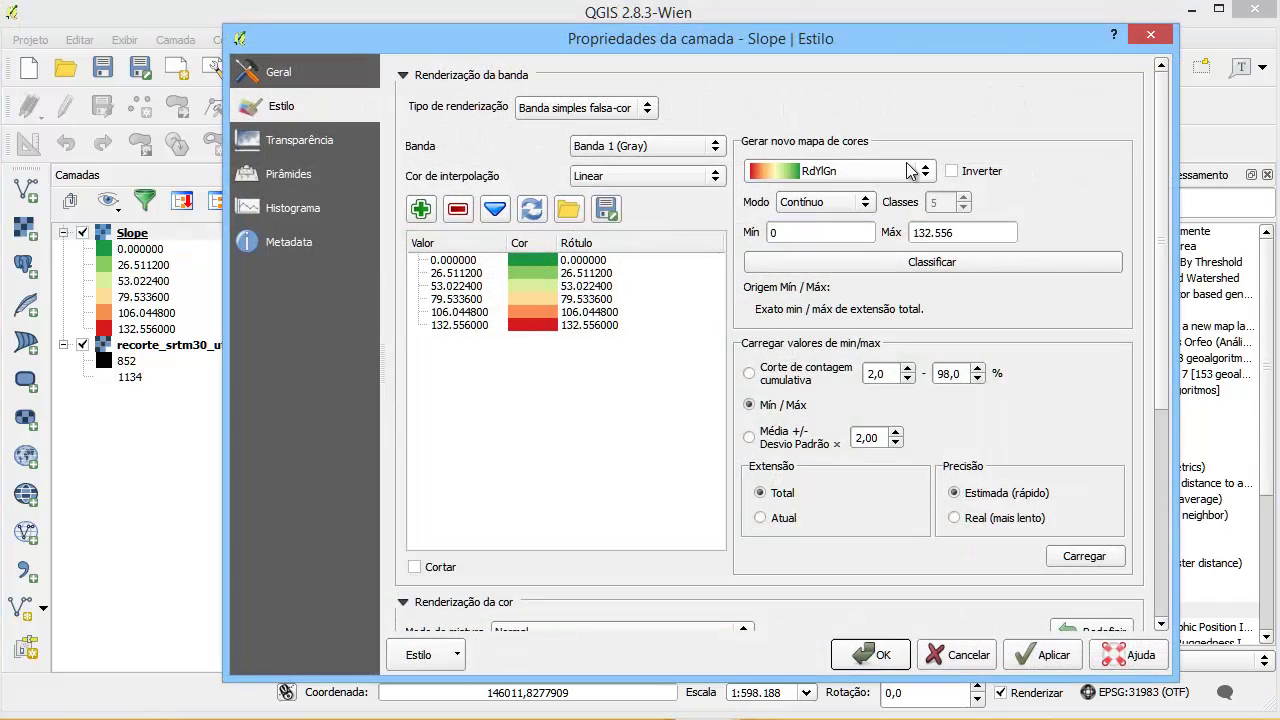
{"action": "left_click_drag", "start_coordinate": [829, 36], "coordinate": [792, 38]}
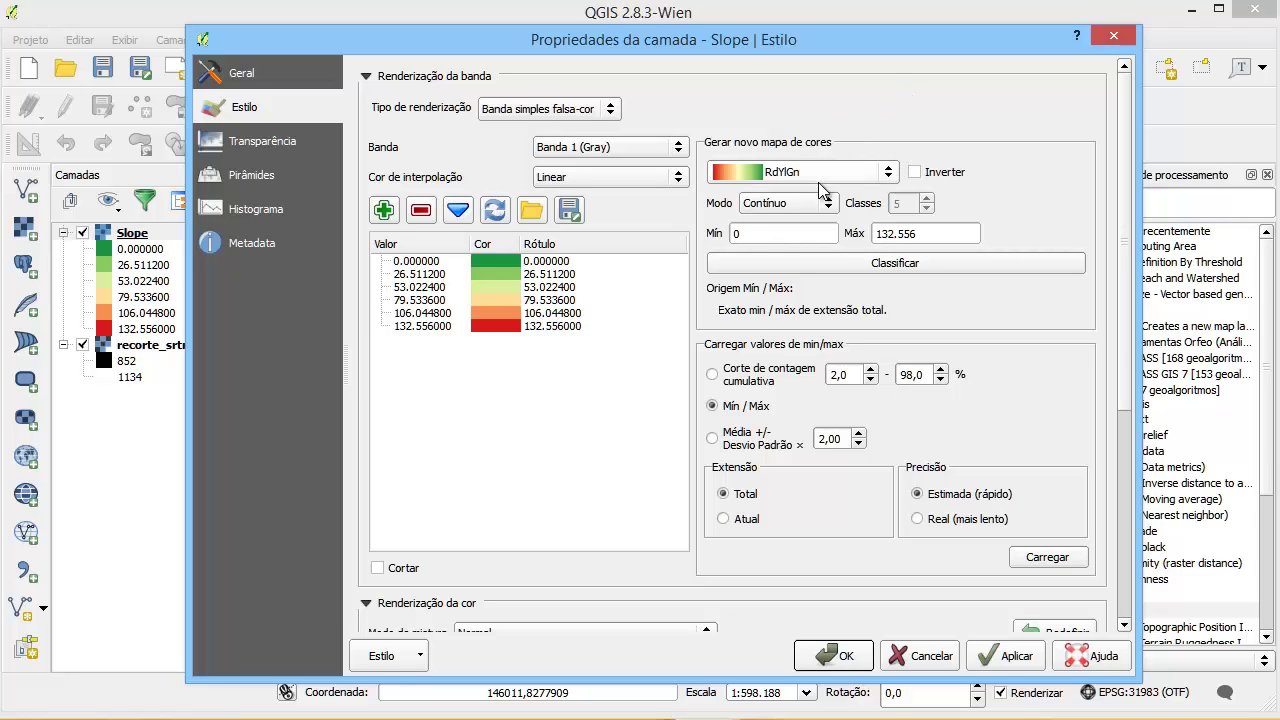
{"action": "left_click", "coordinate": [750, 385]}
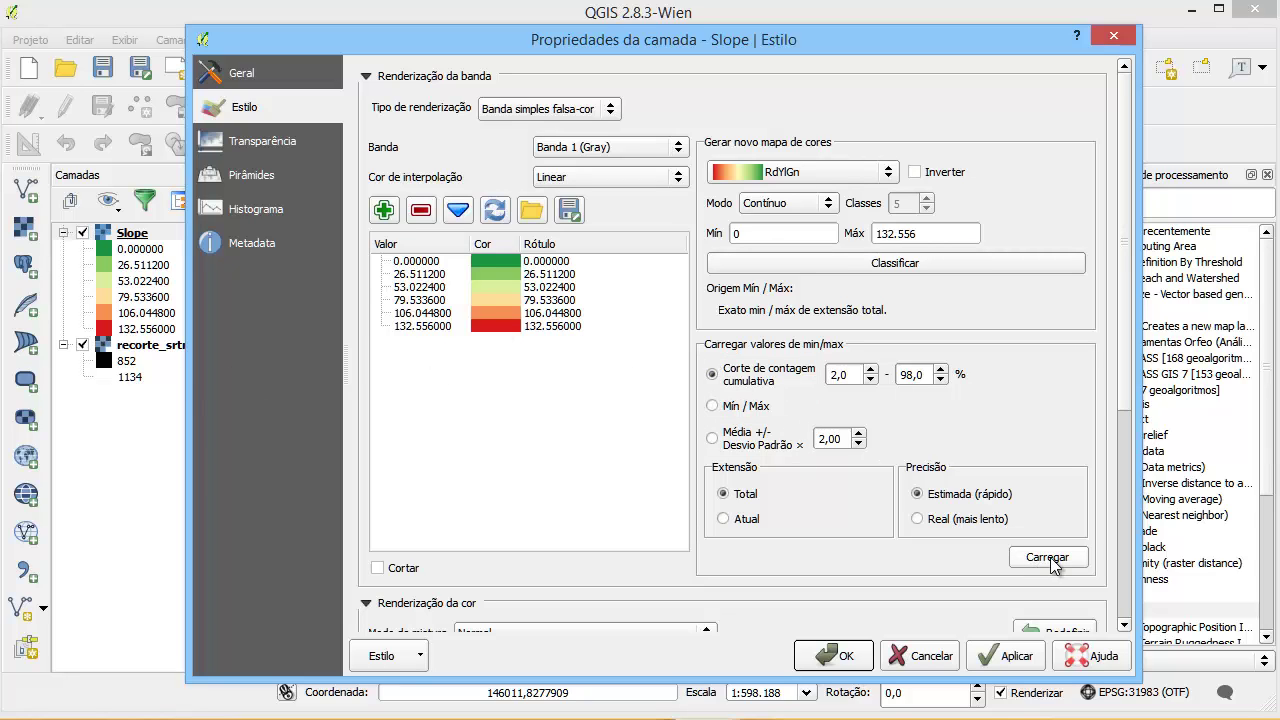
{"action": "left_click", "coordinate": [985, 520]}
{"action": "left_click", "coordinate": [1047, 557]}
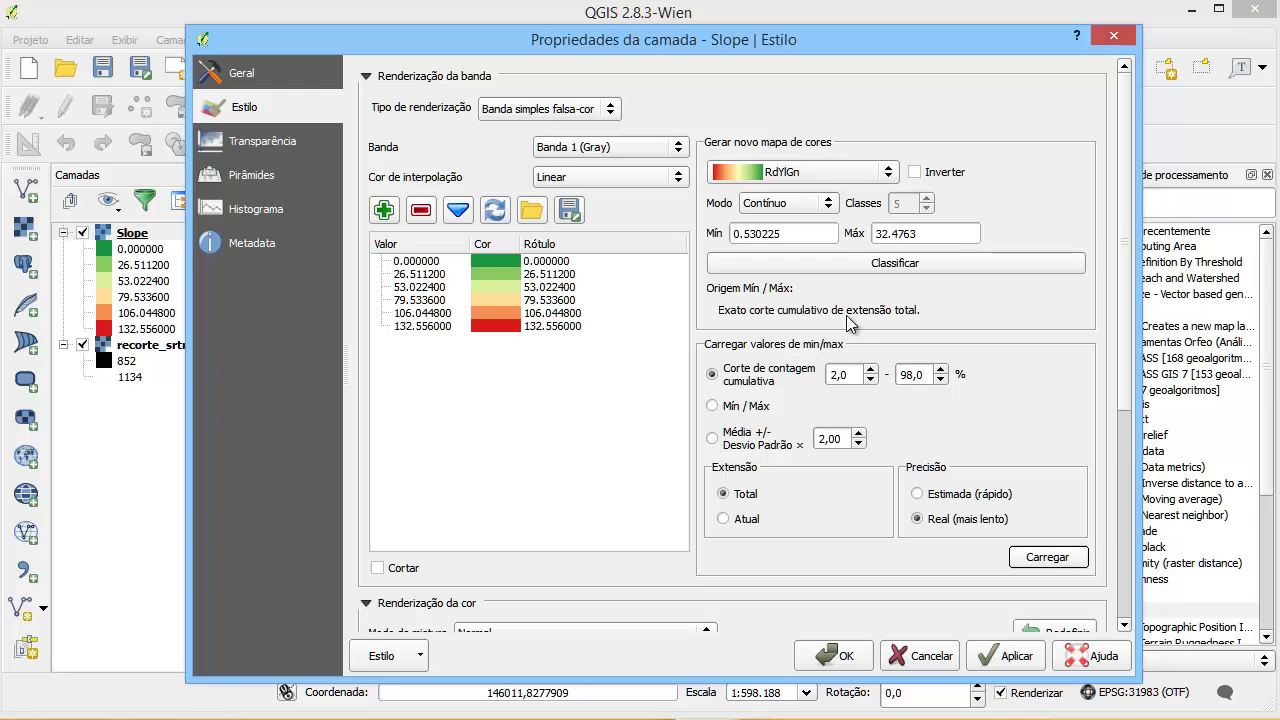
Step: Classify the Slope layer into 5 equal-interval classes with the inverted RdYlGn ramp and apply the style
{"action": "left_click", "coordinate": [850, 265]}
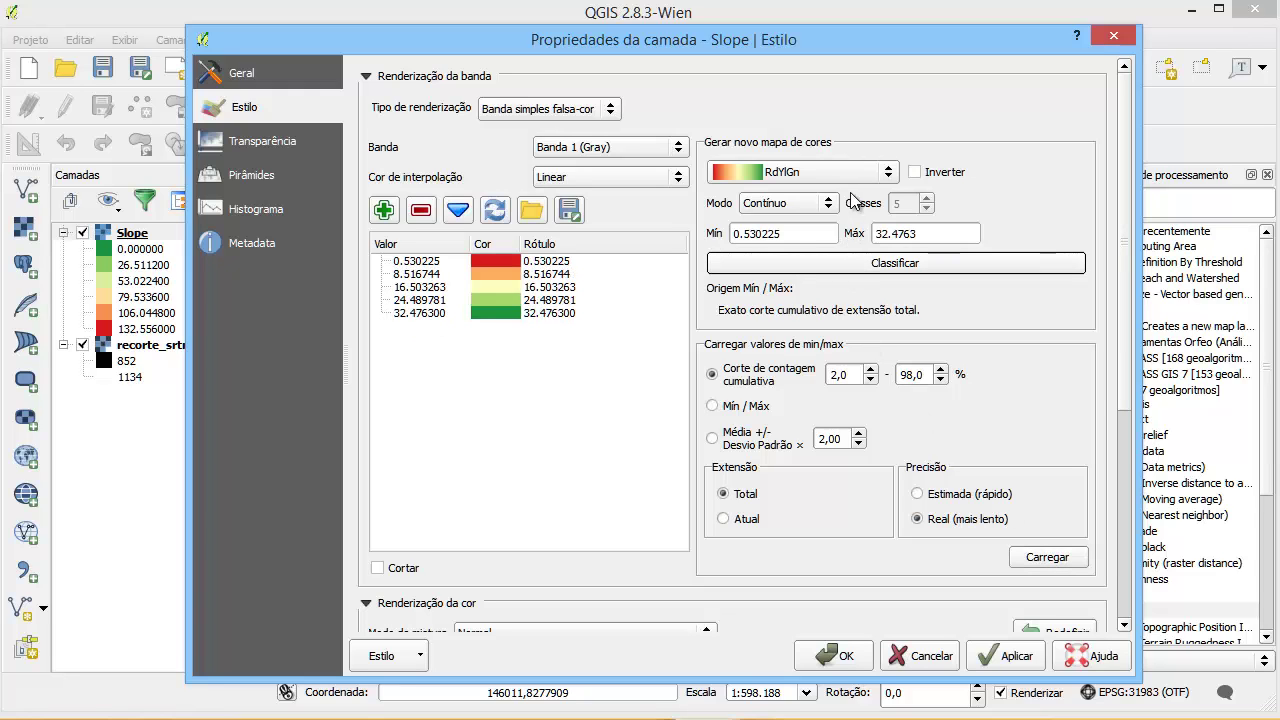
{"action": "left_click", "coordinate": [914, 172]}
{"action": "left_click", "coordinate": [917, 263]}
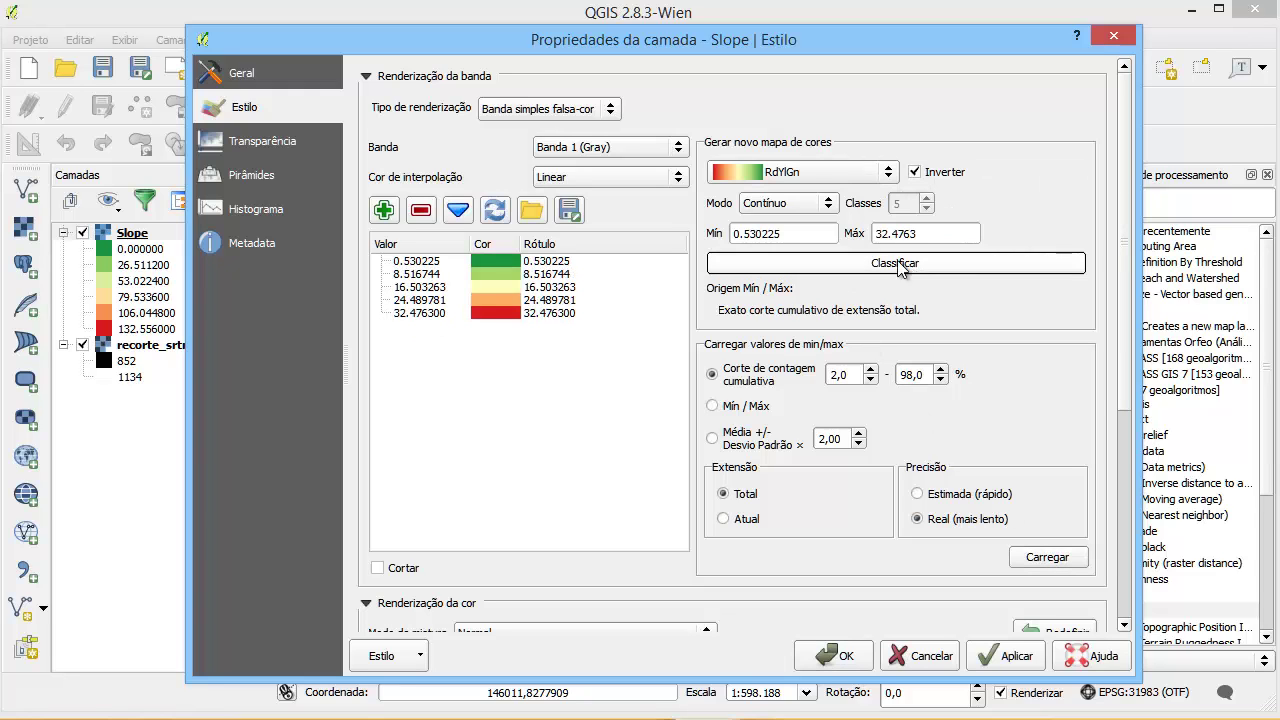
{"action": "left_click", "coordinate": [789, 204]}
{"action": "left_click", "coordinate": [790, 217]}
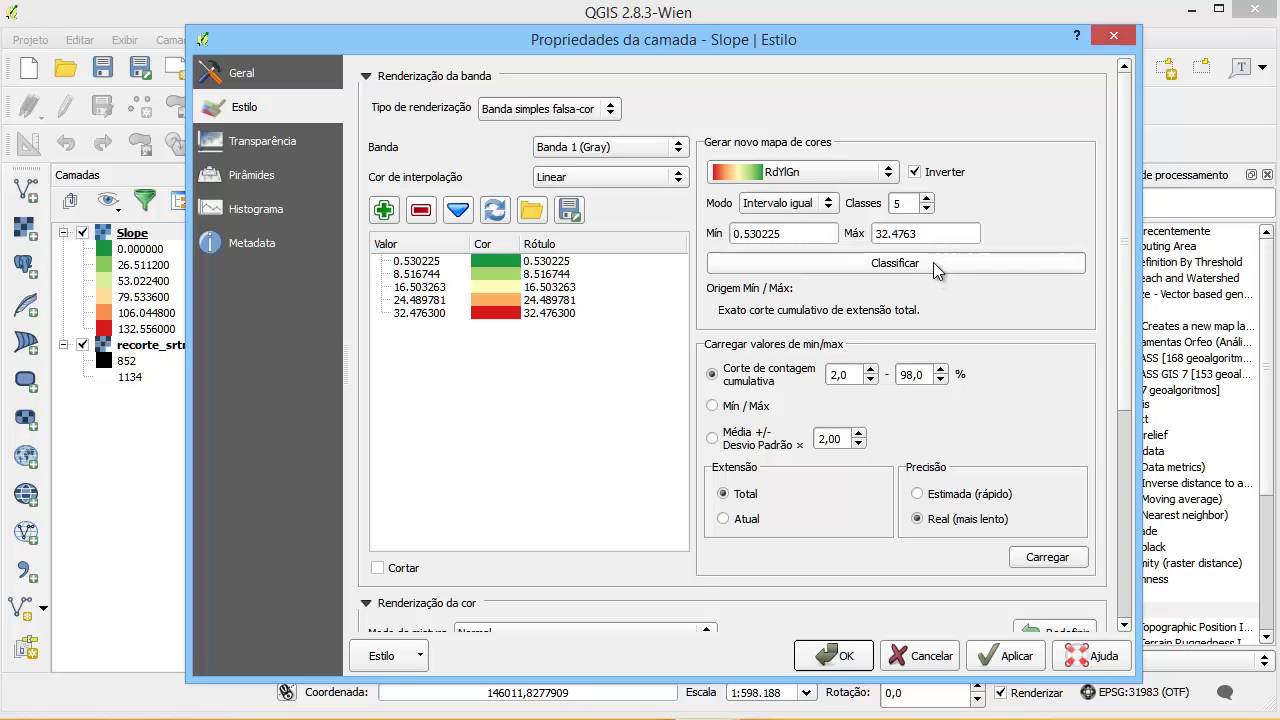
{"action": "left_click", "coordinate": [1030, 662]}
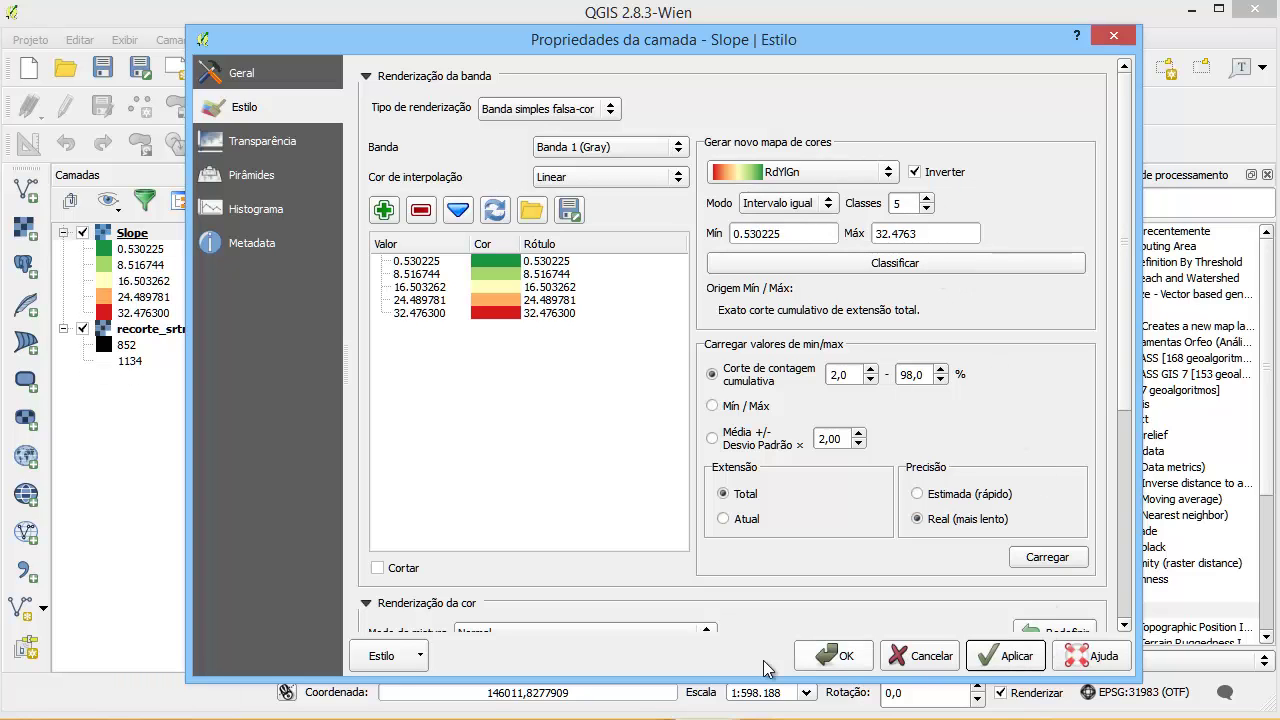
{"action": "left_click", "coordinate": [815, 656]}
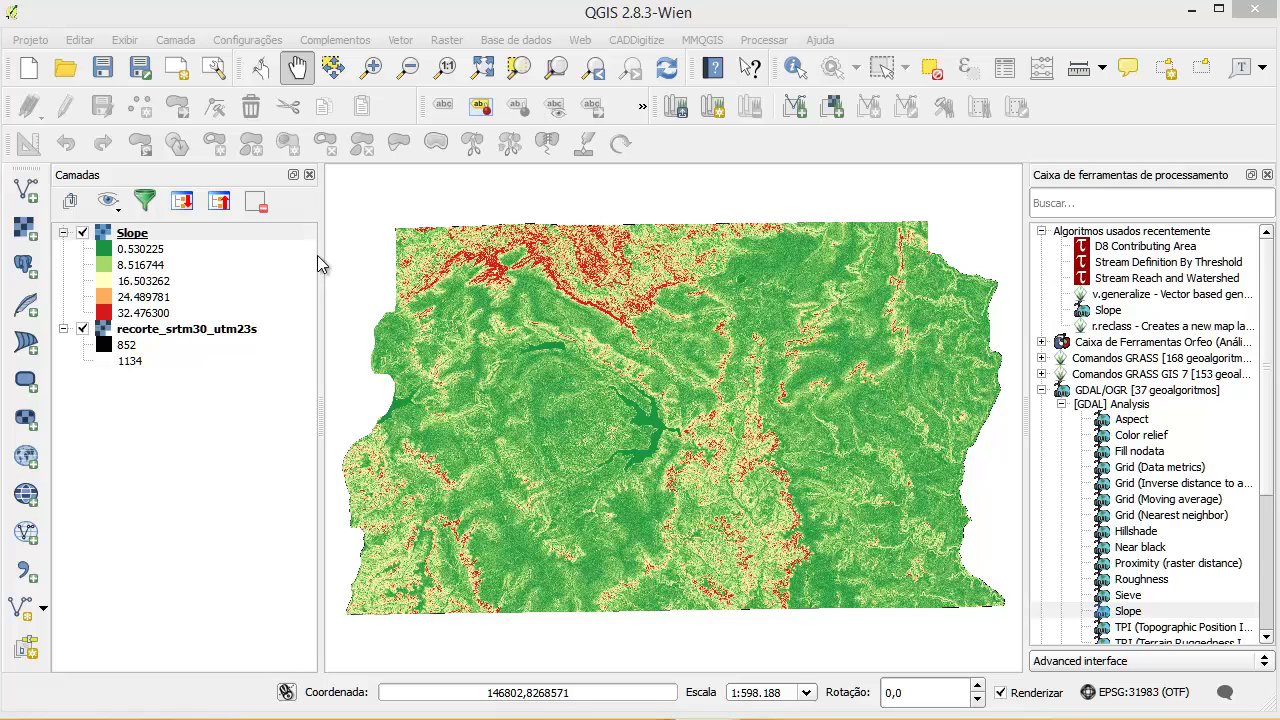
Step: Remove the Slope layer from the project and add declividade_pc.tif from C:\declividade\slope_pc as a raster layer
{"action": "left_click", "coordinate": [570, 28]}
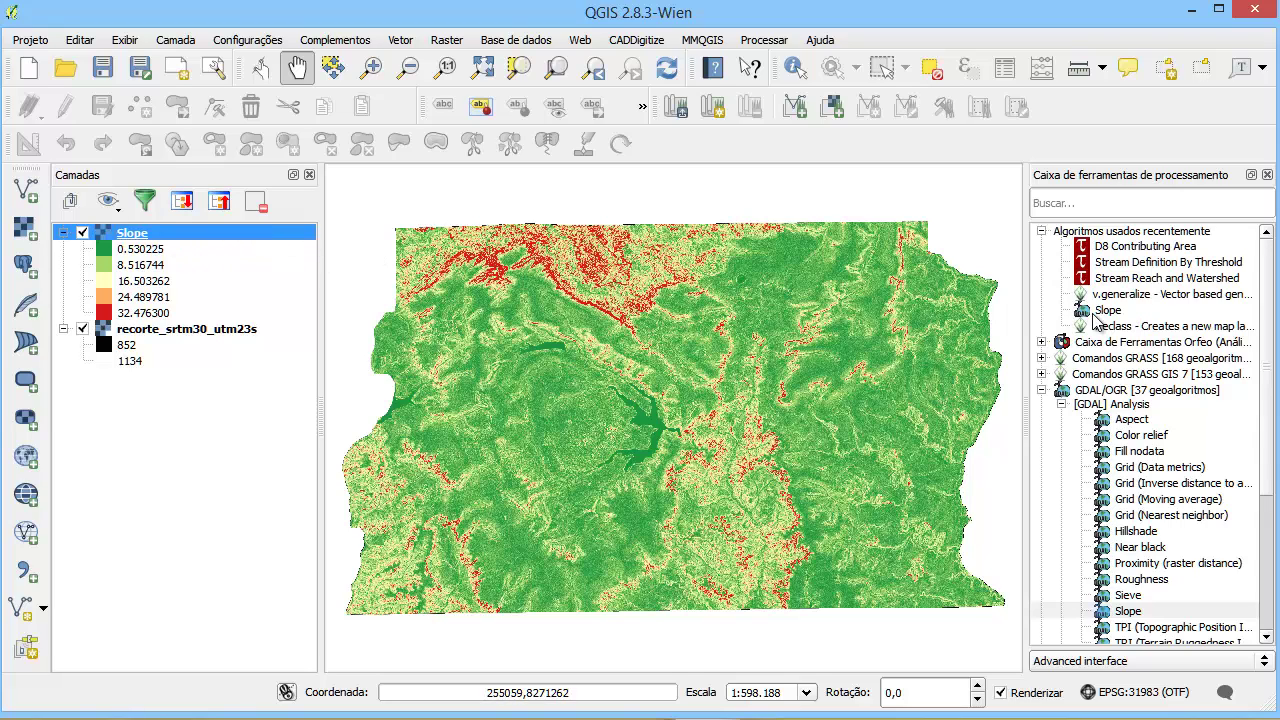
{"action": "left_click", "coordinate": [255, 201]}
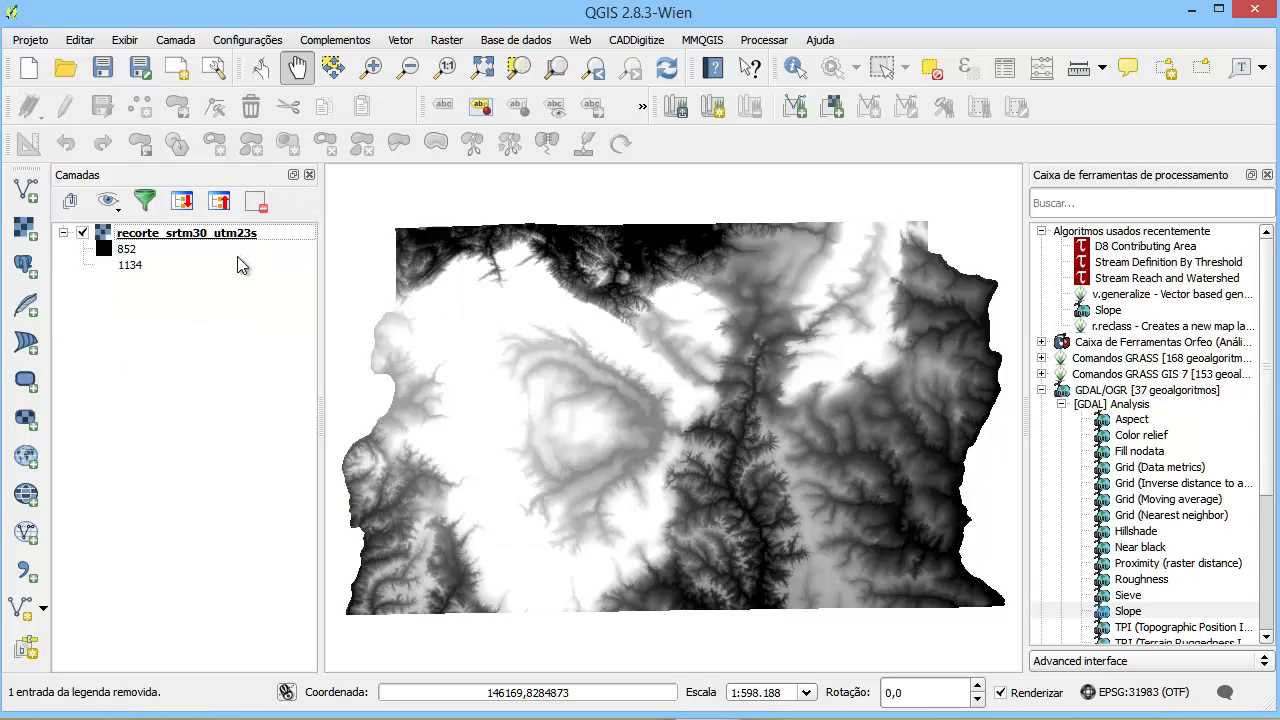
{"action": "left_click", "coordinate": [25, 228]}
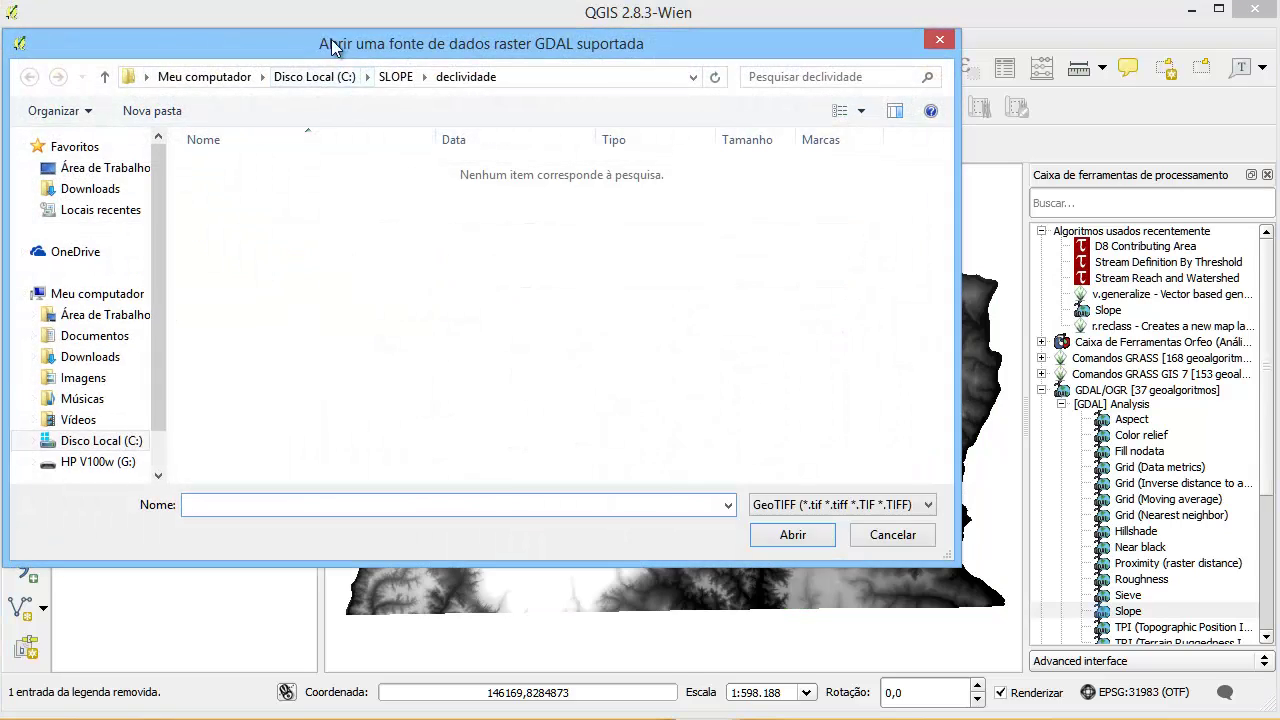
{"action": "left_click_drag", "start_coordinate": [323, 42], "coordinate": [530, 90]}
{"action": "left_click", "coordinate": [510, 122]}
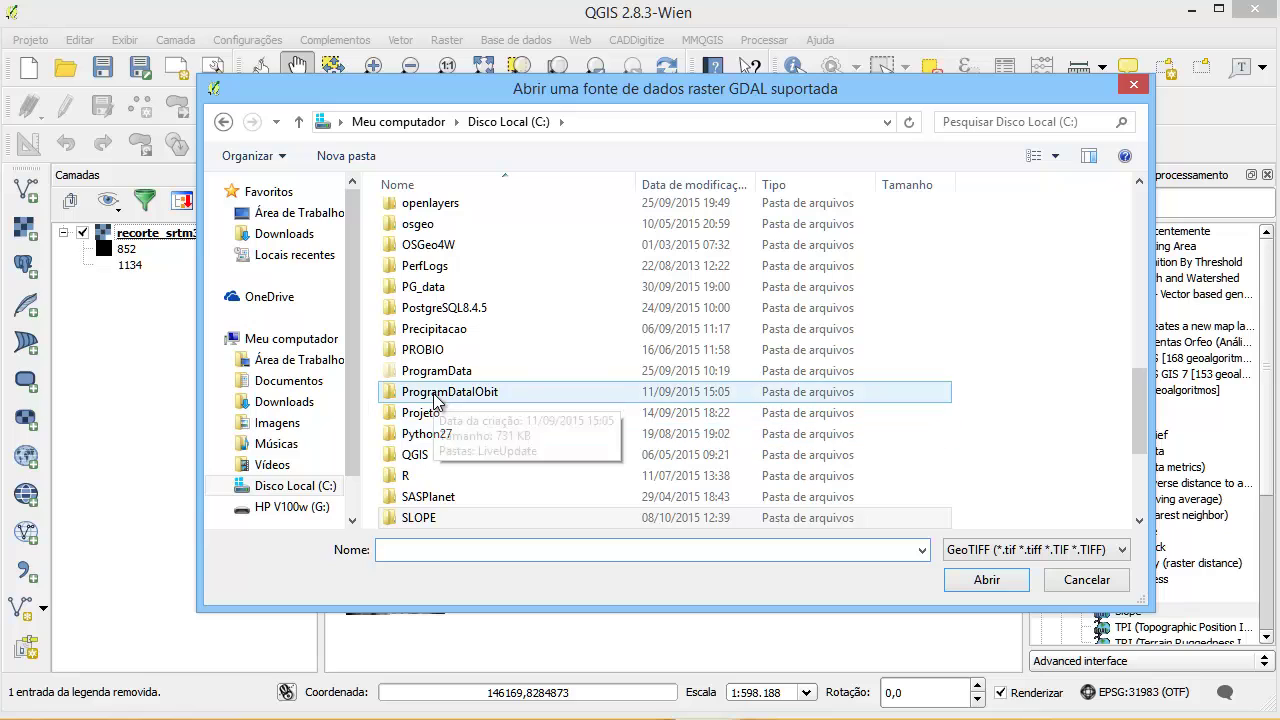
{"action": "scroll", "coordinate": [433, 400], "scroll_direction": "up", "scroll_amount": 5}
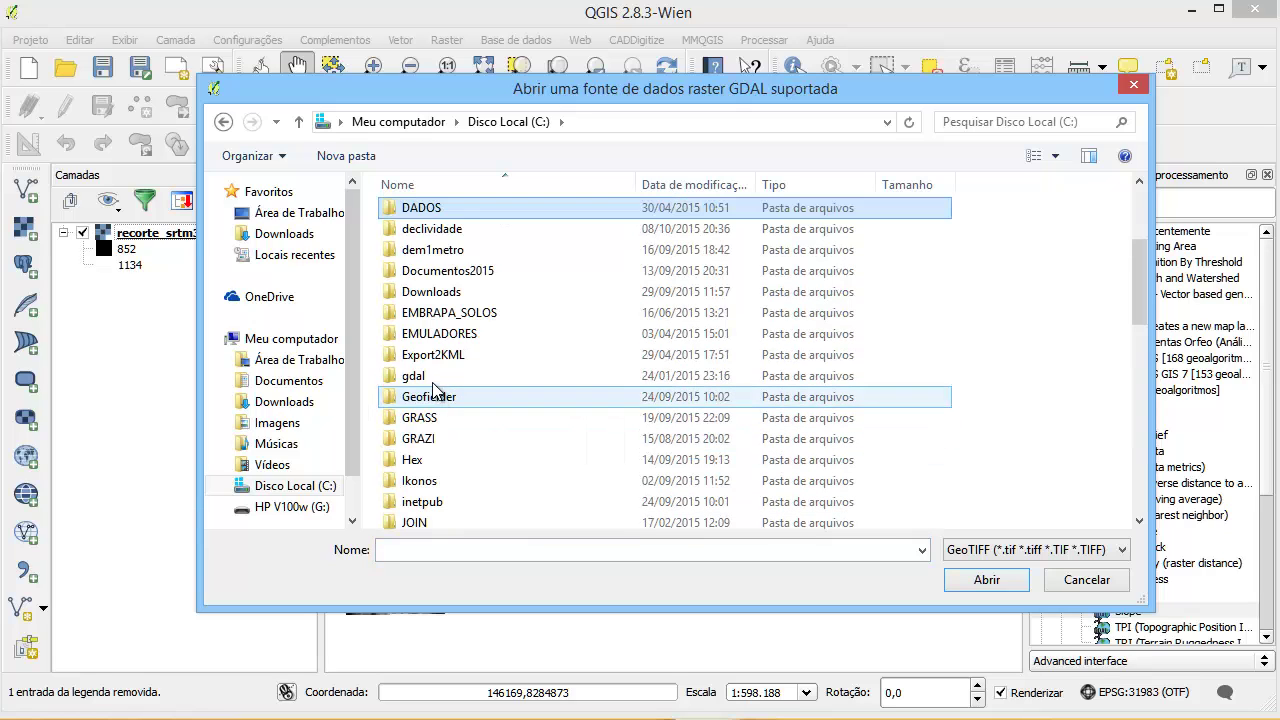
{"action": "double_click", "coordinate": [440, 230]}
{"action": "double_click", "coordinate": [401, 237]}
{"action": "left_click", "coordinate": [405, 214]}
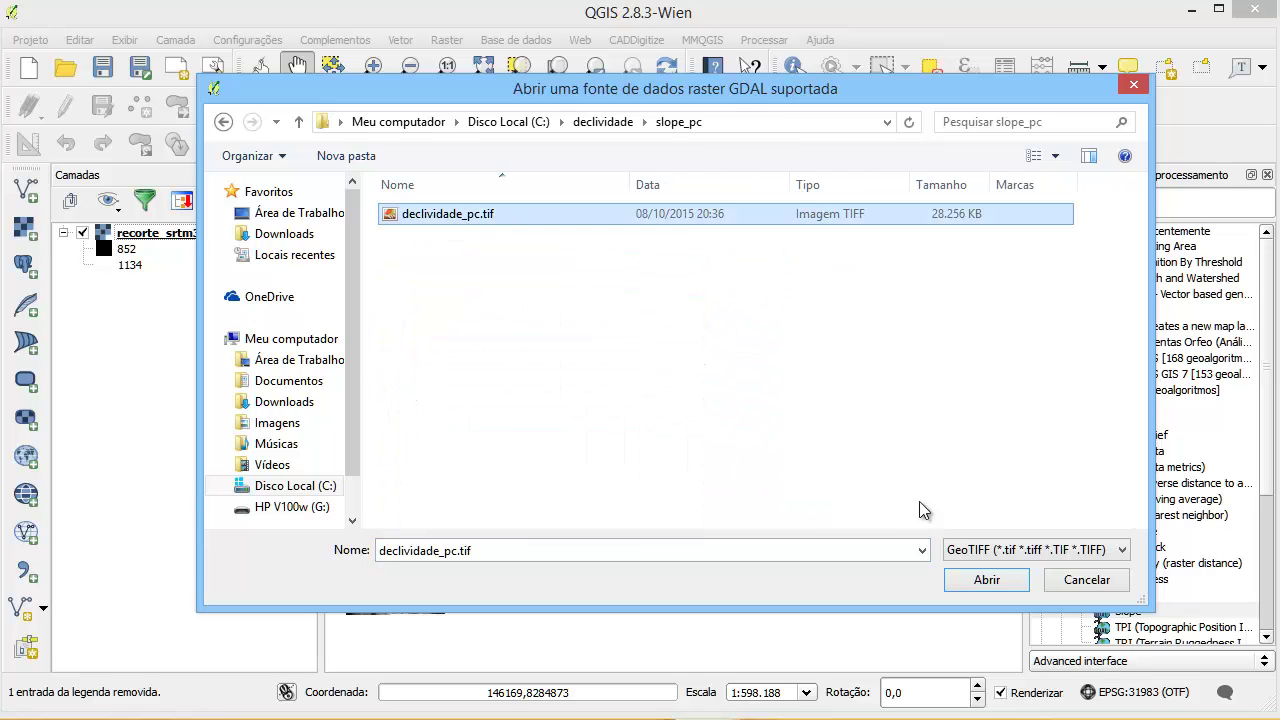
{"action": "left_click", "coordinate": [977, 583]}
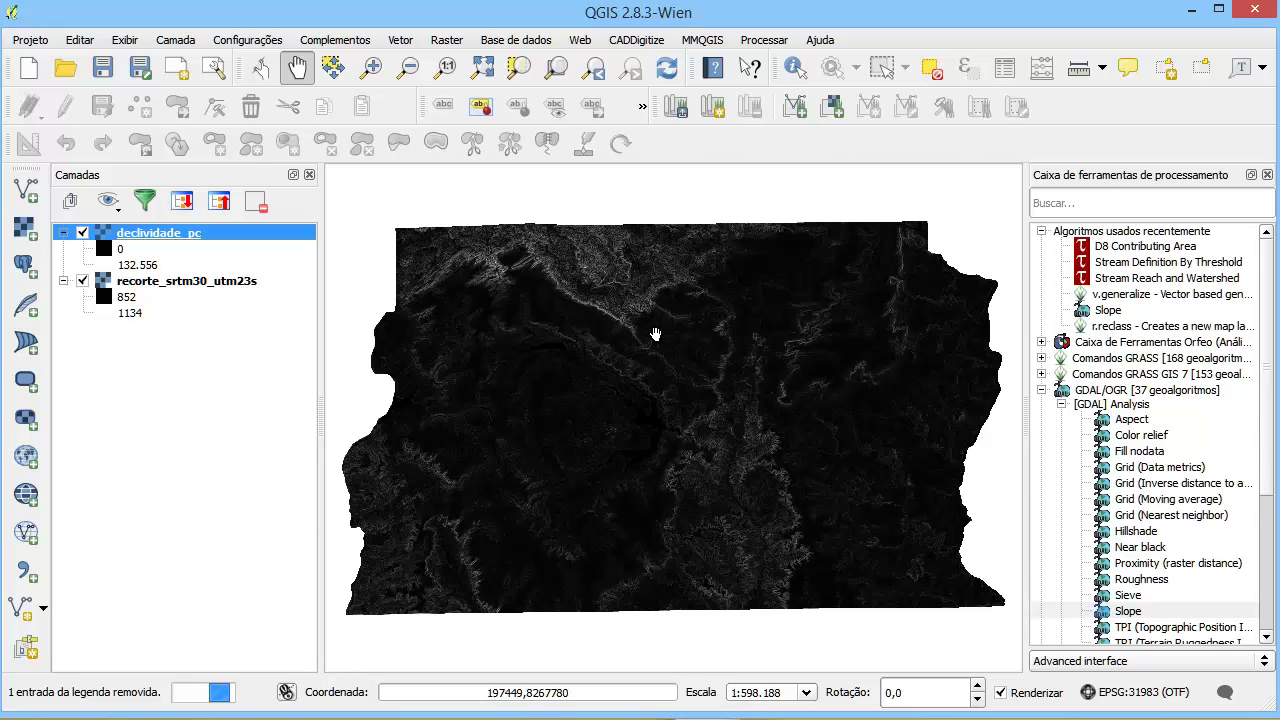
Step: Examine the declividade_pc raster's slope detail at several scales across the map
{"action": "scroll", "coordinate": [702, 500], "scroll_direction": "up", "scroll_amount": 3}
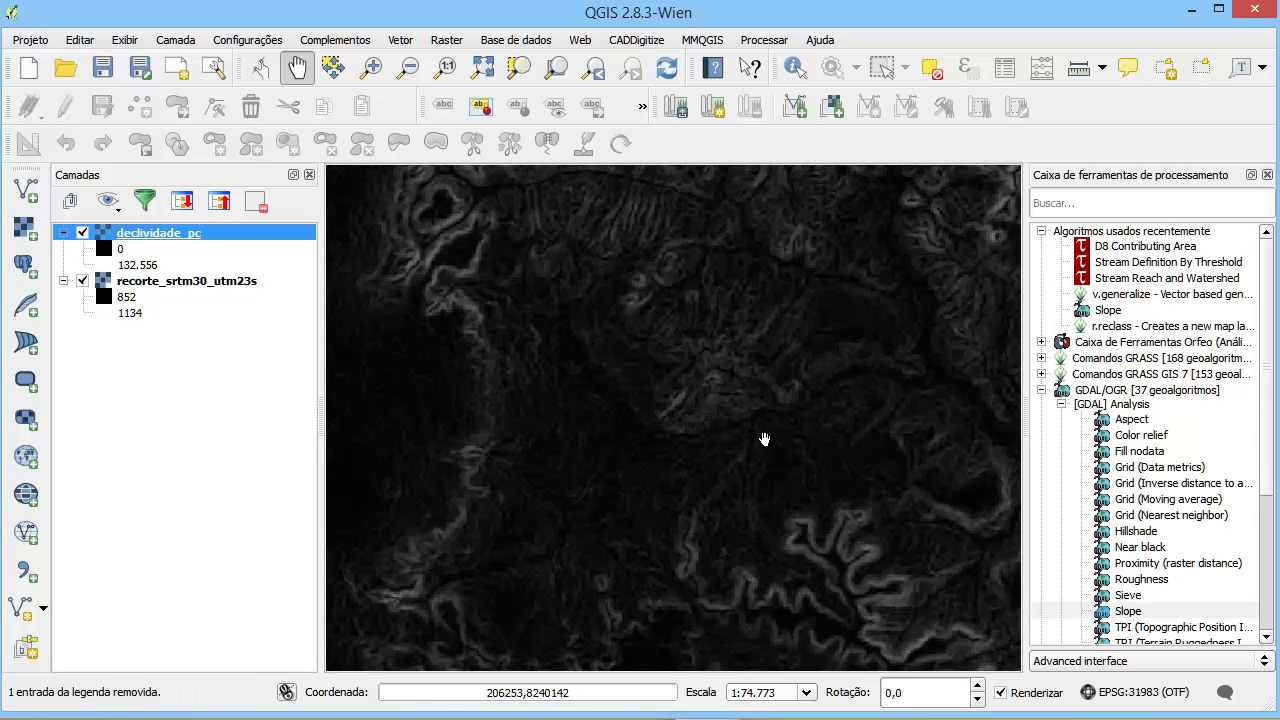
{"action": "left_click", "coordinate": [764, 440]}
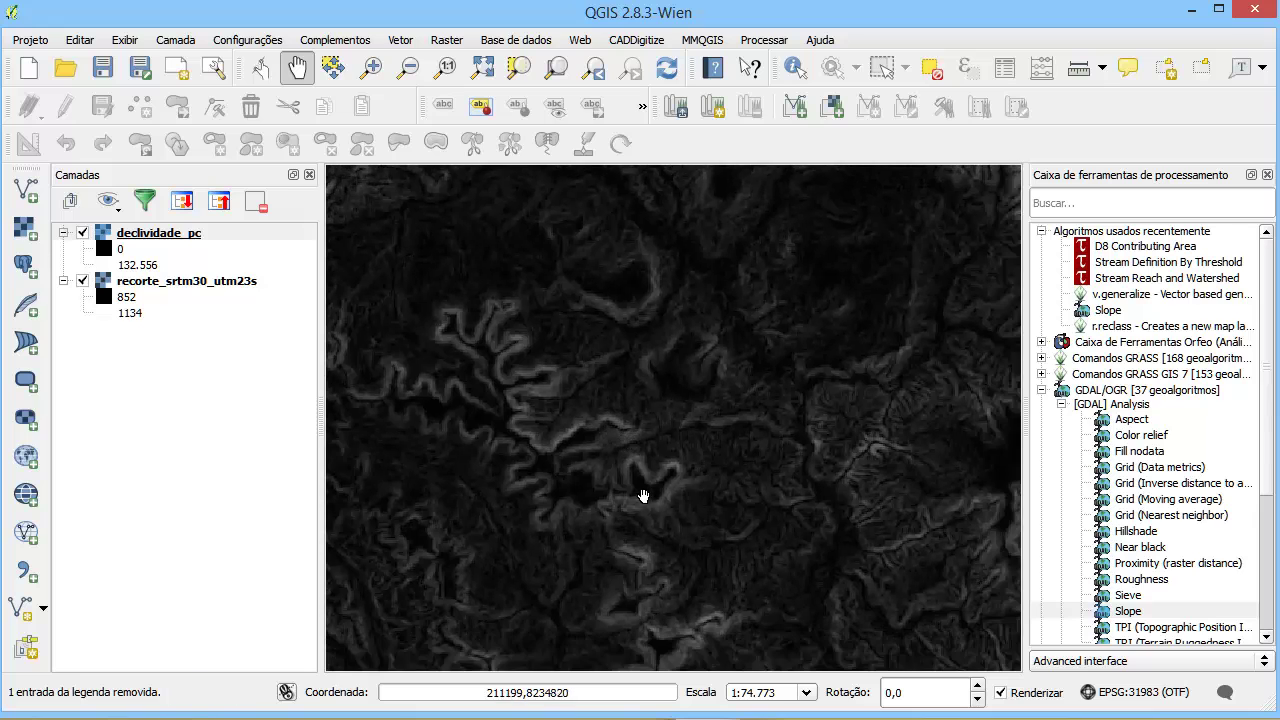
{"action": "scroll", "coordinate": [634, 443], "scroll_direction": "down", "scroll_amount": 2}
{"action": "scroll", "coordinate": [600, 375], "scroll_direction": "down", "scroll_amount": 1}
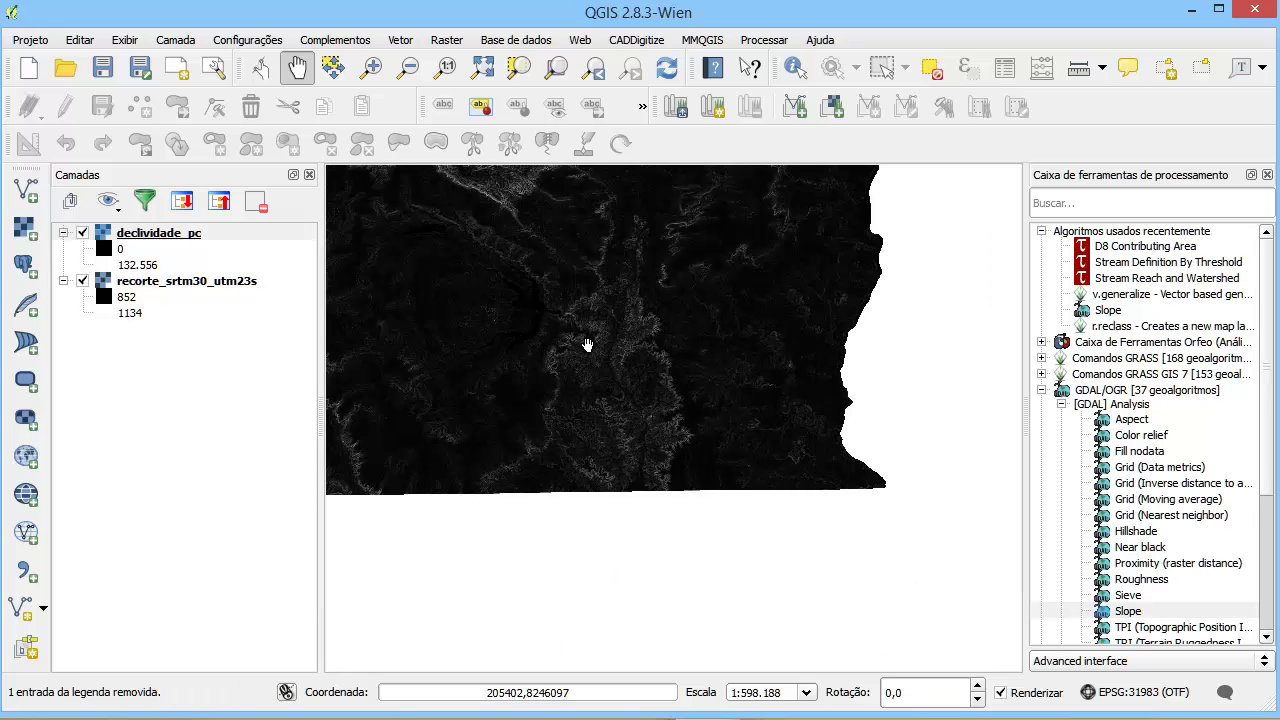
{"action": "scroll", "coordinate": [621, 375], "scroll_direction": "up", "scroll_amount": 1}
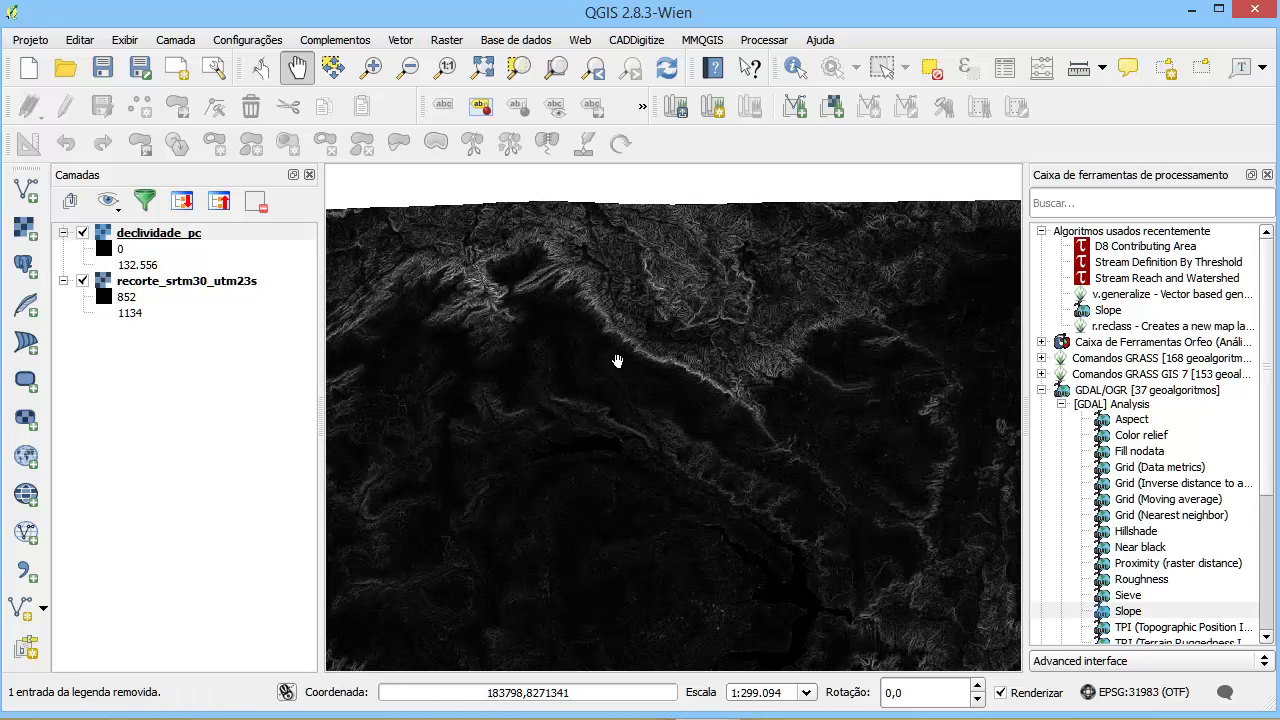
{"action": "scroll", "coordinate": [603, 337], "scroll_direction": "up", "scroll_amount": 1}
{"action": "scroll", "coordinate": [518, 317], "scroll_direction": "down", "scroll_amount": 1}
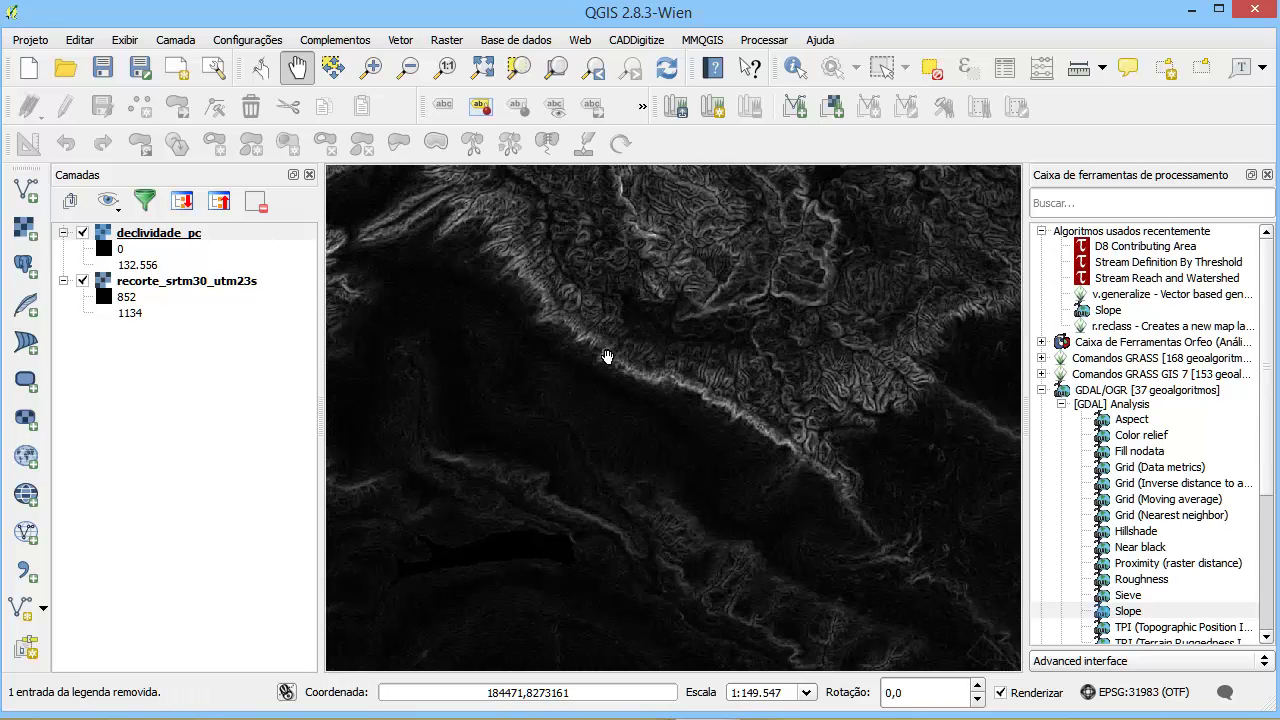
Step: Compare the escarpment detail in declividade_pc with the raster's full extent
{"action": "scroll", "coordinate": [615, 360], "scroll_direction": "up", "scroll_amount": 2}
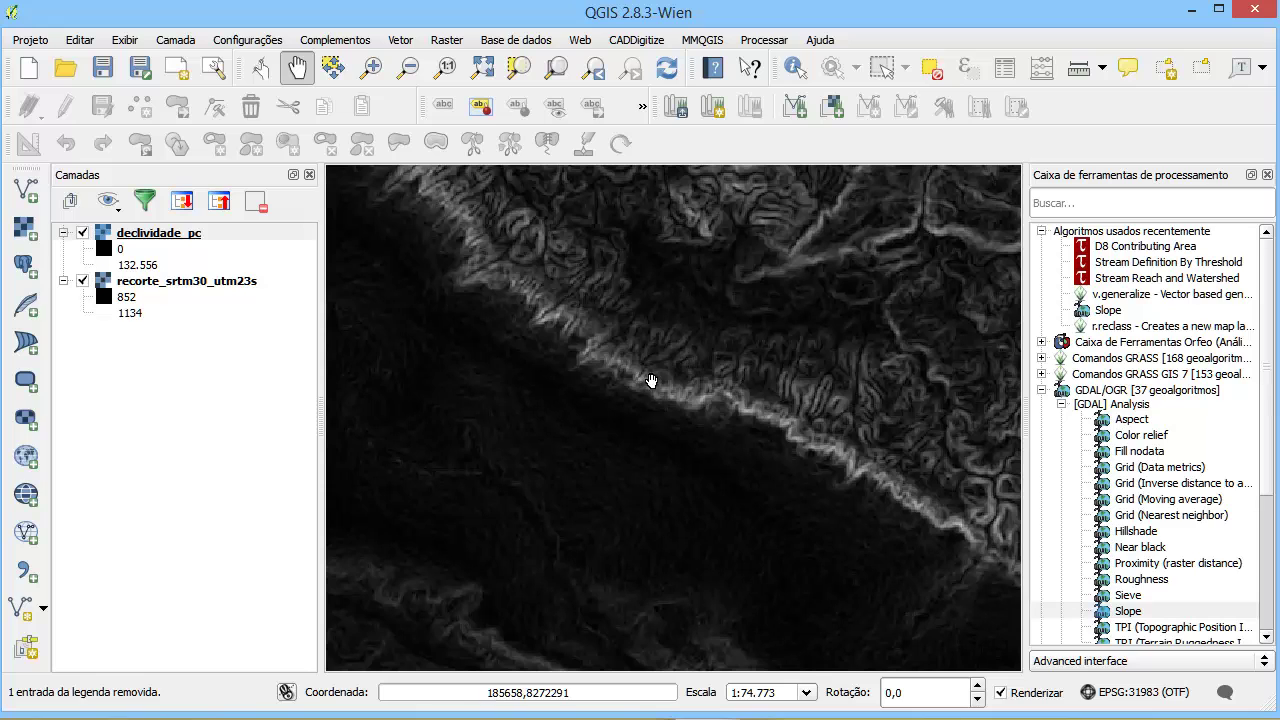
{"action": "scroll", "coordinate": [656, 384], "scroll_direction": "down", "scroll_amount": 3}
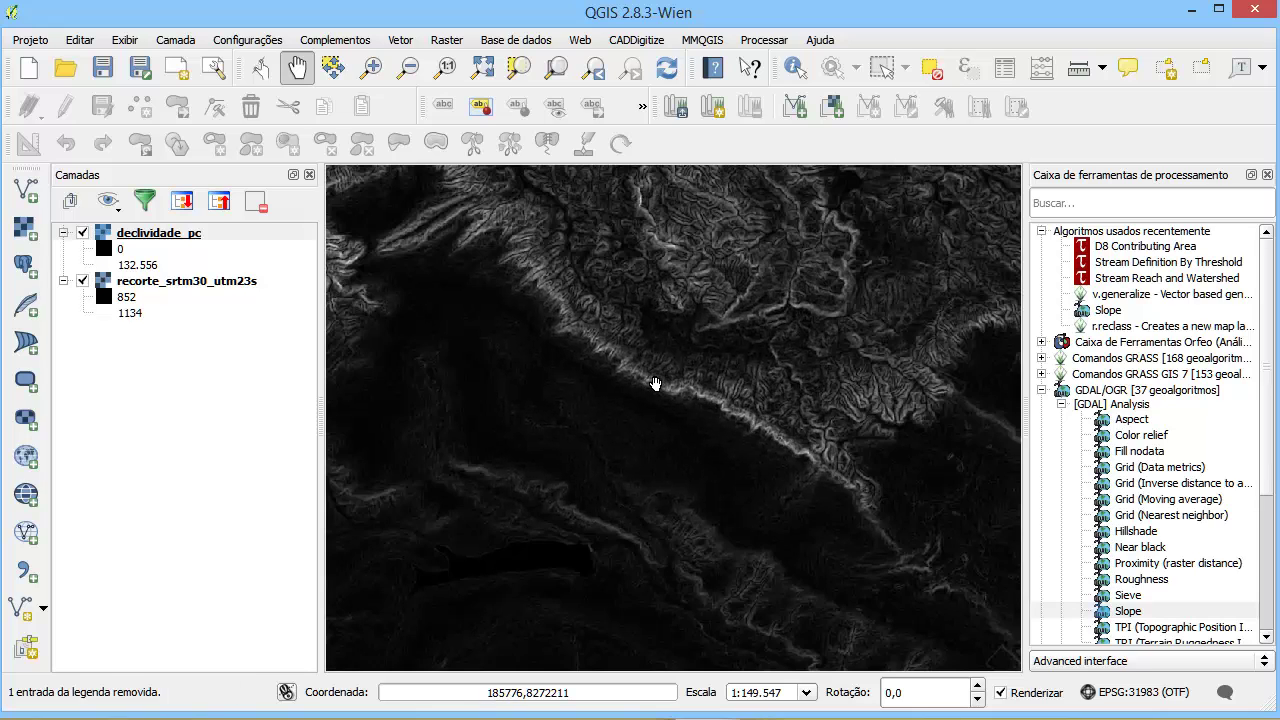
{"action": "scroll", "coordinate": [678, 403], "scroll_direction": "down", "scroll_amount": 1}
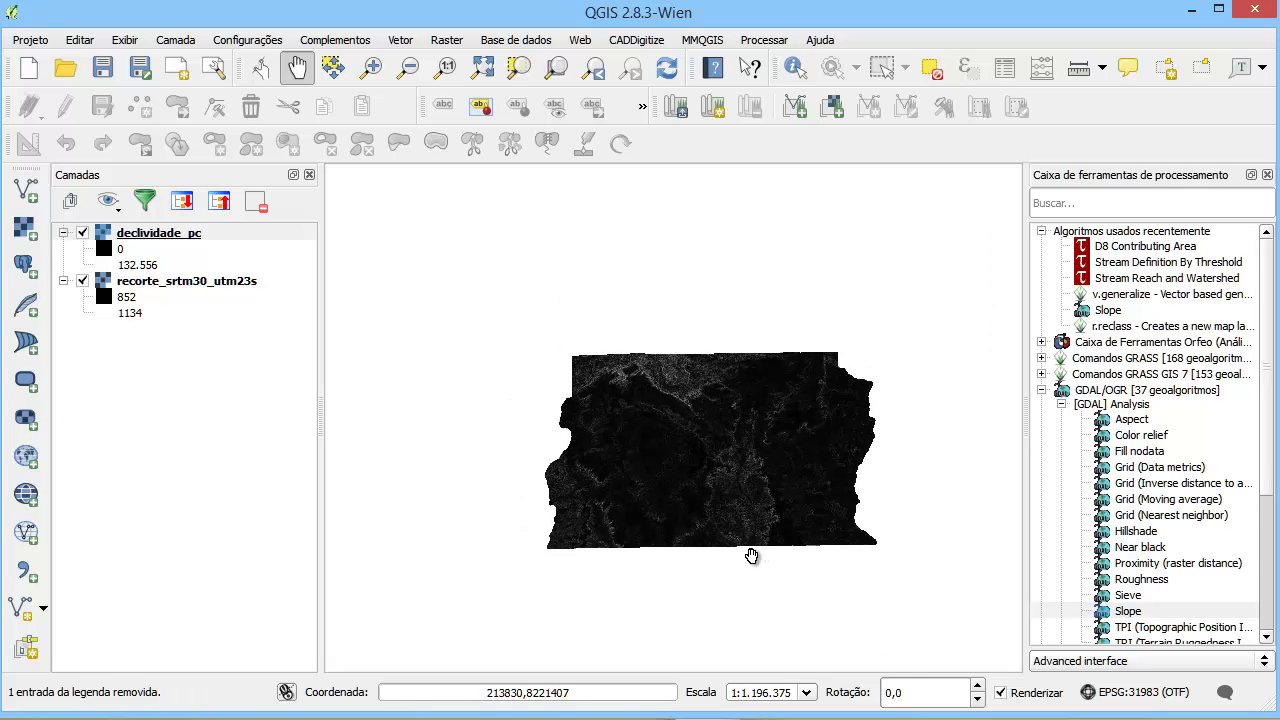
{"action": "scroll", "coordinate": [751, 551], "scroll_direction": "up", "scroll_amount": 1}
{"action": "left_click_drag", "start_coordinate": [771, 466], "coordinate": [724, 495]}
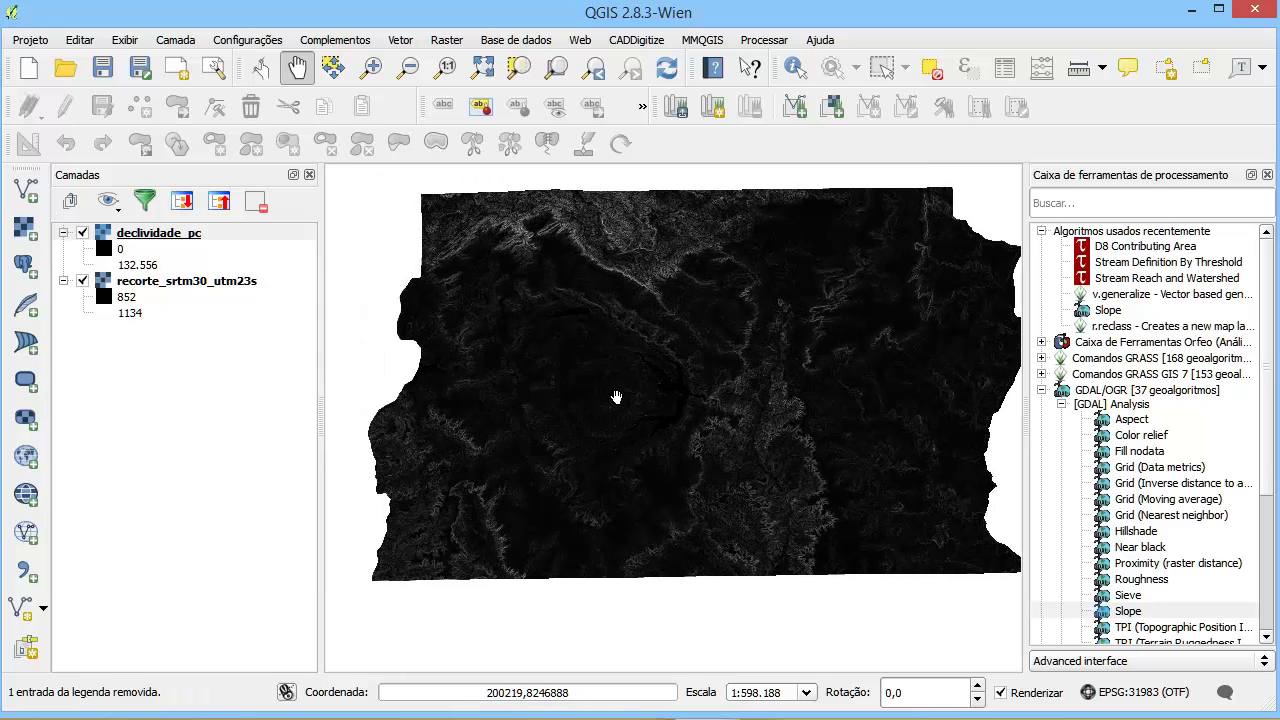
{"action": "left_click_drag", "start_coordinate": [603, 403], "coordinate": [572, 414]}
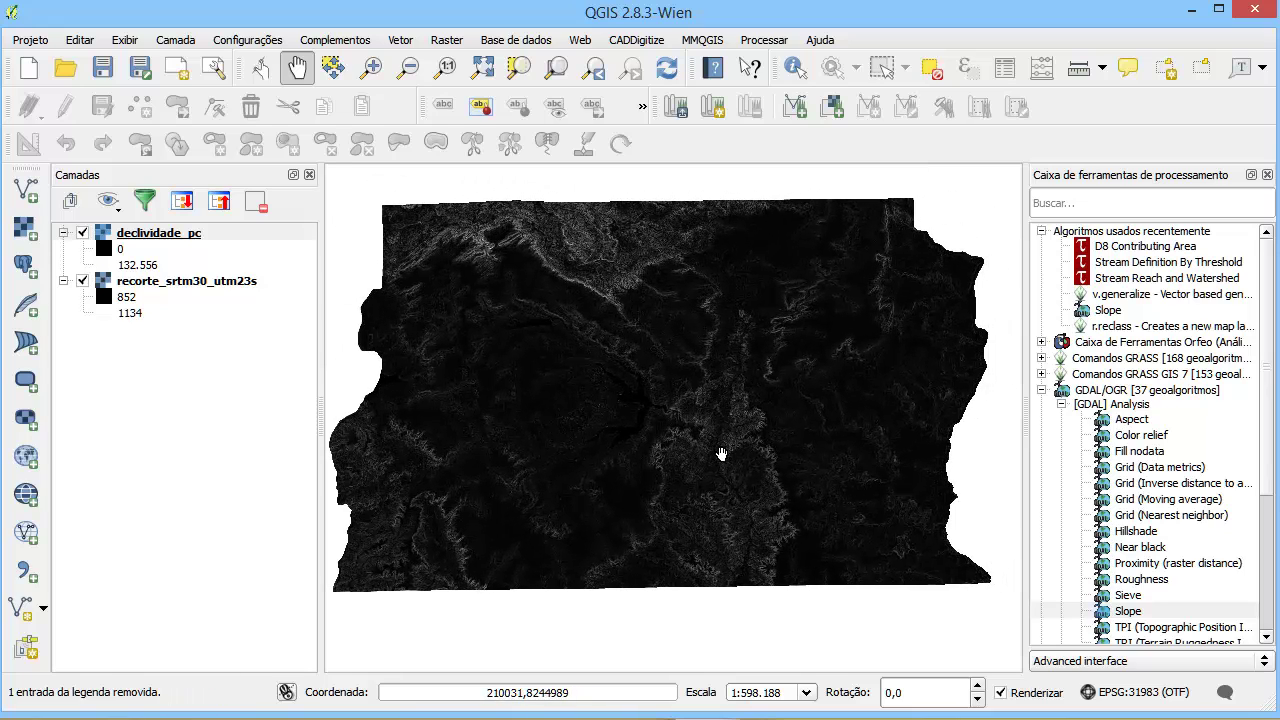
Step: Search the processing toolbox for r.reclass and open the GRASS version with declividade_pc as the input raster
{"action": "left_click", "coordinate": [1042, 391]}
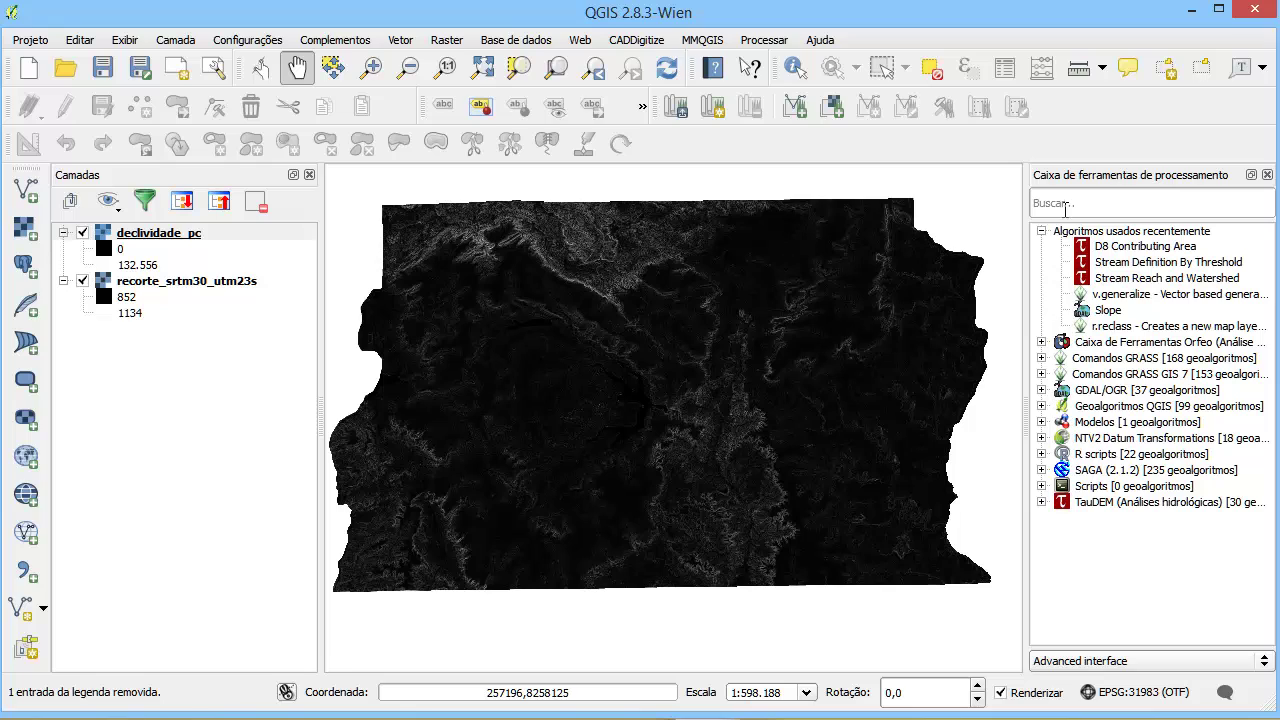
{"action": "left_click", "coordinate": [1066, 204]}
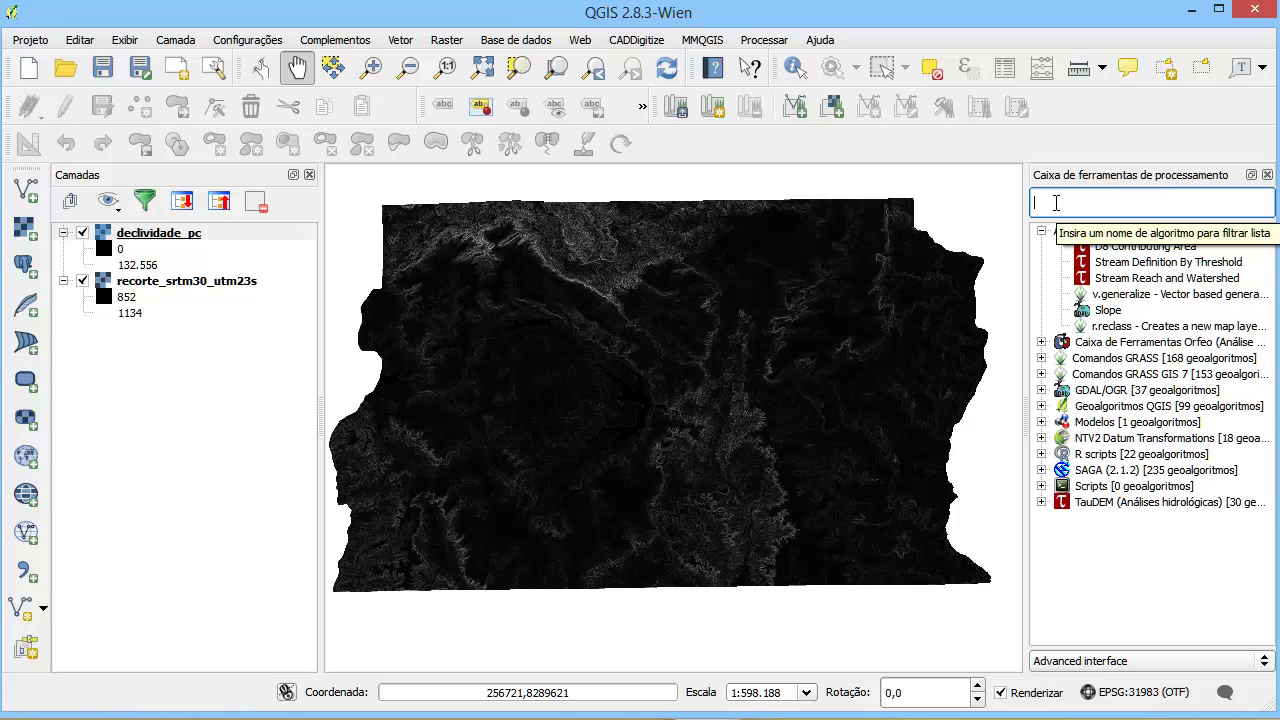
{"action": "type", "text": "r.rec"}
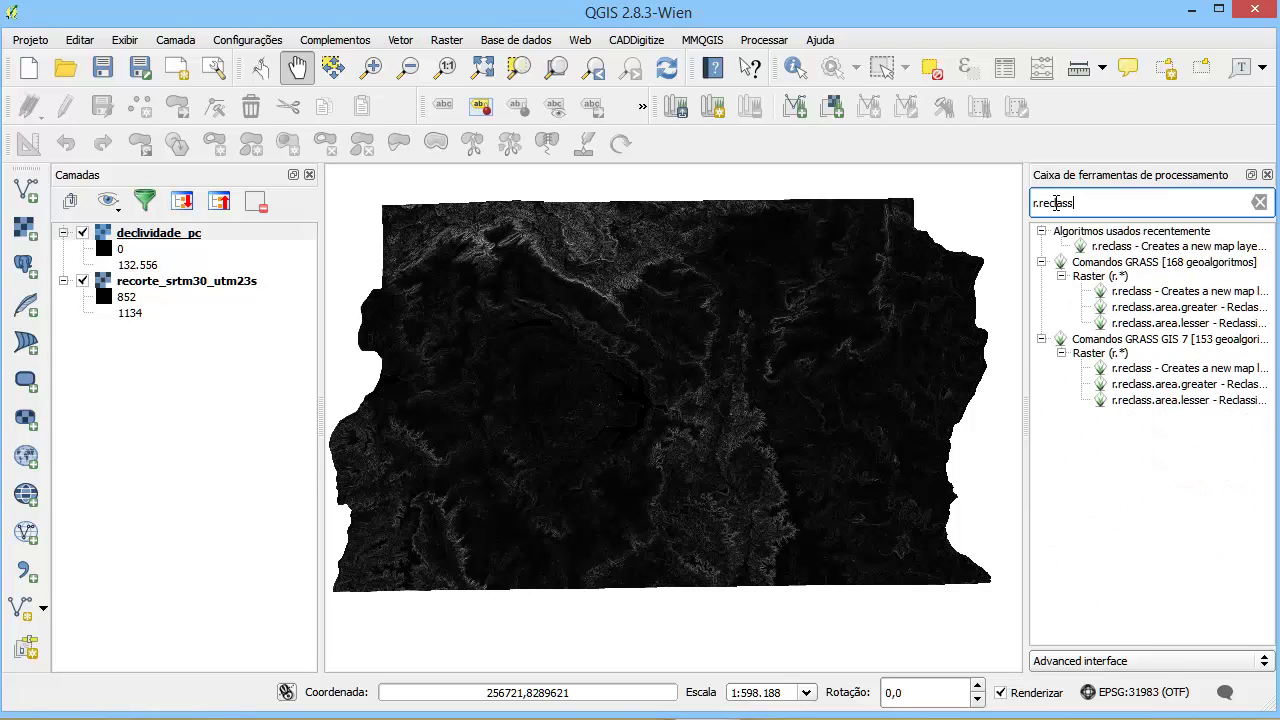
{"action": "type", "text": "lass"}
{"action": "left_click", "coordinate": [1100, 246]}
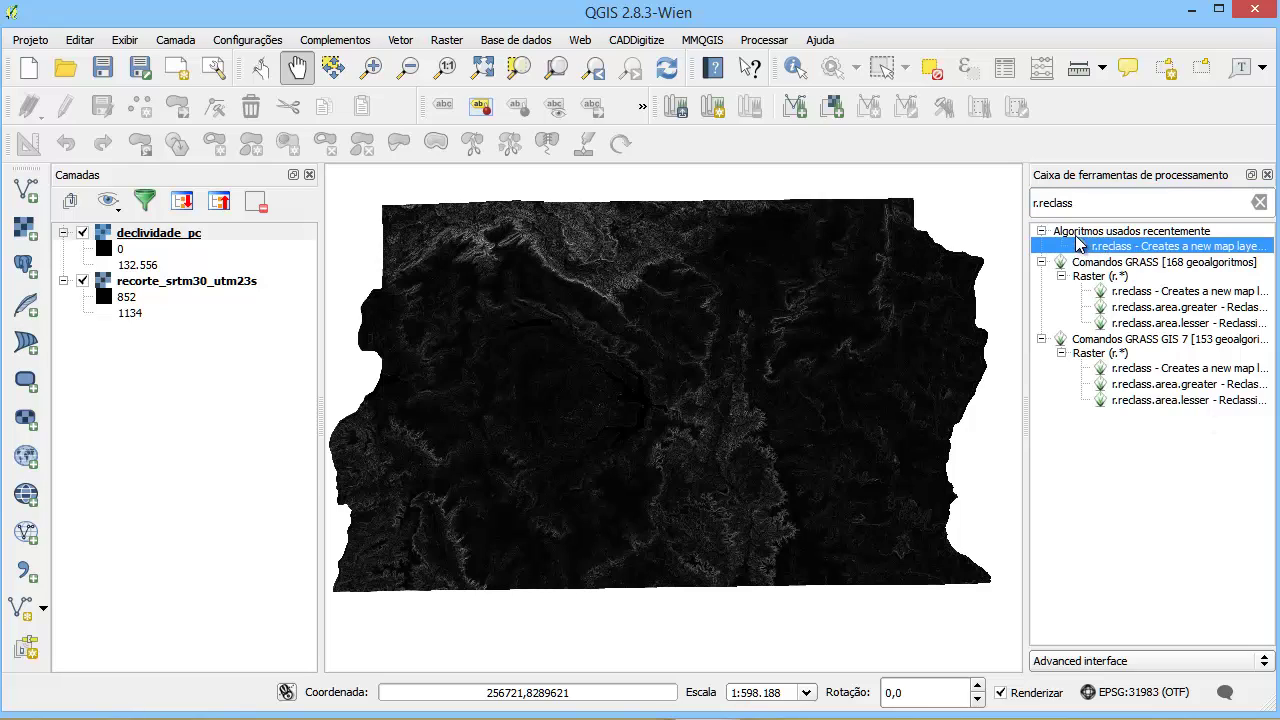
{"action": "left_click", "coordinate": [1093, 205]}
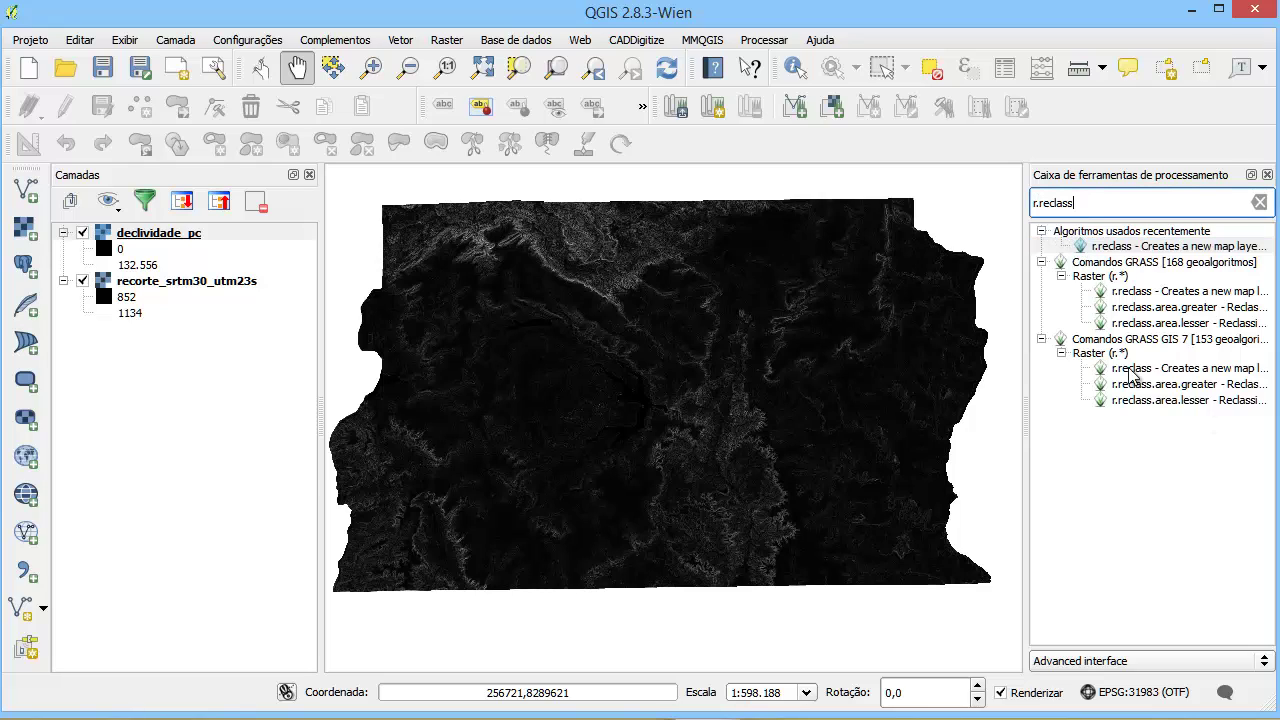
{"action": "left_click", "coordinate": [1140, 248]}
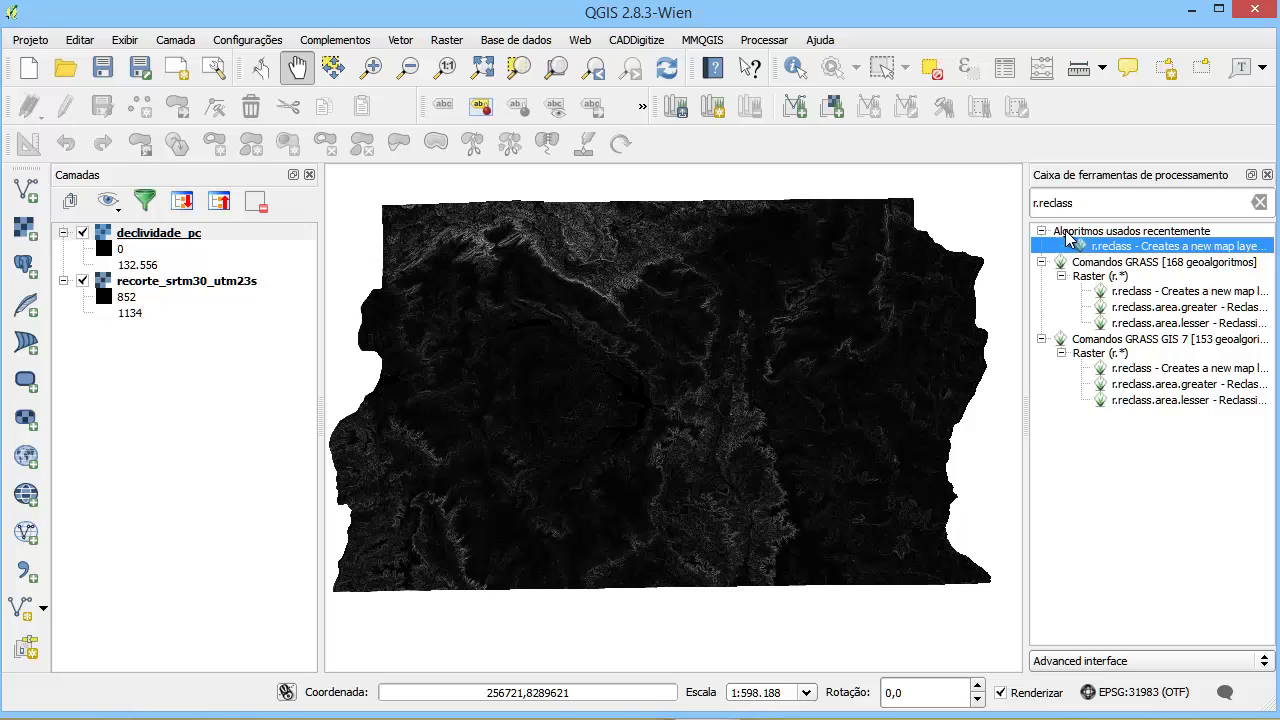
{"action": "left_click", "coordinate": [1116, 290]}
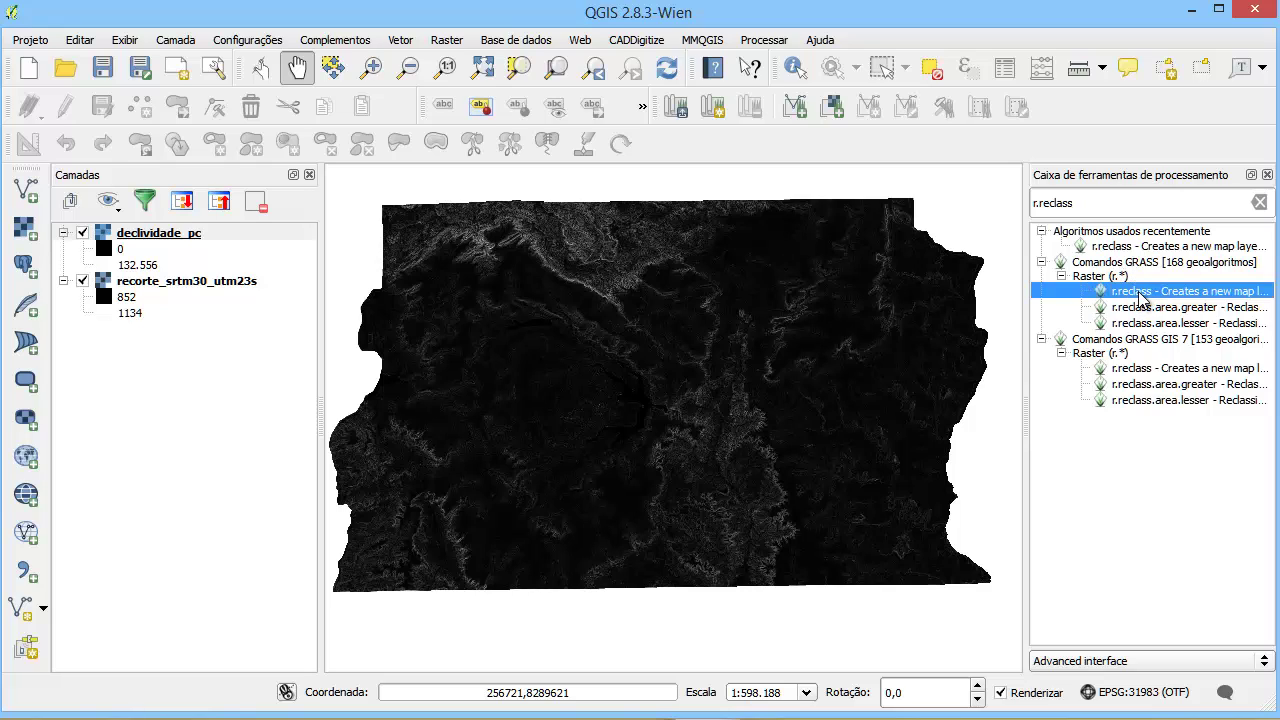
{"action": "double_click", "coordinate": [1139, 292]}
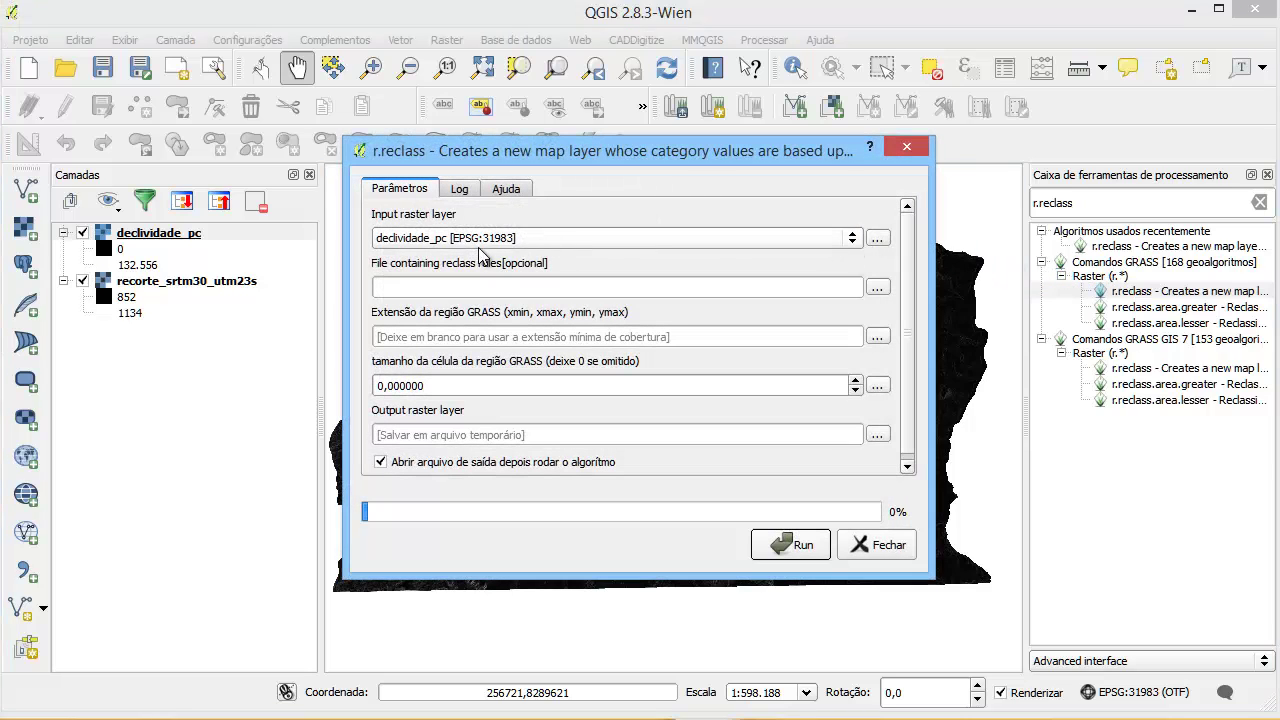
{"action": "left_click", "coordinate": [495, 241]}
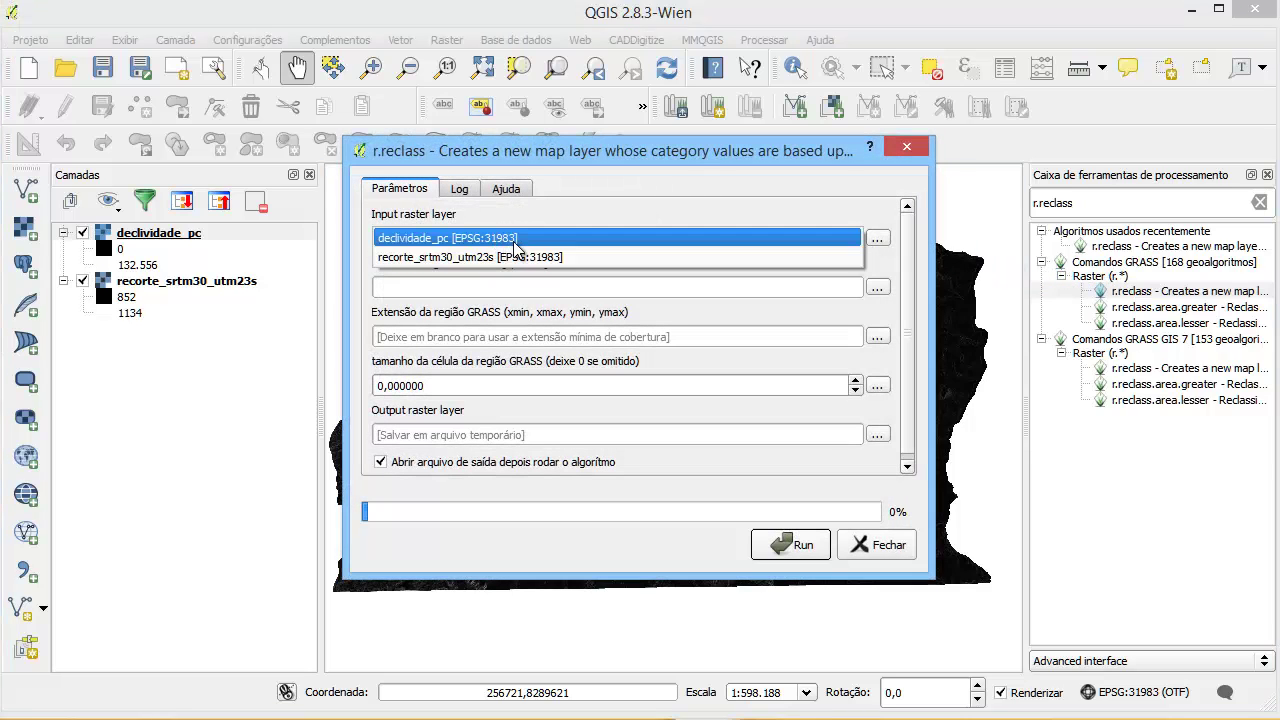
{"action": "left_click", "coordinate": [514, 243]}
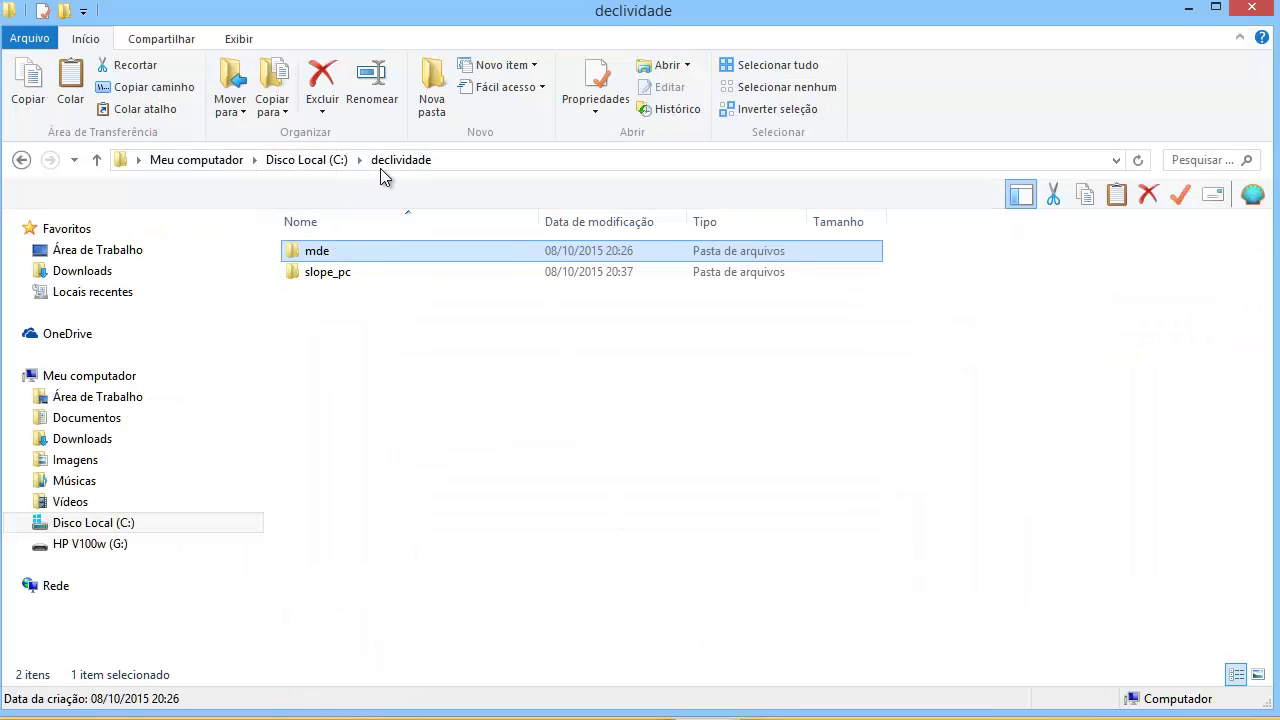
Step: Switch to File Explorer and copy Classes_declividade_embrapa.txt from C:\SLOPE\declividade
{"action": "left_click", "coordinate": [302, 162]}
{"action": "scroll", "coordinate": [409, 380], "scroll_direction": "down", "scroll_amount": 7}
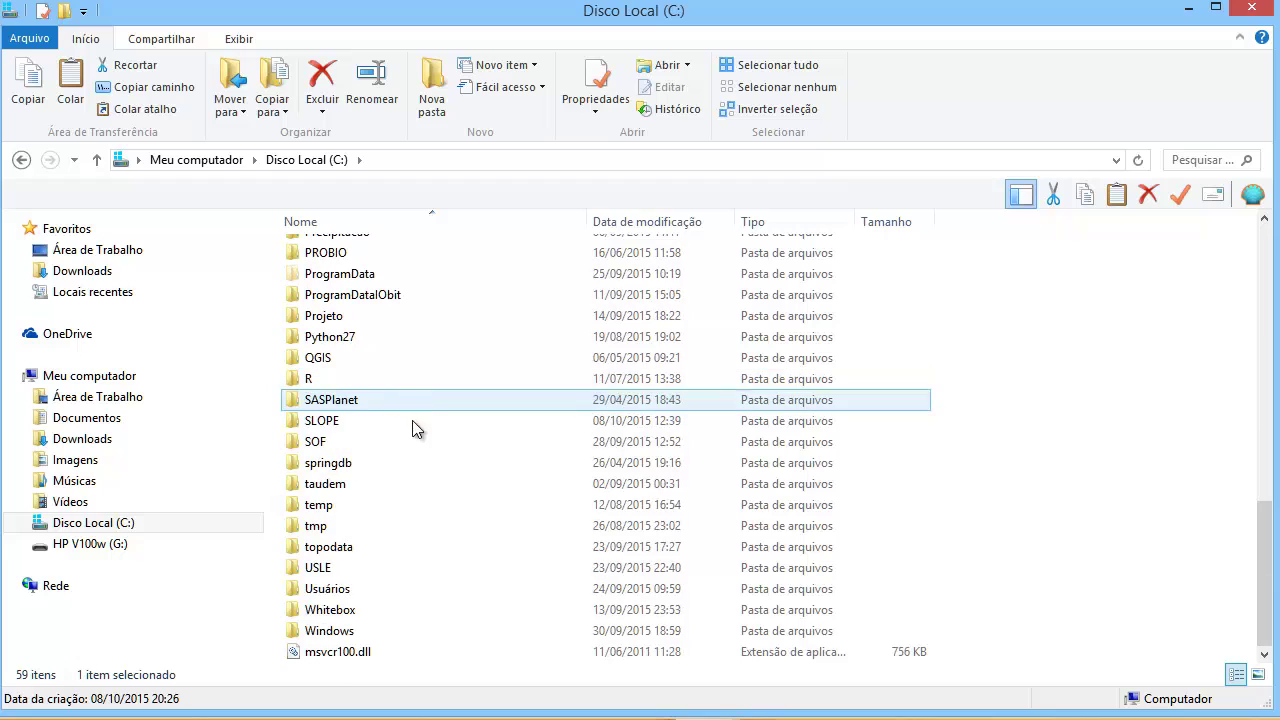
{"action": "left_click", "coordinate": [326, 569]}
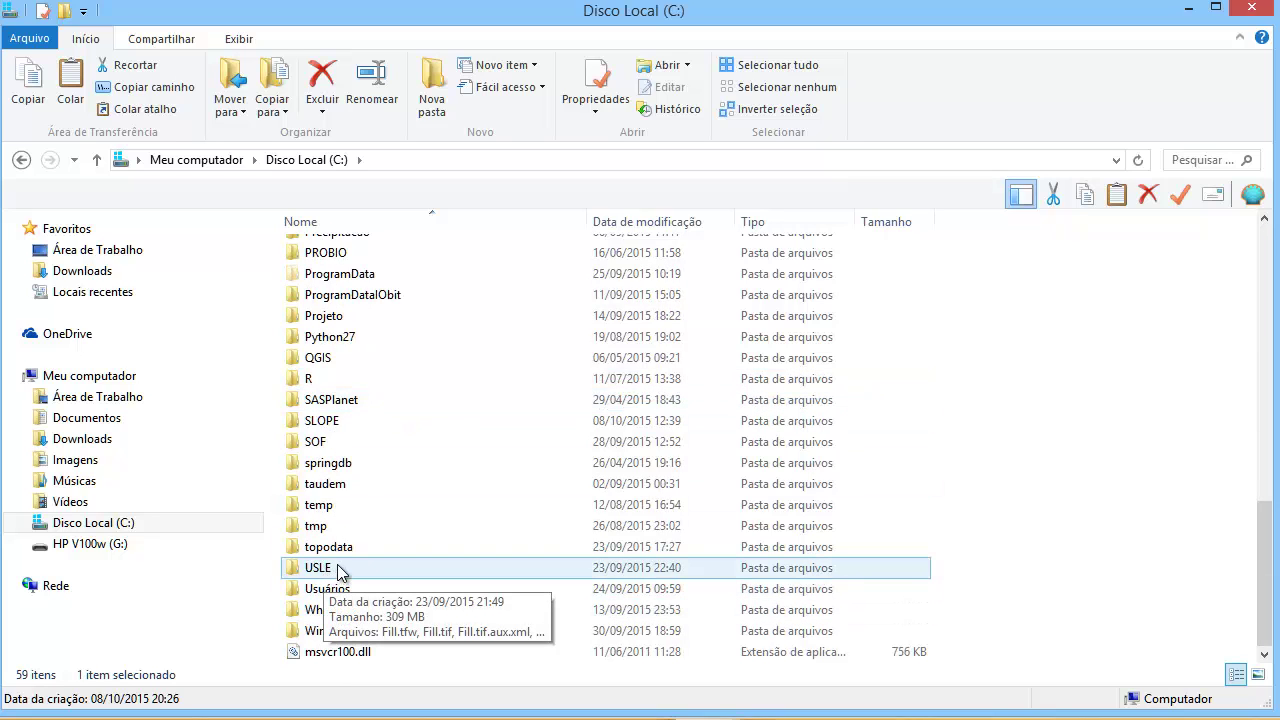
{"action": "double_click", "coordinate": [338, 421]}
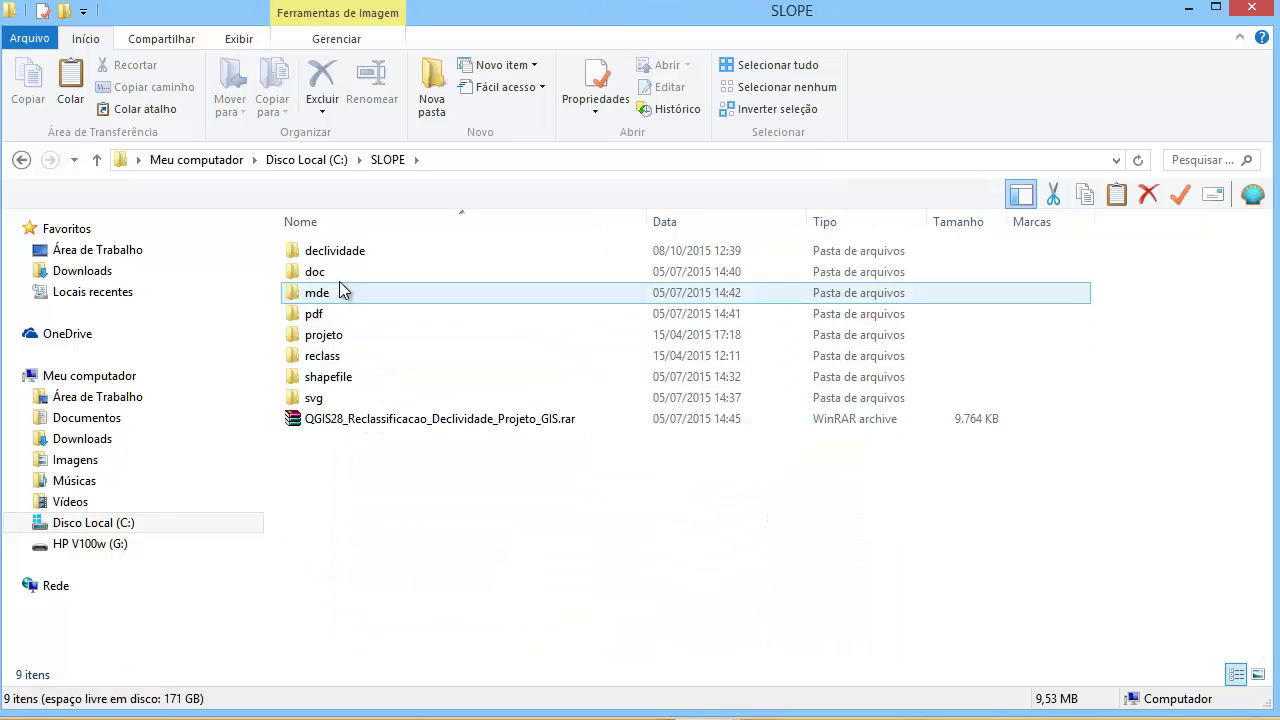
{"action": "double_click", "coordinate": [338, 251]}
{"action": "left_click", "coordinate": [347, 255]}
{"action": "right_click", "coordinate": [353, 255]}
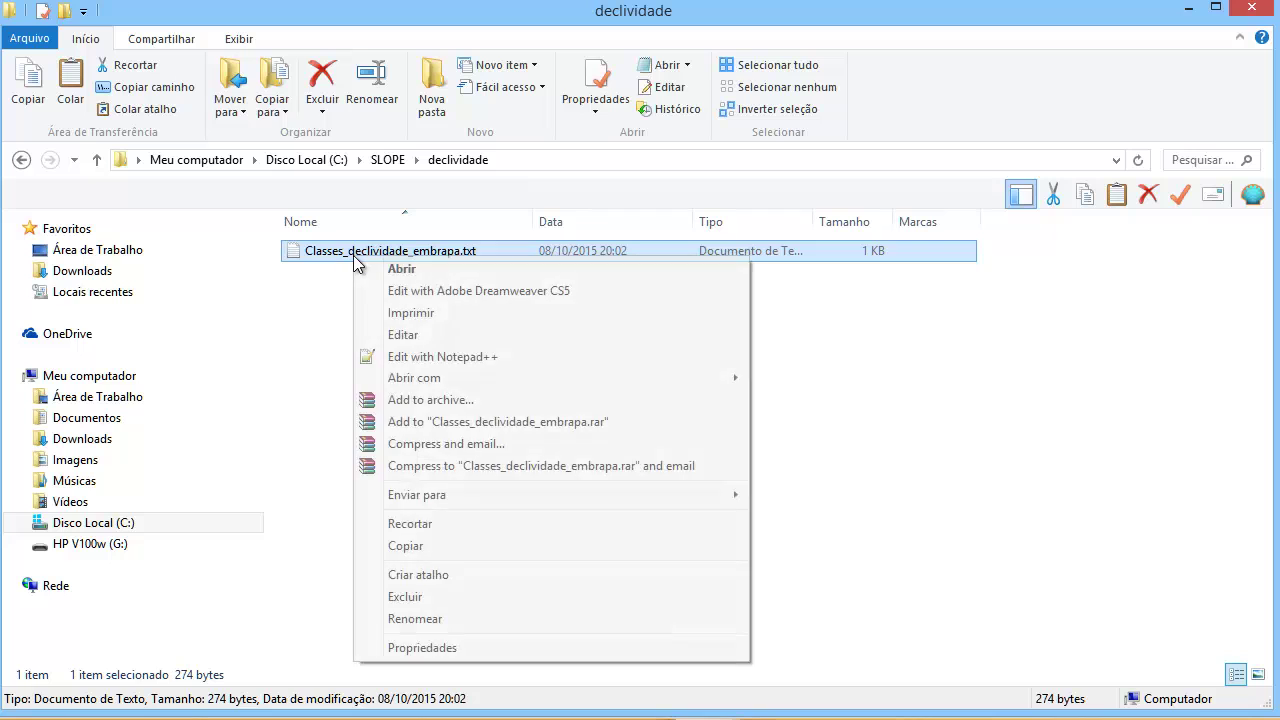
{"action": "left_click", "coordinate": [470, 545]}
Step: Create a new folder named regra in C:\declividade
{"action": "left_click", "coordinate": [306, 160]}
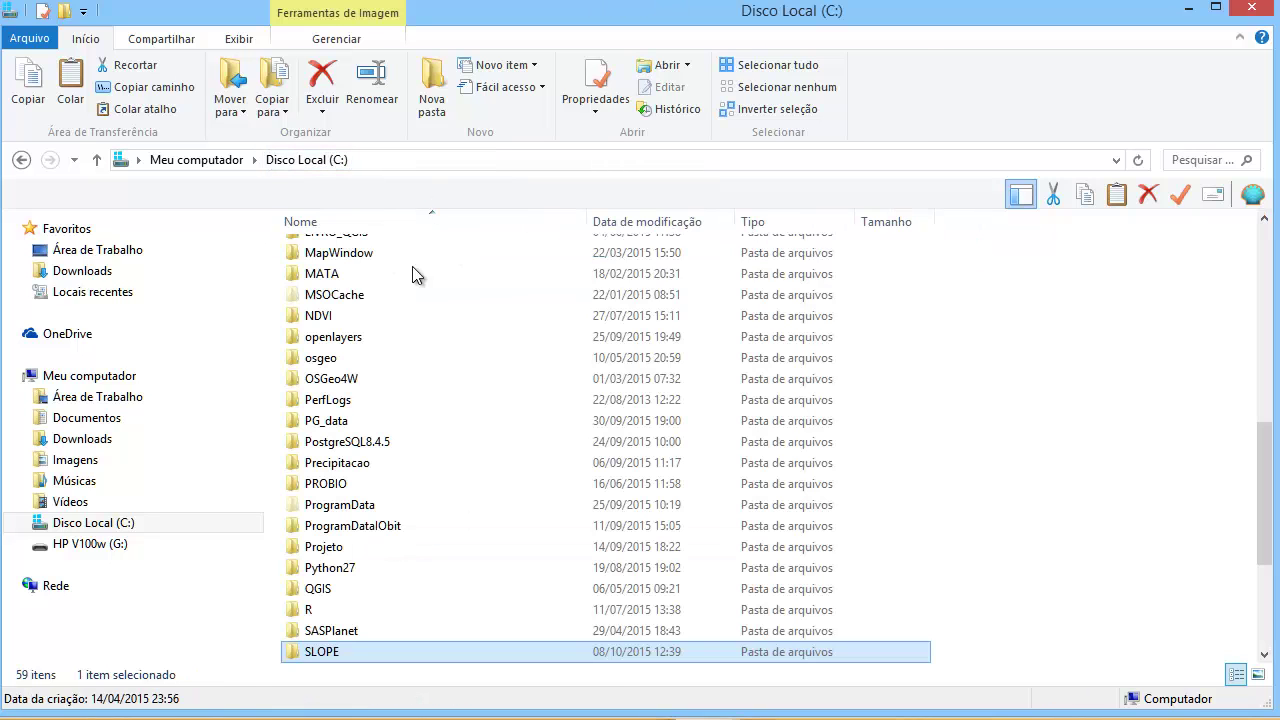
{"action": "left_click", "coordinate": [375, 300]}
{"action": "type", "text": "de"}
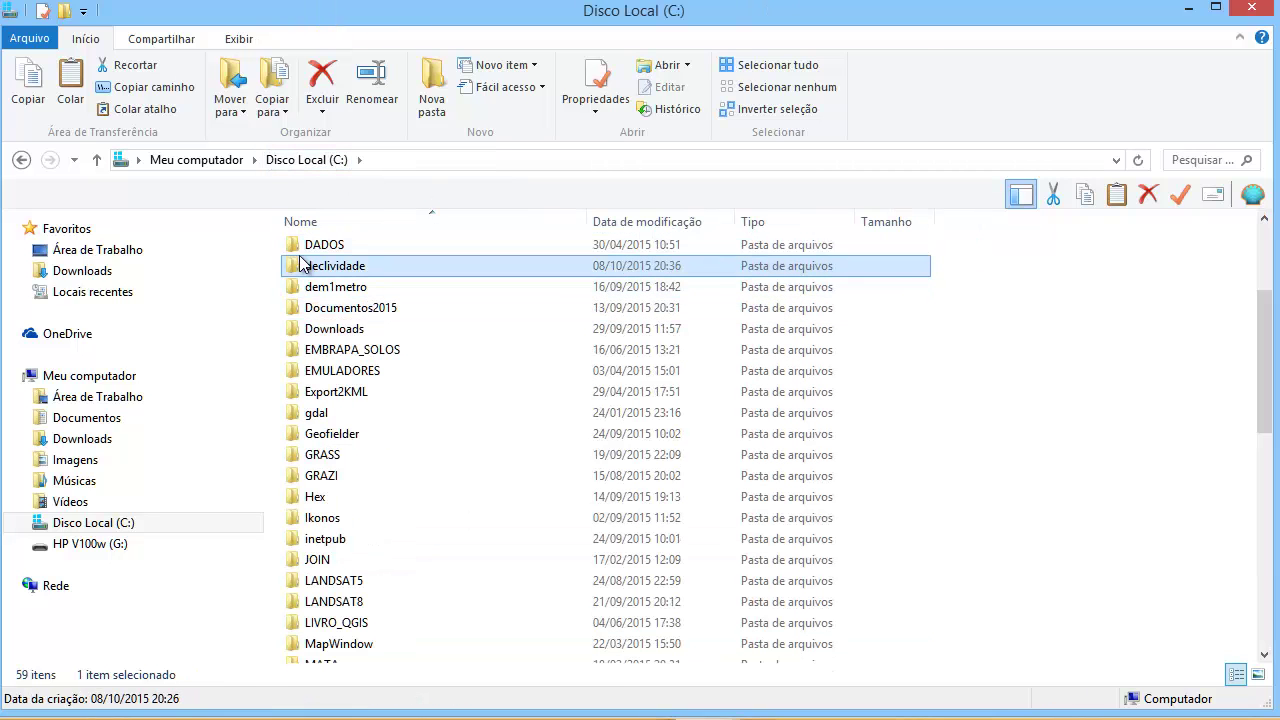
{"action": "double_click", "coordinate": [313, 265]}
{"action": "right_click", "coordinate": [383, 308]}
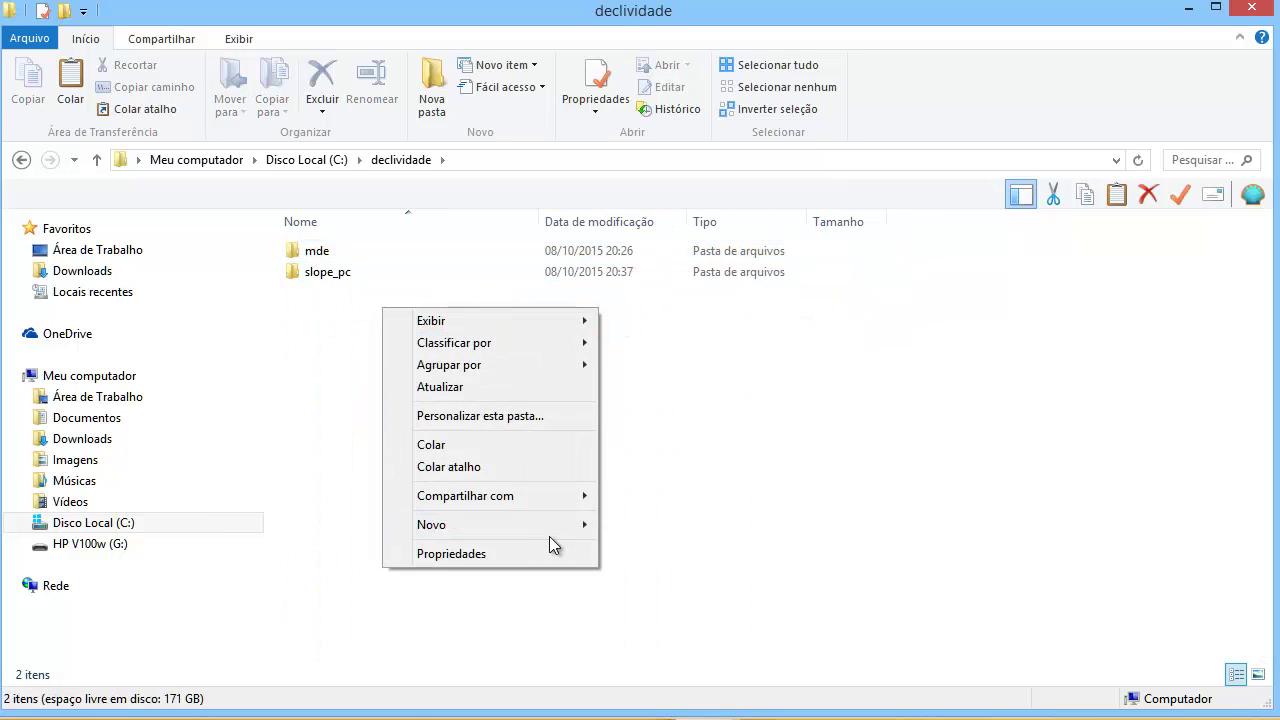
{"action": "mouse_move", "coordinate": [539, 525]}
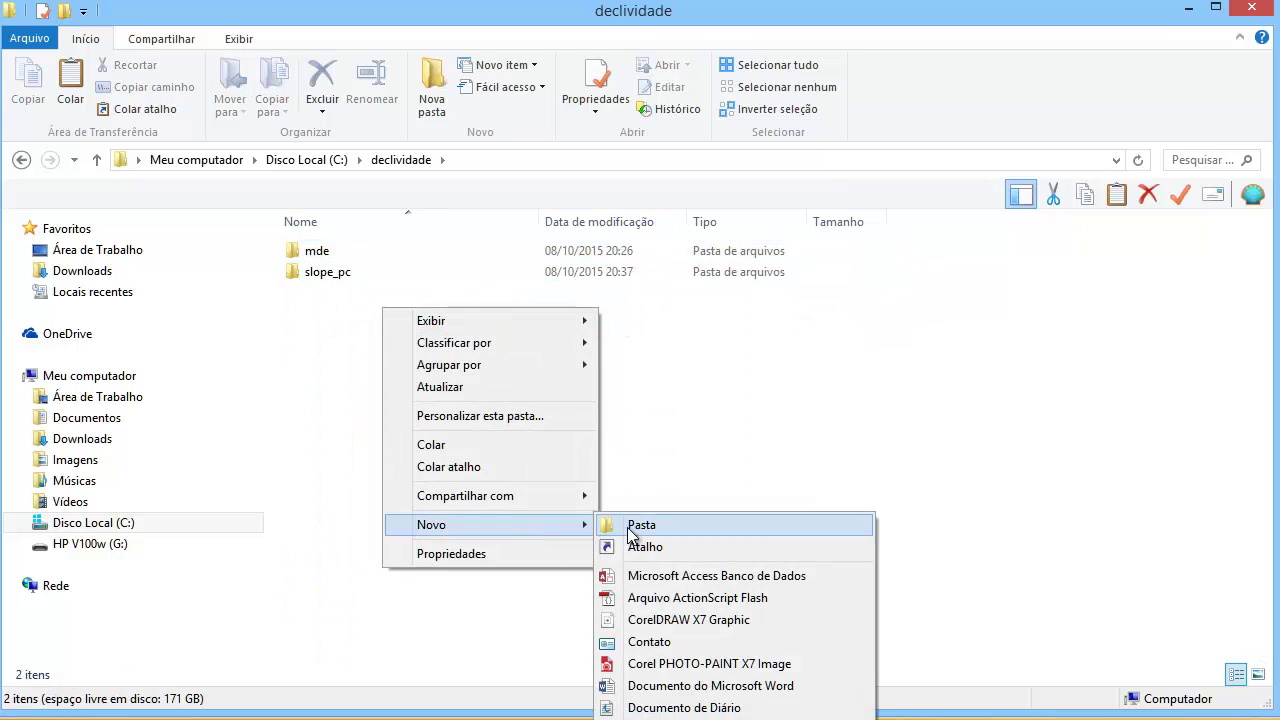
{"action": "left_click", "coordinate": [640, 525]}
{"action": "type", "text": "regra"}
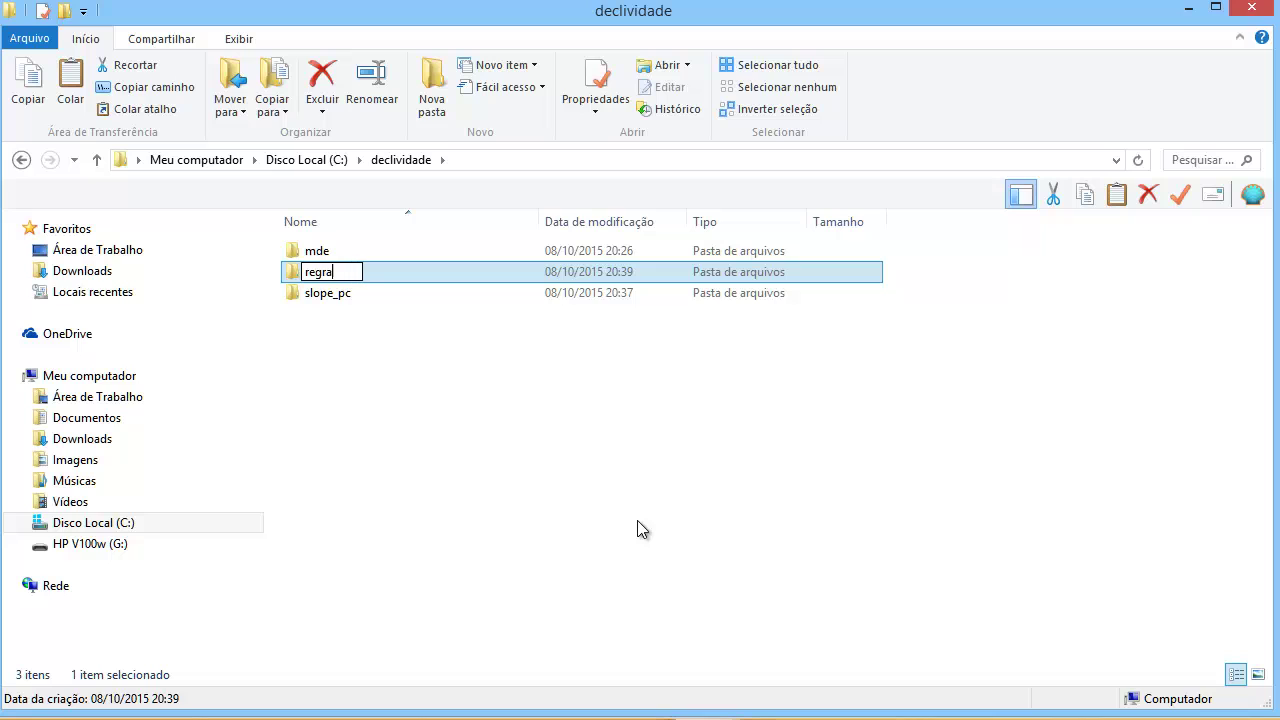
{"action": "key", "text": "Return"}
Step: Paste Classes_declividade_embrapa.txt into the regra folder and open it in an enlarged, repositioned Notepad window
{"action": "double_click", "coordinate": [328, 272]}
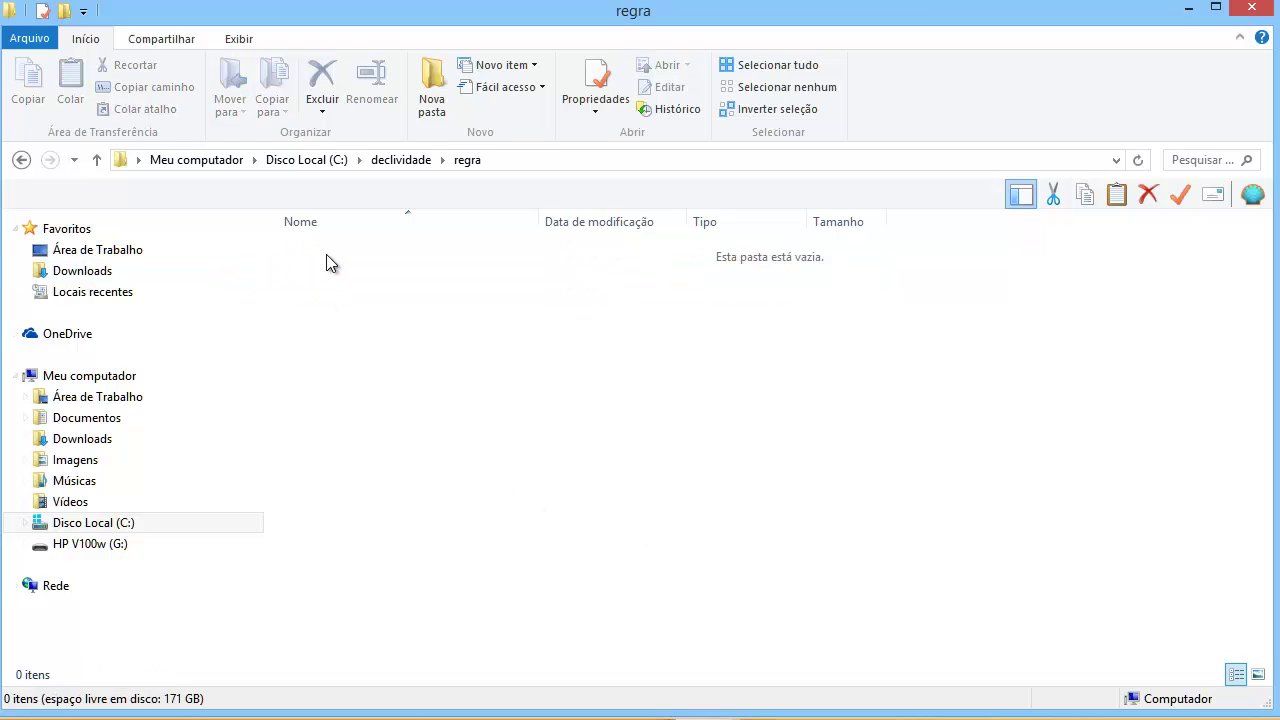
{"action": "left_click", "coordinate": [69, 80]}
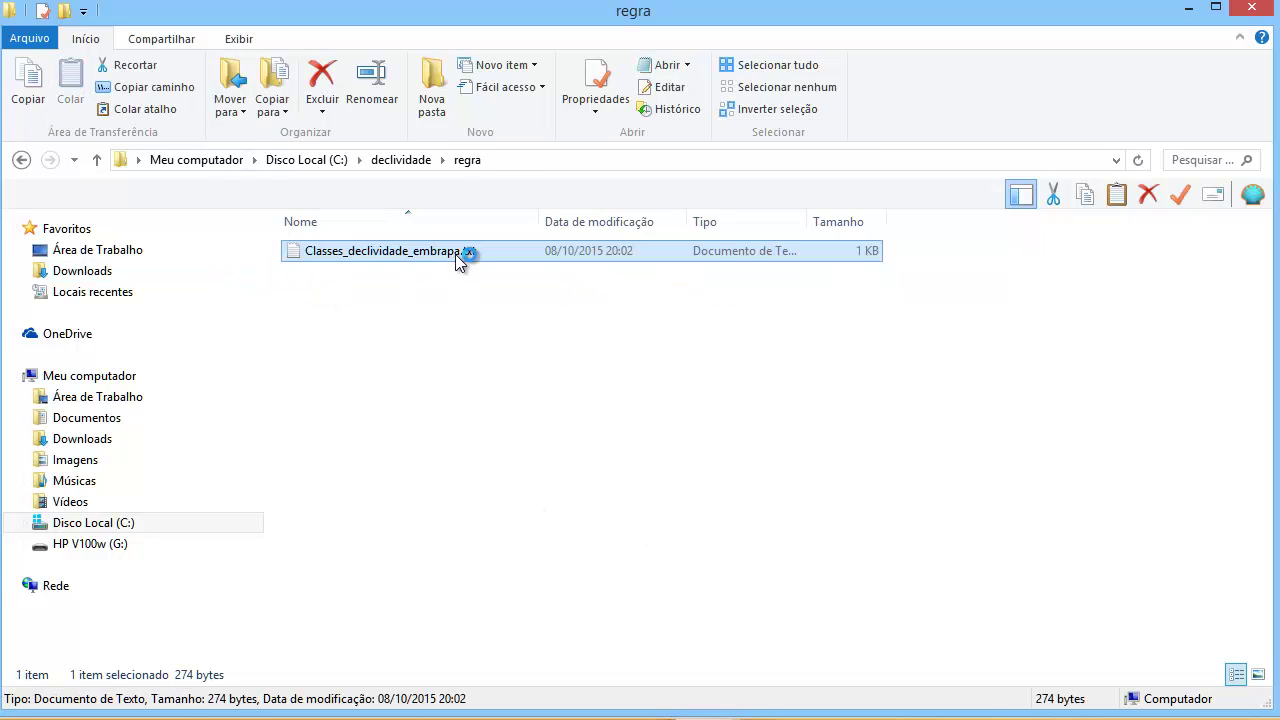
{"action": "key", "text": "Return"}
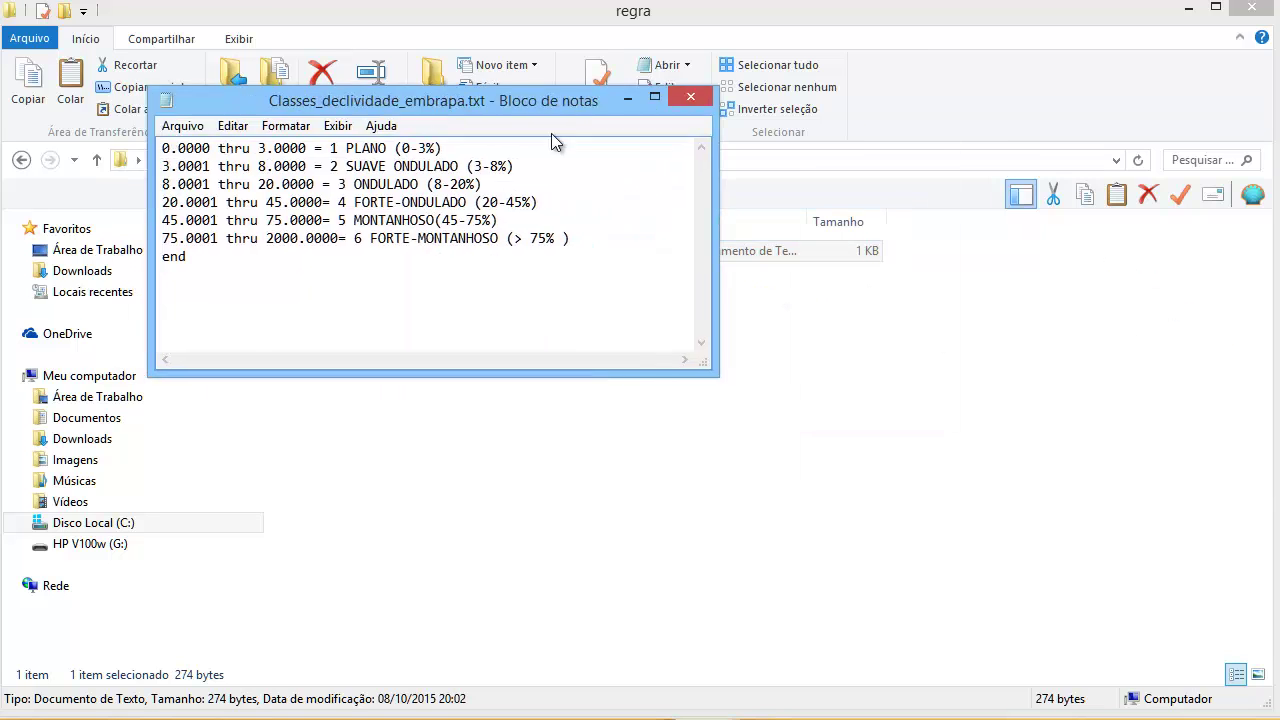
{"action": "left_click_drag", "start_coordinate": [886, 420], "coordinate": [1049, 578]}
{"action": "left_click_drag", "start_coordinate": [476, 152], "coordinate": [460, 230]}
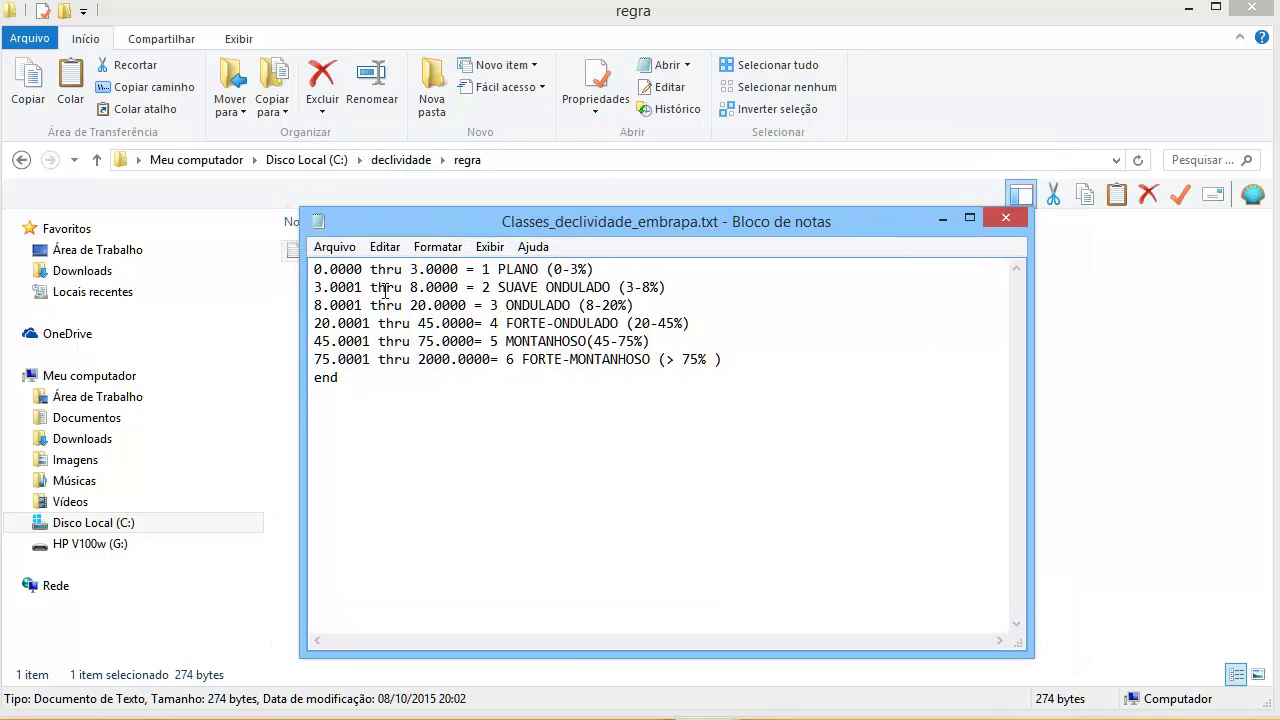
Step: Examine the value ranges, class numbers and labels of the first two reclass rules, and switch to the browser's Embrapa slope classification table
{"action": "left_click", "coordinate": [313, 269]}
{"action": "left_click_drag", "start_coordinate": [319, 268], "coordinate": [454, 268]}
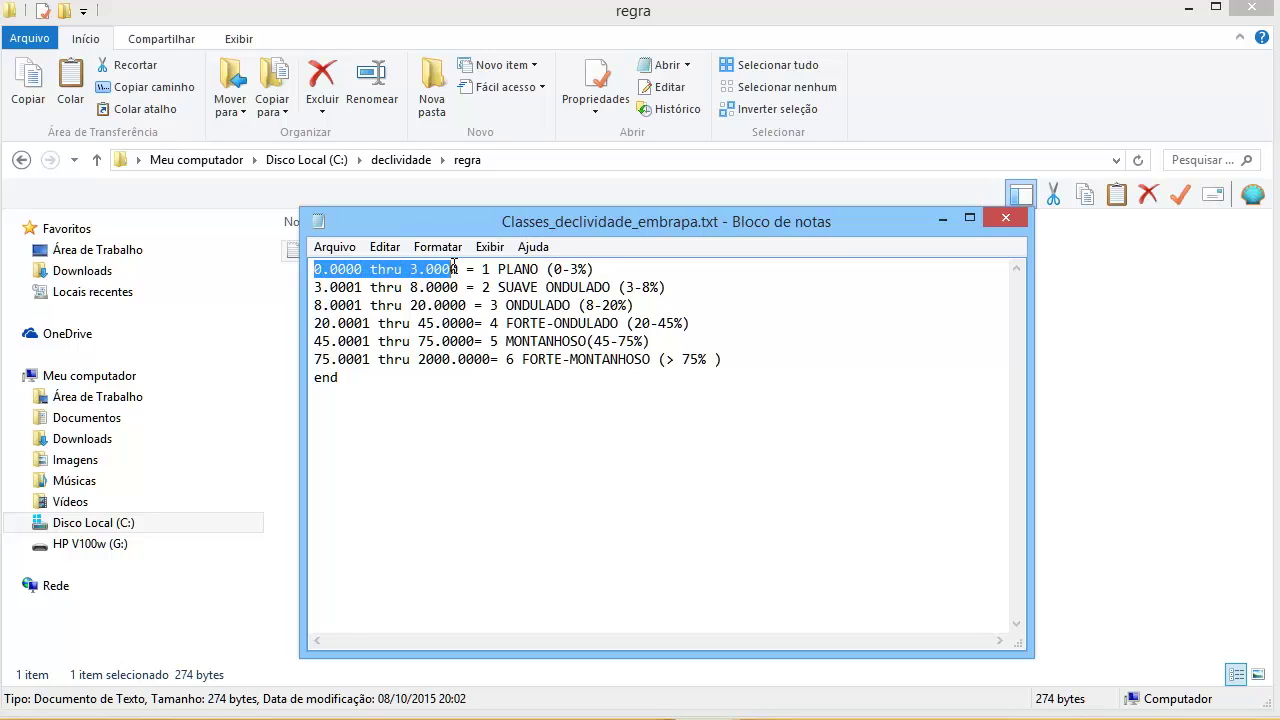
{"action": "left_click", "coordinate": [442, 287]}
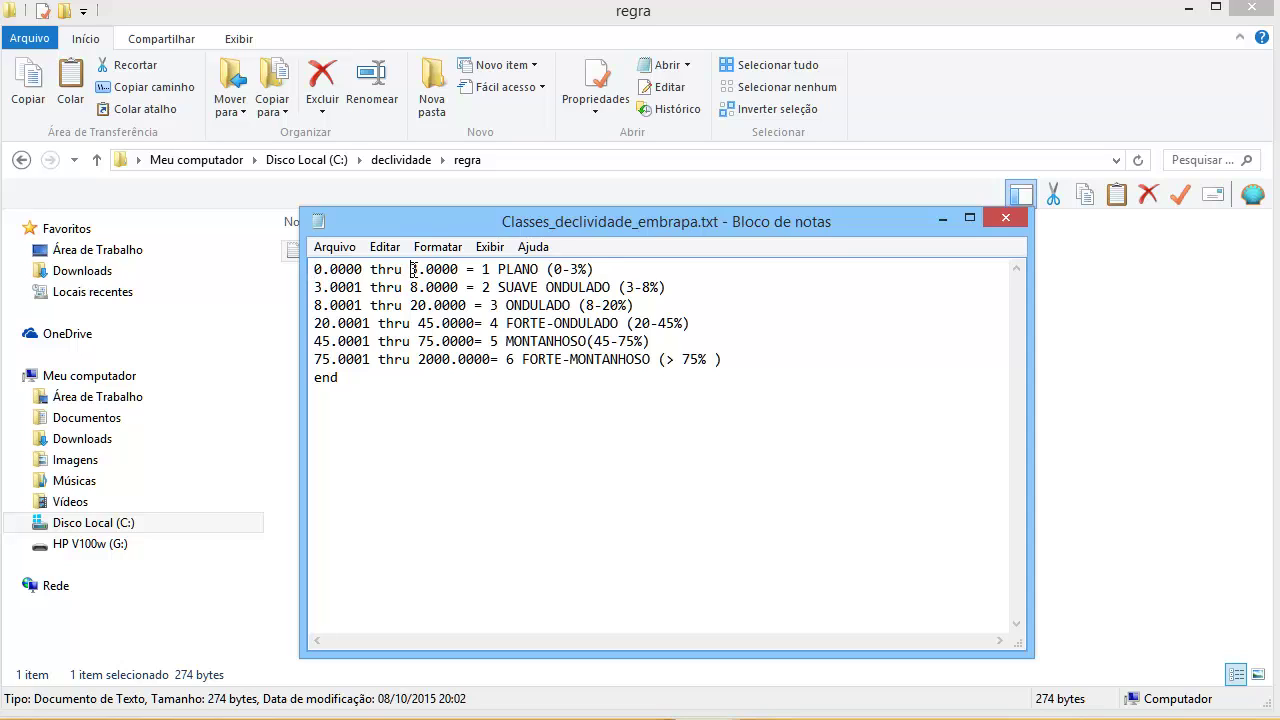
{"action": "left_click", "coordinate": [484, 269]}
{"action": "left_click_drag", "start_coordinate": [523, 266], "coordinate": [603, 265]}
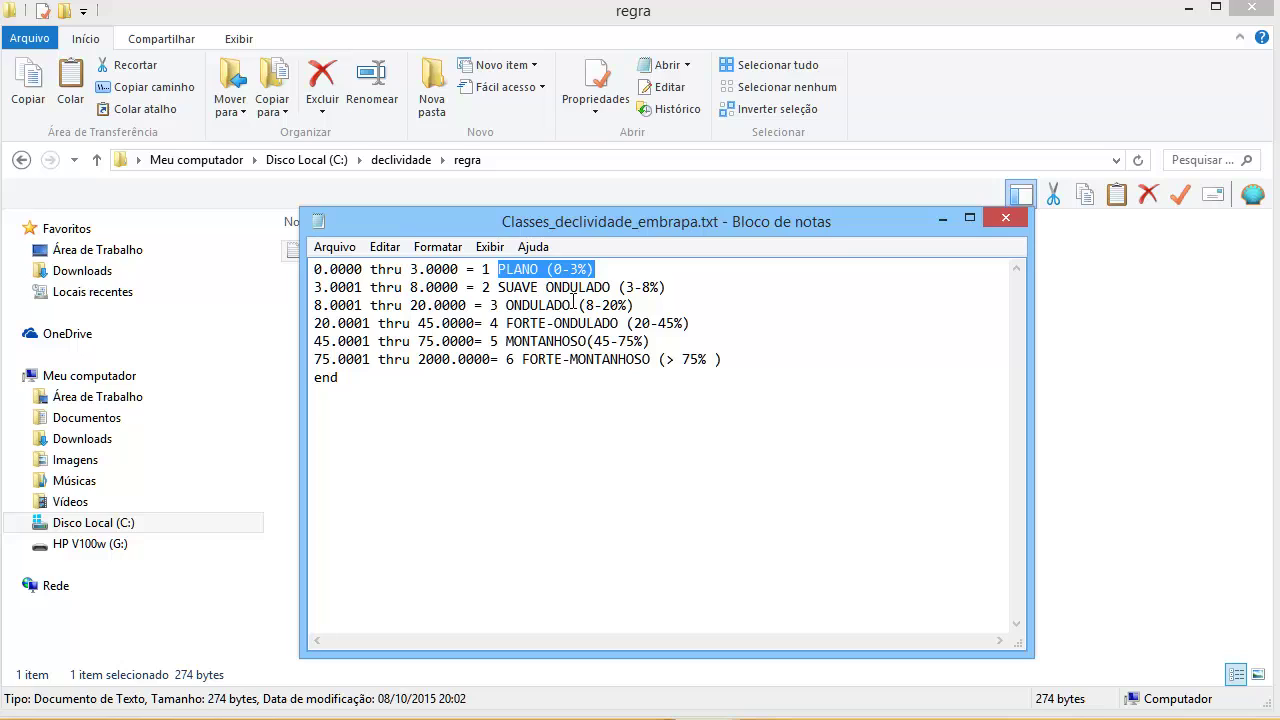
{"action": "left_click", "coordinate": [517, 286]}
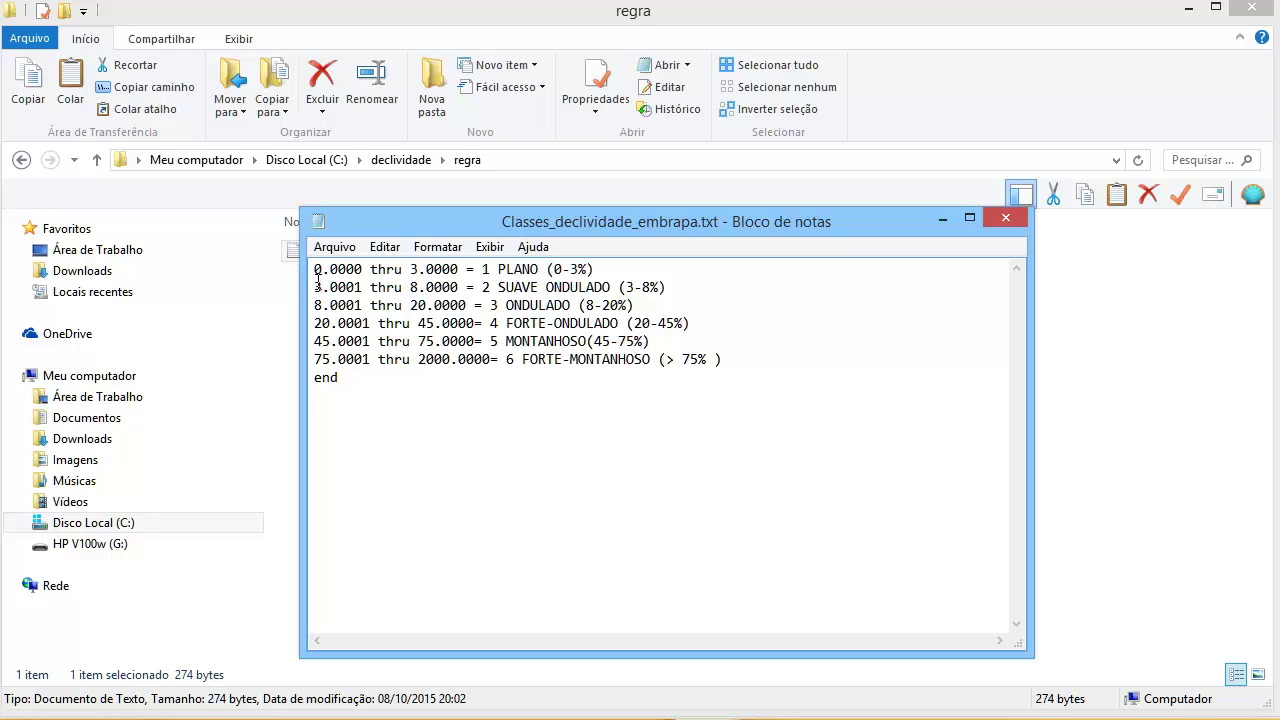
{"action": "left_click_drag", "start_coordinate": [316, 287], "coordinate": [456, 287]}
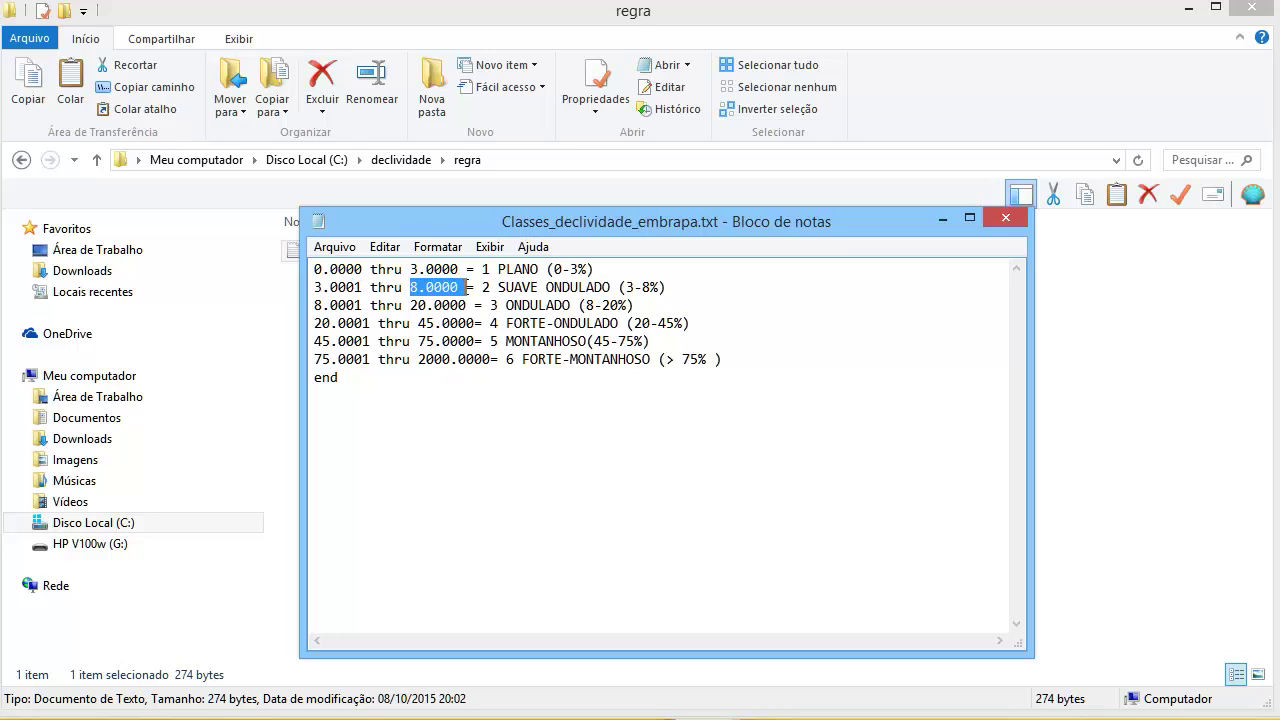
{"action": "left_click", "coordinate": [494, 287]}
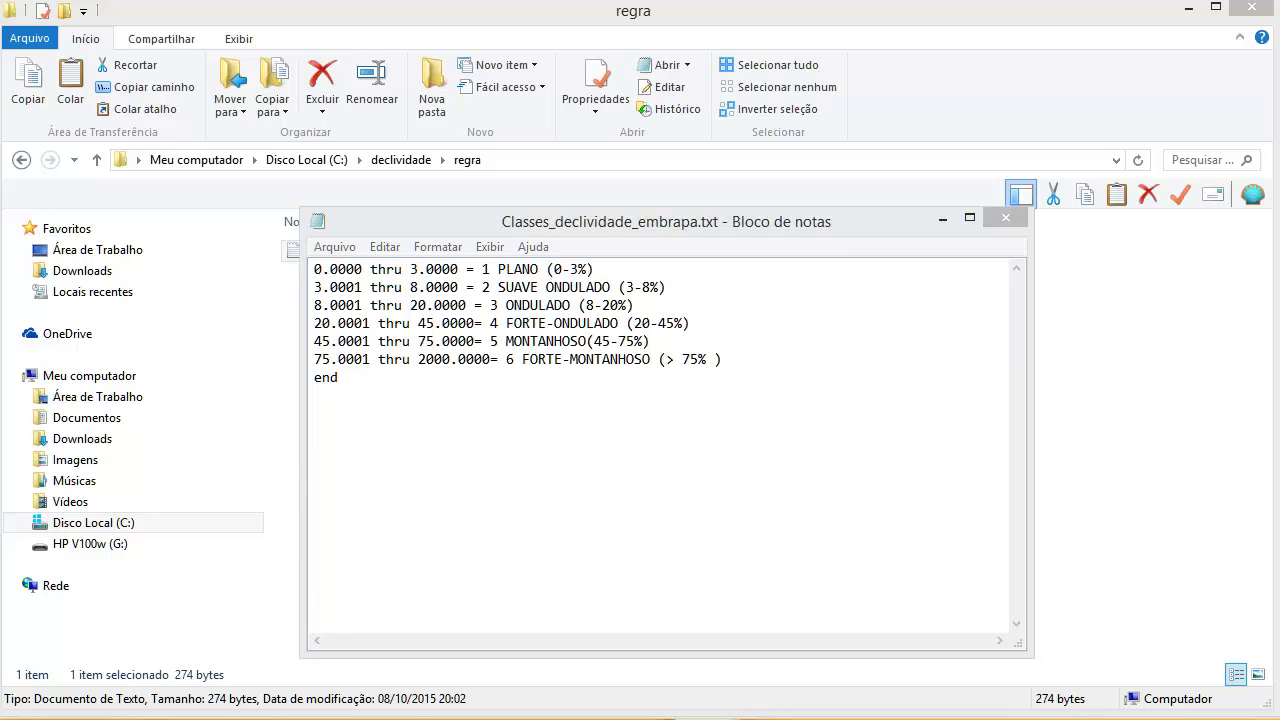
{"action": "key", "text": "alt+Tab"}
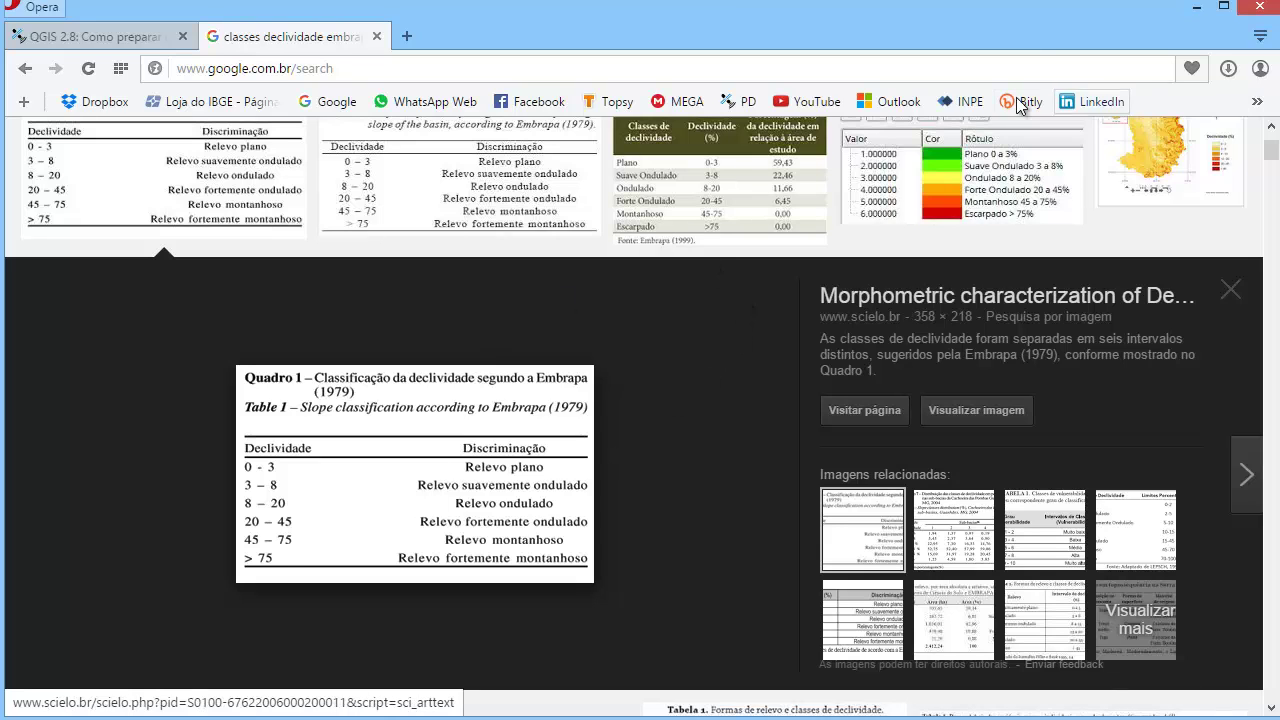
Step: Compare the Embrapa slope table in the browser with all the Notepad reclass rules and their closing end line, minimizing the browser
{"action": "scroll", "coordinate": [398, 287], "scroll_direction": "up", "scroll_amount": 2}
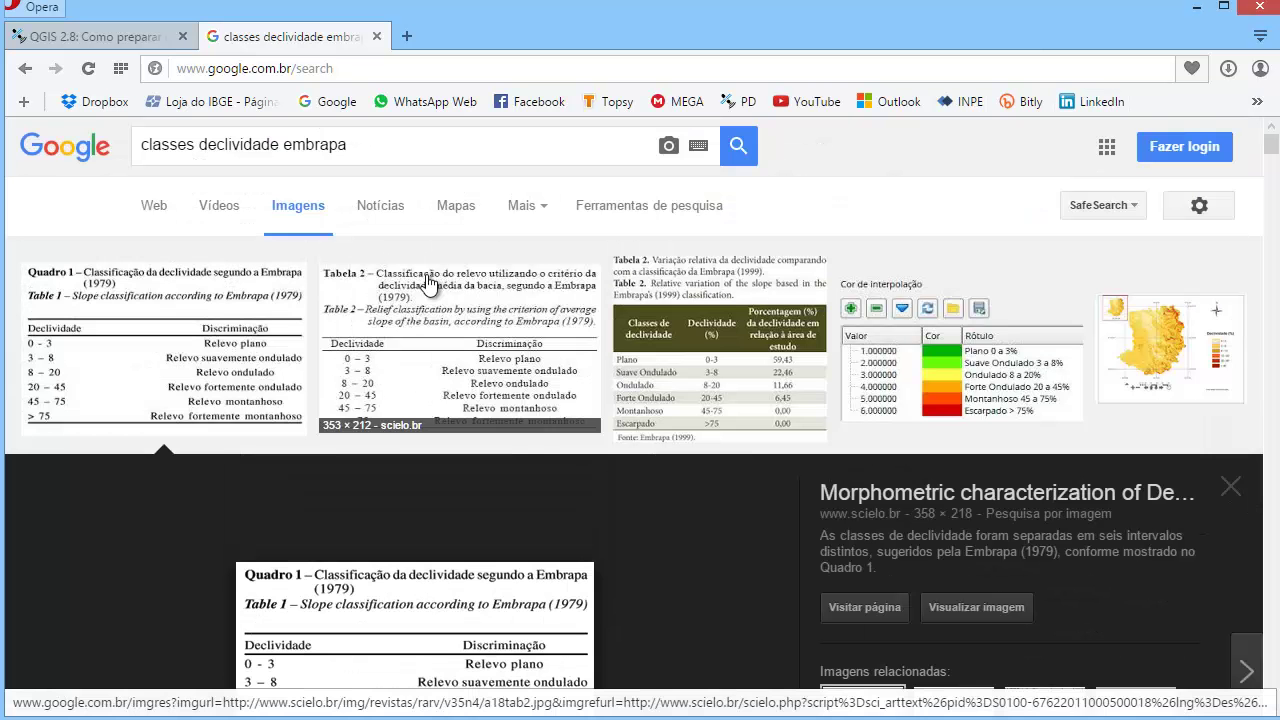
{"action": "key", "text": "alt+Tab"}
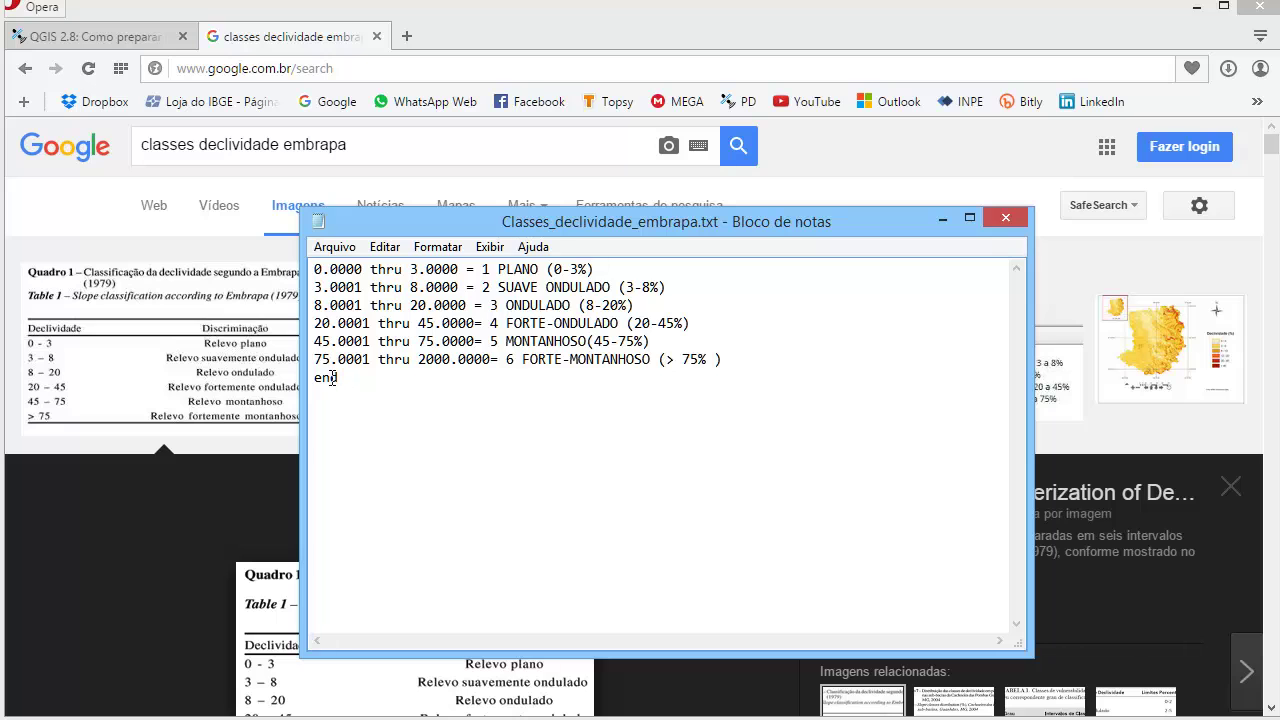
{"action": "left_click_drag", "start_coordinate": [333, 378], "coordinate": [300, 380]}
{"action": "left_click", "coordinate": [1196, 6]}
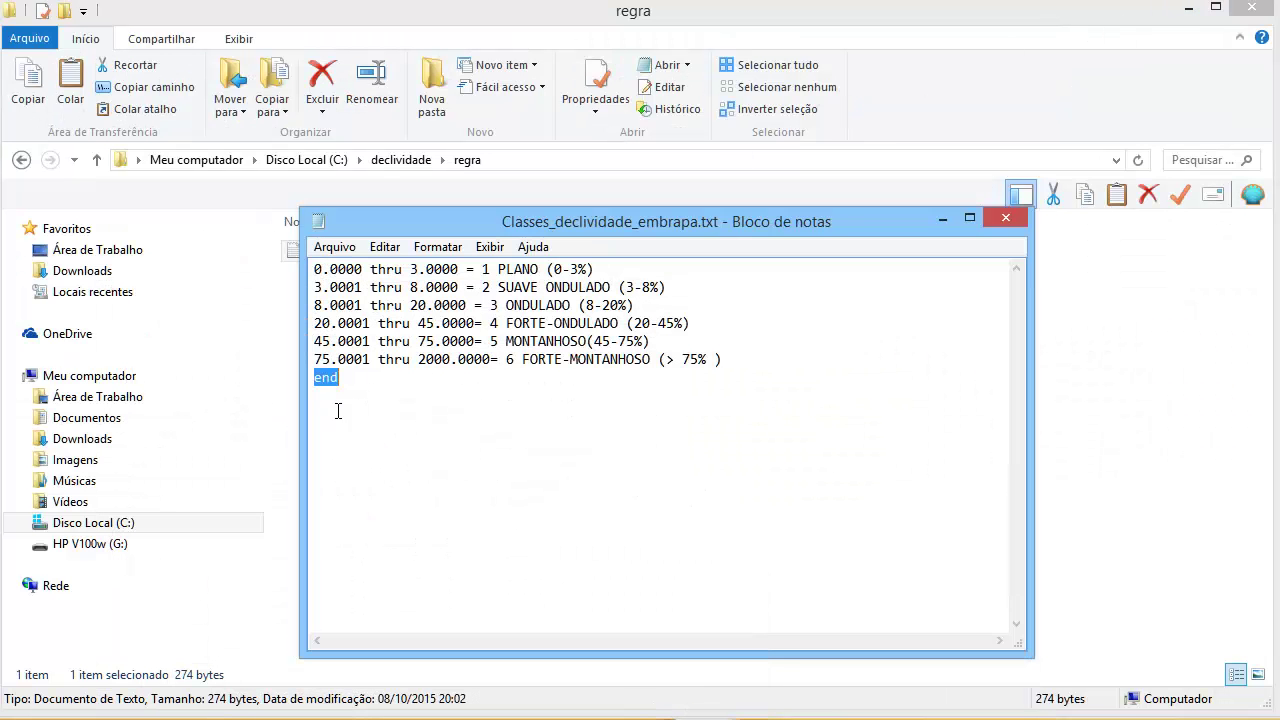
{"action": "left_click_drag", "start_coordinate": [346, 378], "coordinate": [263, 218]}
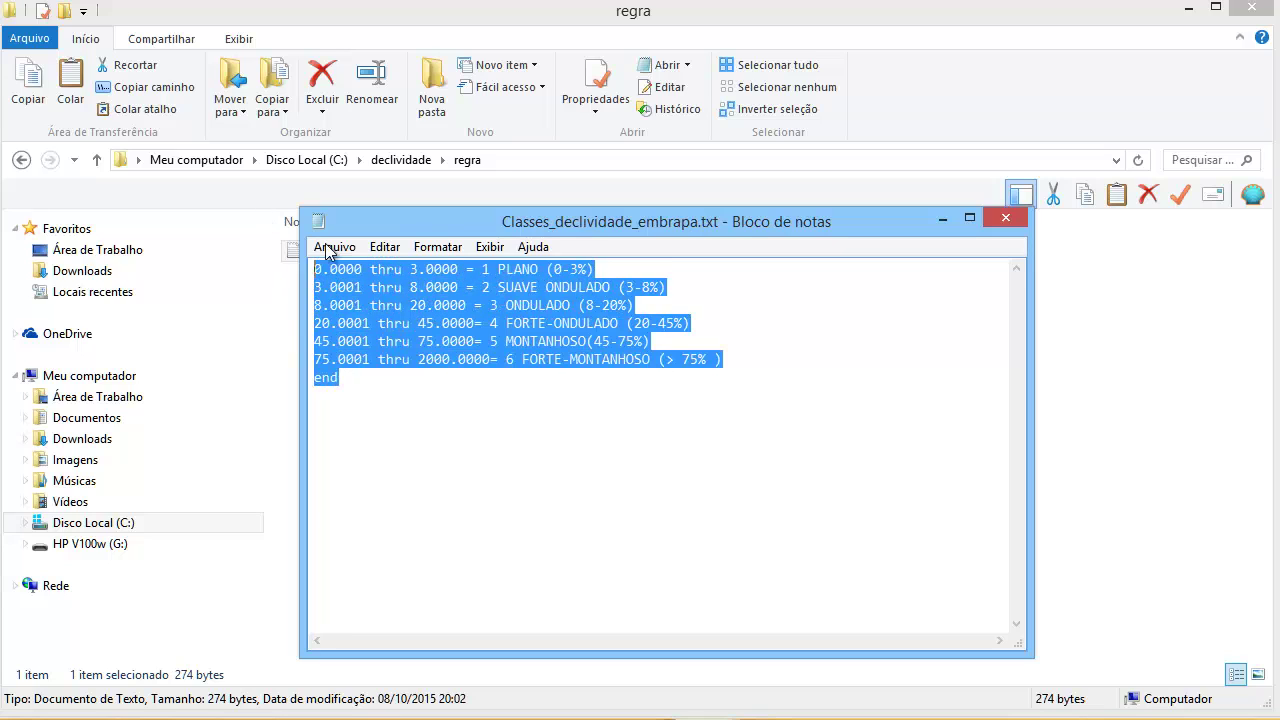
{"action": "left_click", "coordinate": [365, 271]}
{"action": "left_click_drag", "start_coordinate": [334, 383], "coordinate": [269, 233]}
{"action": "left_click_drag", "start_coordinate": [452, 228], "coordinate": [503, 150]}
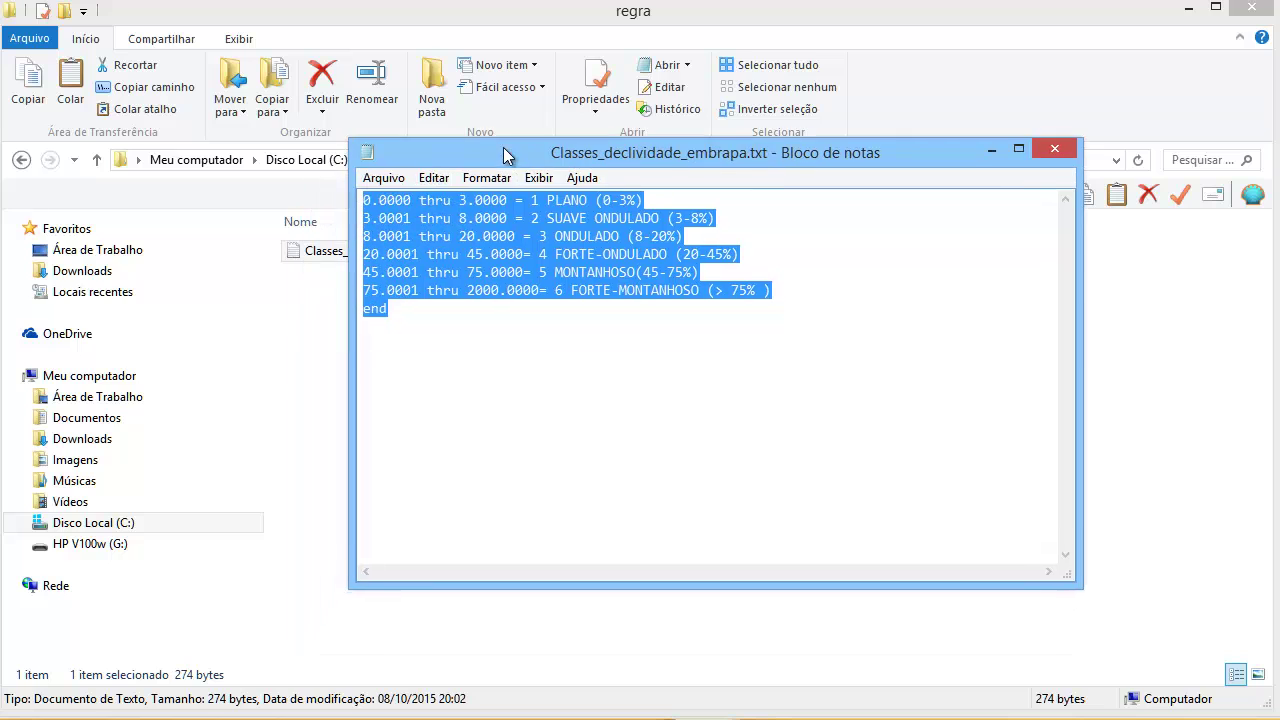
{"action": "left_click", "coordinate": [531, 236]}
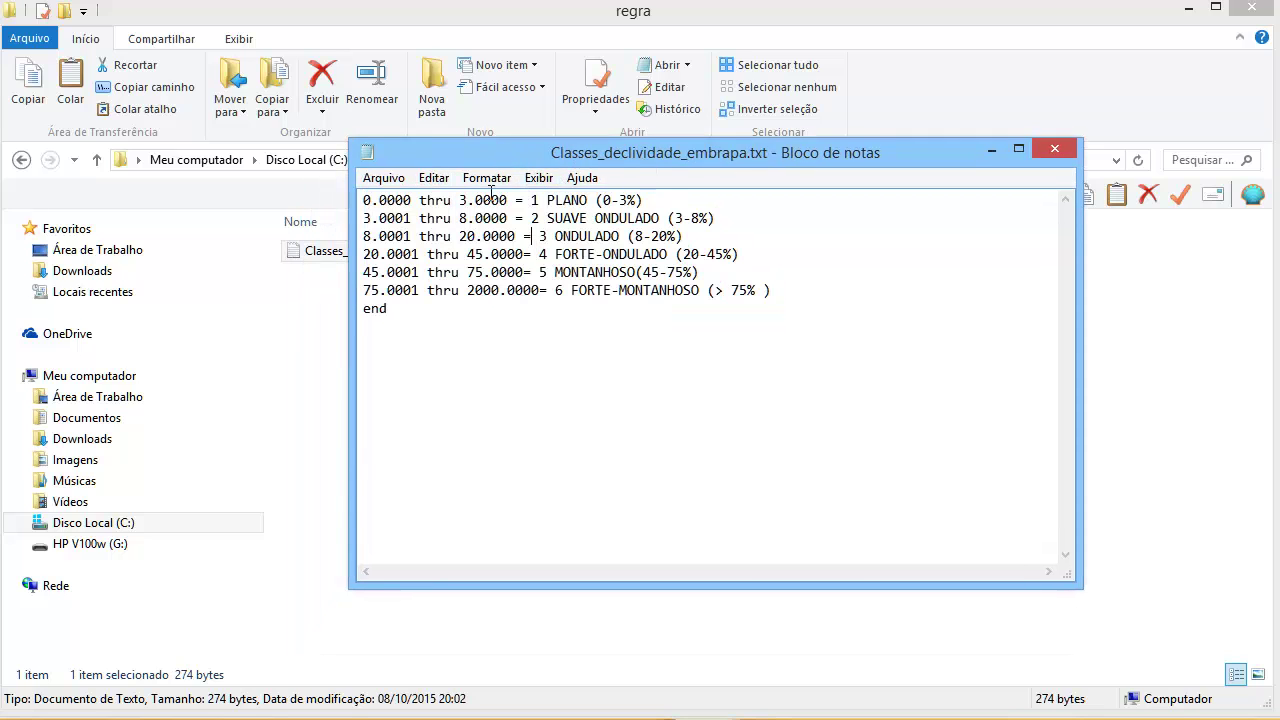
{"action": "left_click_drag", "start_coordinate": [553, 164], "coordinate": [483, 231]}
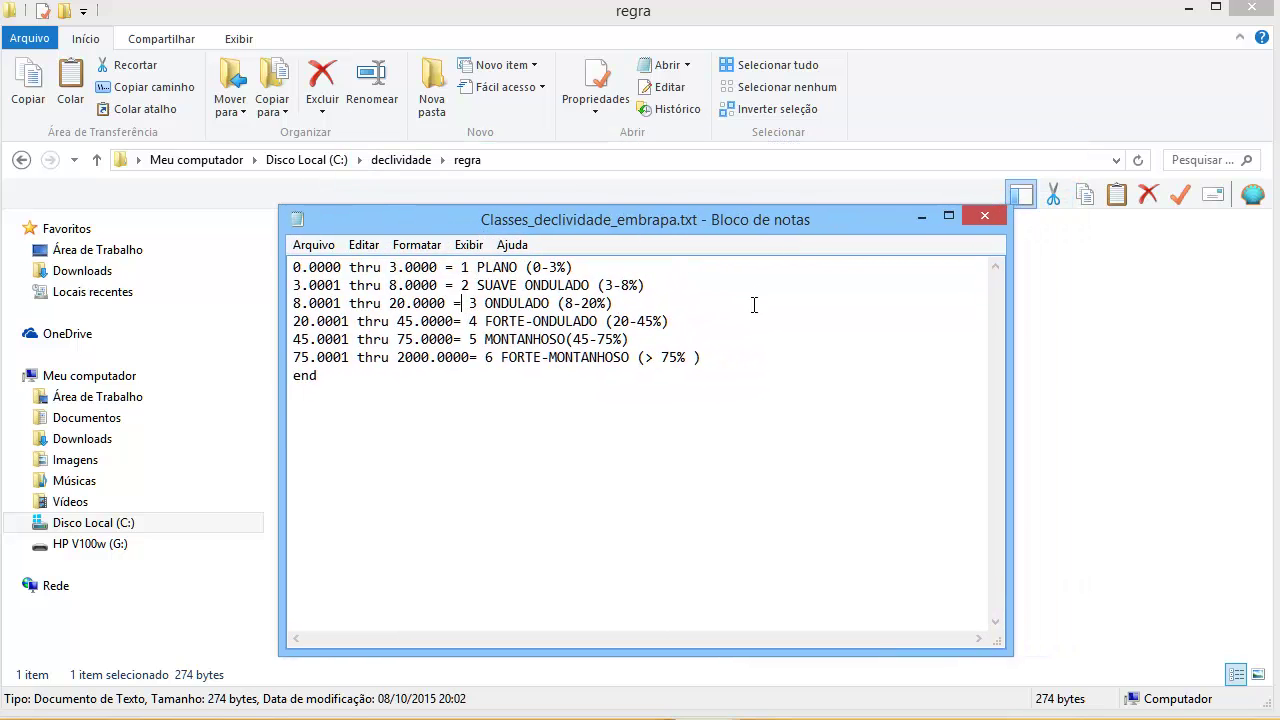
Step: Switch to QGIS and set the r.reclass rules file to C:\declividade\regra\Classes_declividade_embrapa.txt
{"action": "left_click_drag", "start_coordinate": [843, 229], "coordinate": [873, 285]}
{"action": "left_click_drag", "start_coordinate": [1037, 708], "coordinate": [850, 530]}
{"action": "left_click_drag", "start_coordinate": [659, 284], "coordinate": [669, 328]}
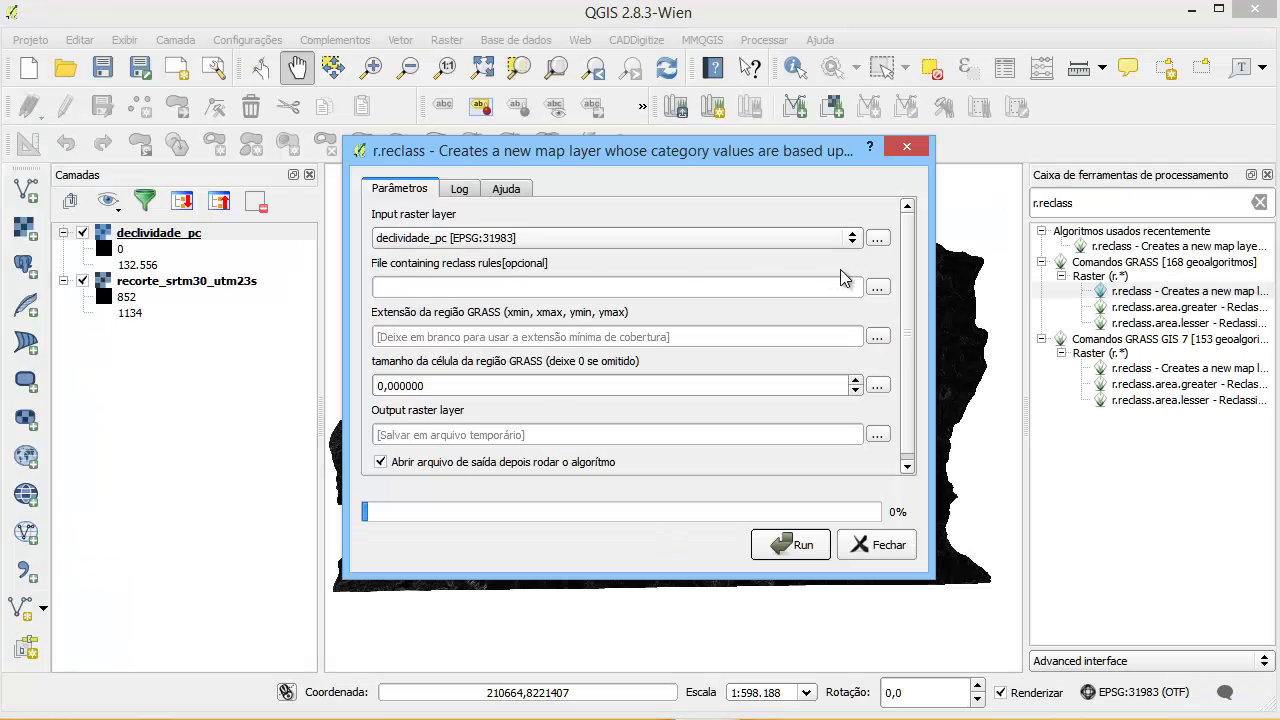
{"action": "left_click", "coordinate": [877, 287]}
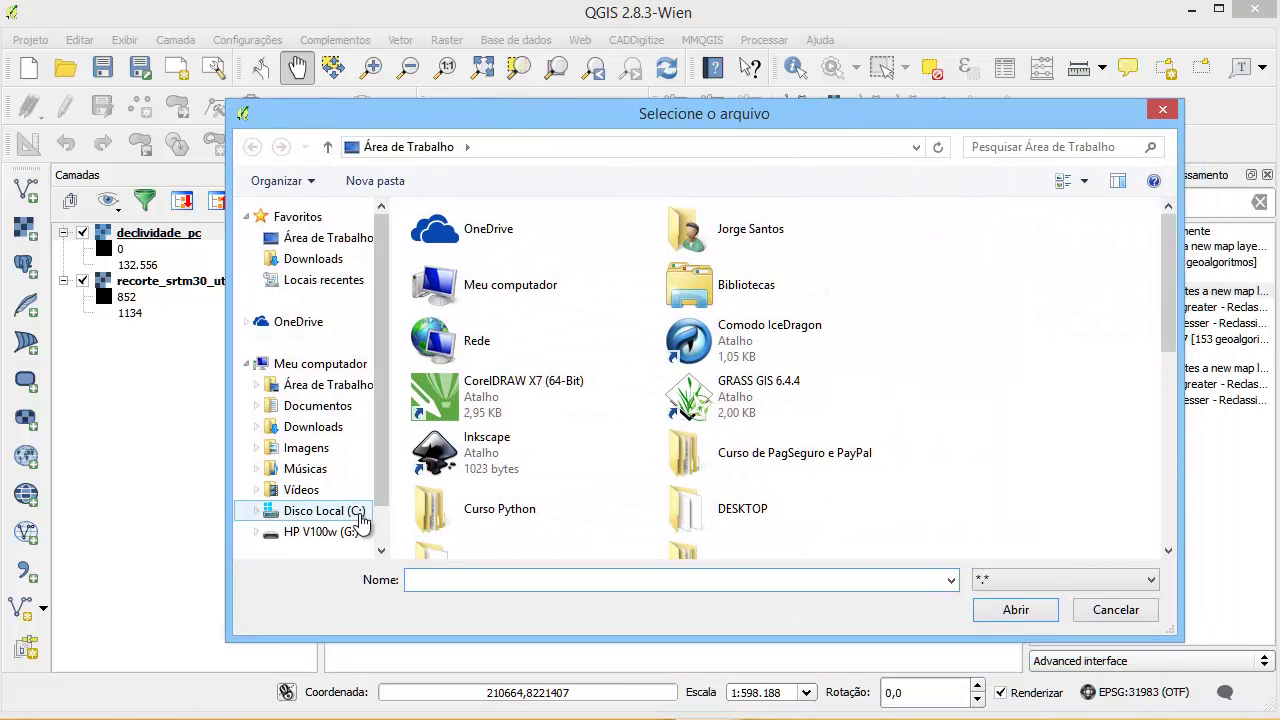
{"action": "left_click", "coordinate": [352, 512]}
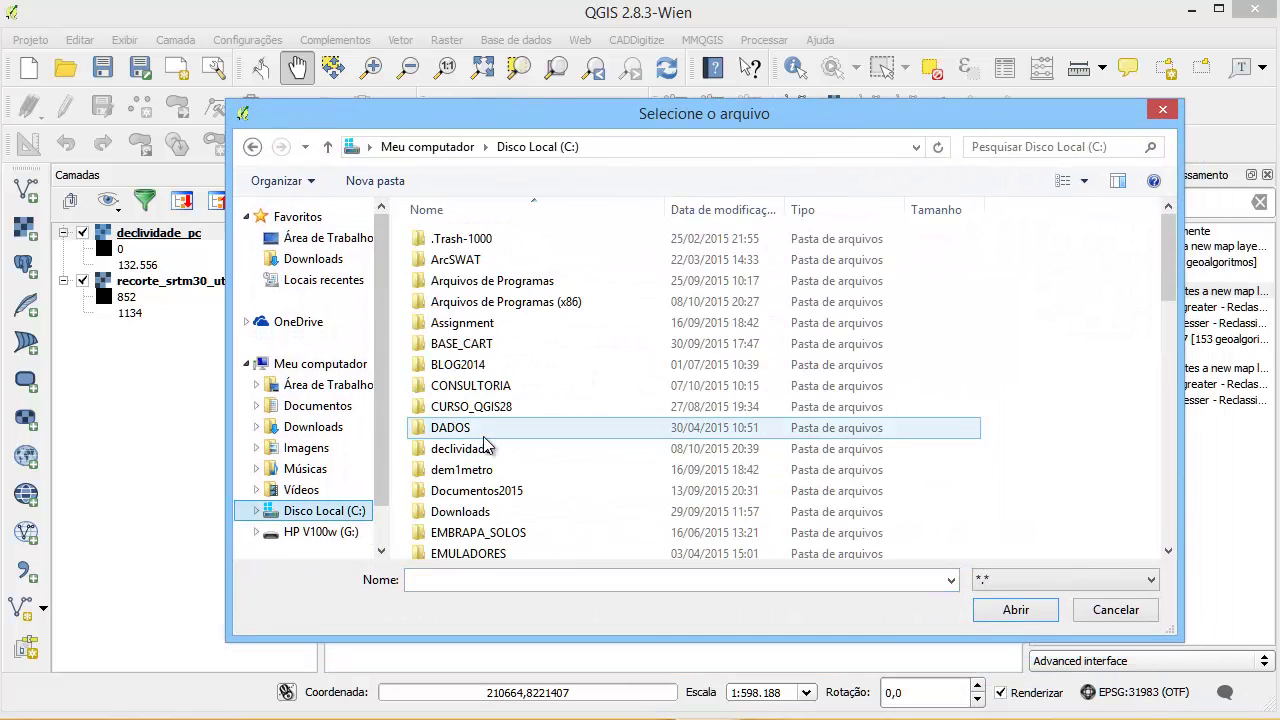
{"action": "double_click", "coordinate": [490, 449]}
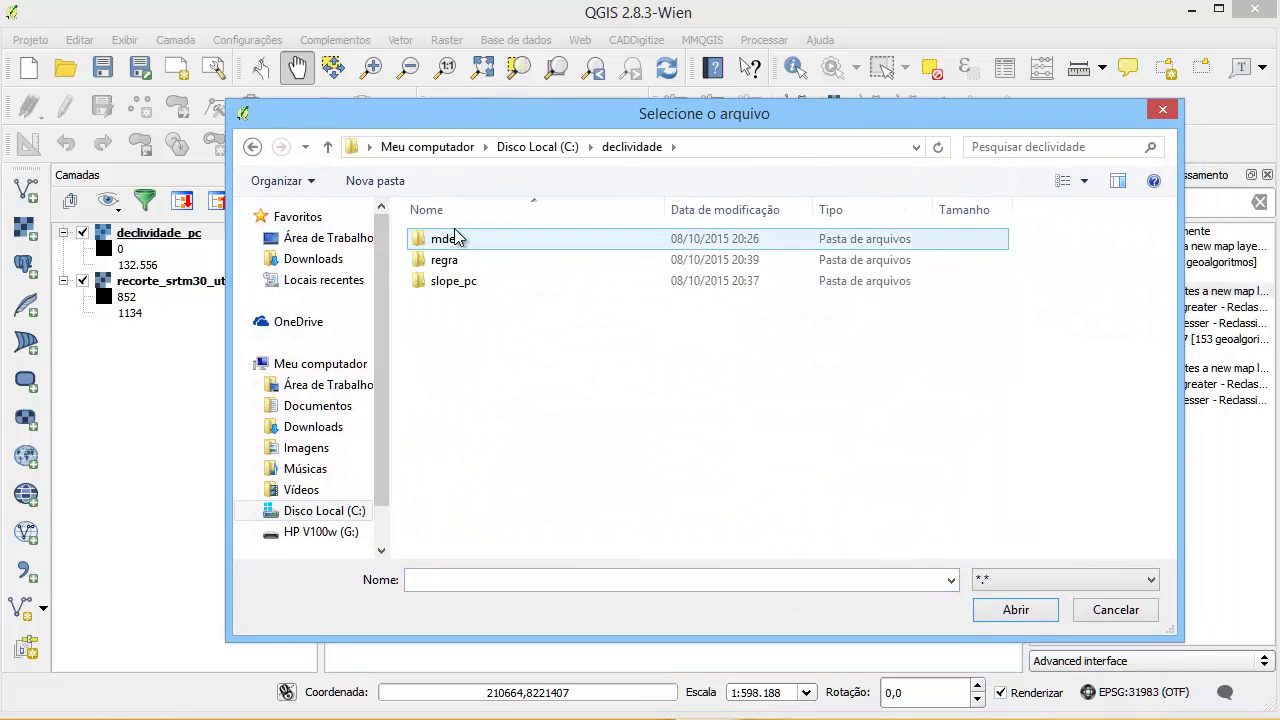
{"action": "double_click", "coordinate": [445, 260]}
{"action": "left_click", "coordinate": [478, 241]}
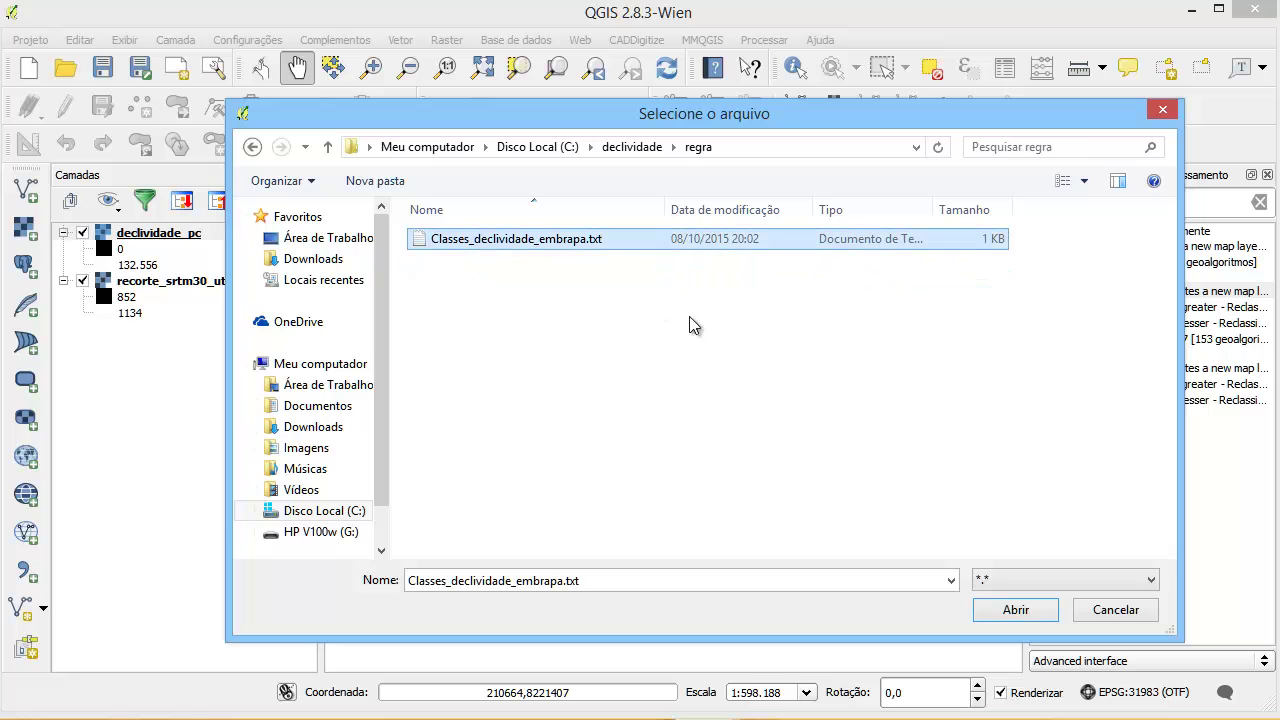
{"action": "left_click", "coordinate": [1012, 613]}
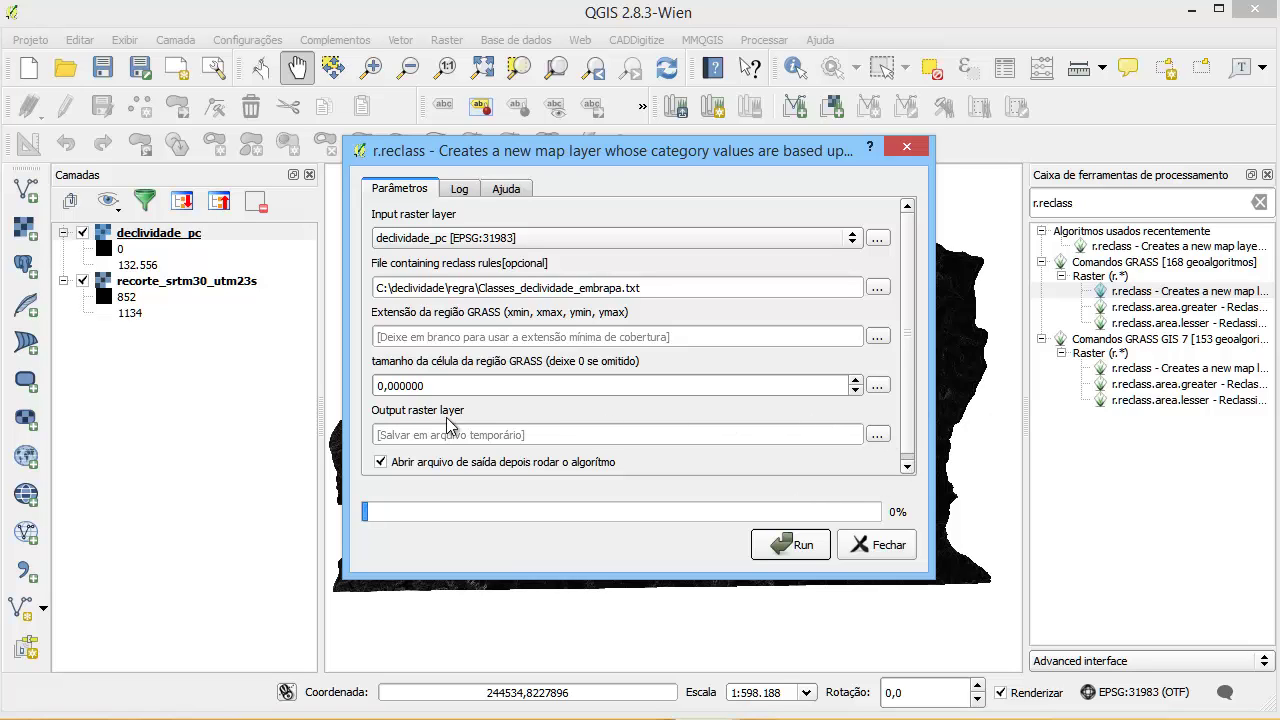
Step: Choose to save the output raster to a file and create a new folder named reclass in C:\declividade
{"action": "left_click", "coordinate": [877, 434]}
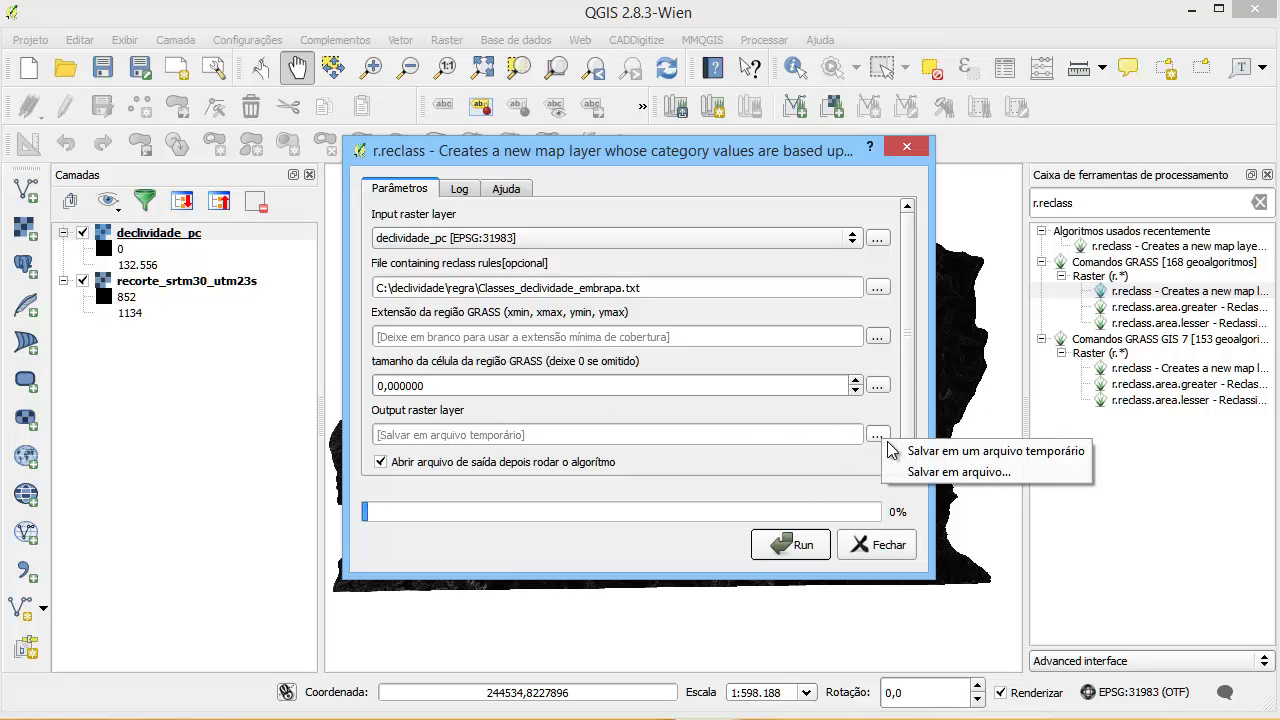
{"action": "left_click", "coordinate": [951, 472]}
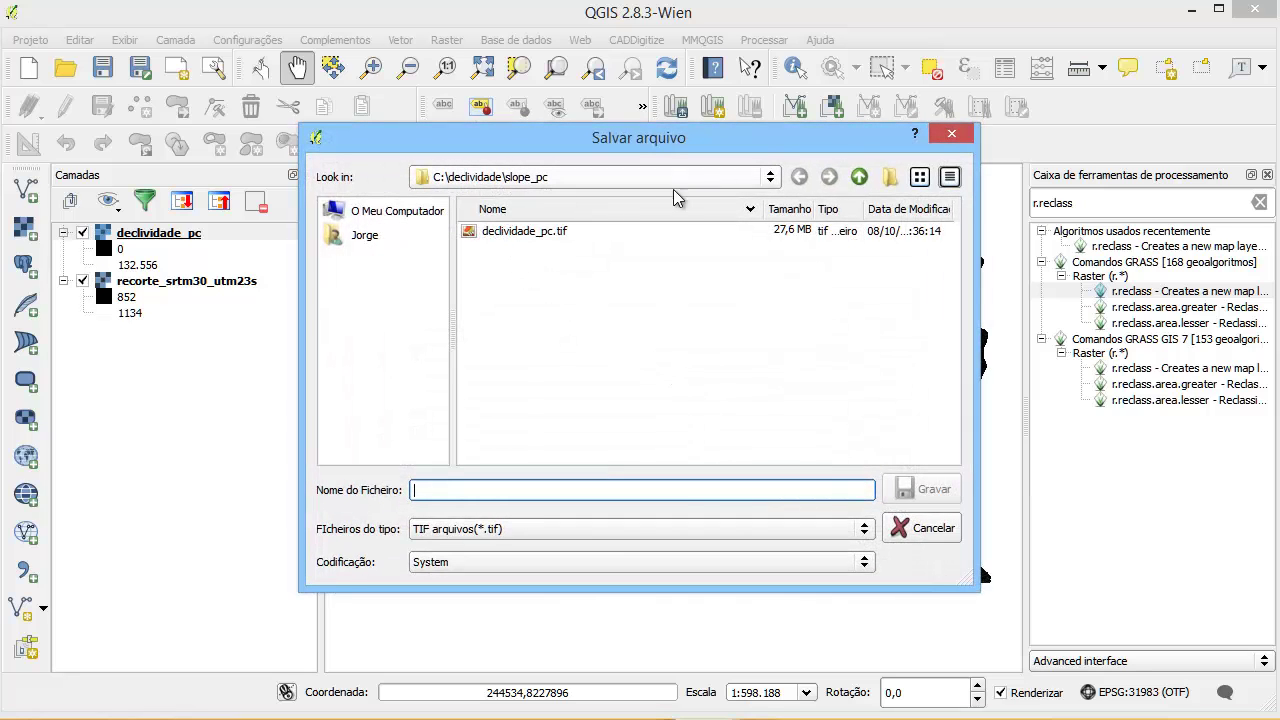
{"action": "left_click", "coordinate": [859, 177]}
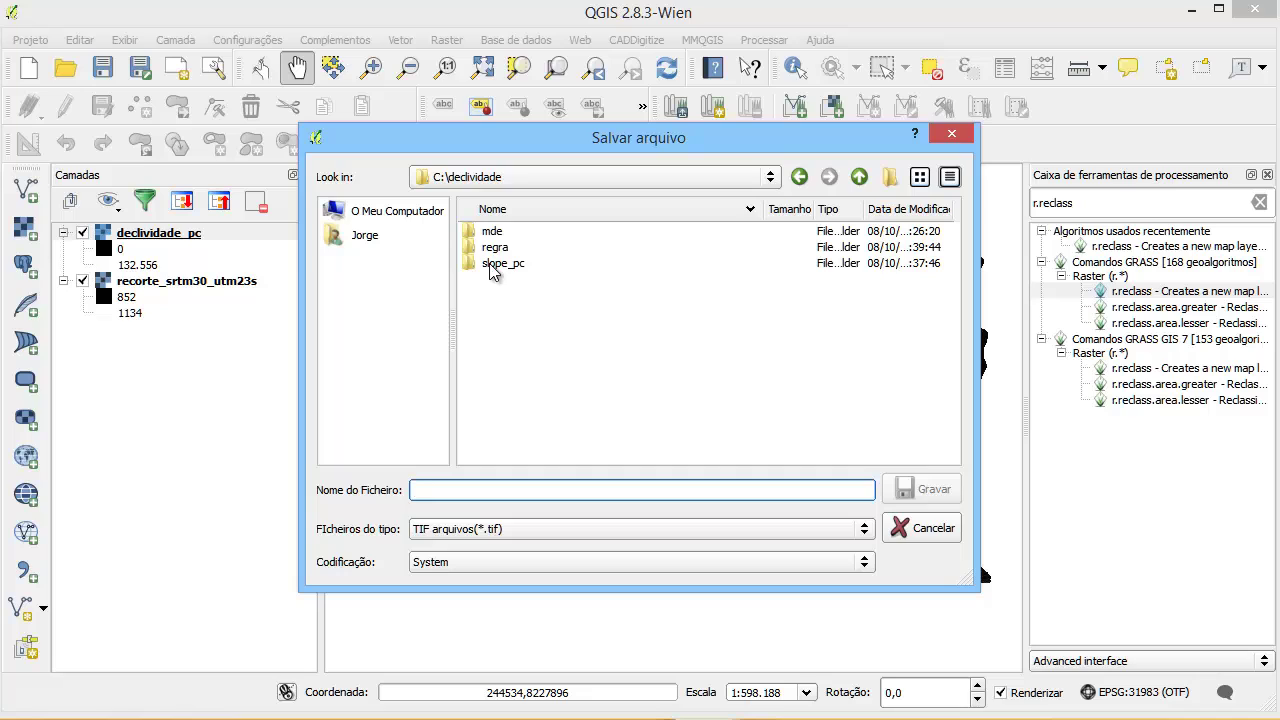
{"action": "left_click_drag", "start_coordinate": [490, 272], "coordinate": [511, 290]}
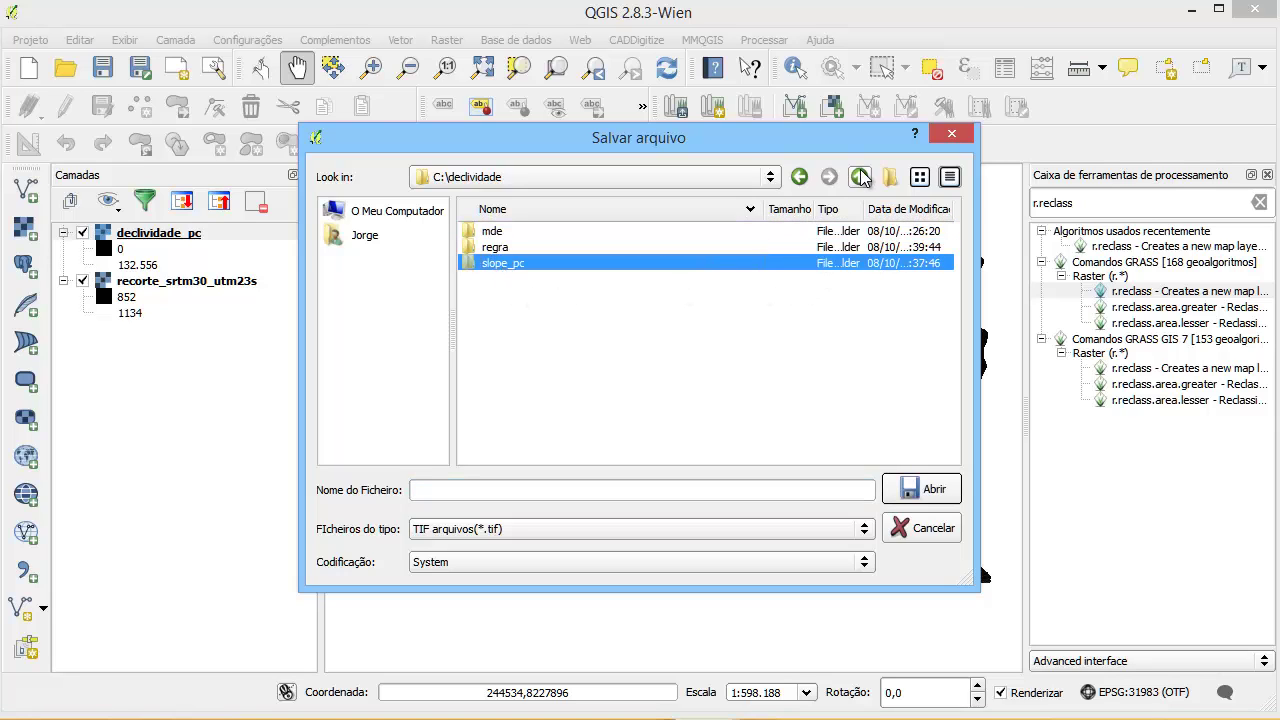
{"action": "left_click", "coordinate": [888, 176]}
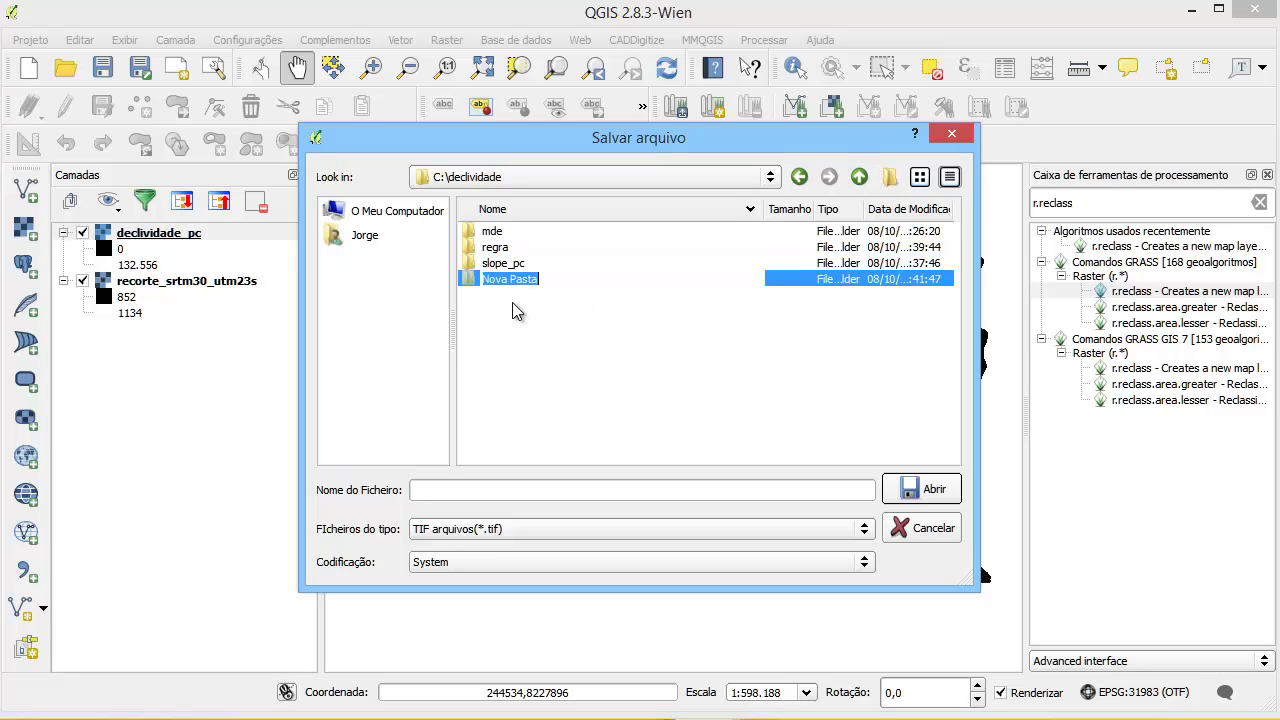
{"action": "type", "text": "reclass"}
{"action": "key", "text": "Return"}
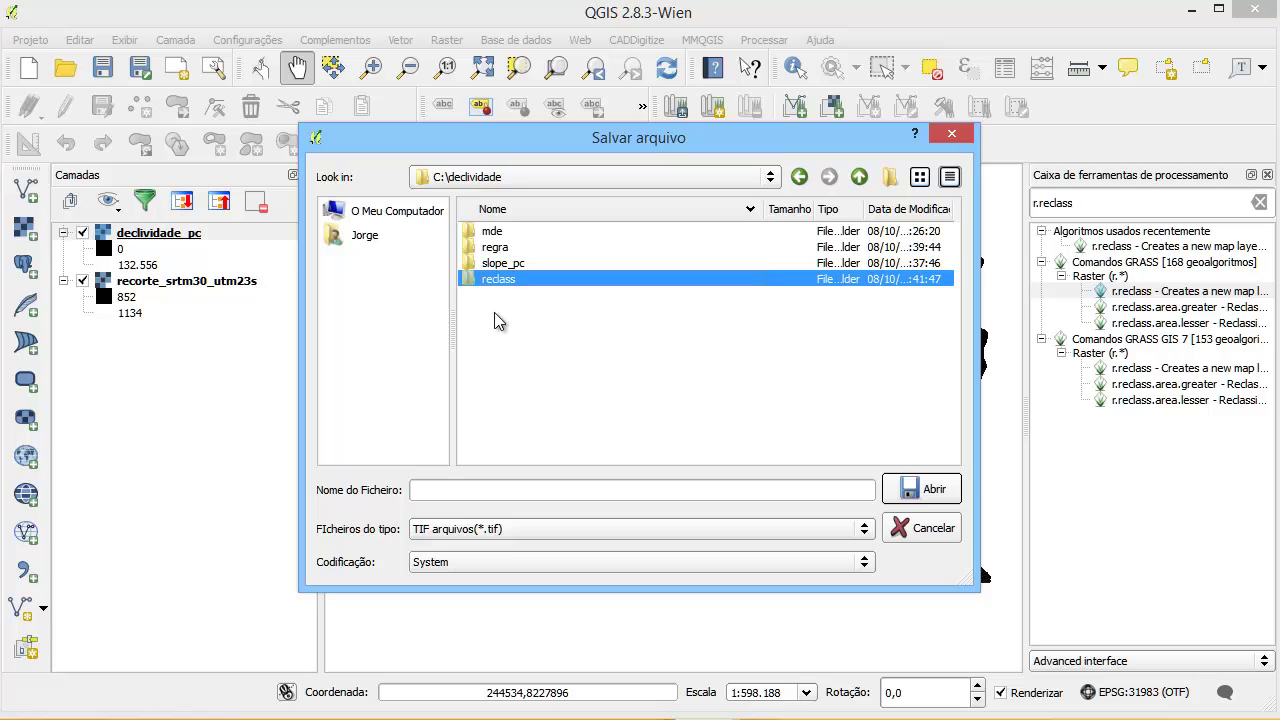
Step: Set the output raster file to declividade_embrapa in the reclass folder, as TIF
{"action": "double_click", "coordinate": [525, 289]}
{"action": "left_click", "coordinate": [453, 490]}
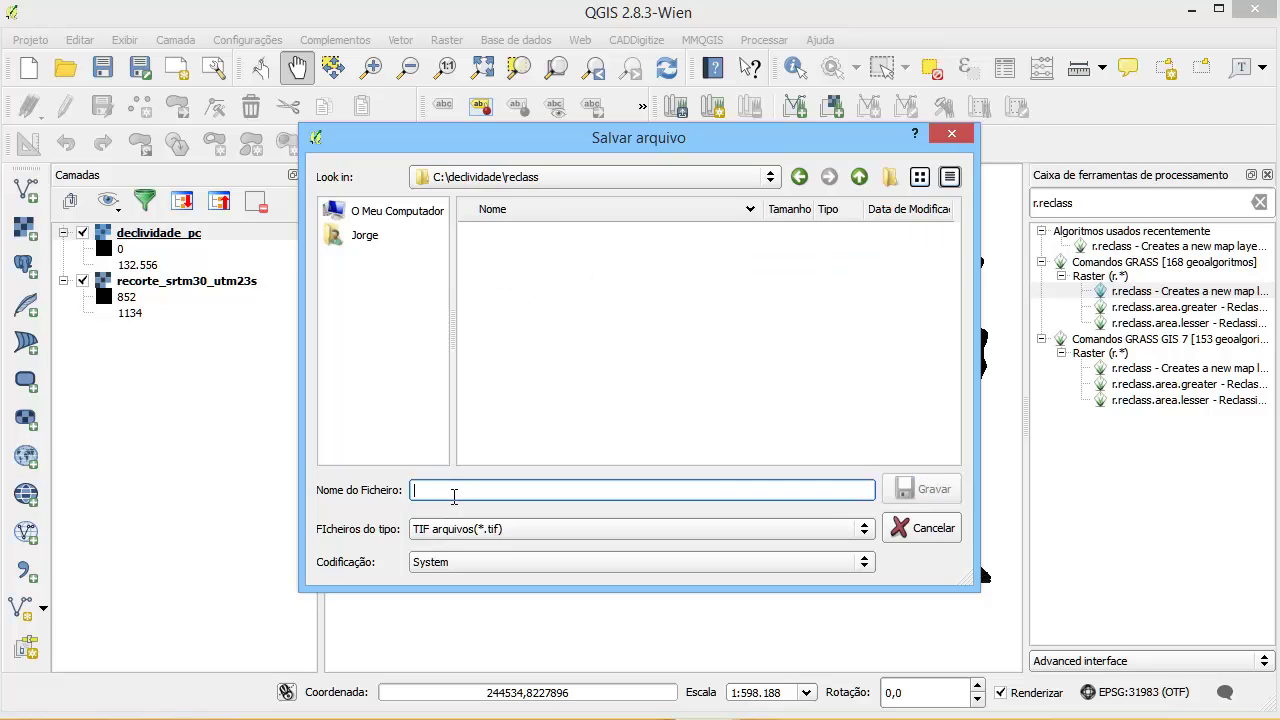
{"action": "type", "text": "declividade_embrapa"}
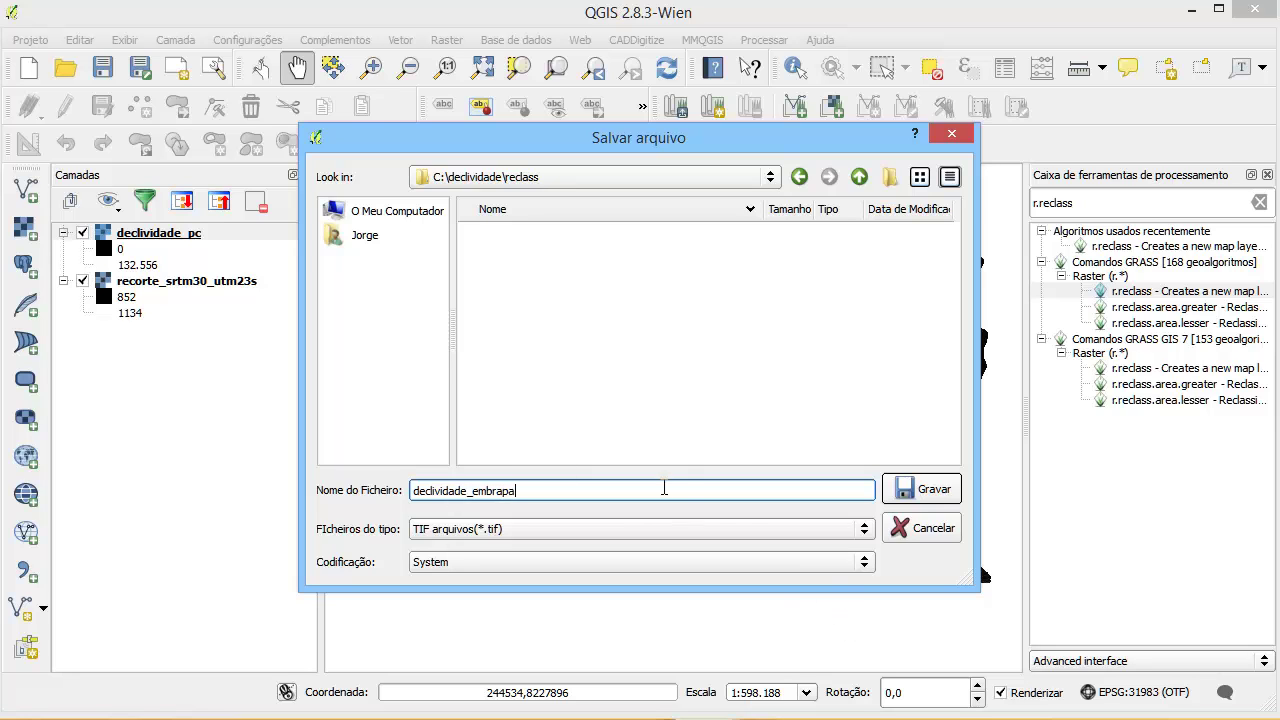
{"action": "left_click", "coordinate": [919, 490]}
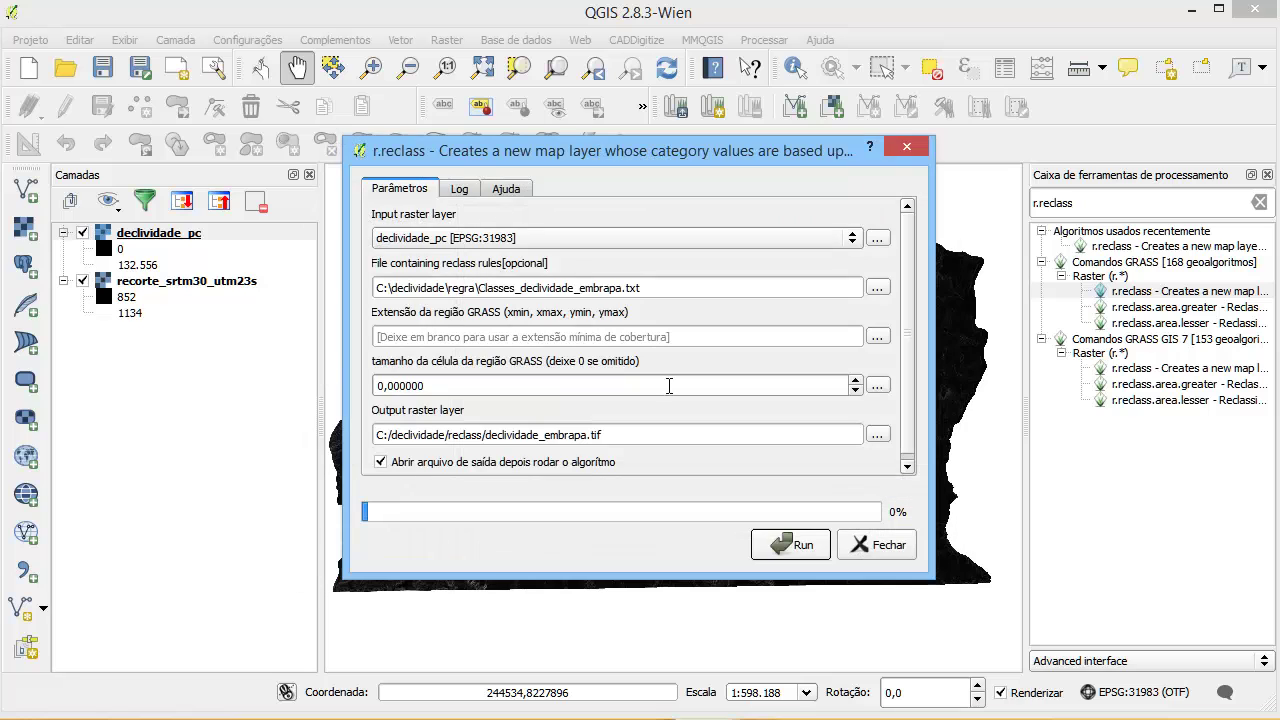
Step: Run the r.reclass reclassification and close its dialog
{"action": "left_click", "coordinate": [791, 545]}
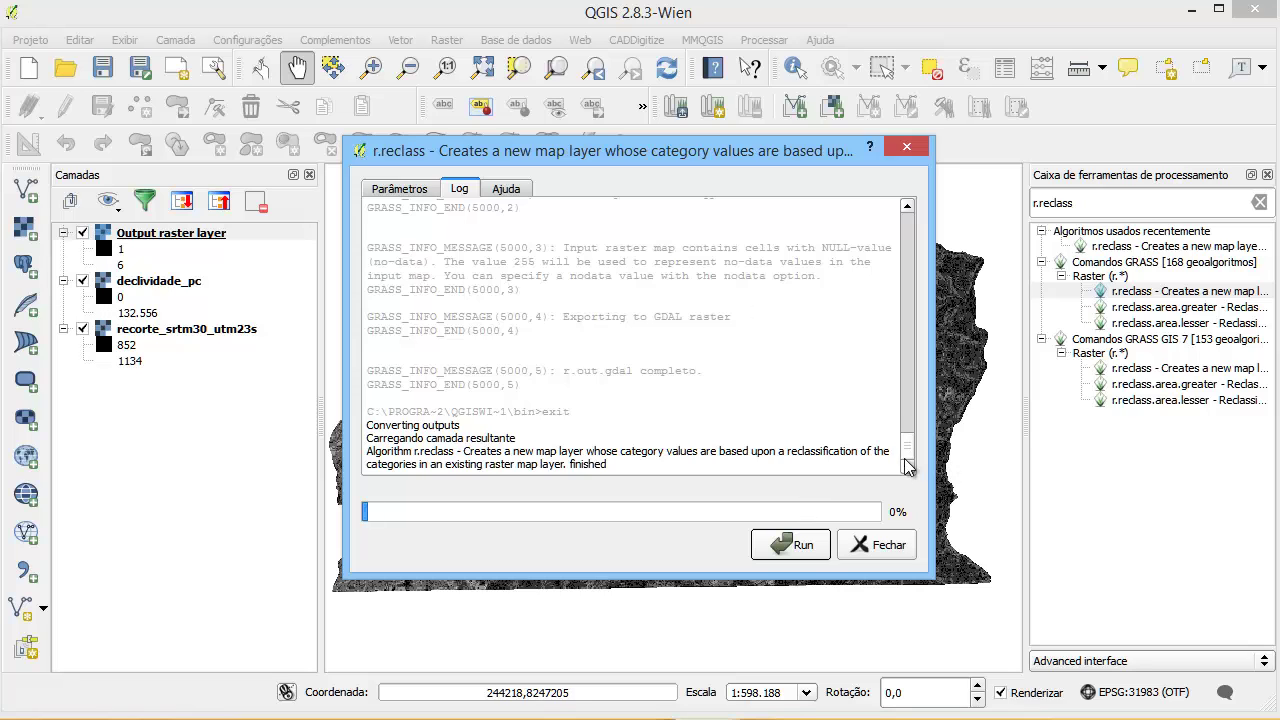
{"action": "mouse_move", "coordinate": [910, 466]}
{"action": "left_mouse_down"}
{"action": "mouse_move", "coordinate": [922, 340]}
{"action": "mouse_move", "coordinate": [918, 465]}
{"action": "left_mouse_up"}
{"action": "left_click", "coordinate": [895, 552]}
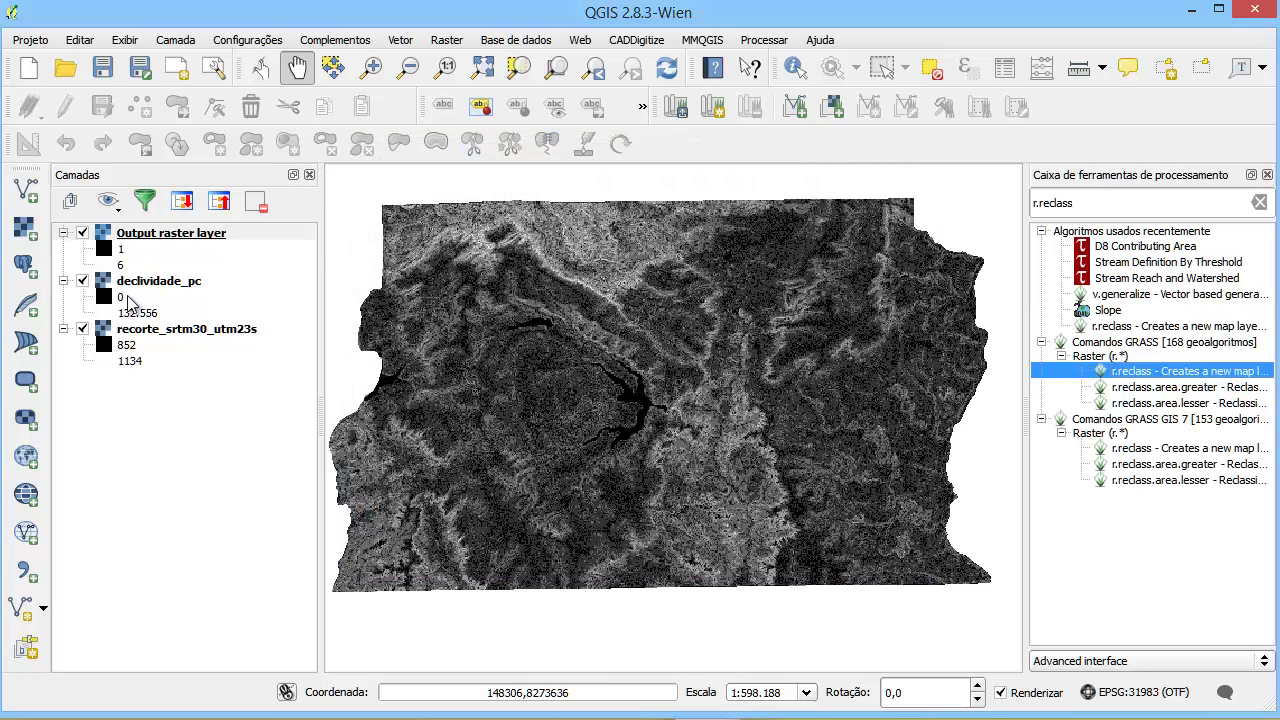
Step: Remove the temporary Output raster layer from the project
{"action": "left_click", "coordinate": [170, 301]}
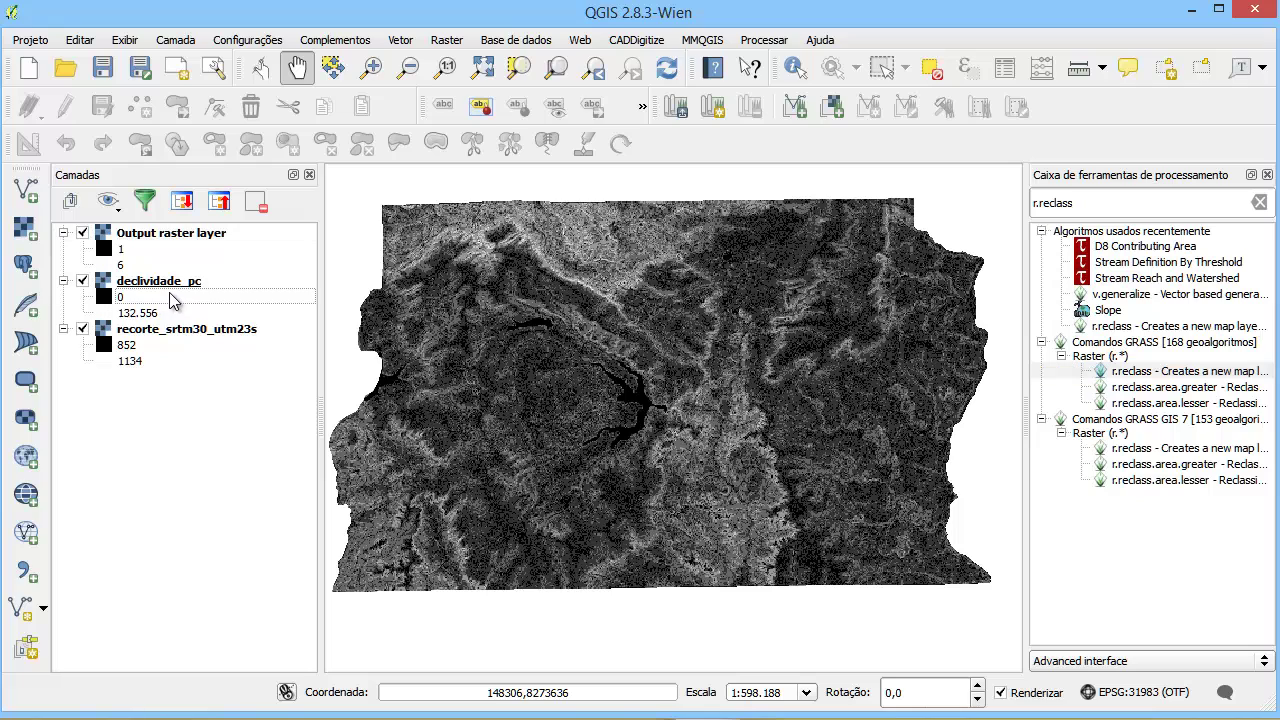
{"action": "left_click", "coordinate": [175, 238]}
{"action": "left_click", "coordinate": [255, 201]}
Step: Add the raster declividade_embrapa.tif from C:\declividade\reclass to the project
{"action": "left_click", "coordinate": [25, 228]}
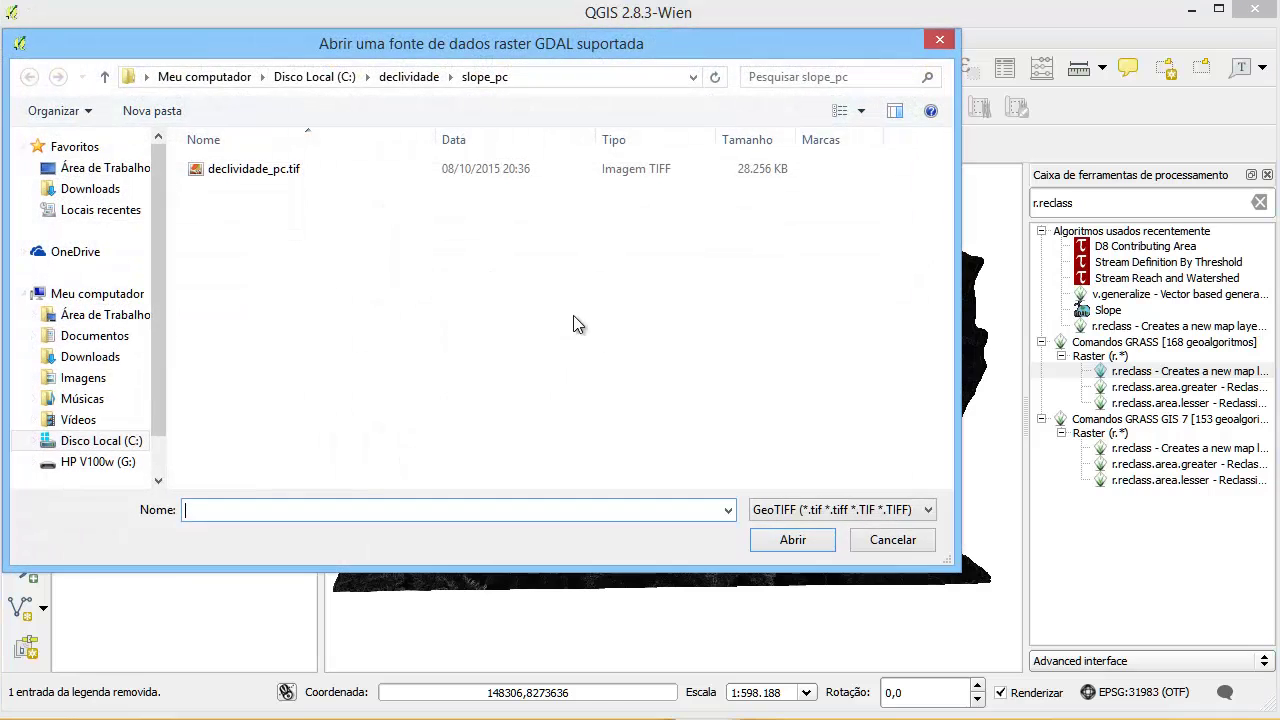
{"action": "left_click", "coordinate": [415, 77]}
{"action": "left_click", "coordinate": [225, 215]}
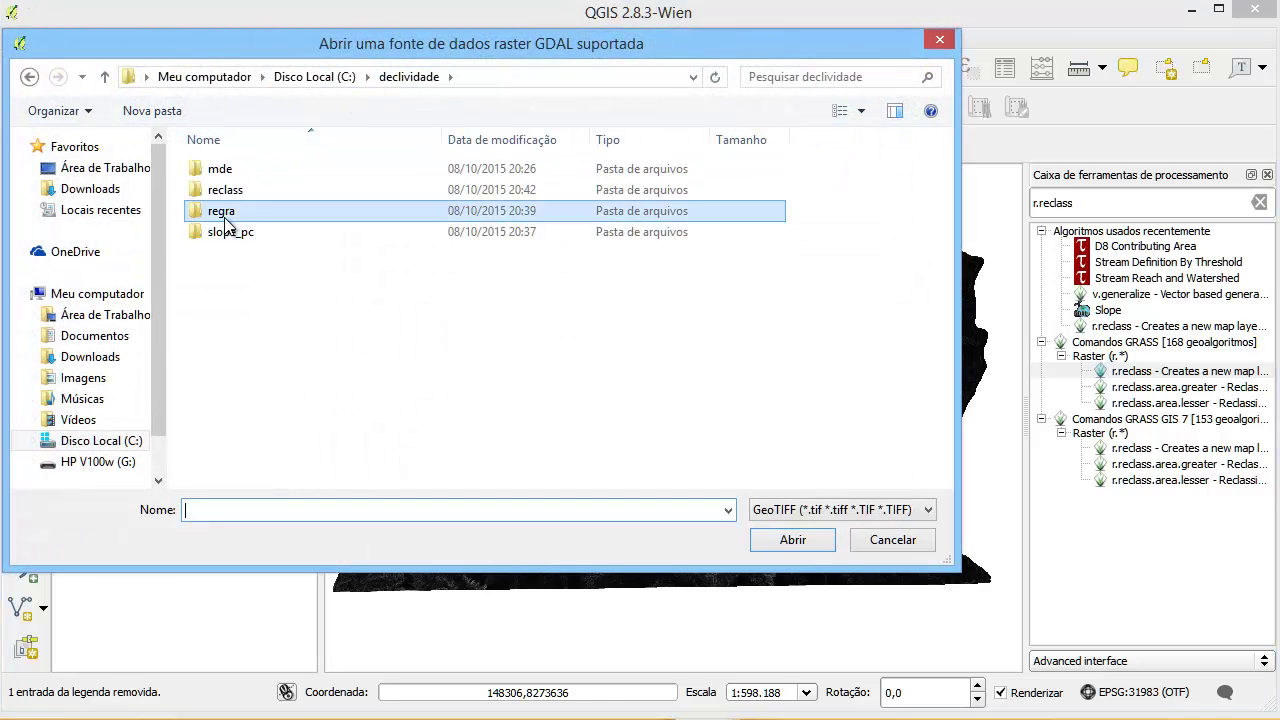
{"action": "double_click", "coordinate": [225, 220]}
{"action": "left_click", "coordinate": [408, 77]}
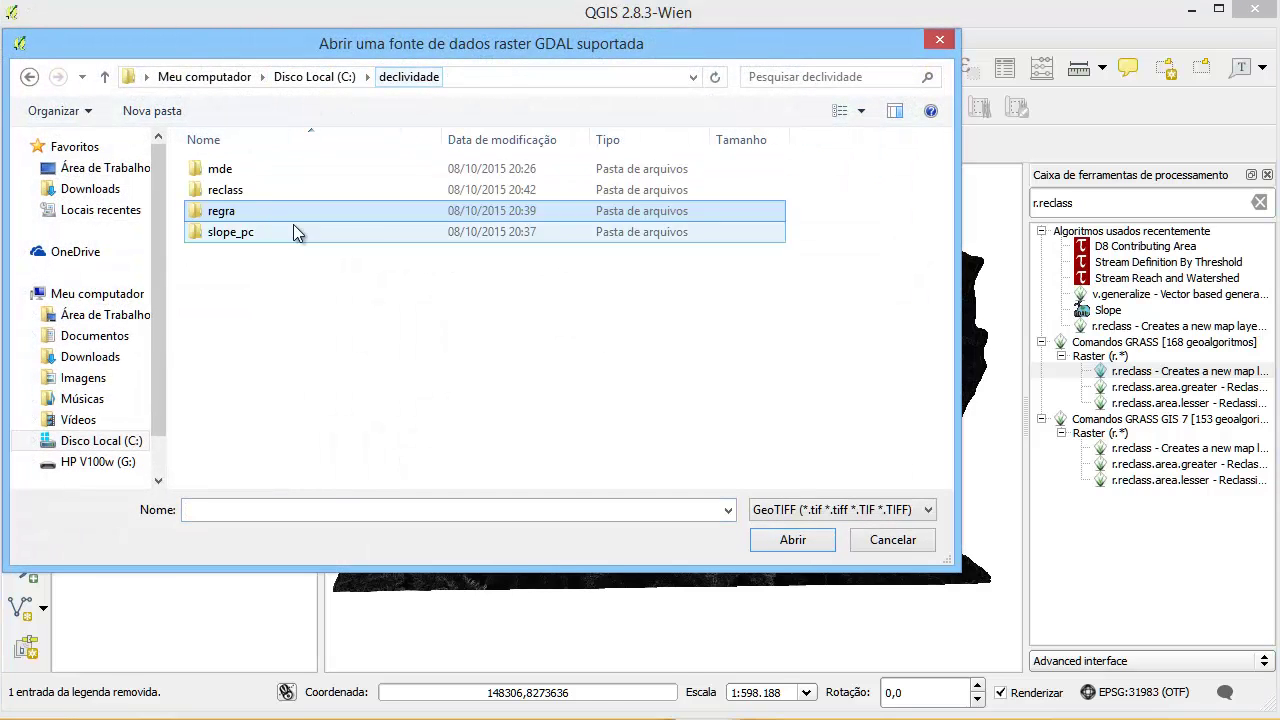
{"action": "double_click", "coordinate": [240, 188]}
{"action": "left_click", "coordinate": [470, 169]}
{"action": "left_click", "coordinate": [828, 541]}
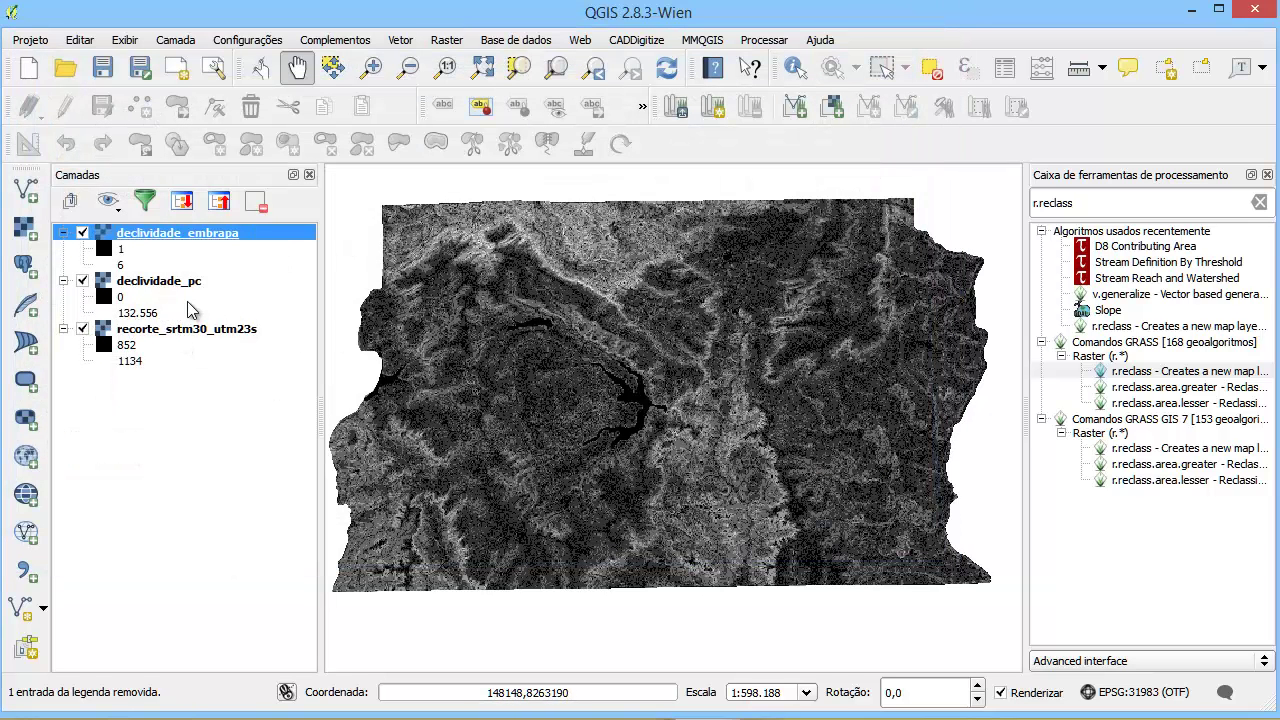
Step: Remove the declividade_pc and recorte_srtm30_utm23s layers, keeping only declividade_embrapa in the project
{"action": "left_click", "coordinate": [83, 282]}
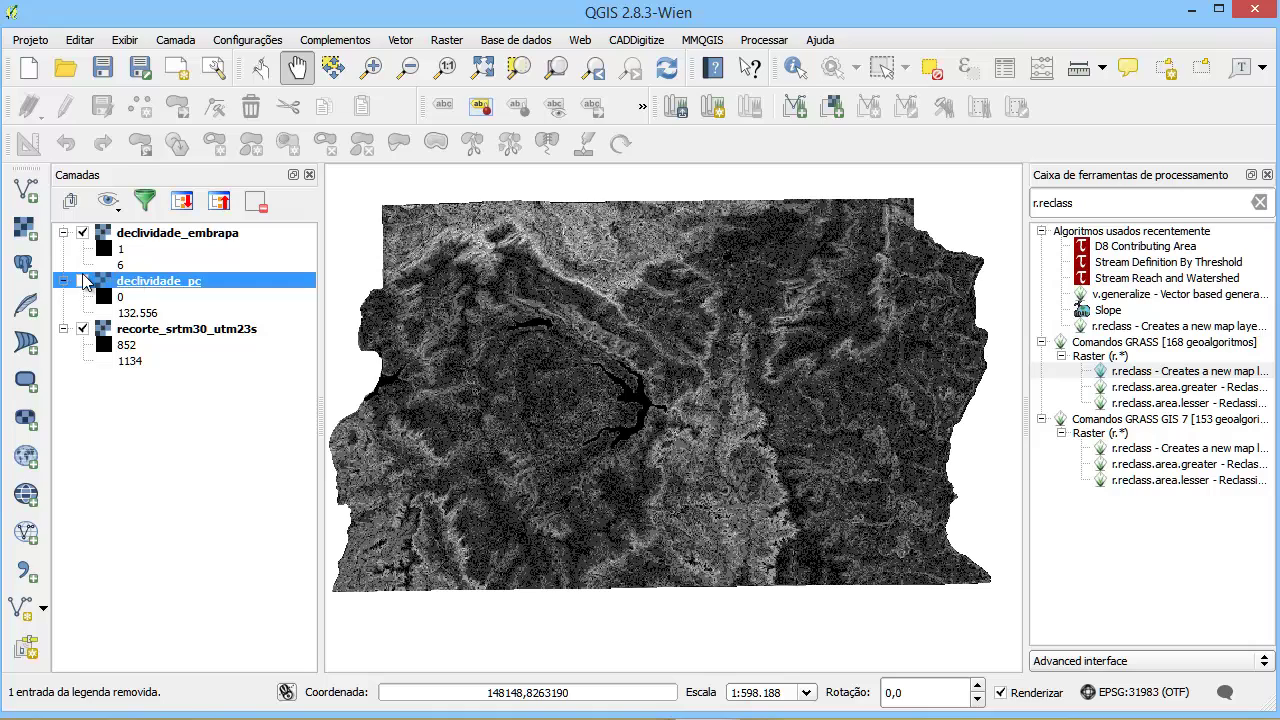
{"action": "left_click", "coordinate": [255, 202]}
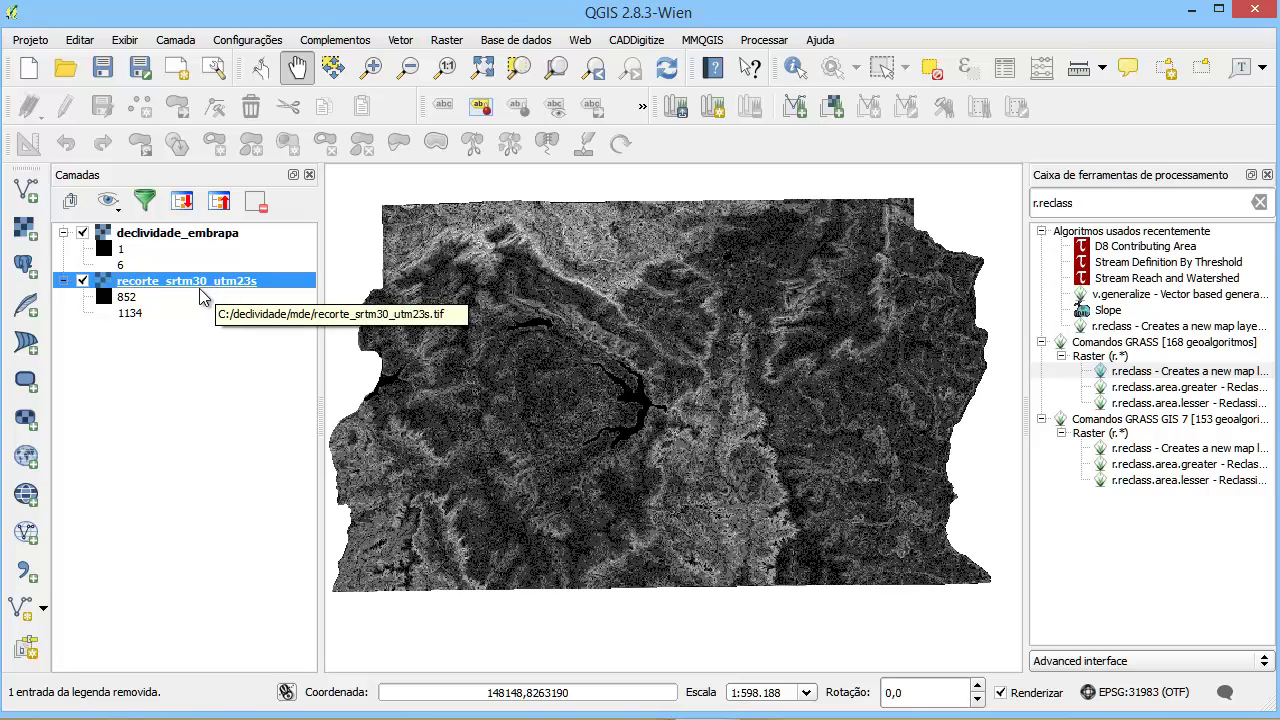
{"action": "left_click", "coordinate": [255, 203]}
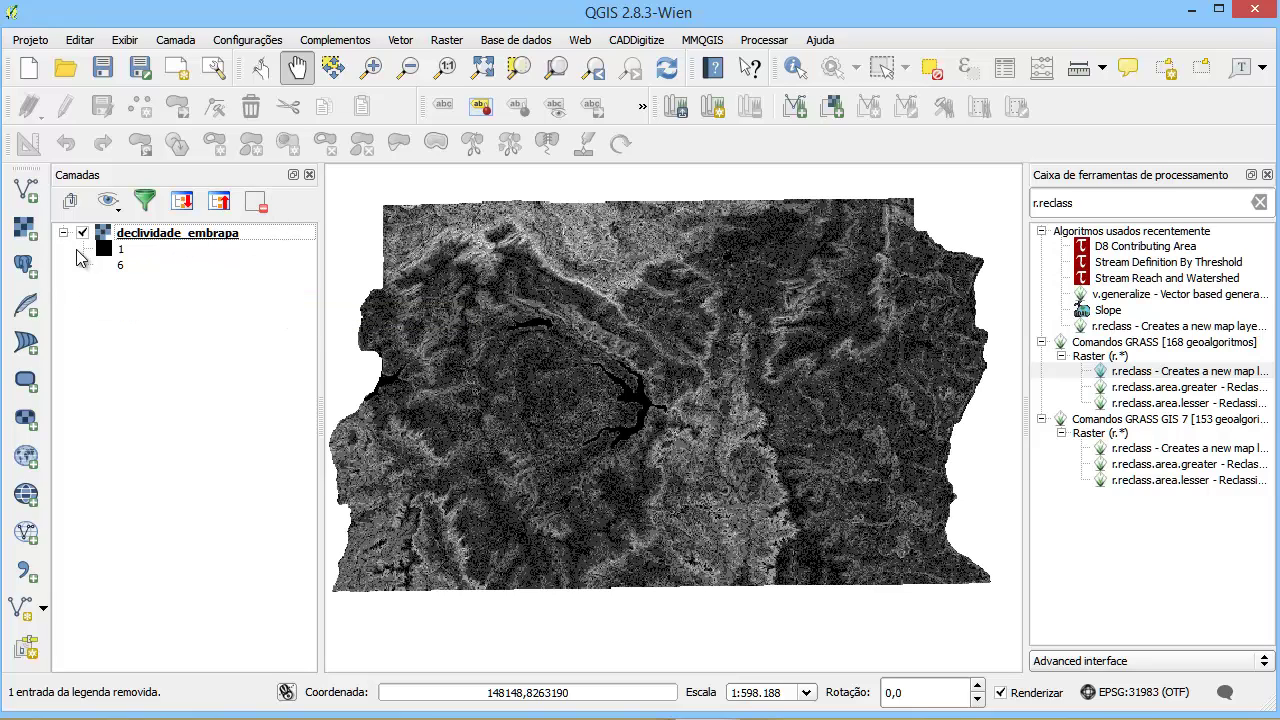
Step: Add the raster declividade_pc.tif from C:\declividade\slope_pc to the project
{"action": "left_click", "coordinate": [27, 228]}
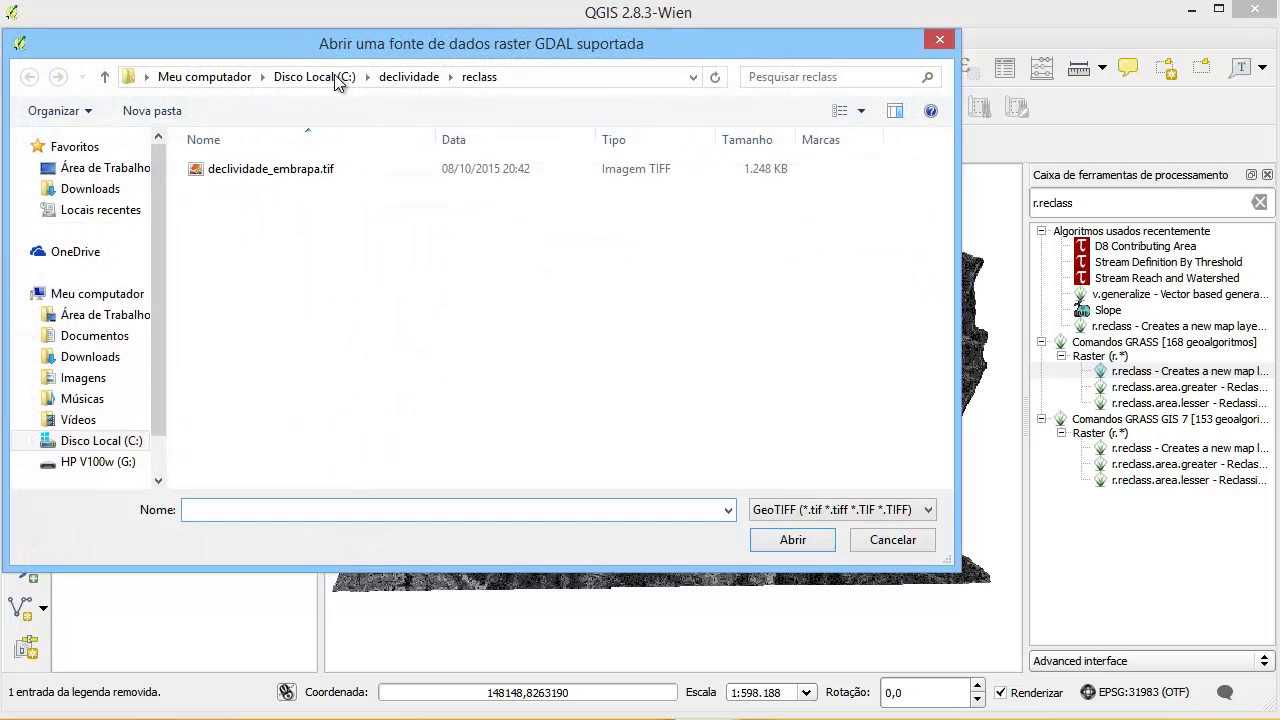
{"action": "left_click", "coordinate": [401, 84]}
{"action": "left_click", "coordinate": [230, 231]}
{"action": "left_click", "coordinate": [231, 231]}
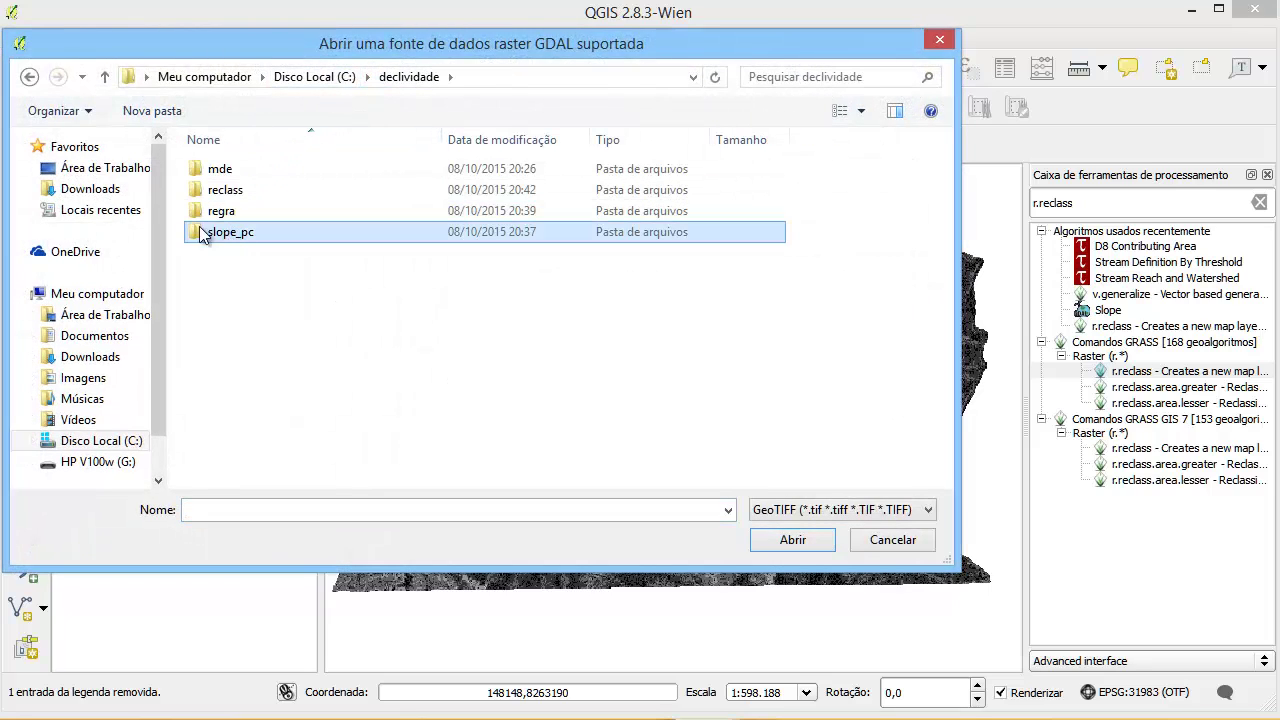
{"action": "double_click", "coordinate": [229, 243]}
{"action": "left_click", "coordinate": [229, 168]}
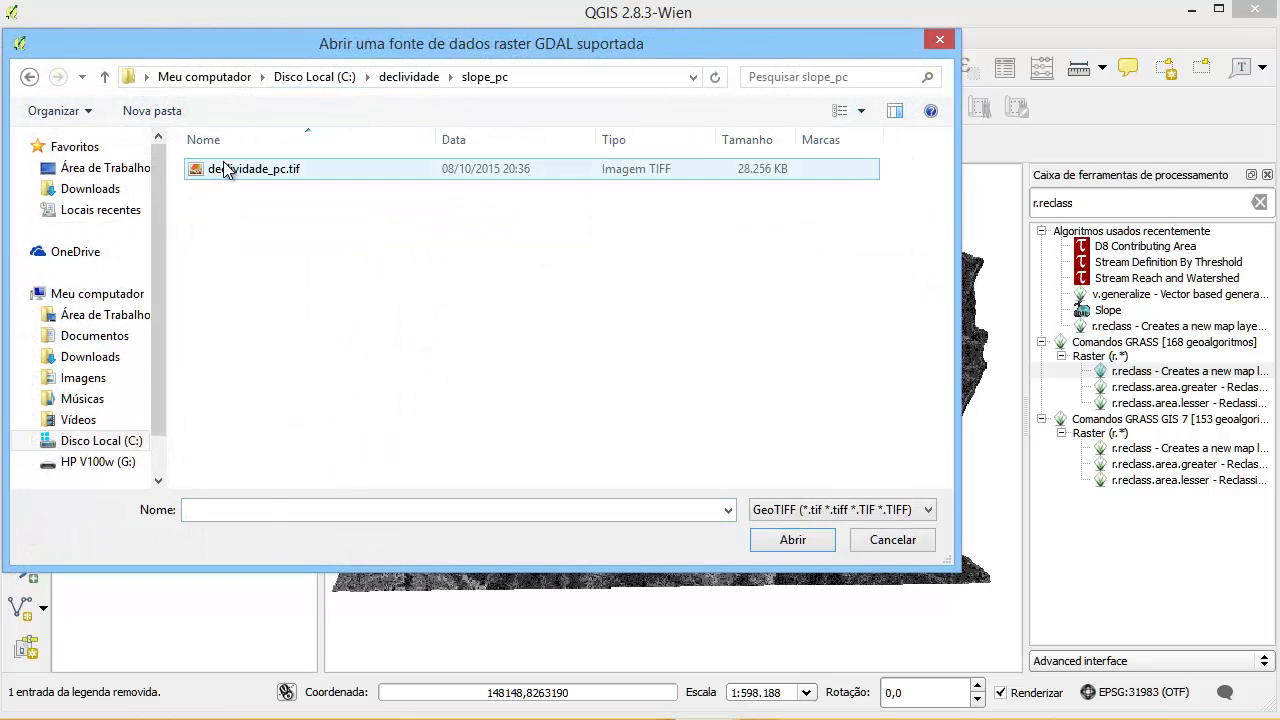
{"action": "left_click", "coordinate": [791, 539]}
Step: Move declividade_pc below declividade_embrapa and toggle the reclassified layer off and on to compare the two rasters
{"action": "left_click_drag", "start_coordinate": [140, 236], "coordinate": [170, 357]}
{"action": "left_click", "coordinate": [160, 282]}
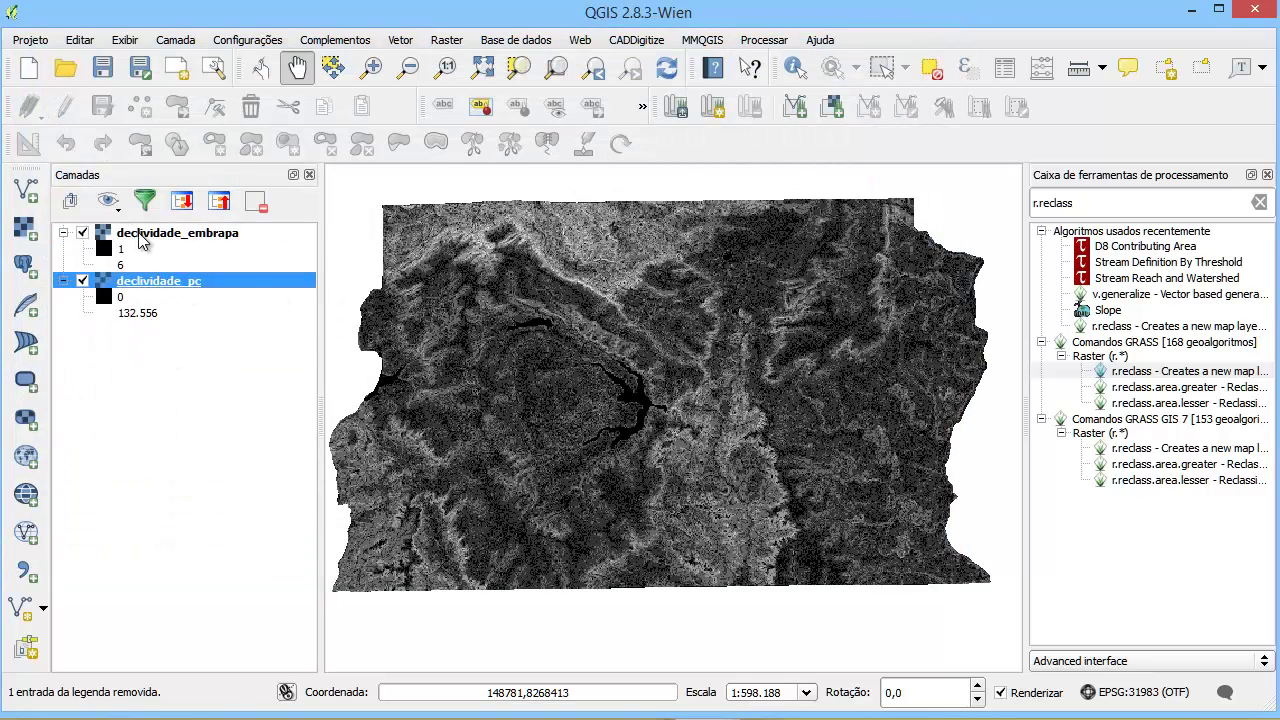
{"action": "left_click", "coordinate": [123, 238]}
{"action": "left_click", "coordinate": [84, 233]}
{"action": "left_click", "coordinate": [84, 233]}
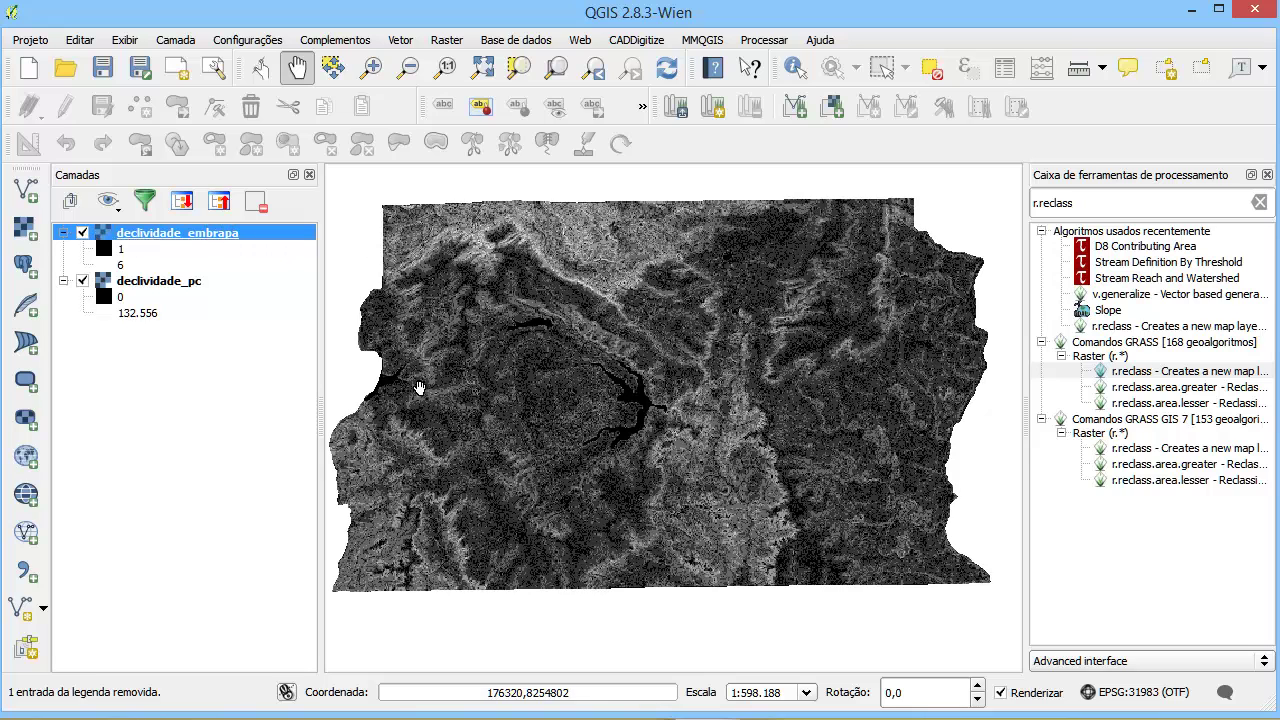
Step: Switch to Notepad with Classes_declividade_embrapa.txt and place its window beside the layer list to consult the class rules
{"action": "key", "text": "alt+Tab"}
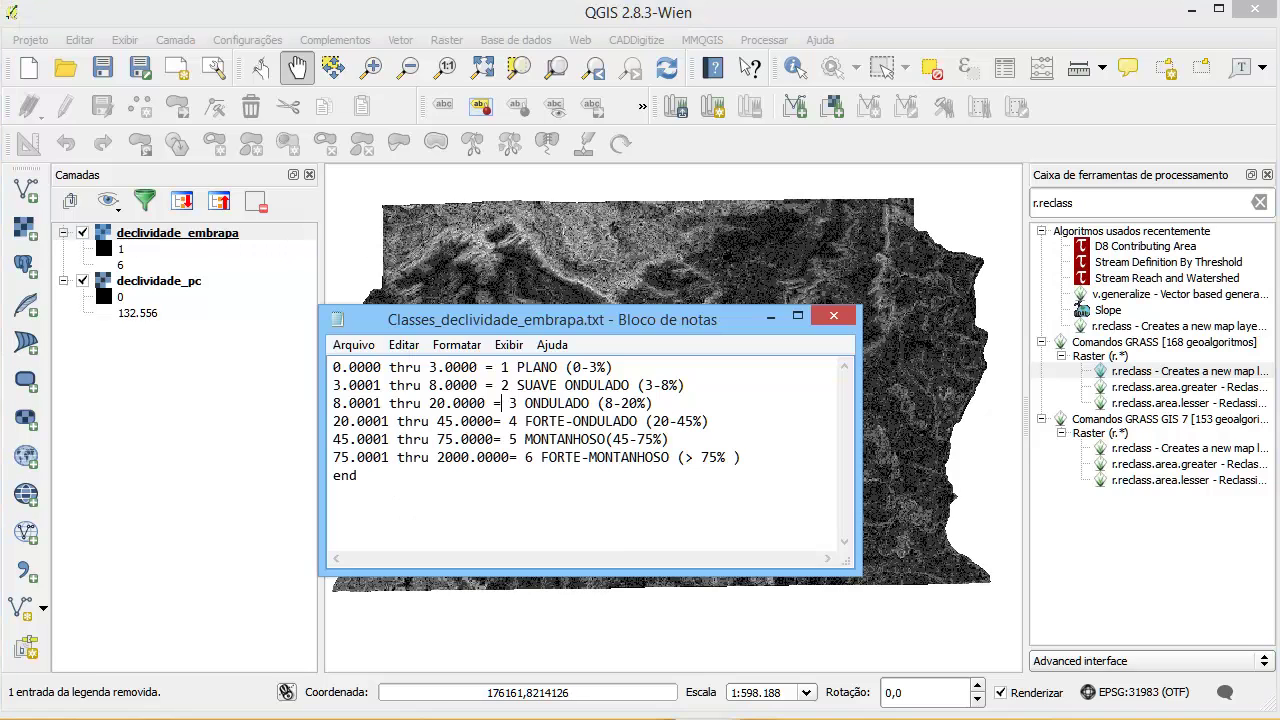
{"action": "left_click_drag", "start_coordinate": [505, 301], "coordinate": [681, 182]}
{"action": "left_click_drag", "start_coordinate": [600, 189], "coordinate": [924, 238]}
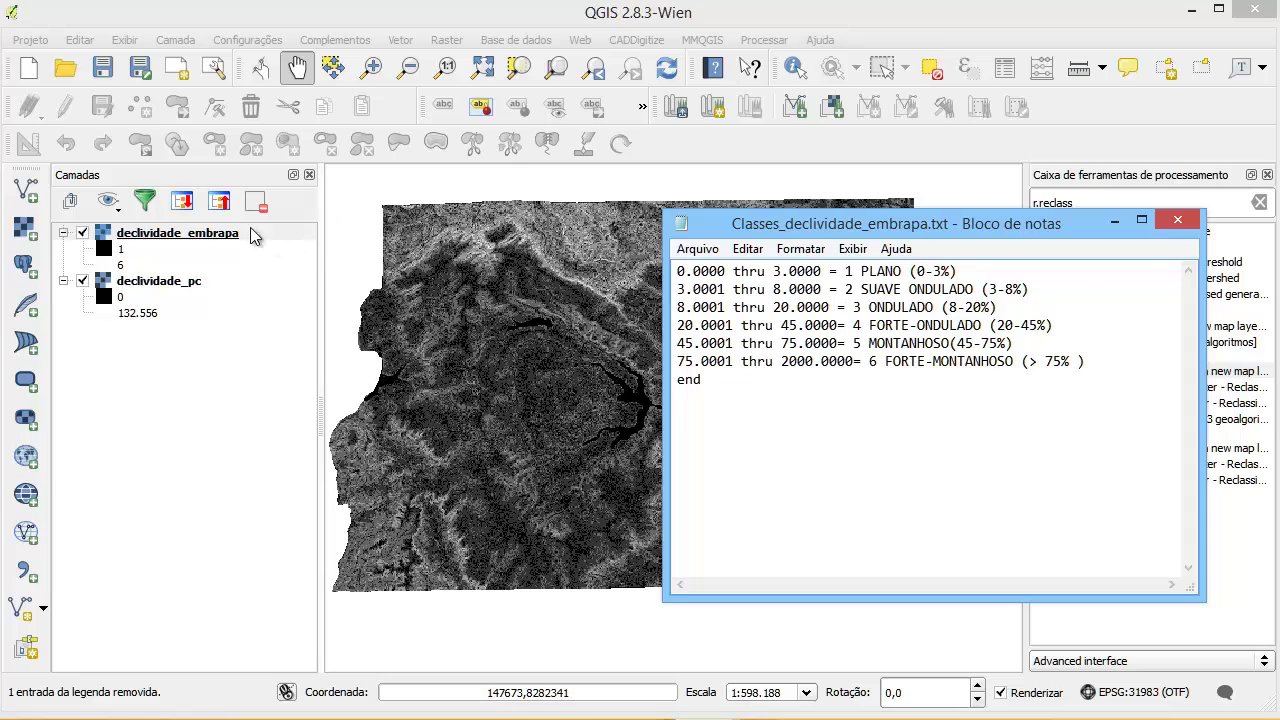
Step: Open the style properties of declividade_embrapa and set its render type to single-band pseudocolor (Banda simples falsa-cor)
{"action": "left_click", "coordinate": [157, 235]}
{"action": "double_click", "coordinate": [157, 235]}
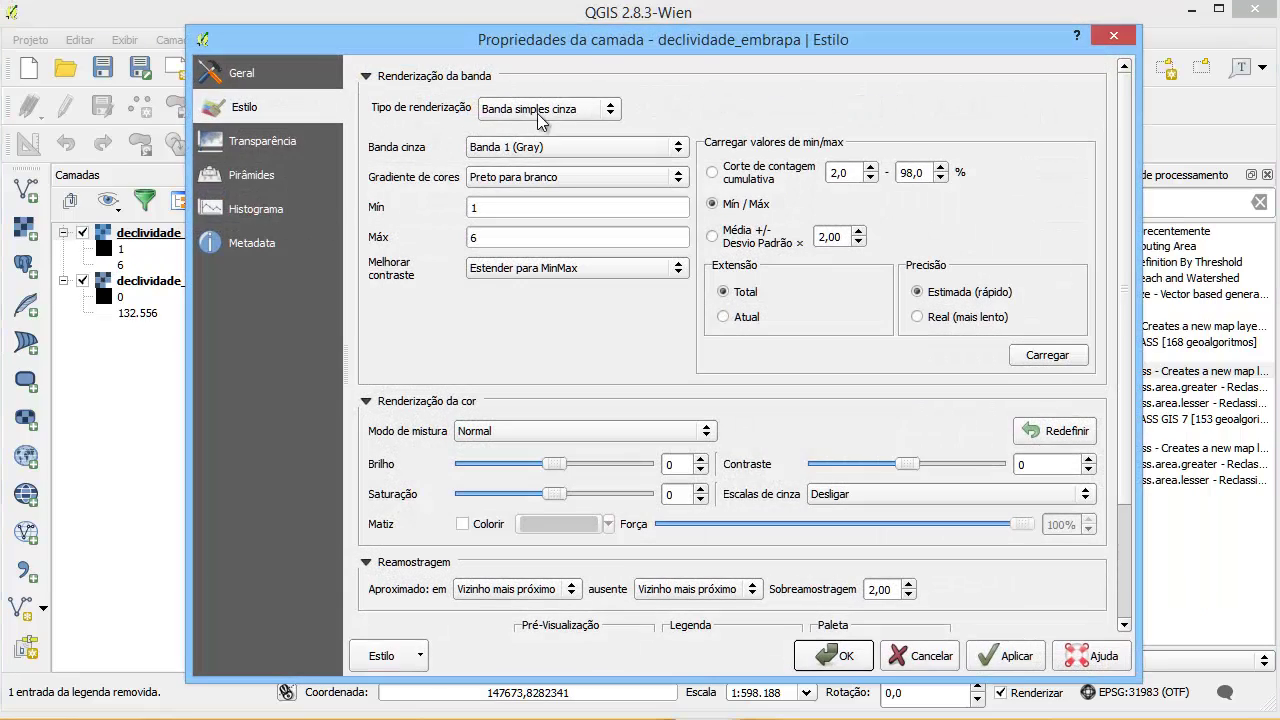
{"action": "left_click_drag", "start_coordinate": [588, 42], "coordinate": [507, 33]}
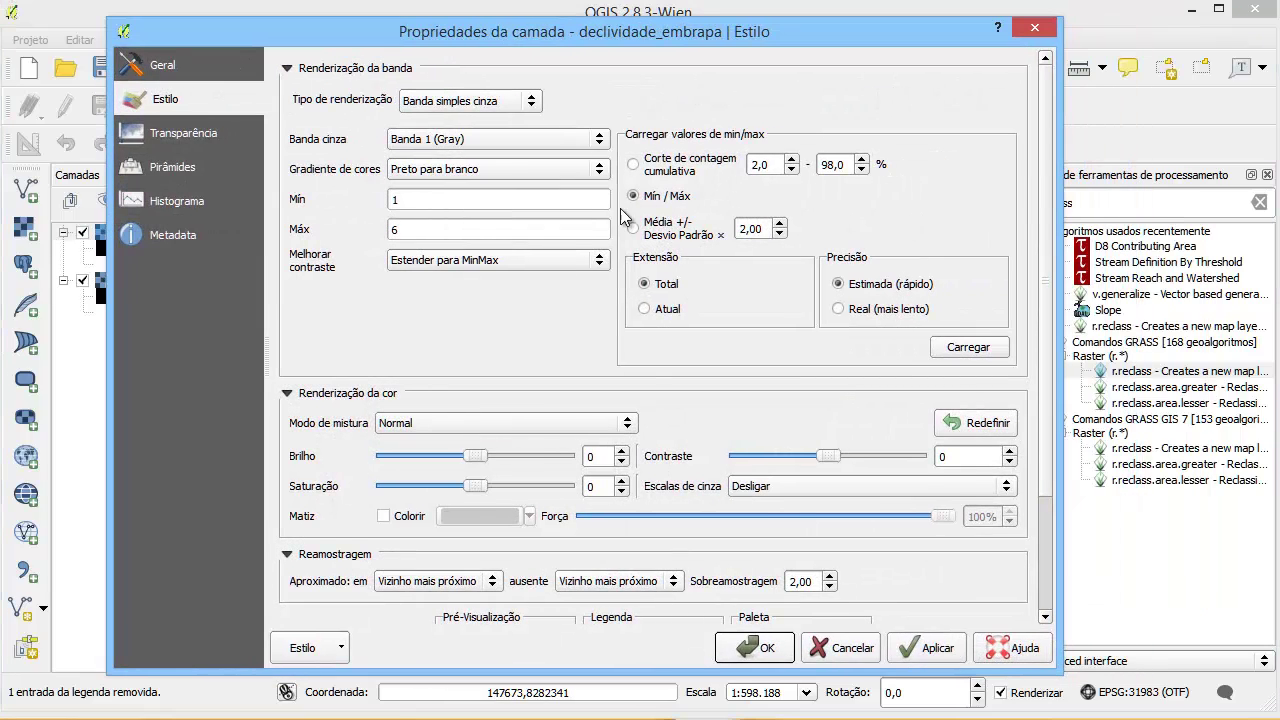
{"action": "left_click", "coordinate": [503, 104]}
{"action": "left_click", "coordinate": [505, 119]}
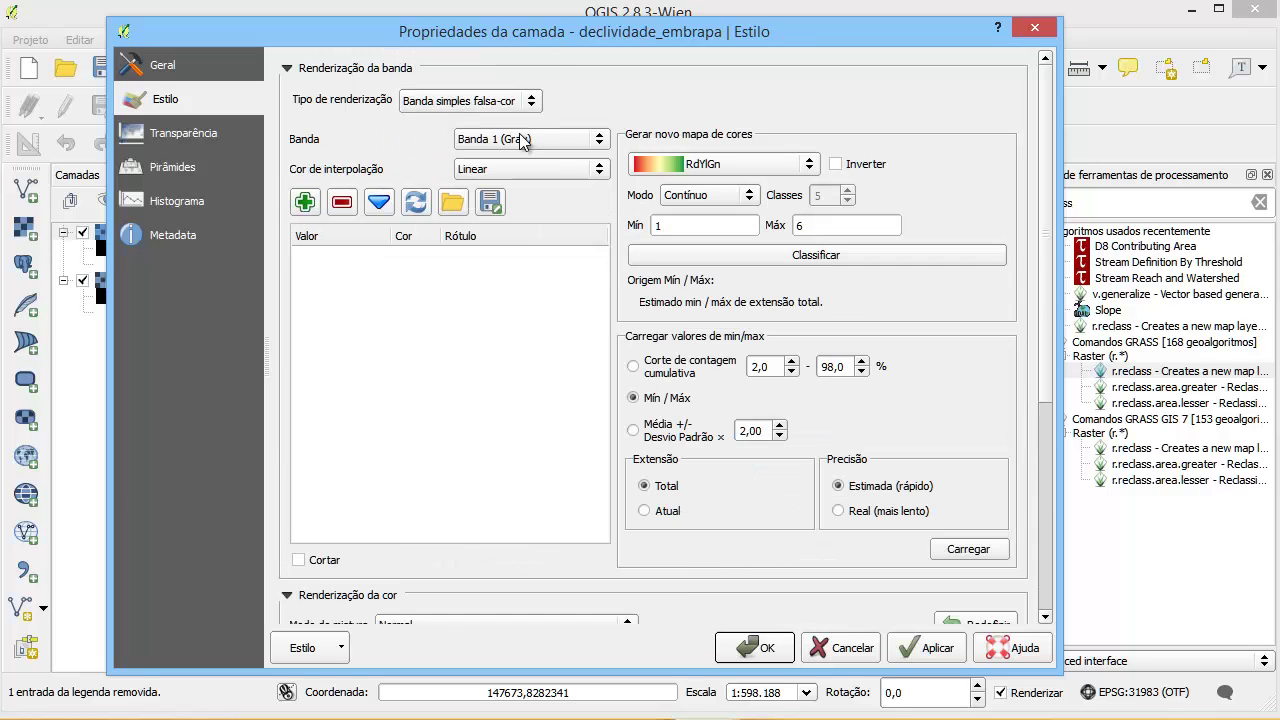
{"action": "left_click", "coordinate": [810, 164]}
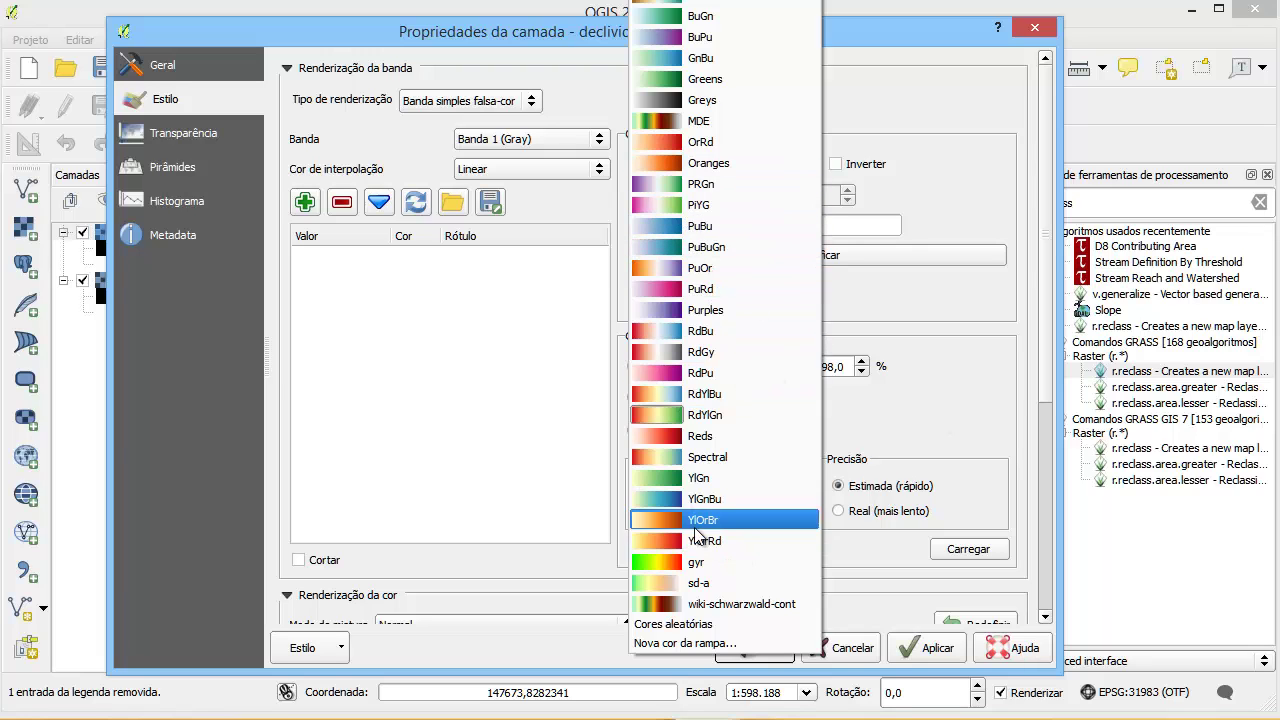
{"action": "left_click", "coordinate": [714, 566]}
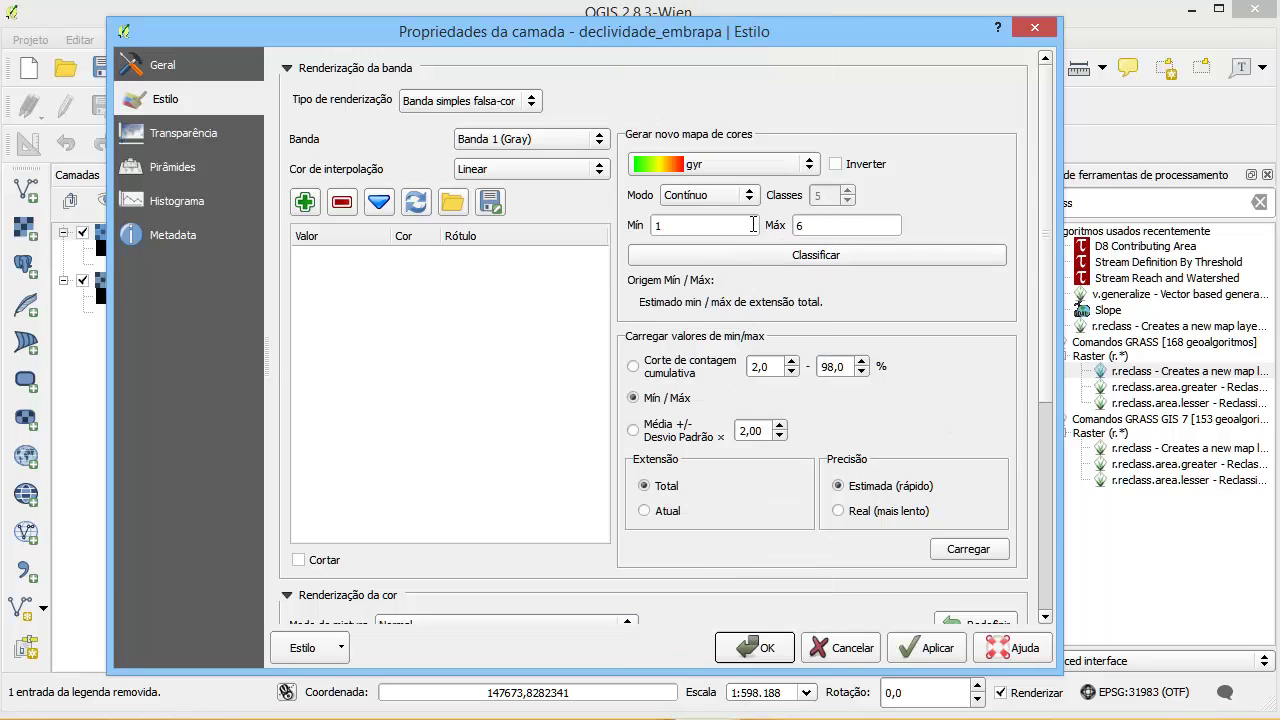
{"action": "left_click", "coordinate": [790, 168]}
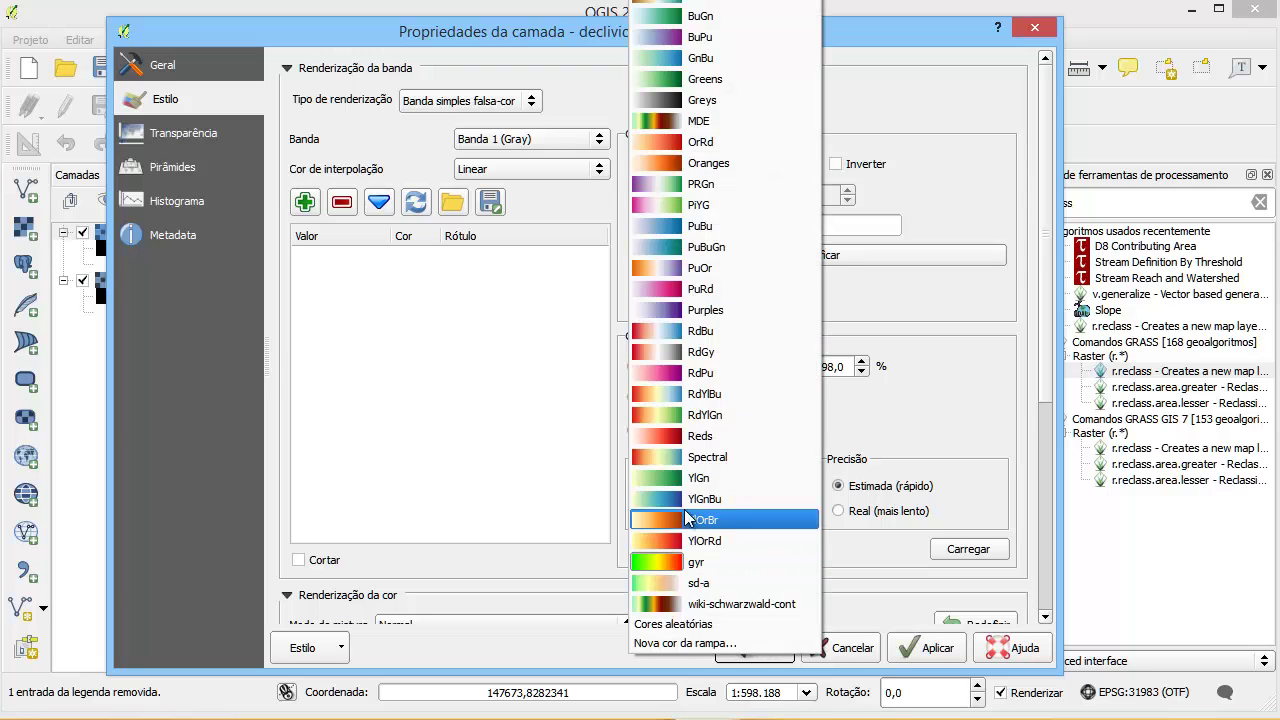
{"action": "left_click", "coordinate": [699, 414]}
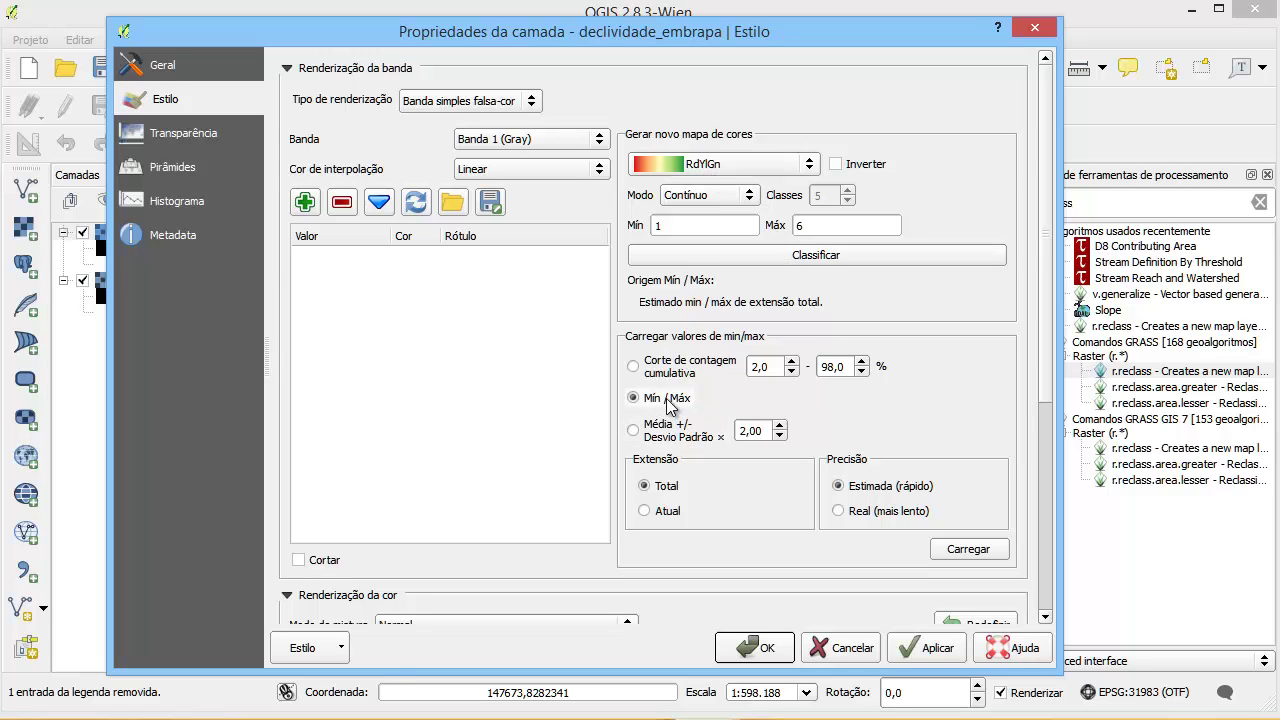
Step: Load the min/max values with Real accuracy, then classify the RdYlGn ramp in equal-interval mode with 6 classes
{"action": "left_click", "coordinate": [888, 511]}
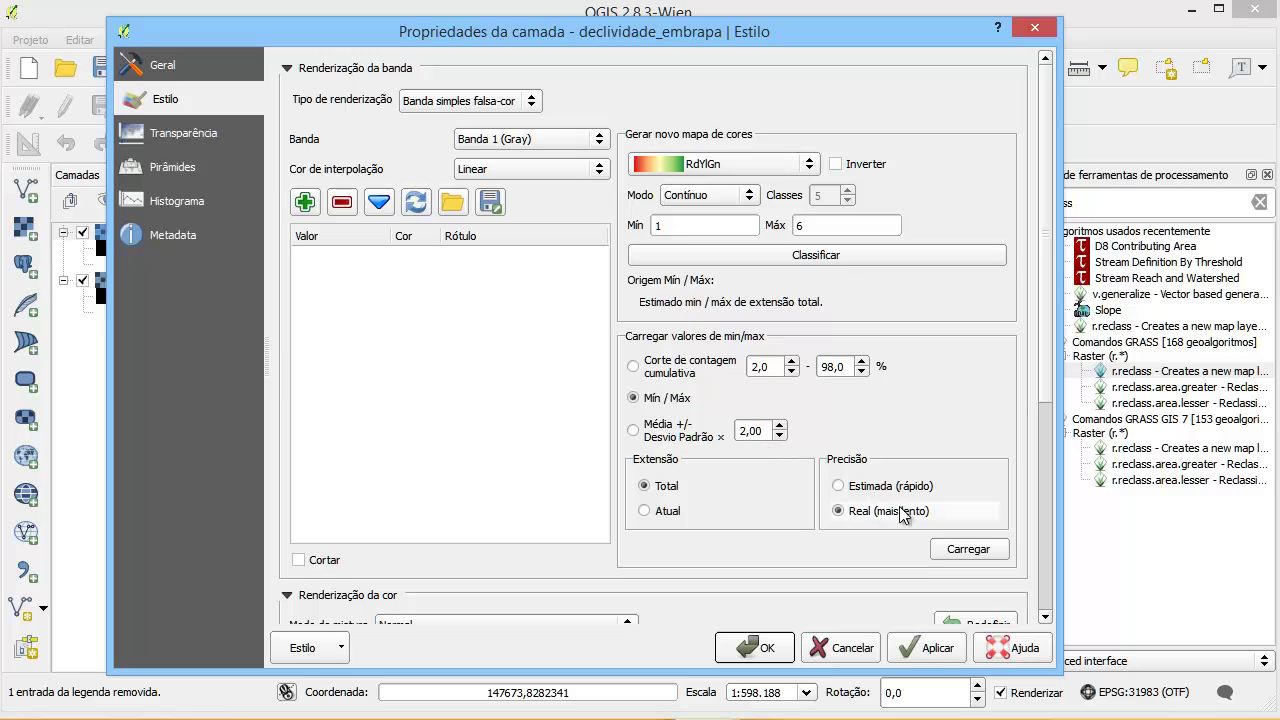
{"action": "left_click", "coordinate": [968, 545]}
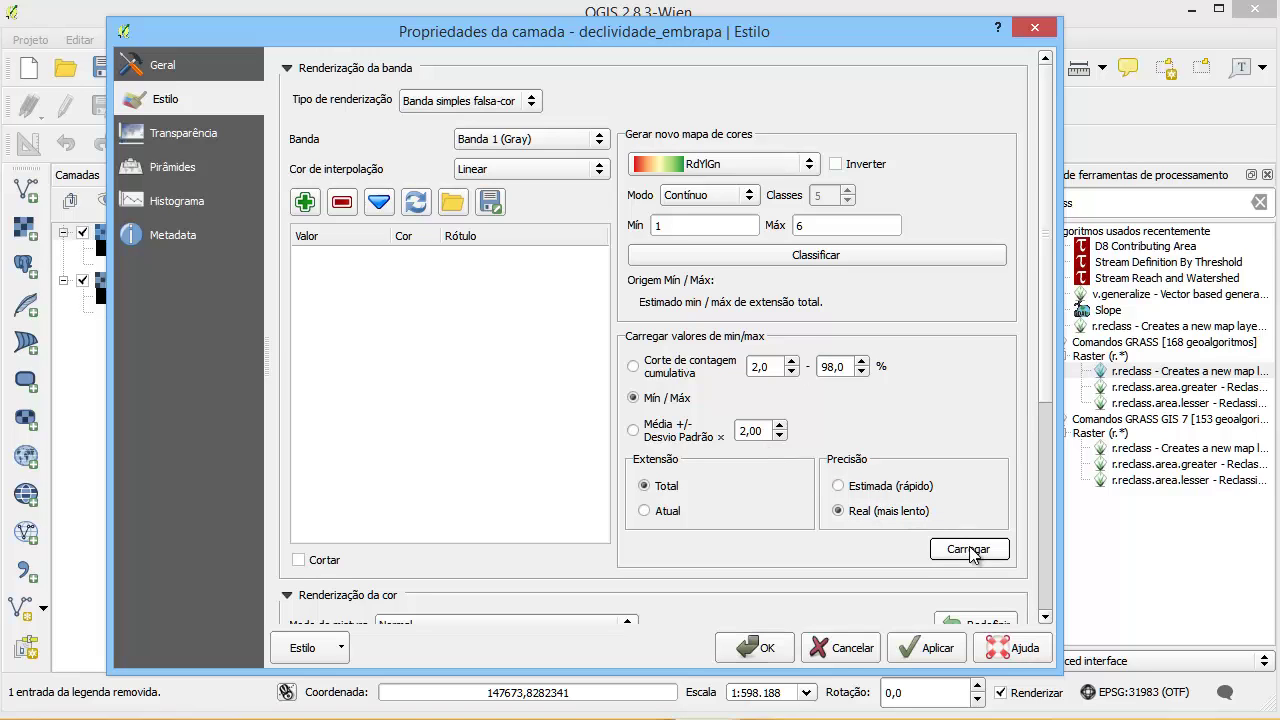
{"action": "left_click", "coordinate": [727, 194]}
{"action": "left_click", "coordinate": [725, 215]}
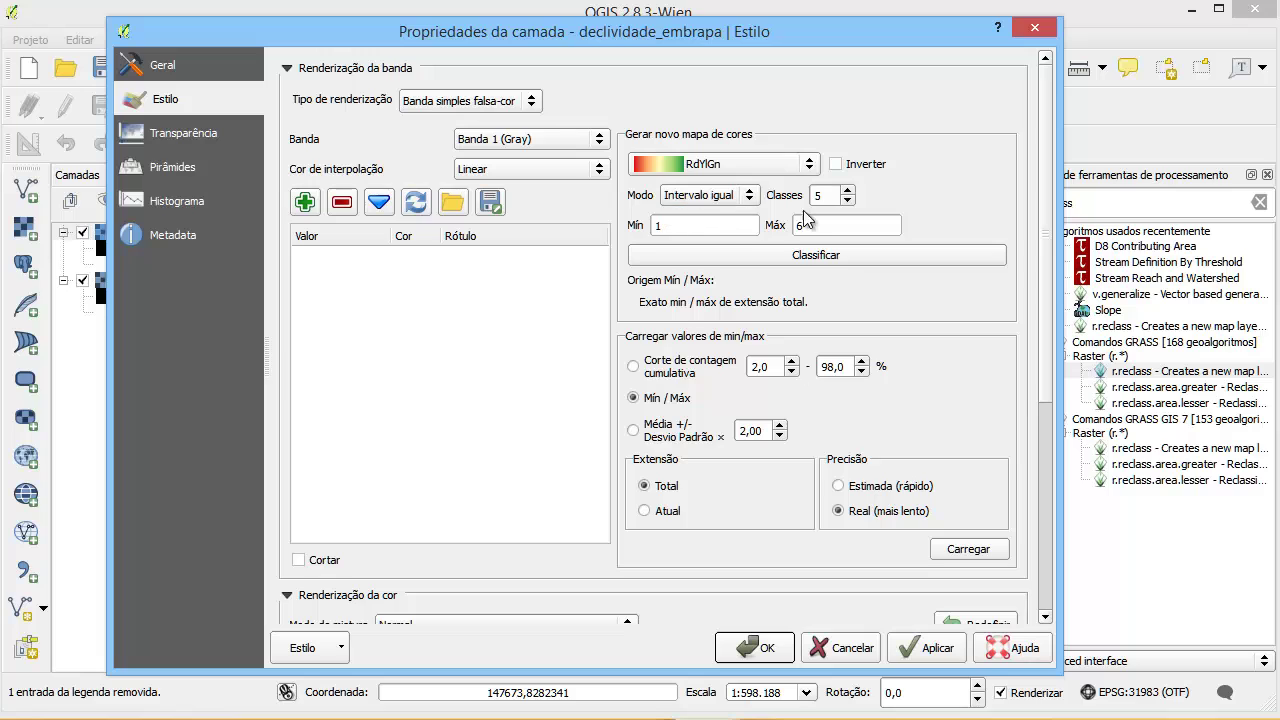
{"action": "left_click", "coordinate": [848, 191]}
{"action": "left_click", "coordinate": [846, 256]}
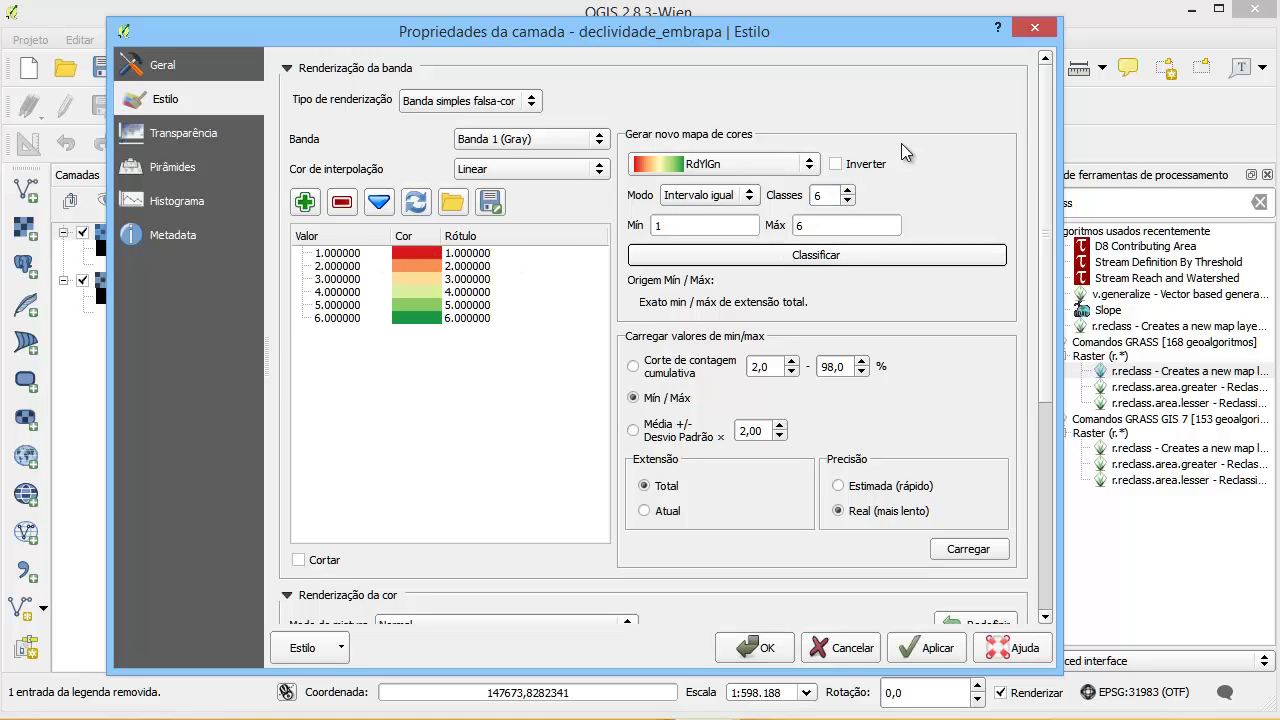
Step: Invert the RdYlGn ramp, reclassify the six classes and apply the style to the layer
{"action": "left_click", "coordinate": [852, 163]}
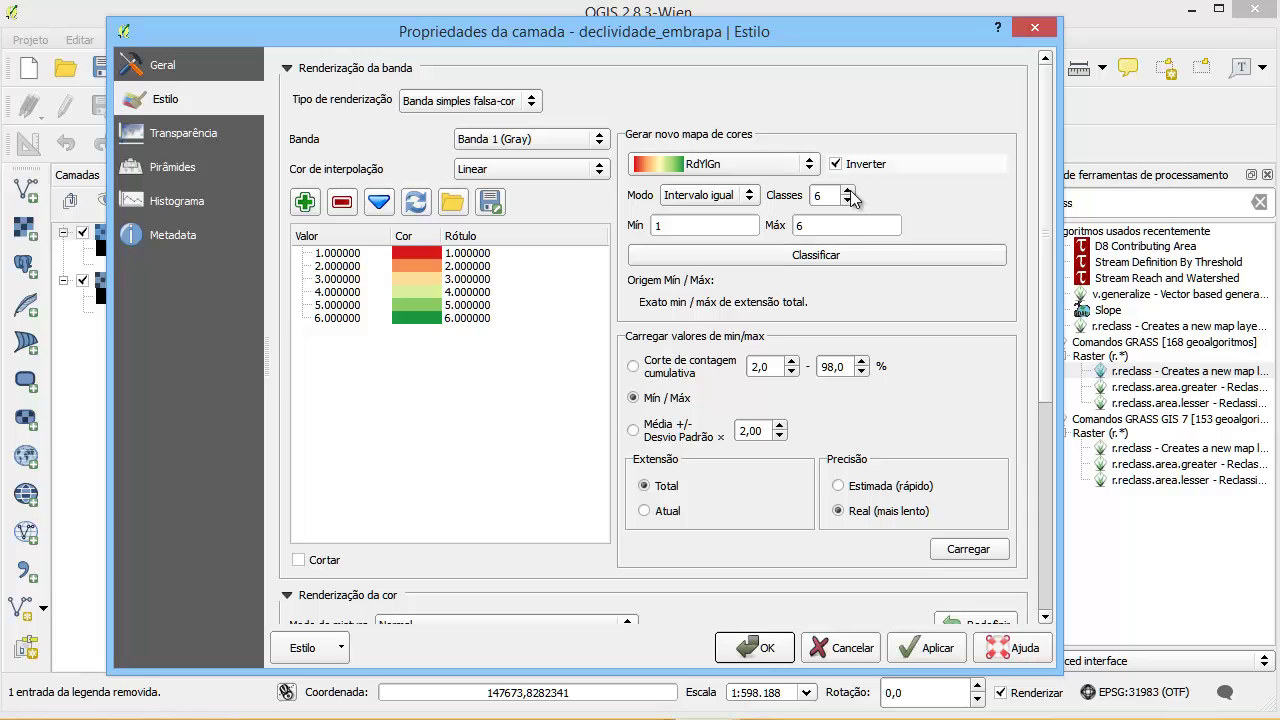
{"action": "left_click", "coordinate": [839, 254]}
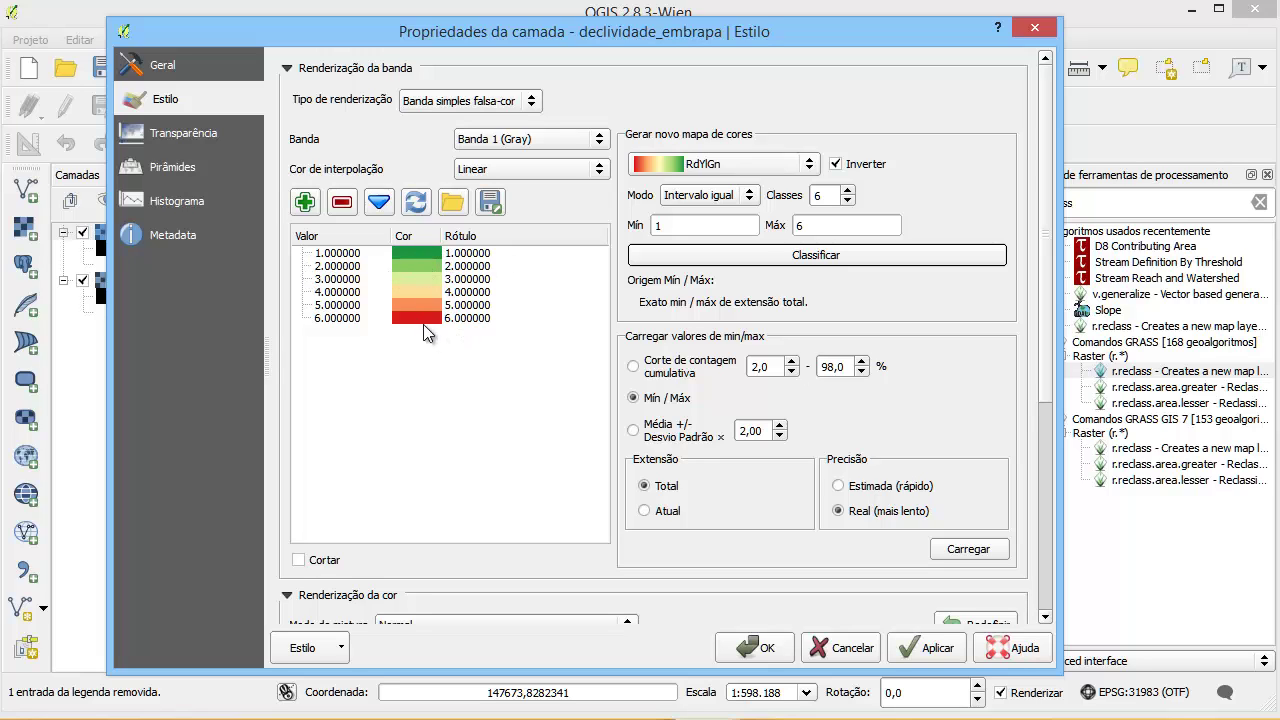
{"action": "left_click", "coordinate": [929, 649]}
Step: Set the colour of class value 1 to RGB 56, 168, 0
{"action": "left_click_drag", "start_coordinate": [700, 31], "coordinate": [539, 48]}
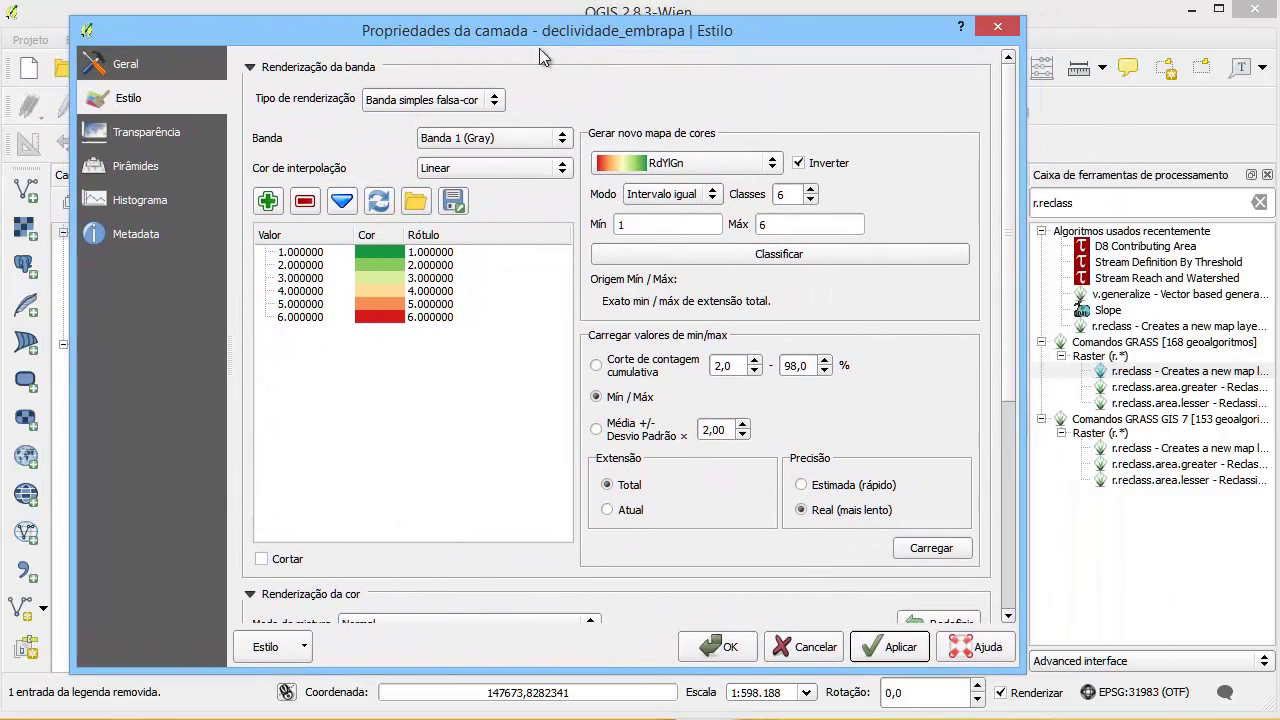
{"action": "left_click", "coordinate": [376, 256]}
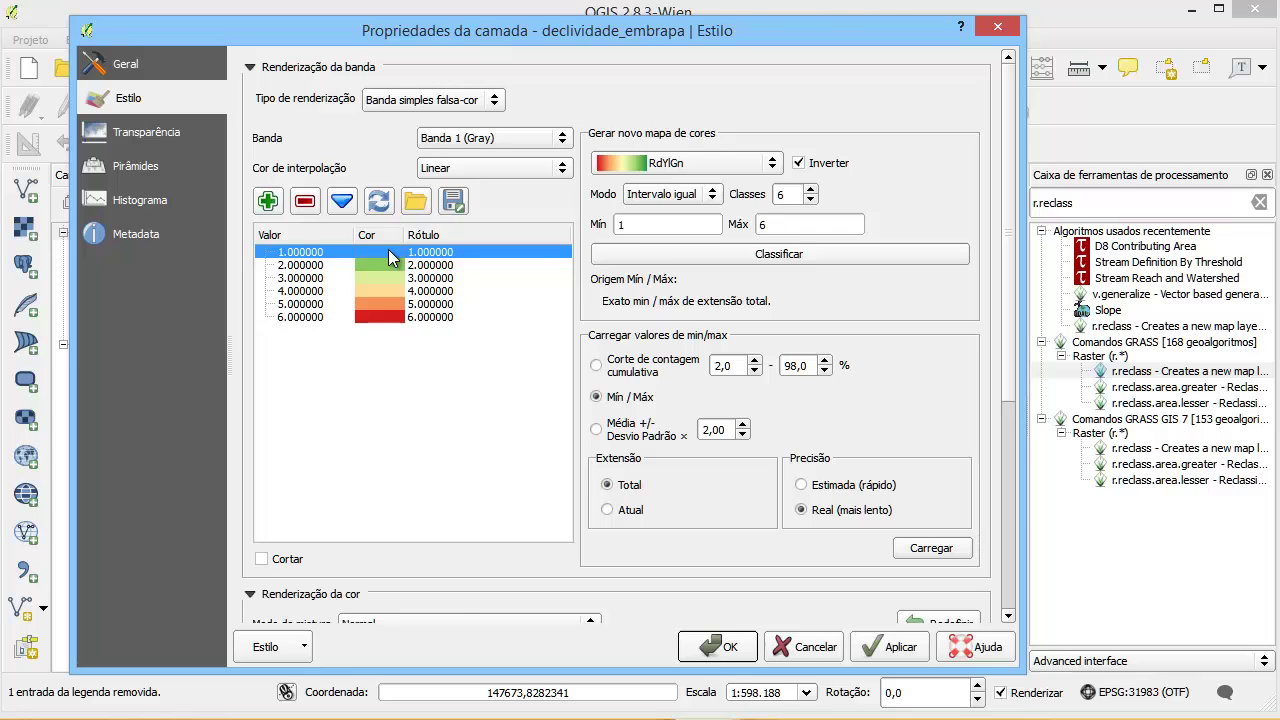
{"action": "double_click", "coordinate": [392, 255]}
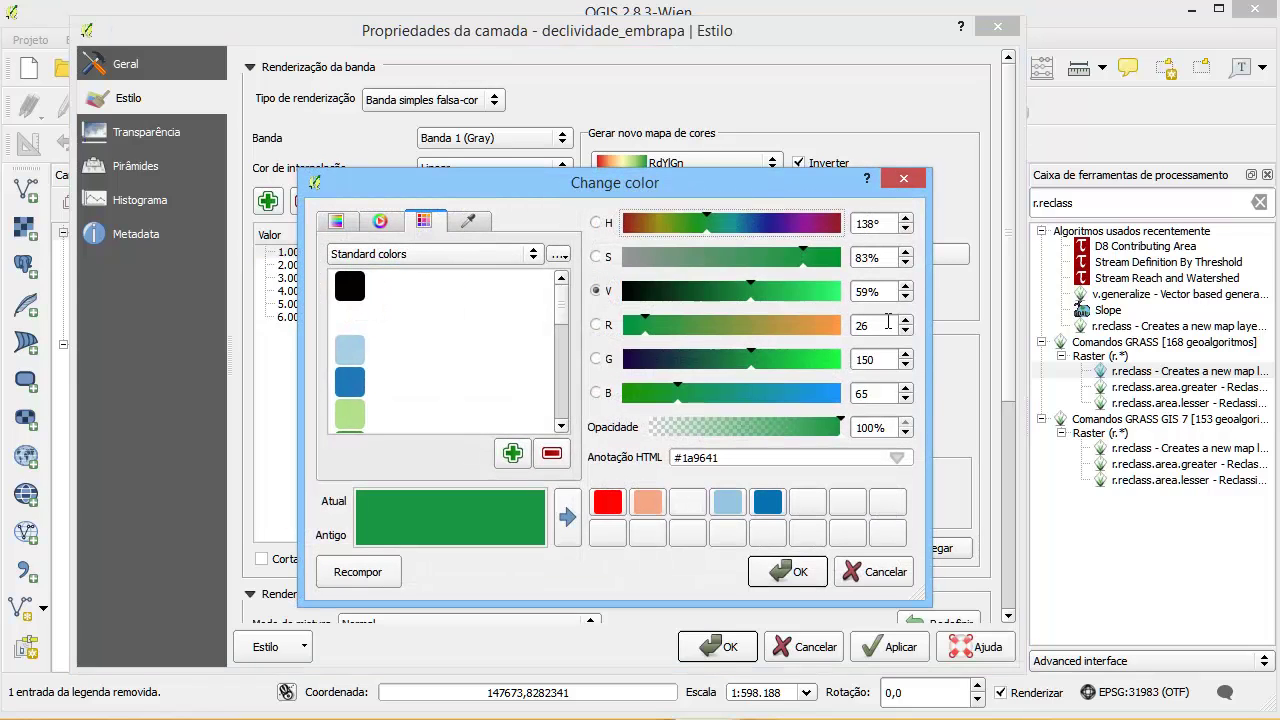
{"action": "left_click_drag", "start_coordinate": [888, 322], "coordinate": [846, 332]}
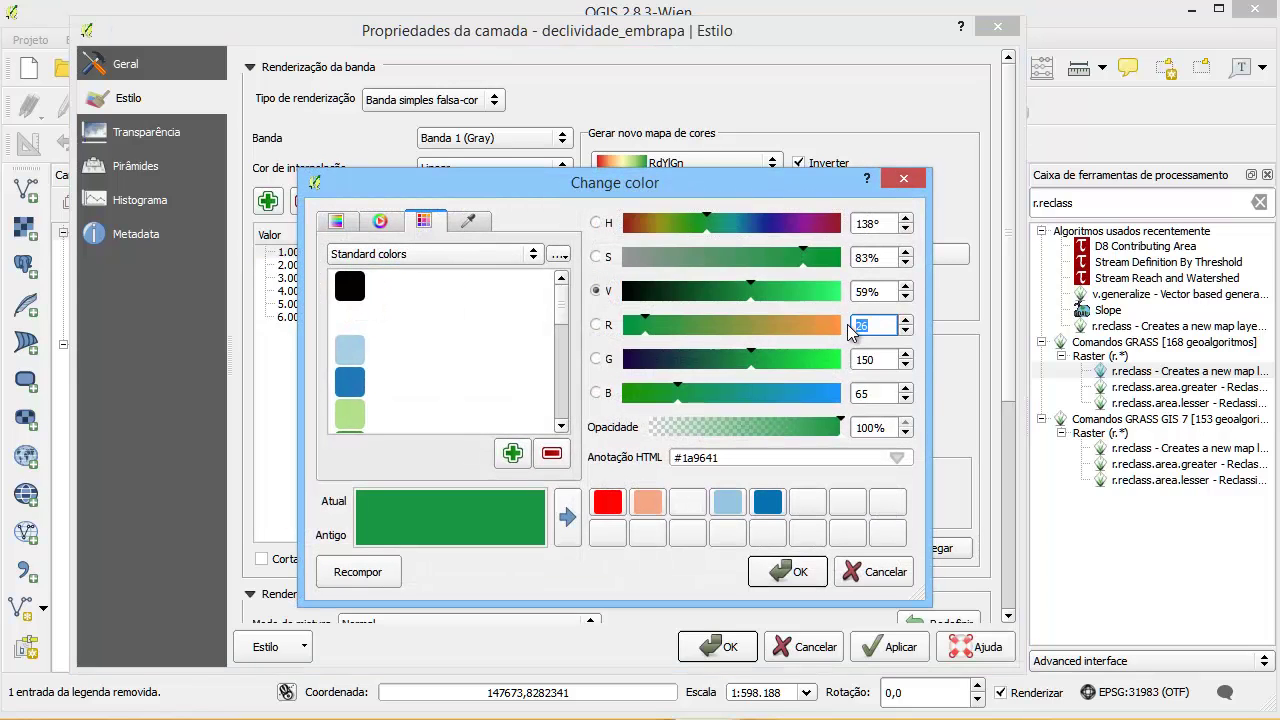
{"action": "type", "text": "56"}
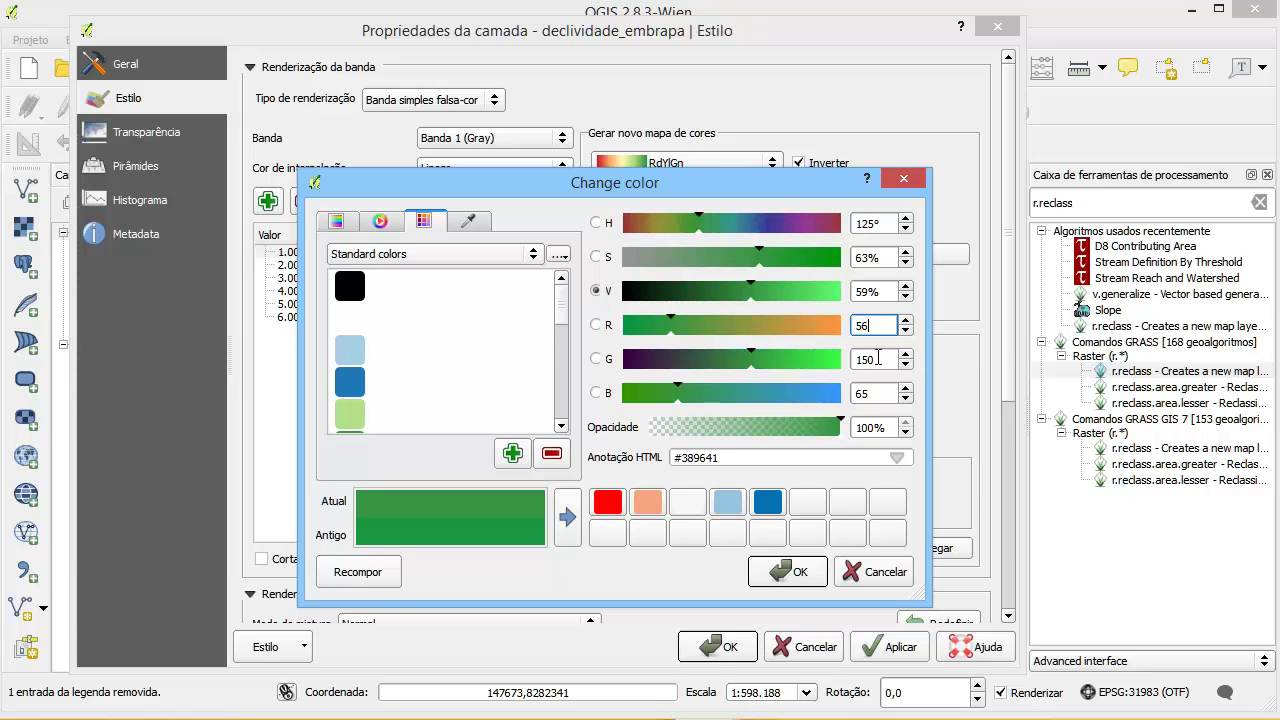
{"action": "left_click_drag", "start_coordinate": [877, 359], "coordinate": [782, 355]}
{"action": "type", "text": "168"}
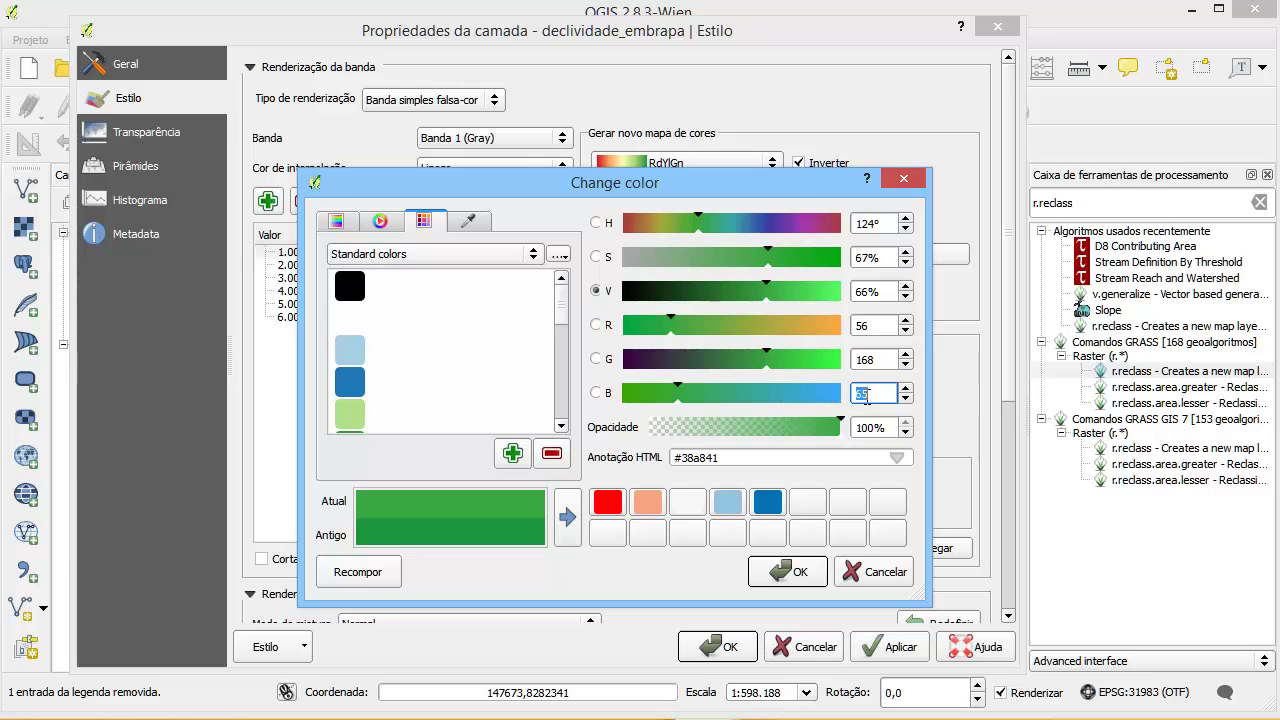
{"action": "type", "text": "0"}
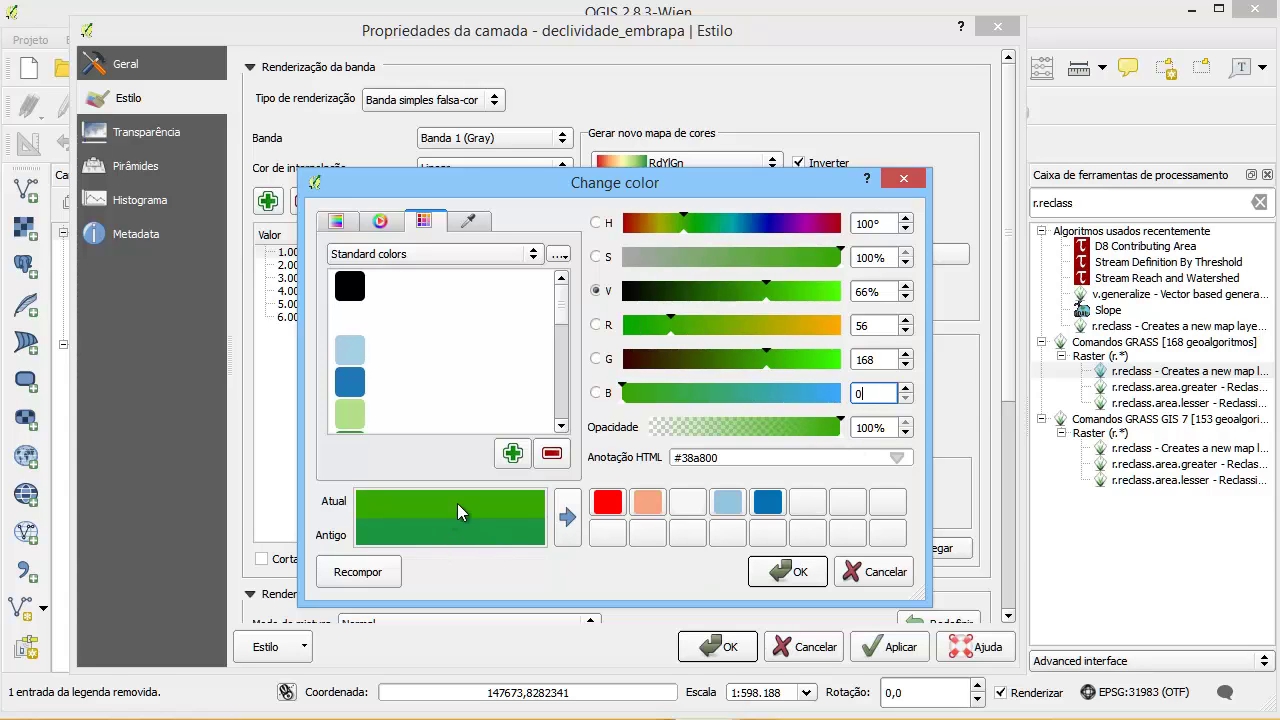
{"action": "left_click", "coordinate": [775, 580]}
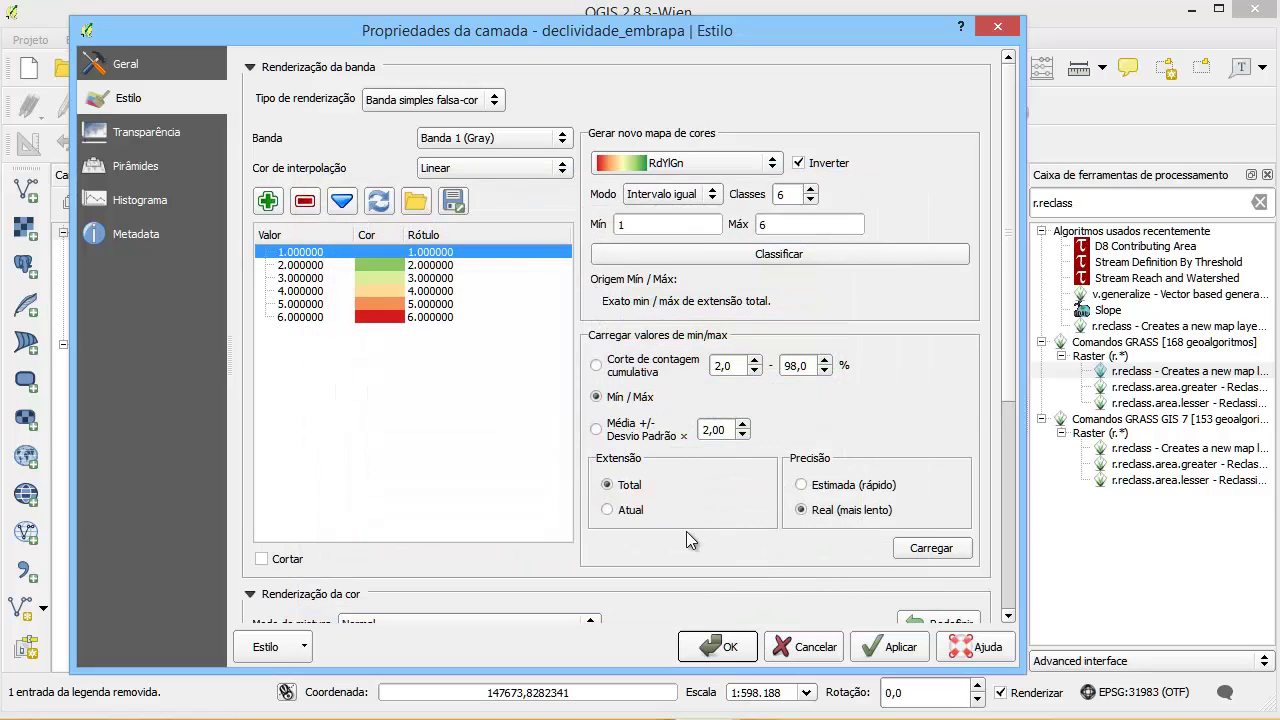
Step: Set the colour of class value 2 to RGB 94, 189, 0
{"action": "left_click", "coordinate": [382, 266]}
{"action": "double_click", "coordinate": [385, 265]}
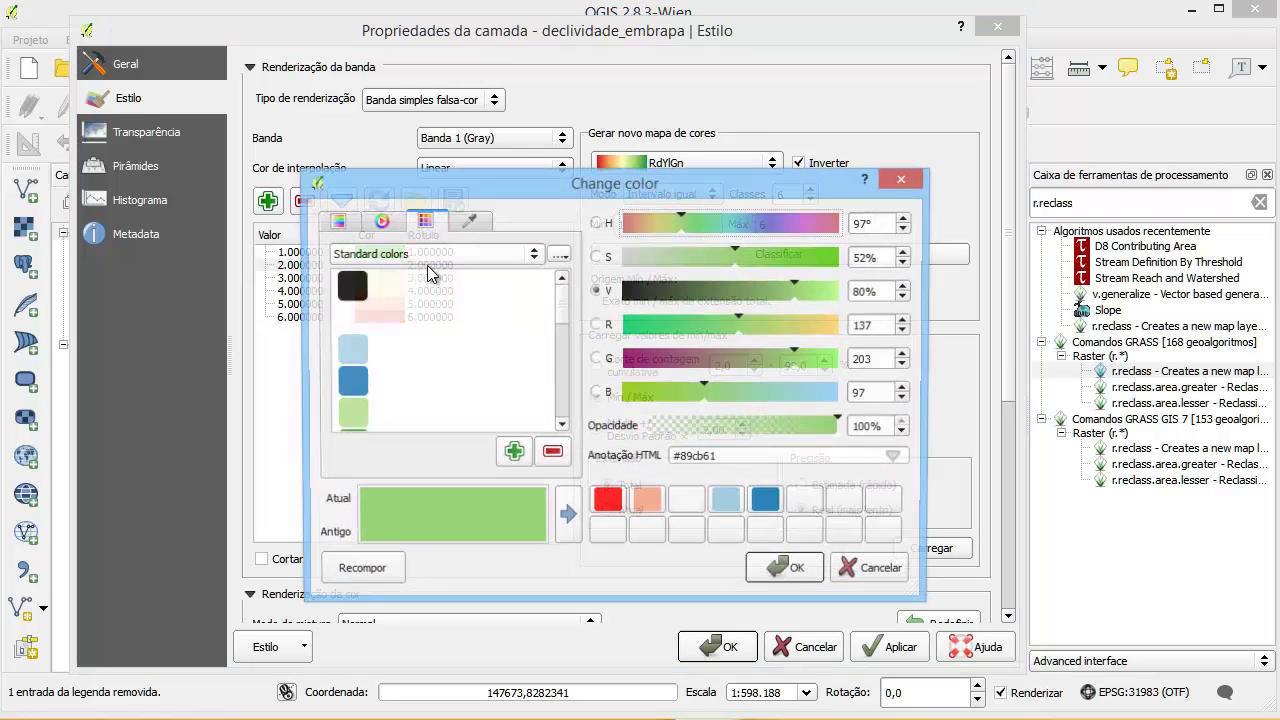
{"action": "left_click", "coordinate": [888, 325]}
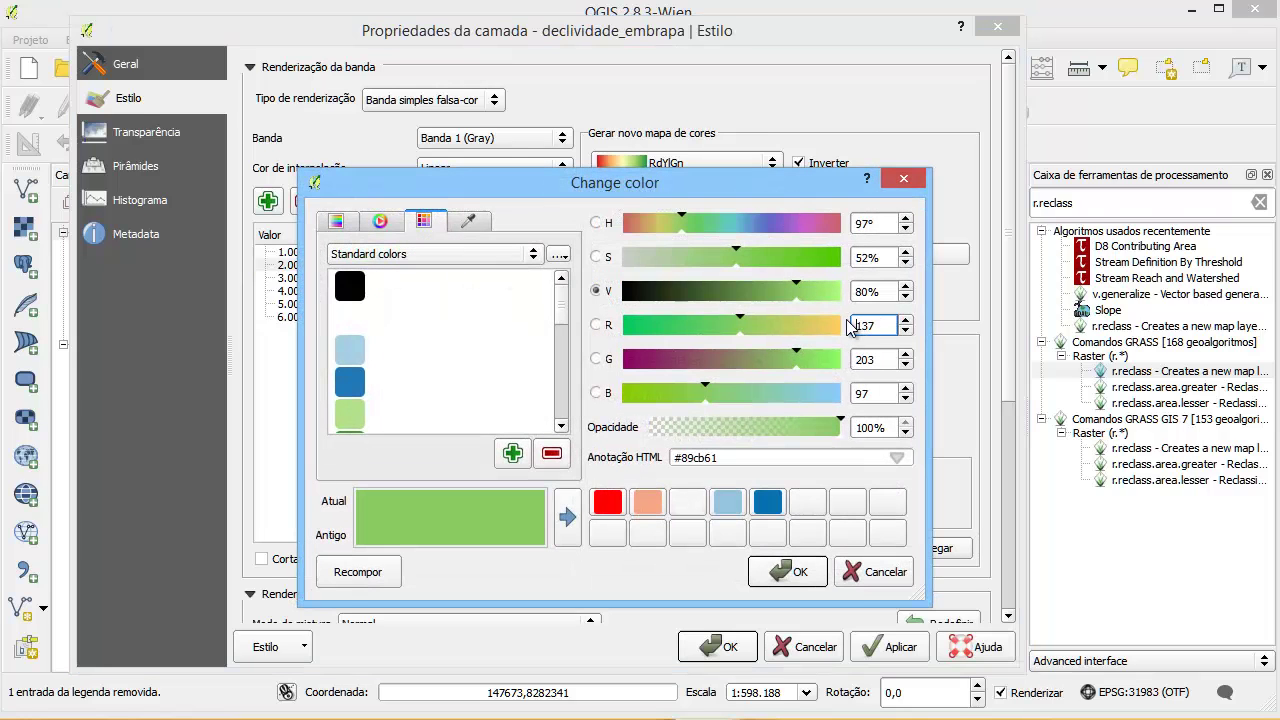
{"action": "double_click", "coordinate": [862, 326]}
{"action": "type", "text": "94"}
{"action": "key", "text": "Tab"}
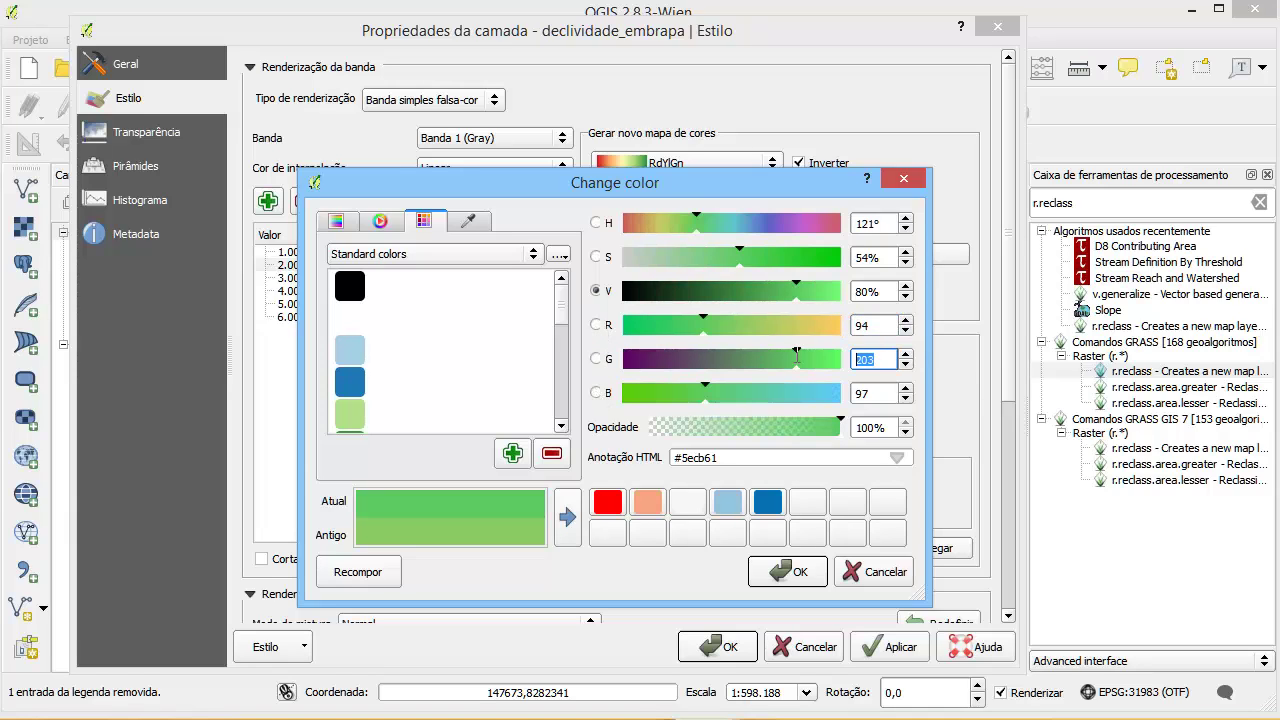
{"action": "type", "text": "189"}
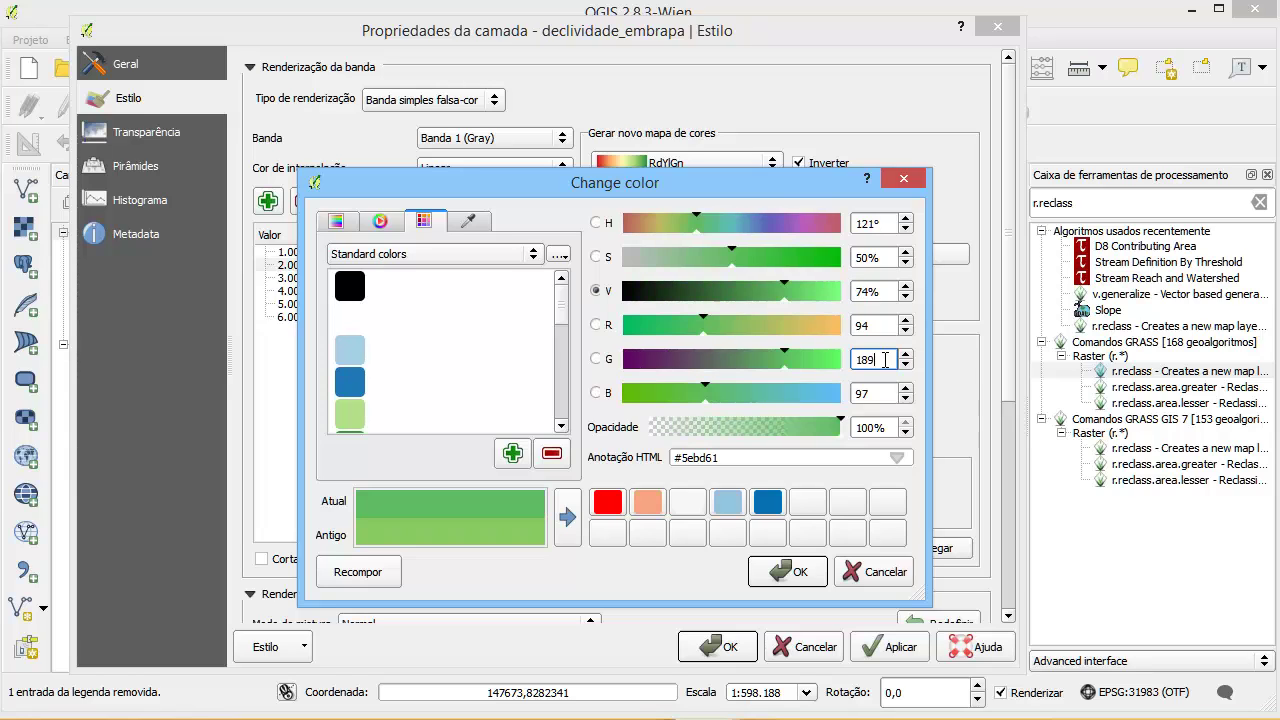
{"action": "key", "text": "Tab"}
{"action": "type", "text": "0"}
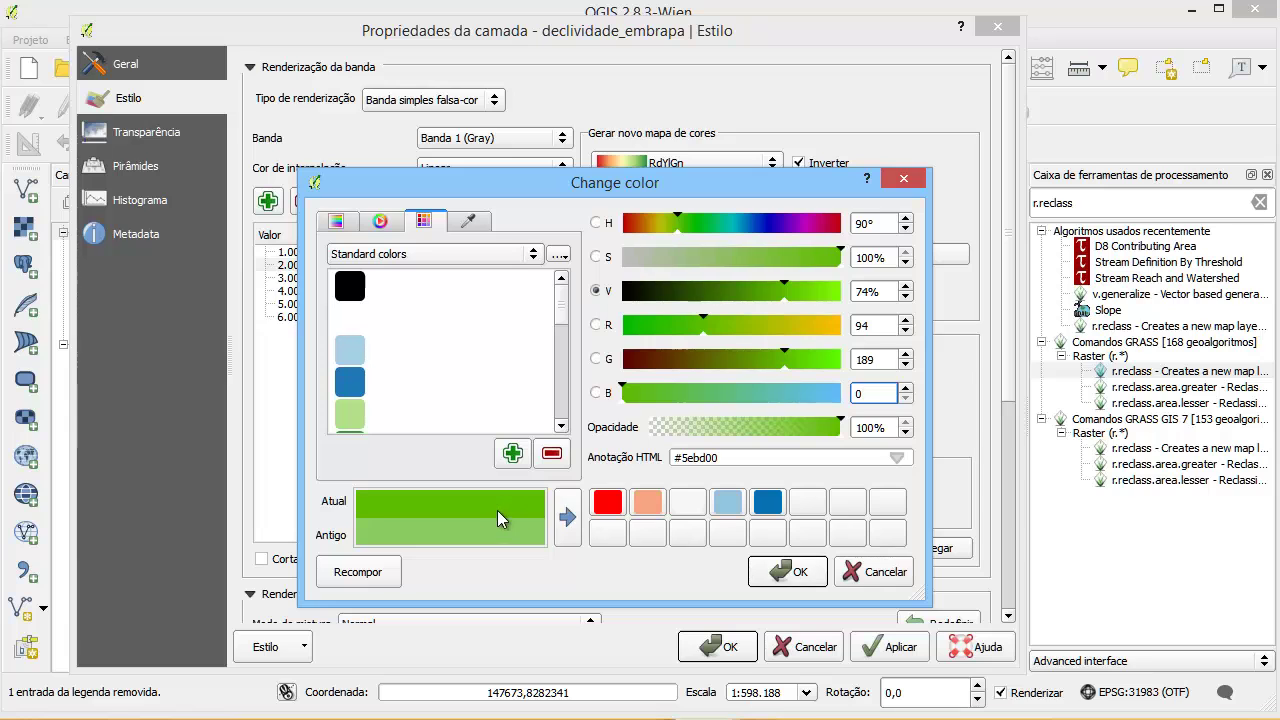
{"action": "left_click", "coordinate": [800, 574]}
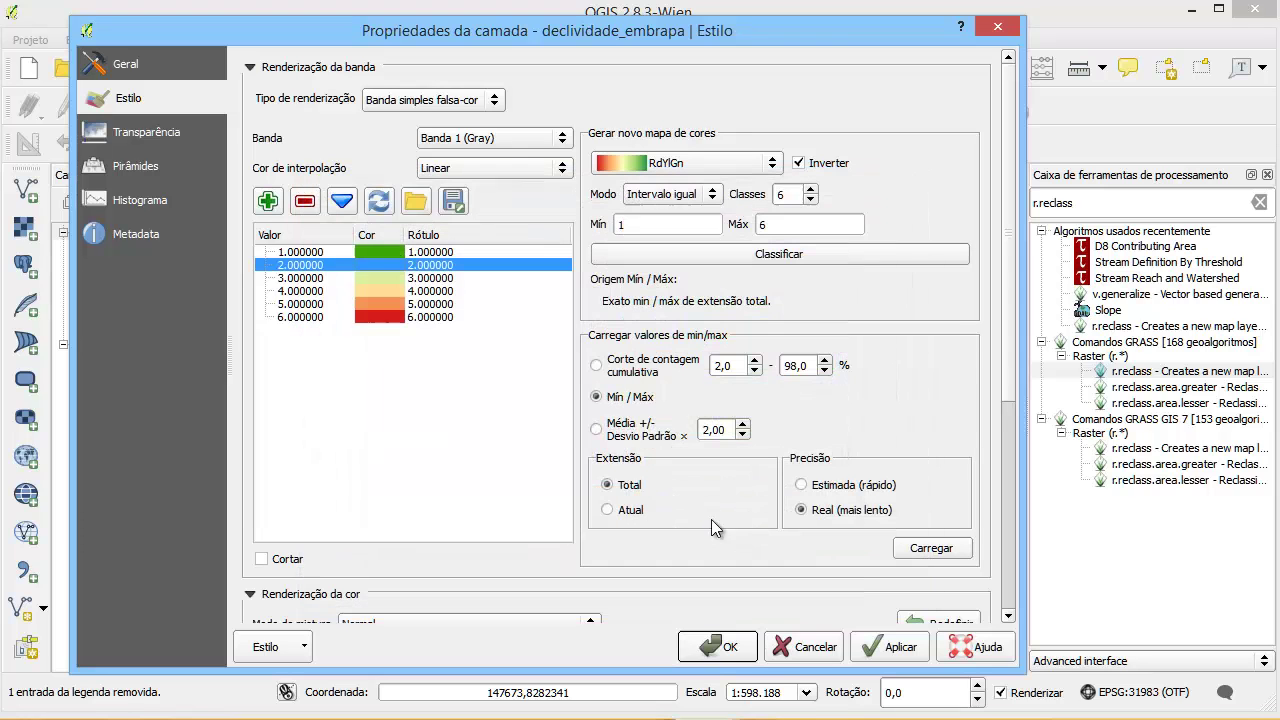
Step: Set the colour of class value 3 to RGB 139, 209, 0
{"action": "double_click", "coordinate": [396, 279]}
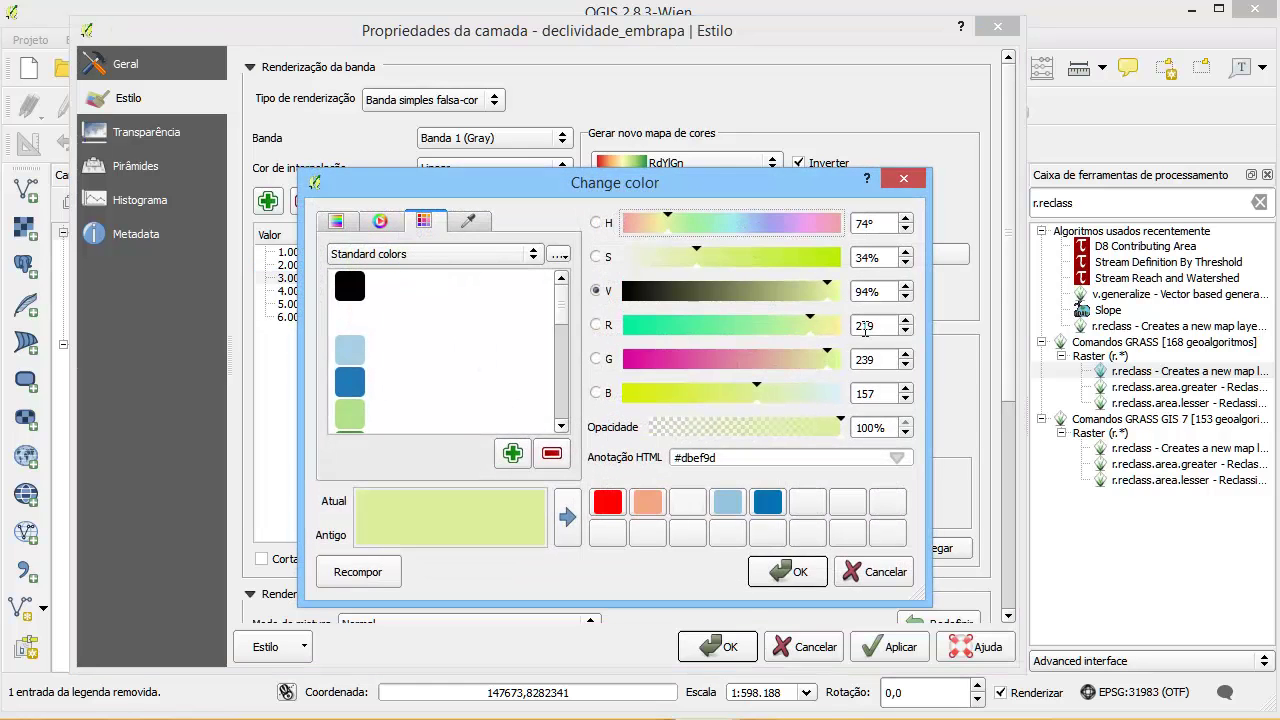
{"action": "double_click", "coordinate": [866, 325]}
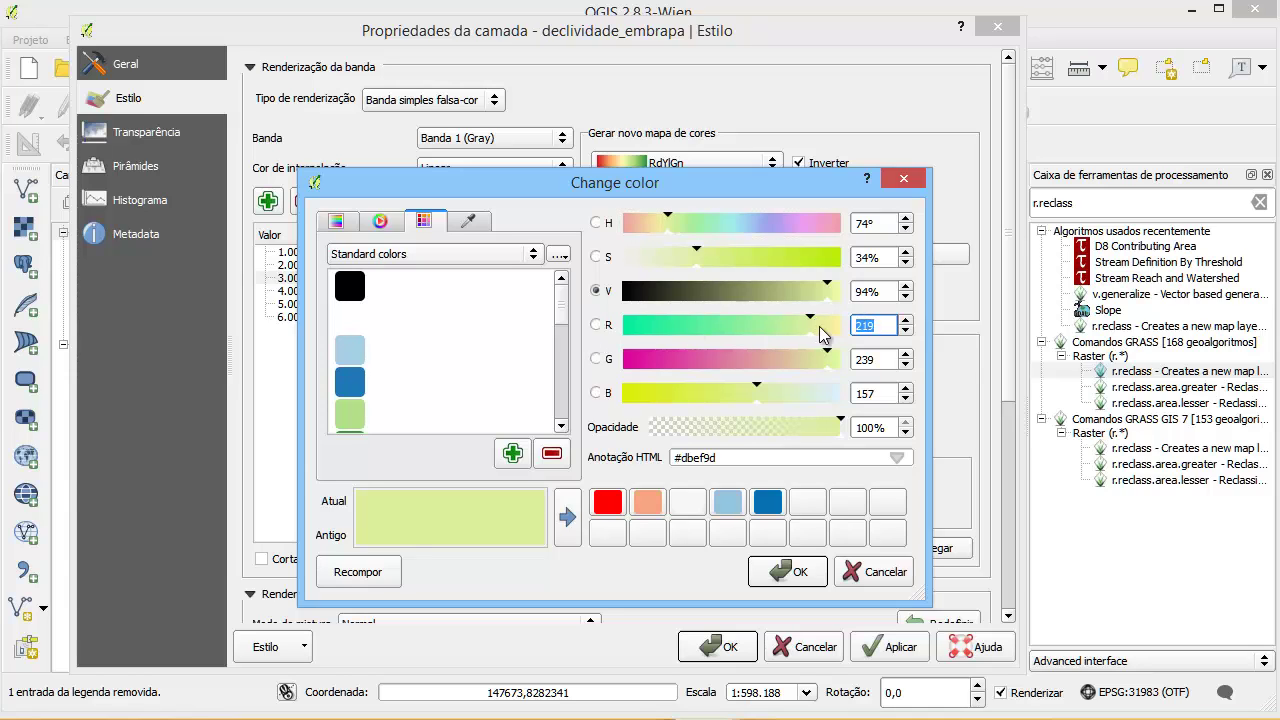
{"action": "type", "text": "139"}
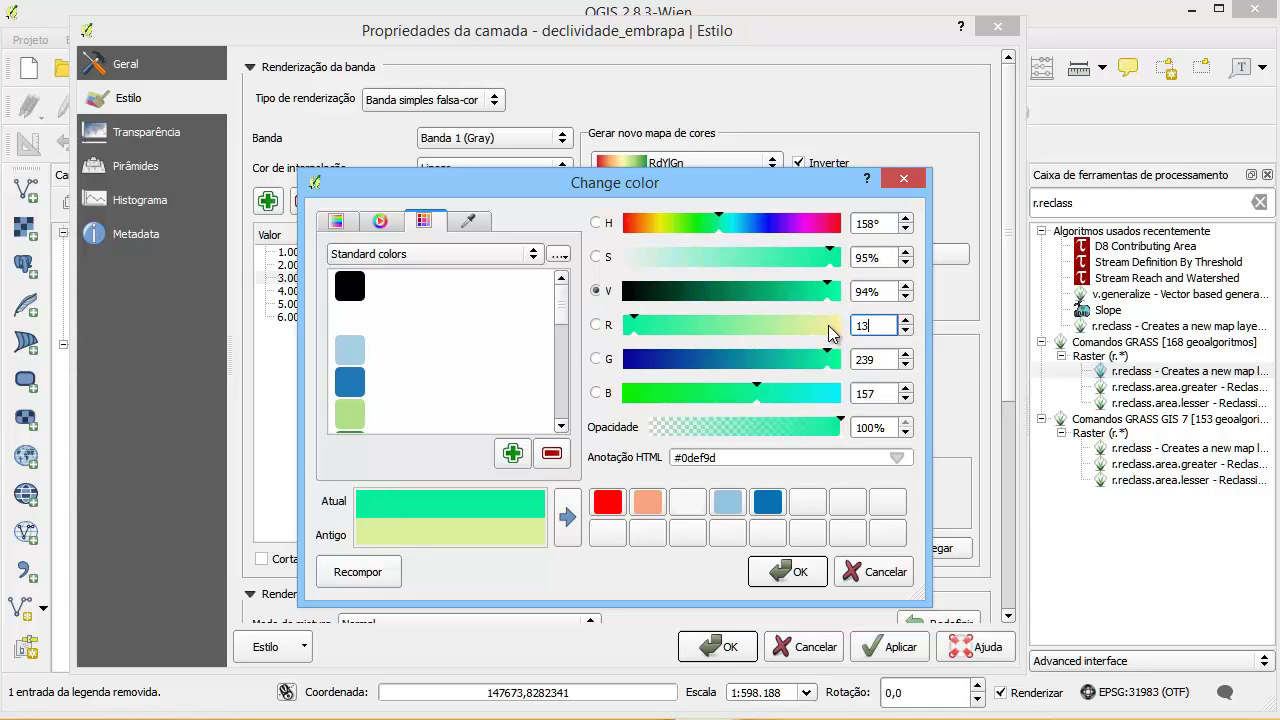
{"action": "double_click", "coordinate": [870, 360]}
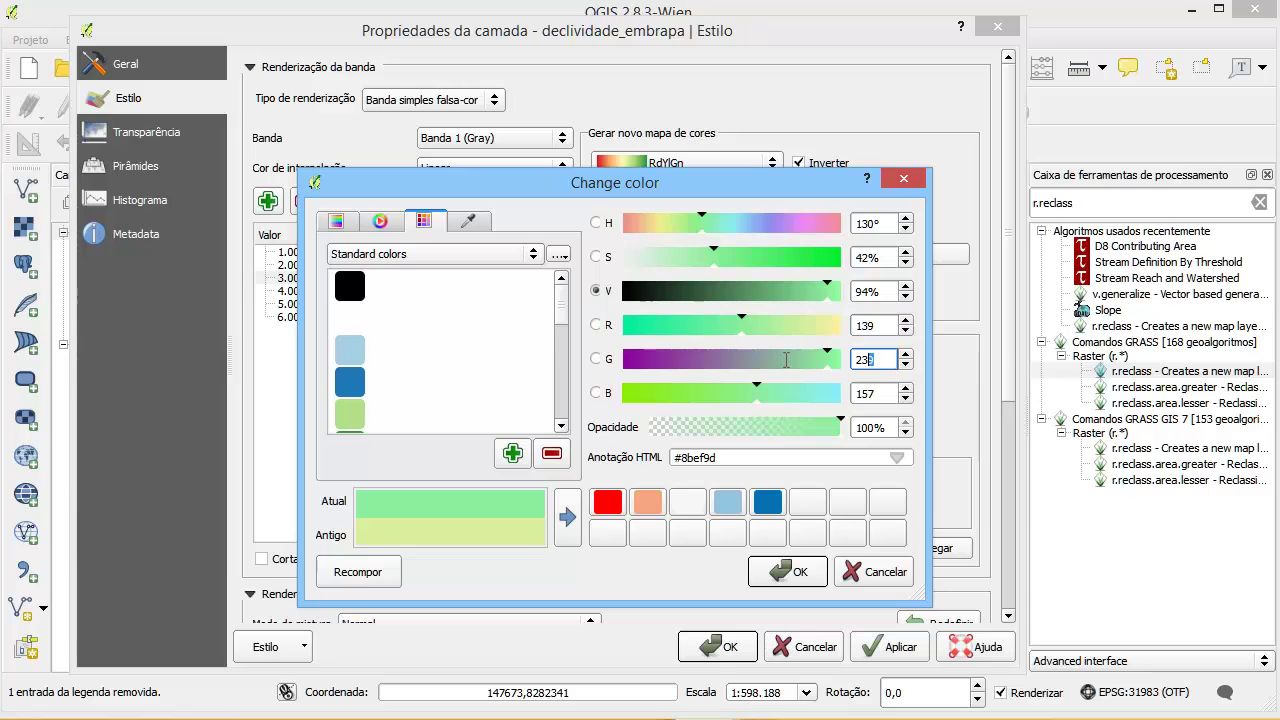
{"action": "type", "text": "20"}
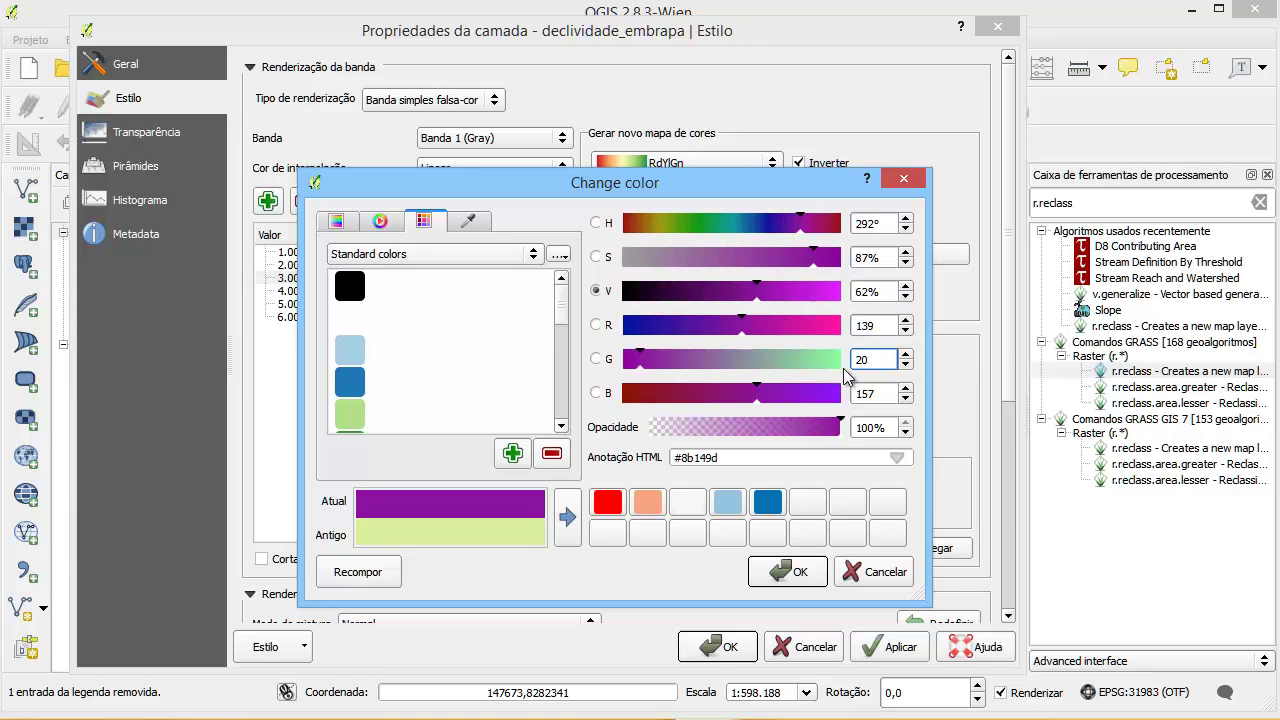
{"action": "type", "text": "9"}
{"action": "double_click", "coordinate": [876, 394]}
{"action": "type", "text": "0"}
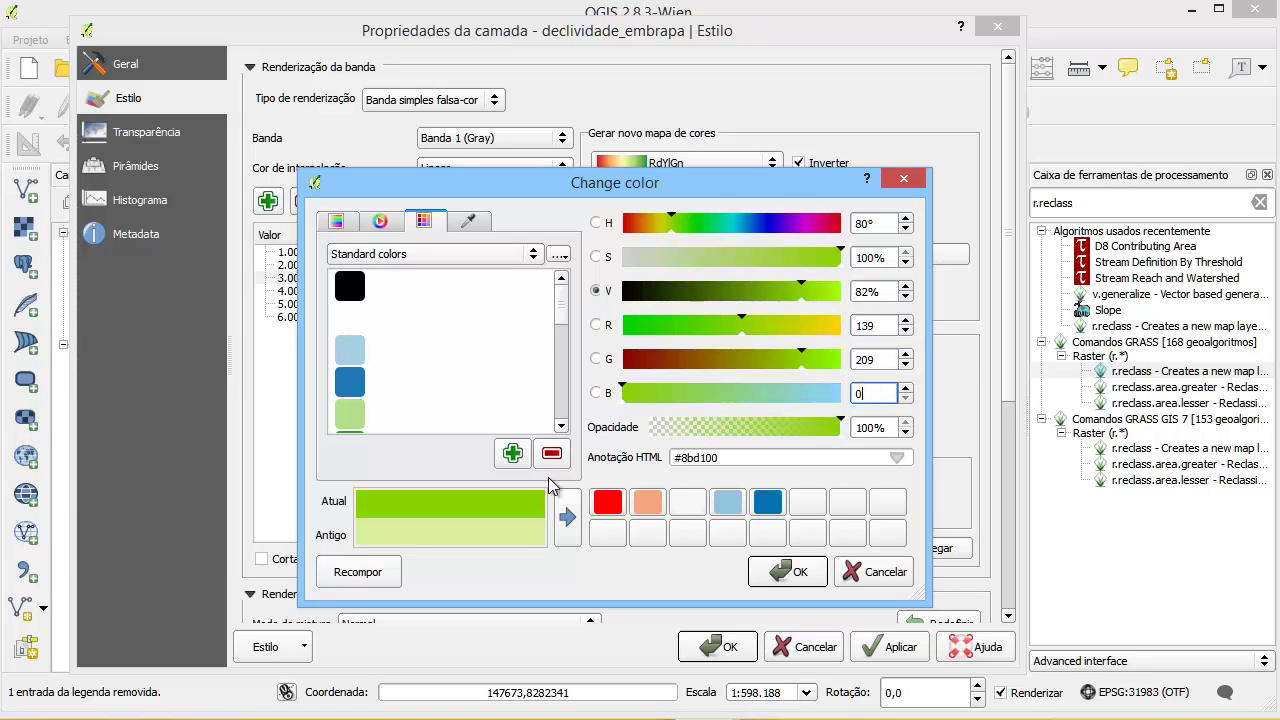
{"action": "left_click", "coordinate": [800, 573]}
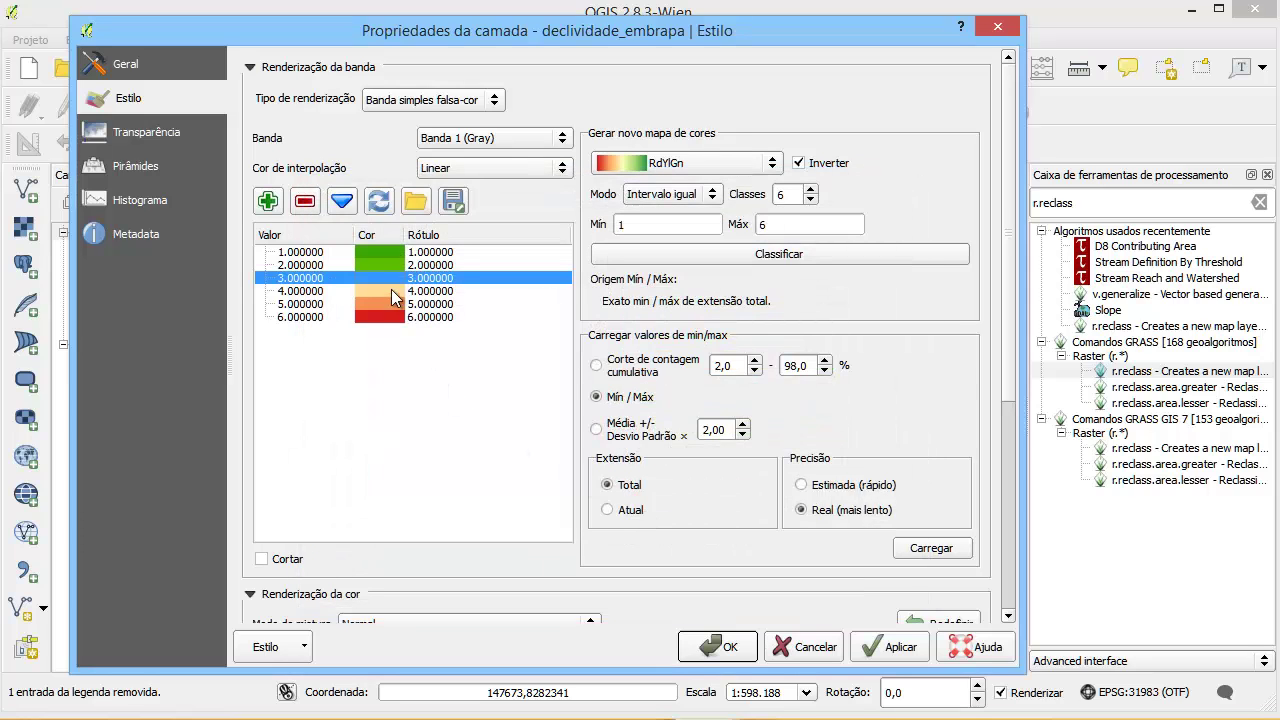
Step: Set the colour of class value 4 to RGB 255, 255, 0
{"action": "left_click", "coordinate": [383, 290]}
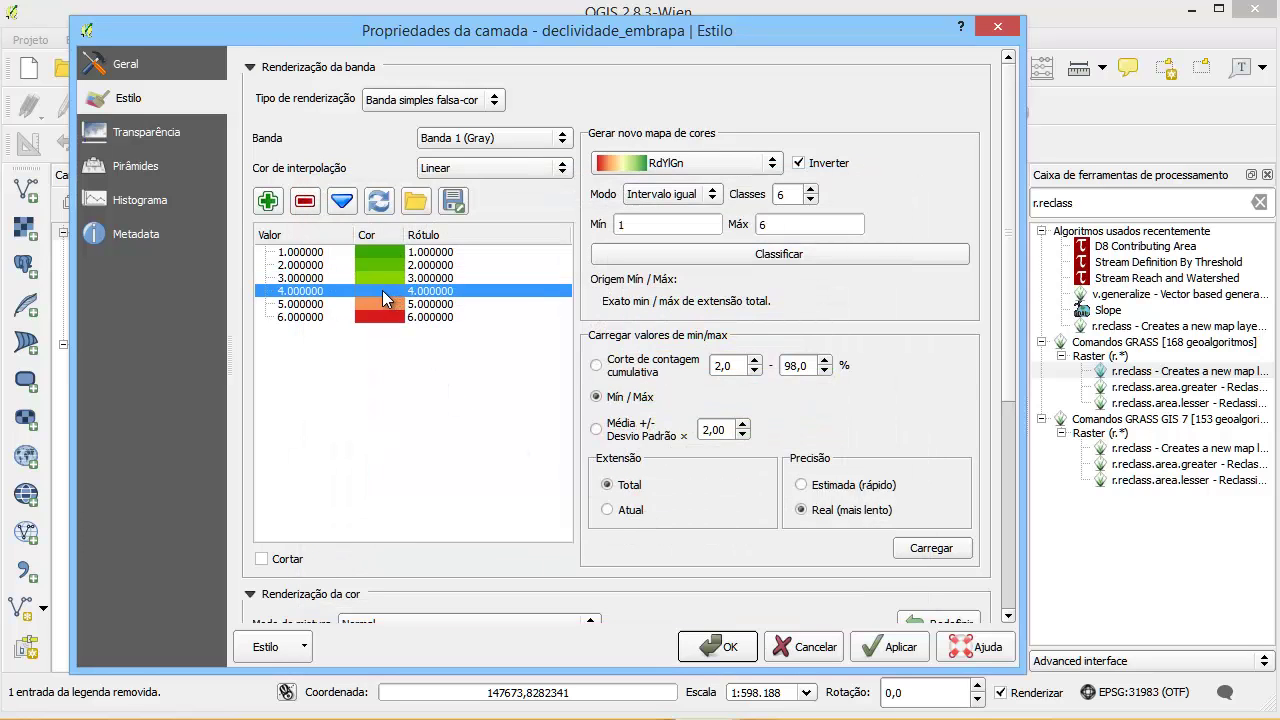
{"action": "double_click", "coordinate": [382, 290]}
{"action": "double_click", "coordinate": [870, 325]}
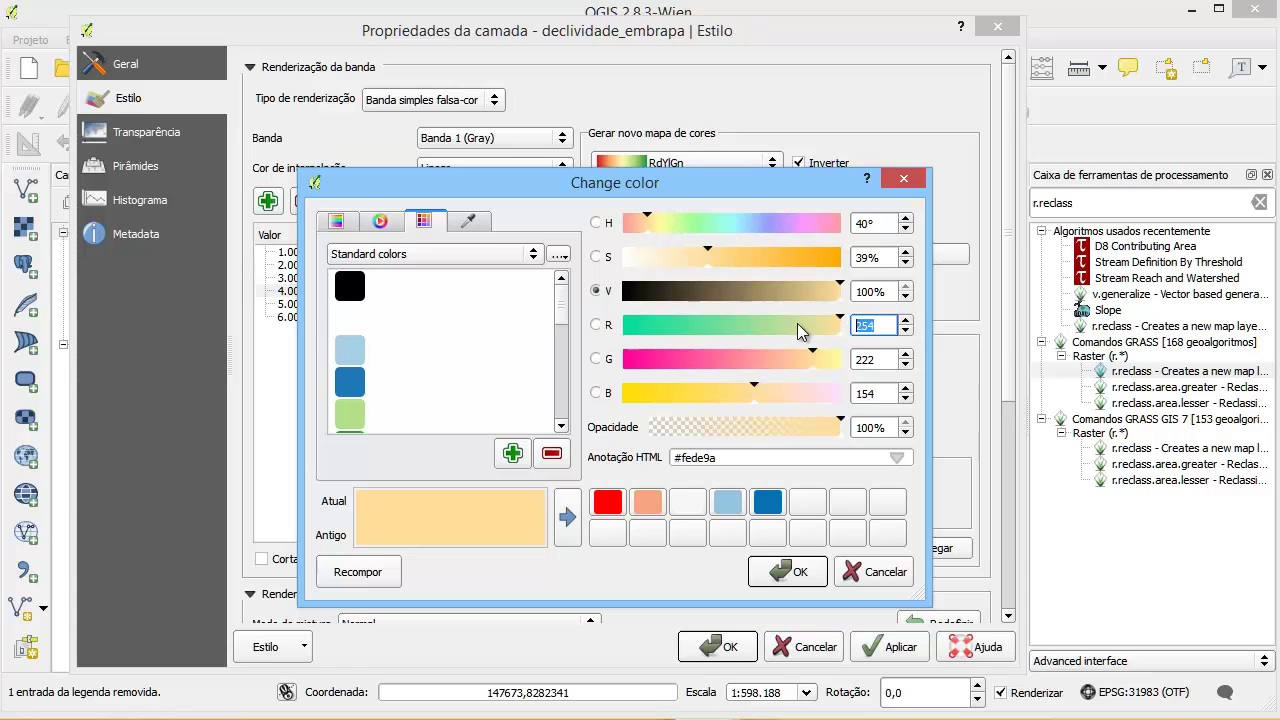
{"action": "type", "text": "255"}
{"action": "double_click", "coordinate": [884, 358]}
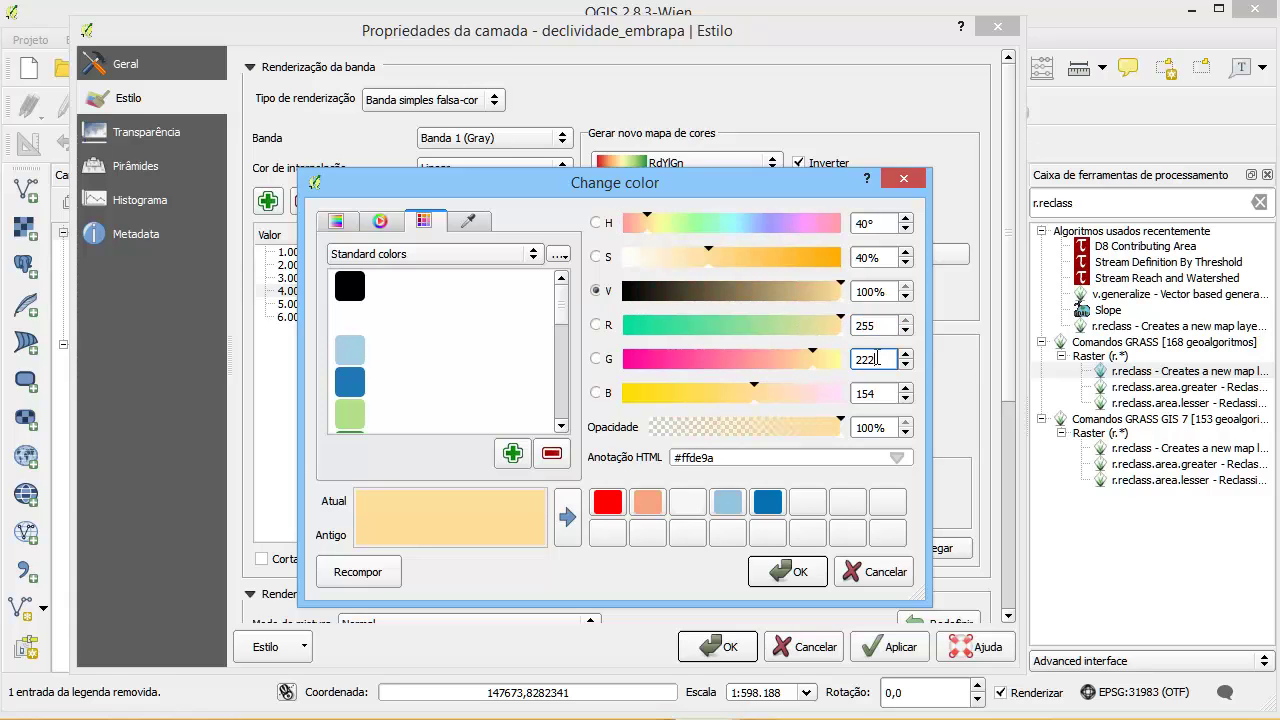
{"action": "type", "text": "225"}
{"action": "key", "text": "BackSpace"}
{"action": "key", "text": "BackSpace"}
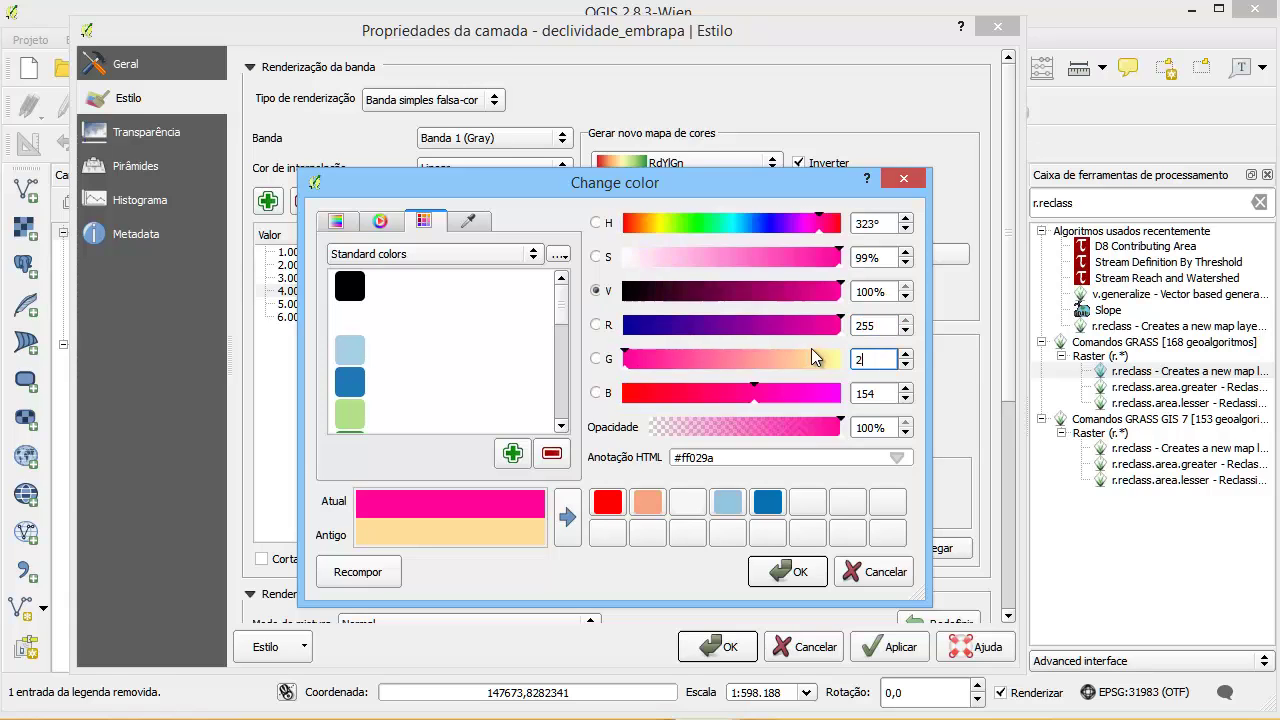
{"action": "type", "text": "55"}
{"action": "double_click", "coordinate": [884, 393]}
{"action": "type", "text": "0"}
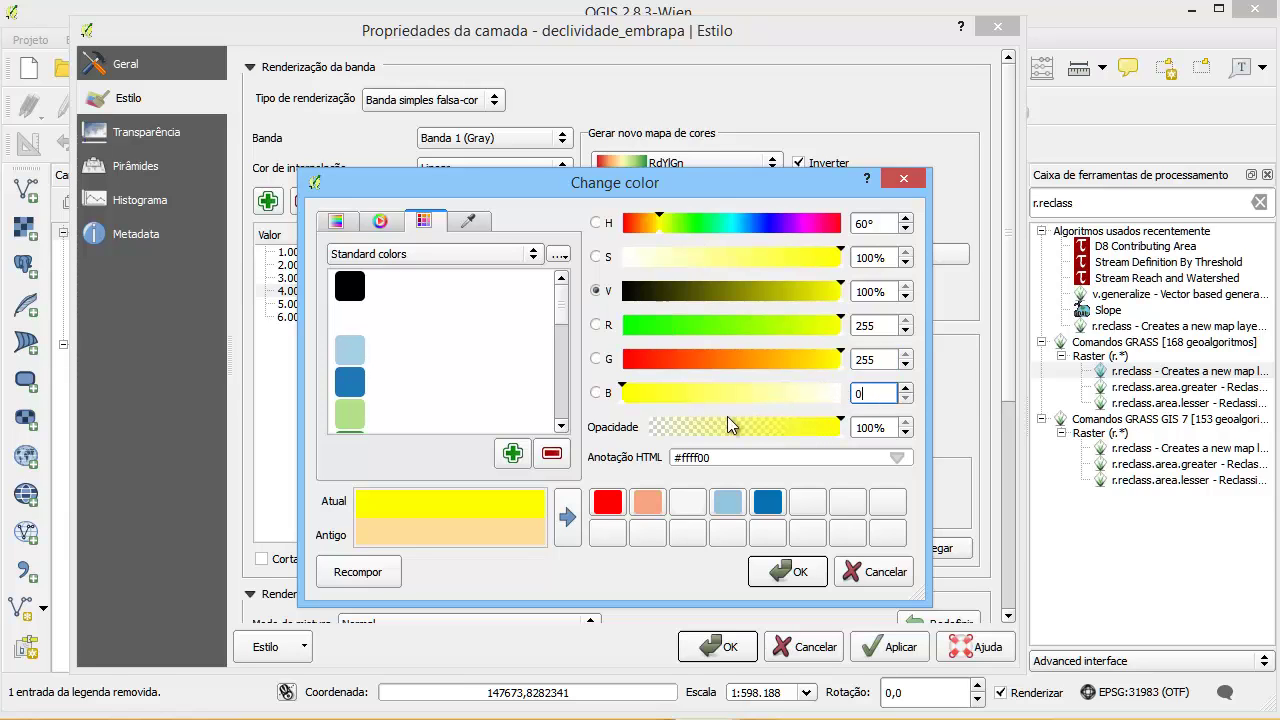
{"action": "left_click", "coordinate": [797, 574]}
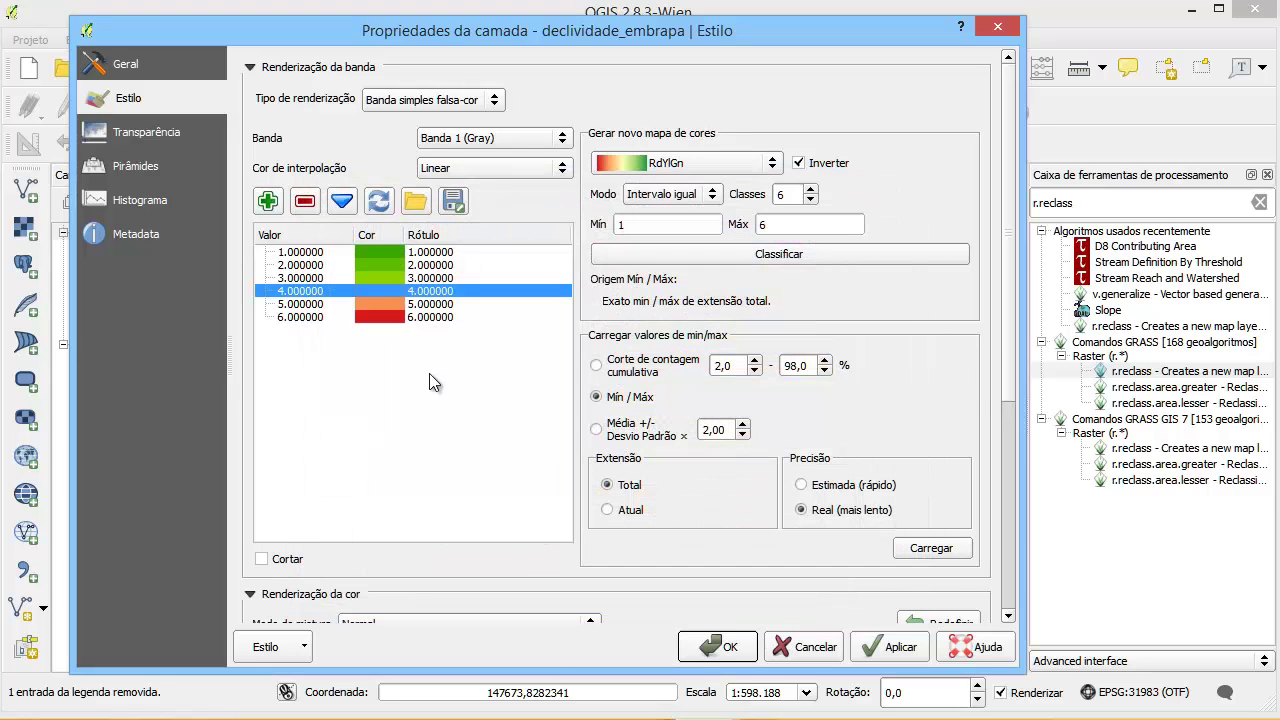
Step: Set the colour of class value 5 to RGB 255, 191, 0
{"action": "double_click", "coordinate": [387, 305]}
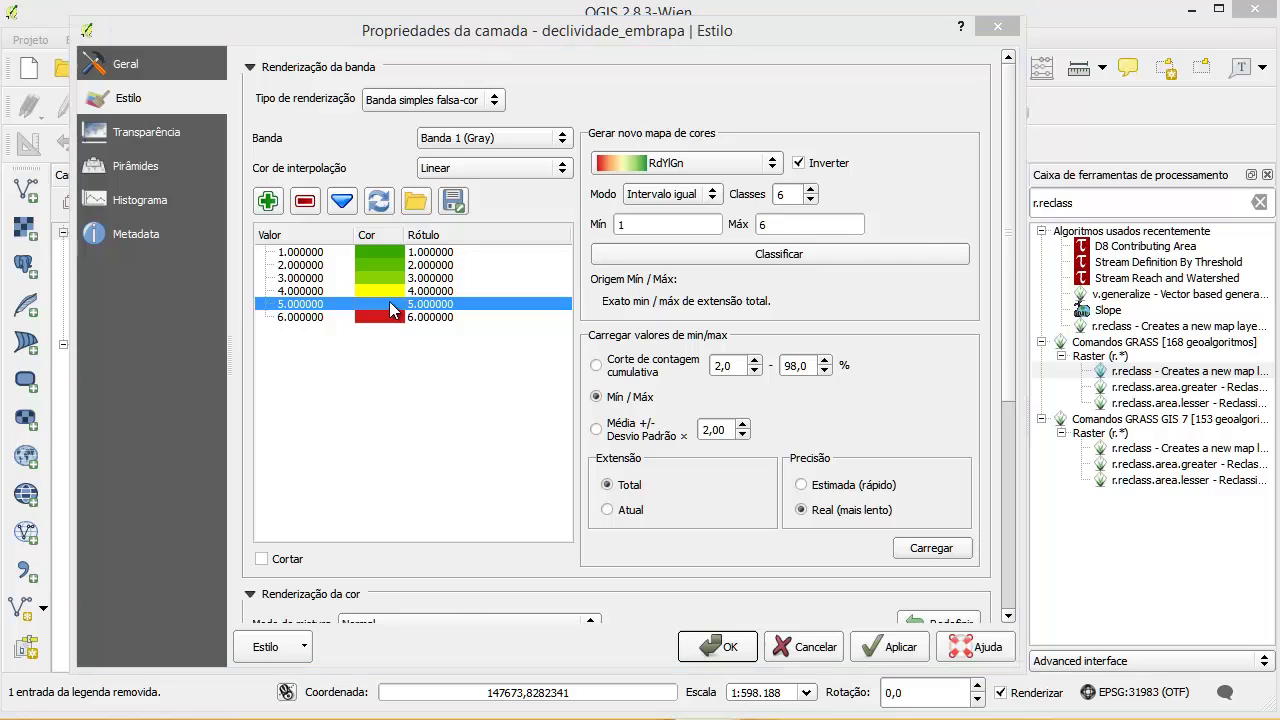
{"action": "double_click", "coordinate": [880, 325]}
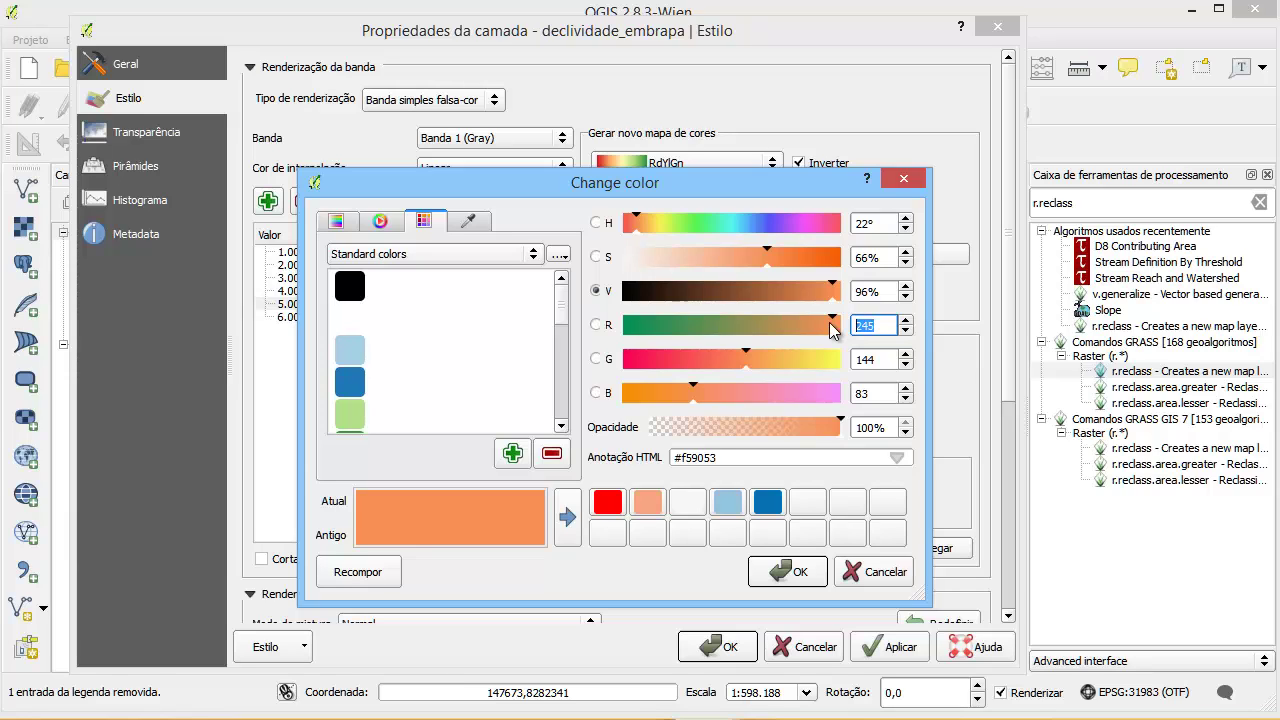
{"action": "type", "text": "255"}
{"action": "double_click", "coordinate": [880, 360]}
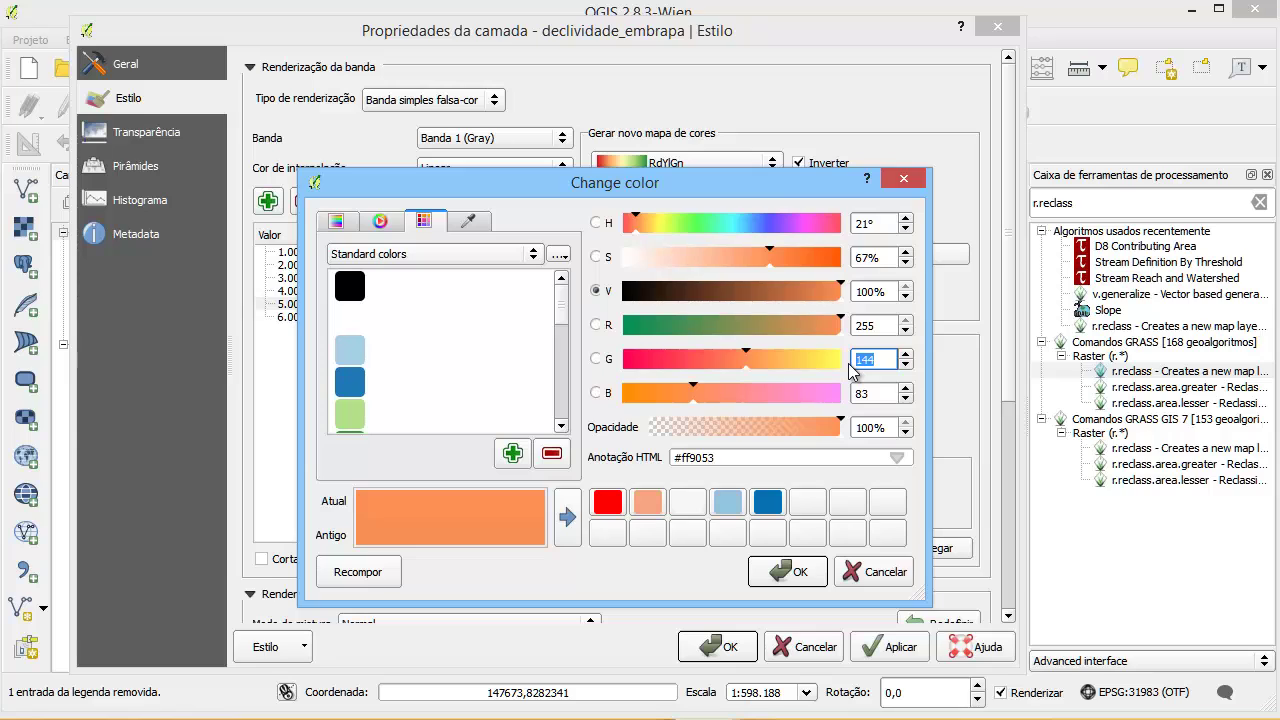
{"action": "type", "text": "191"}
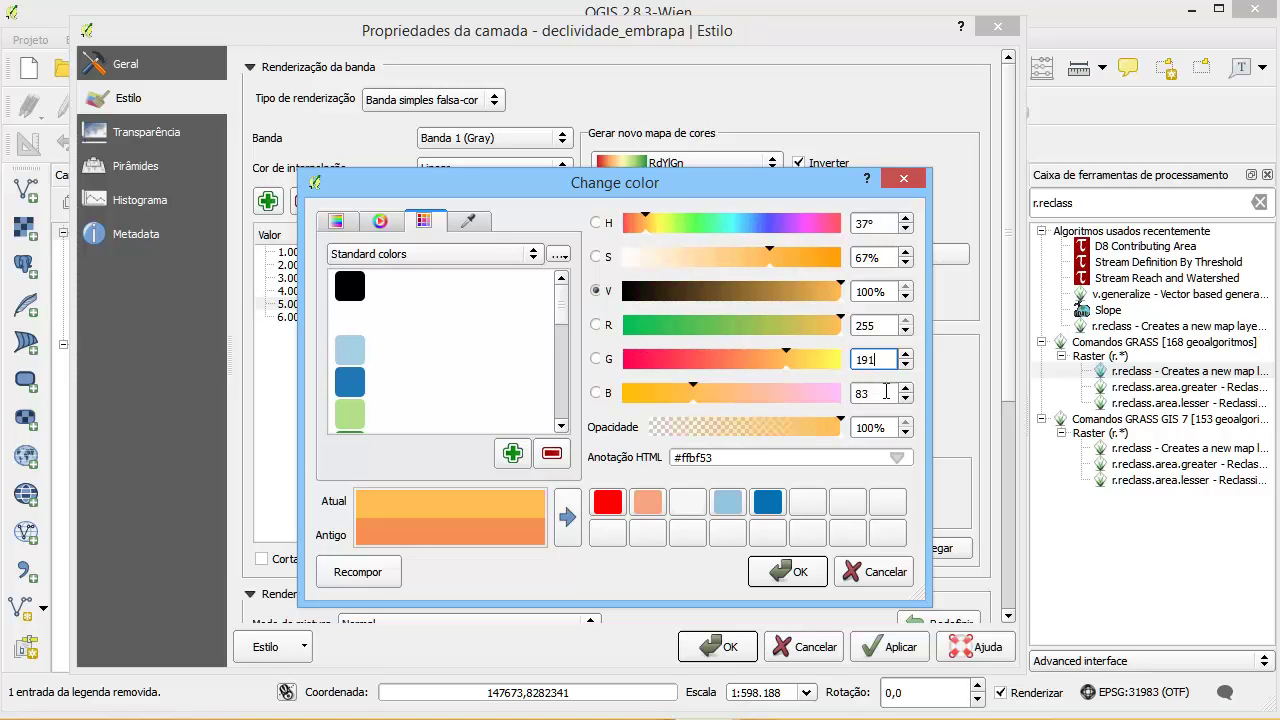
{"action": "double_click", "coordinate": [868, 393]}
{"action": "type", "text": "0"}
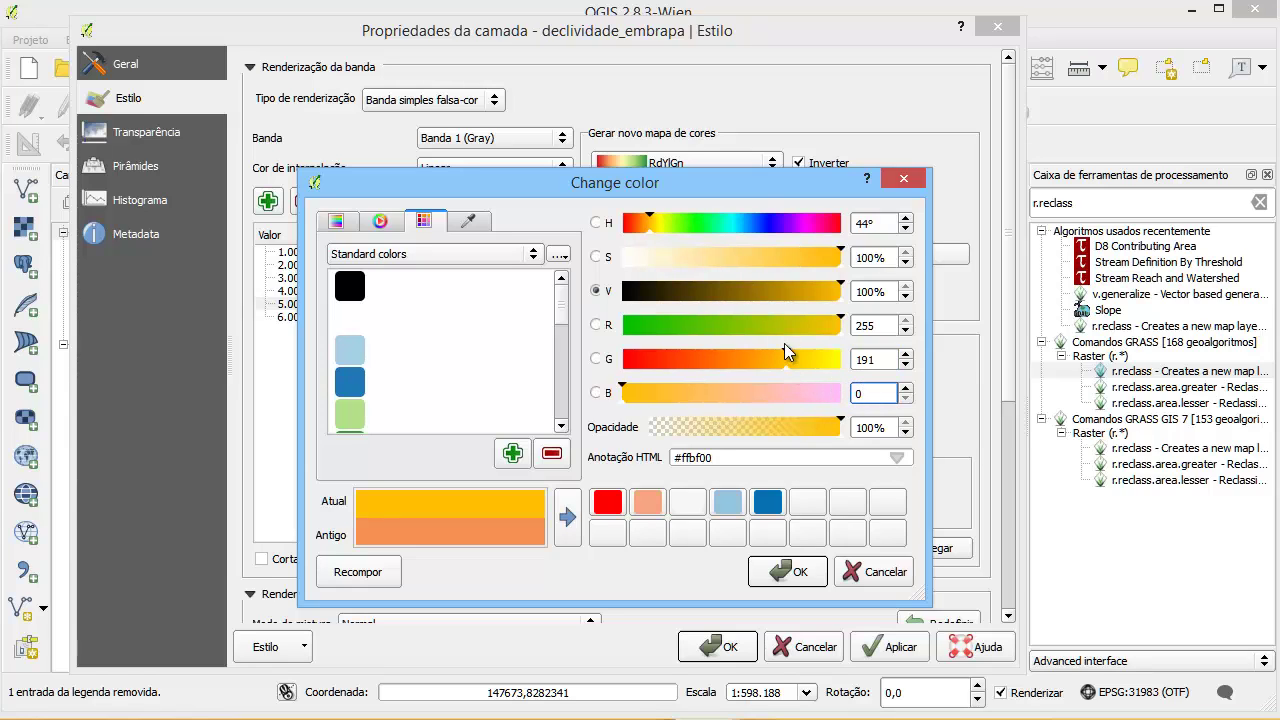
{"action": "left_click_drag", "start_coordinate": [787, 356], "coordinate": [769, 363]}
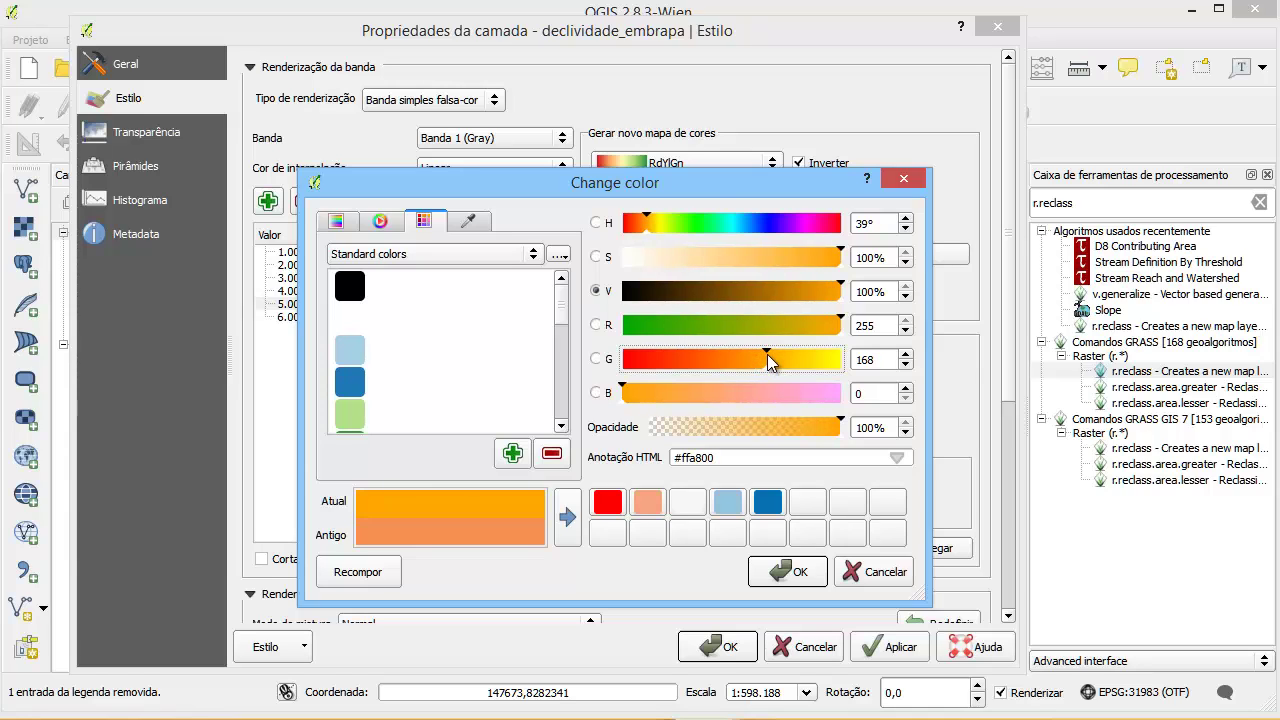
{"action": "double_click", "coordinate": [889, 362]}
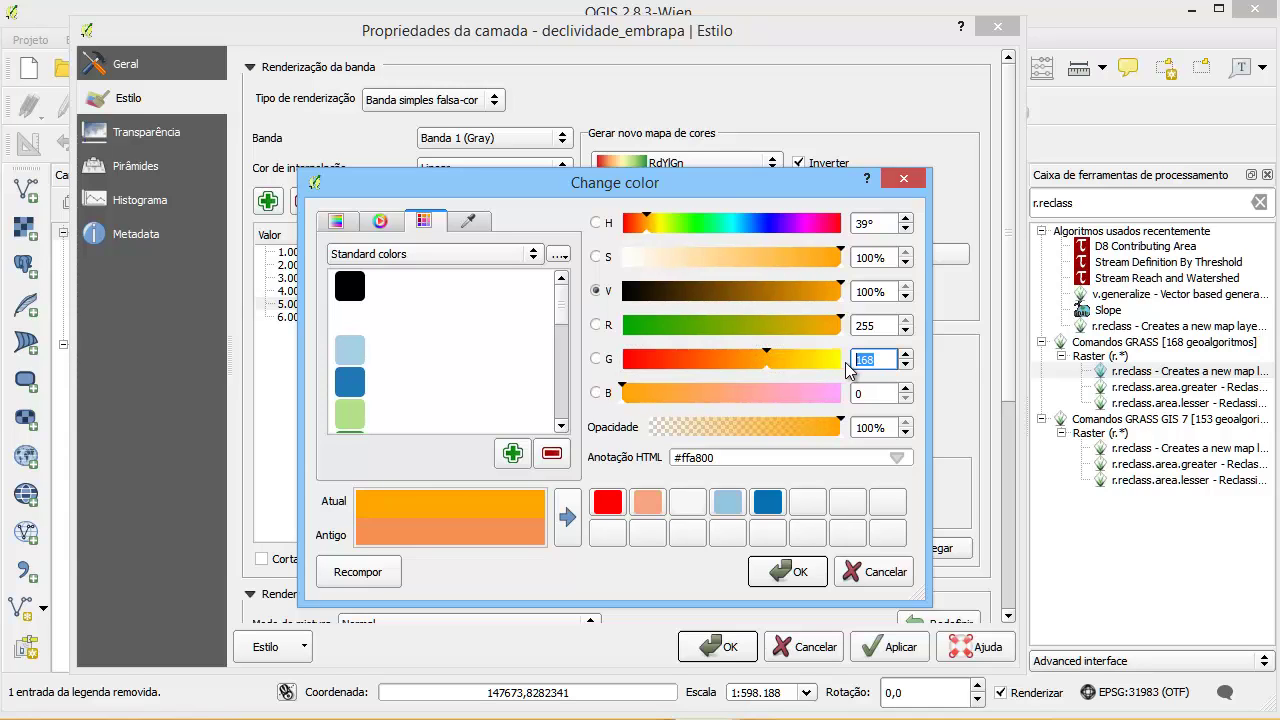
{"action": "type", "text": "191"}
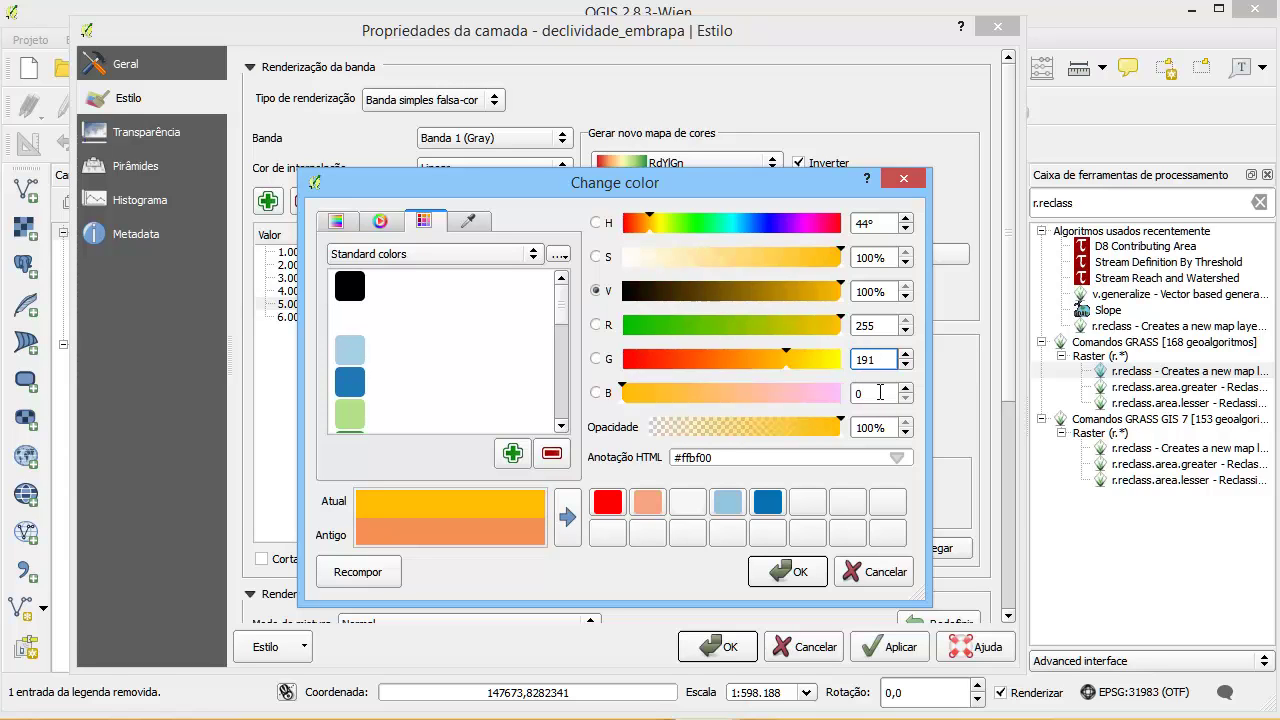
{"action": "left_click", "coordinate": [790, 576]}
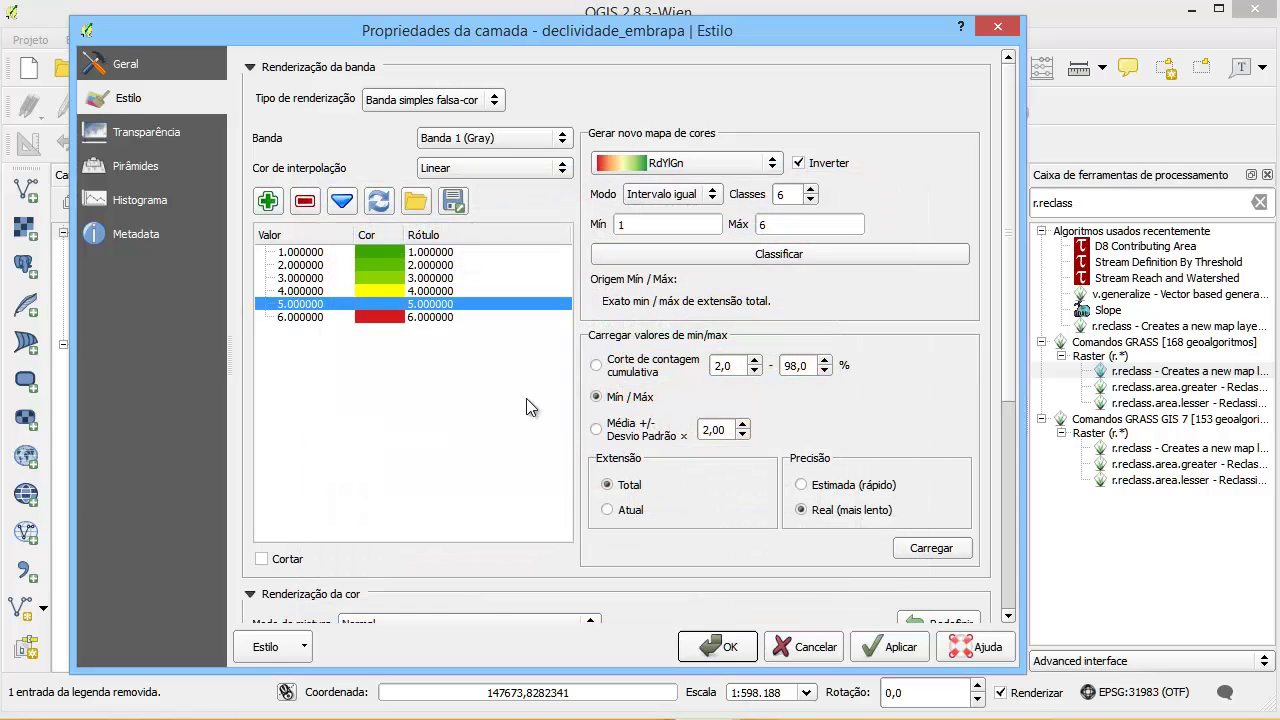
Step: Set the colour of class value 6 to RGB 255, 0, 0 and apply the style to the layer
{"action": "left_click", "coordinate": [387, 322]}
{"action": "double_click", "coordinate": [386, 318]}
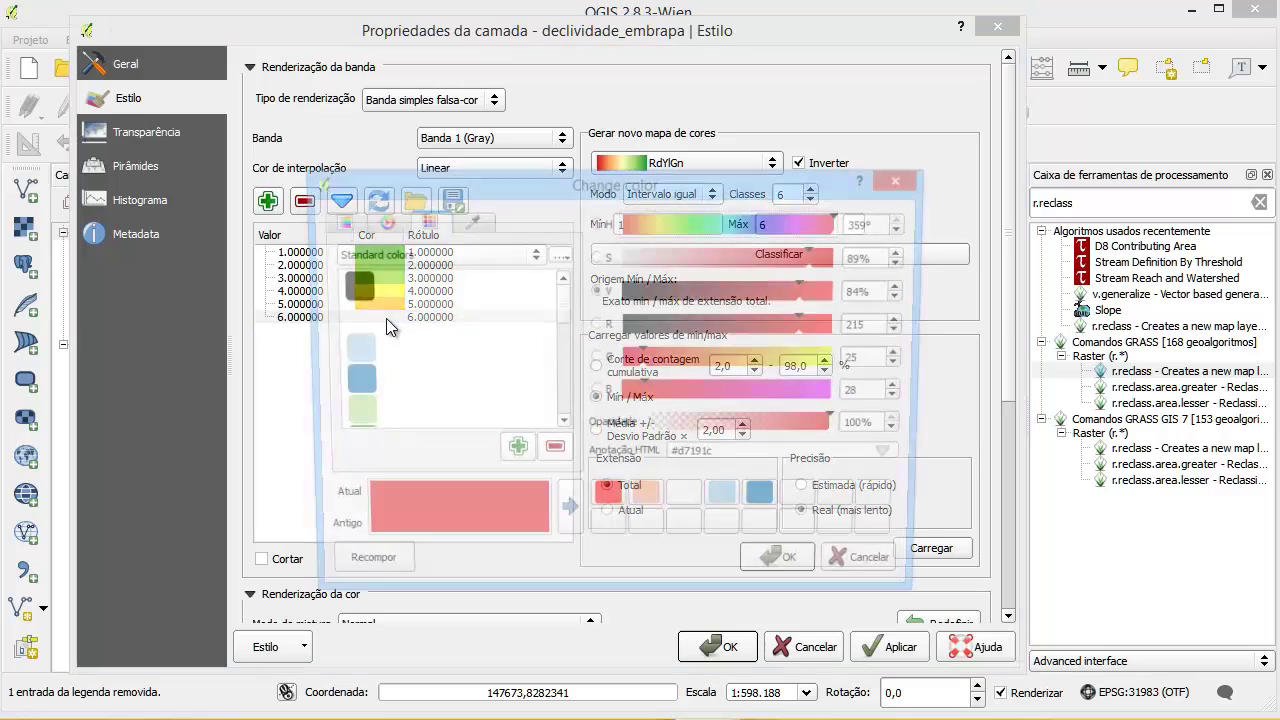
{"action": "double_click", "coordinate": [866, 328]}
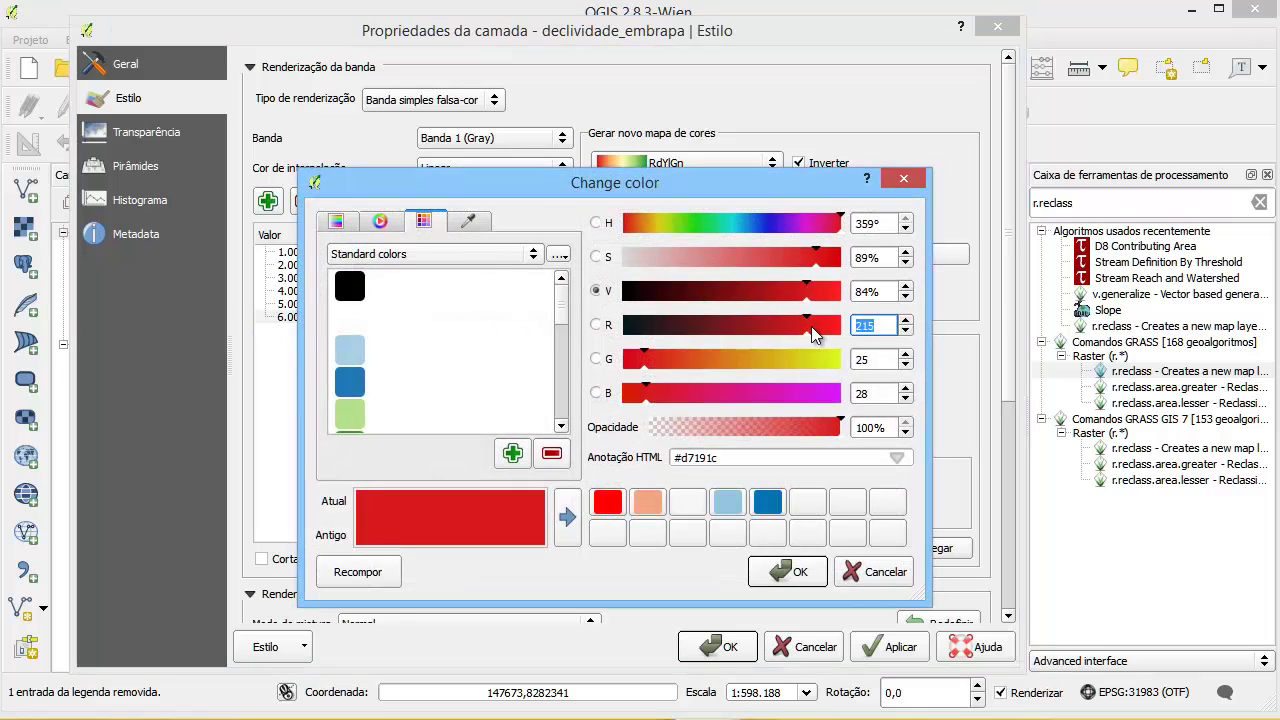
{"action": "type", "text": "255"}
{"action": "double_click", "coordinate": [875, 360]}
{"action": "type", "text": "0"}
{"action": "left_click", "coordinate": [870, 393]}
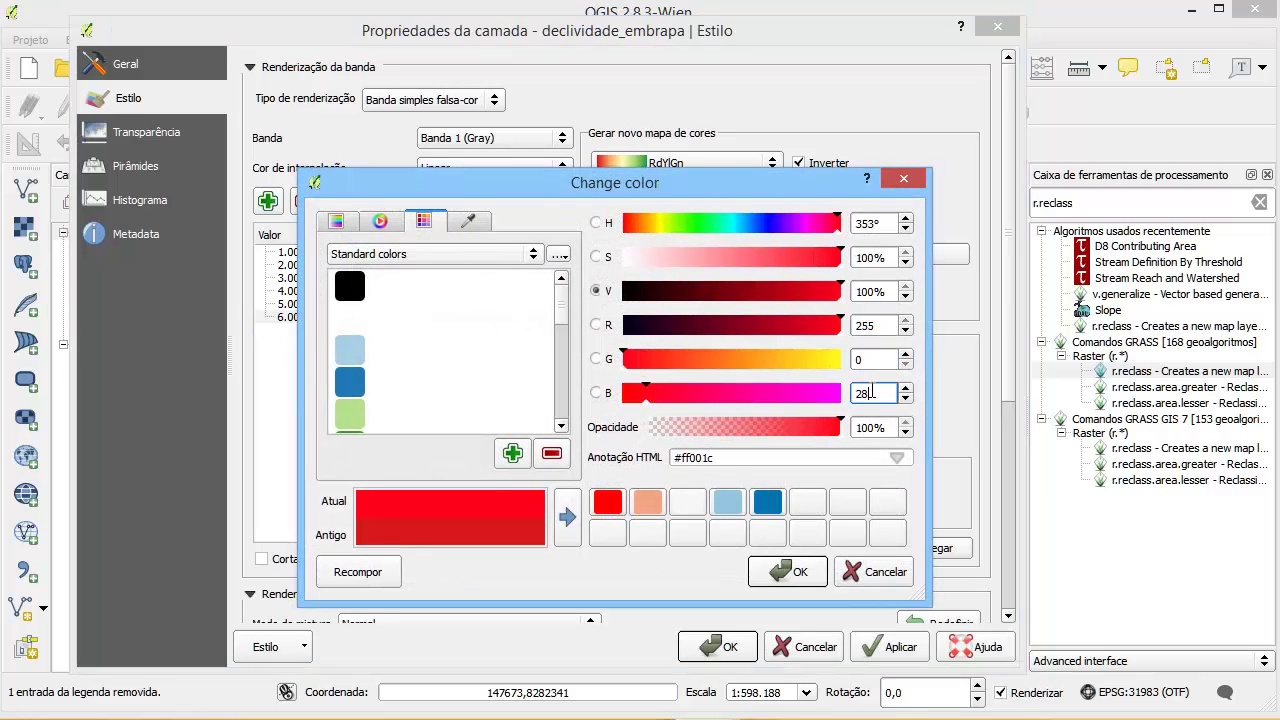
{"action": "double_click", "coordinate": [868, 393]}
{"action": "type", "text": "0"}
{"action": "left_click", "coordinate": [872, 360]}
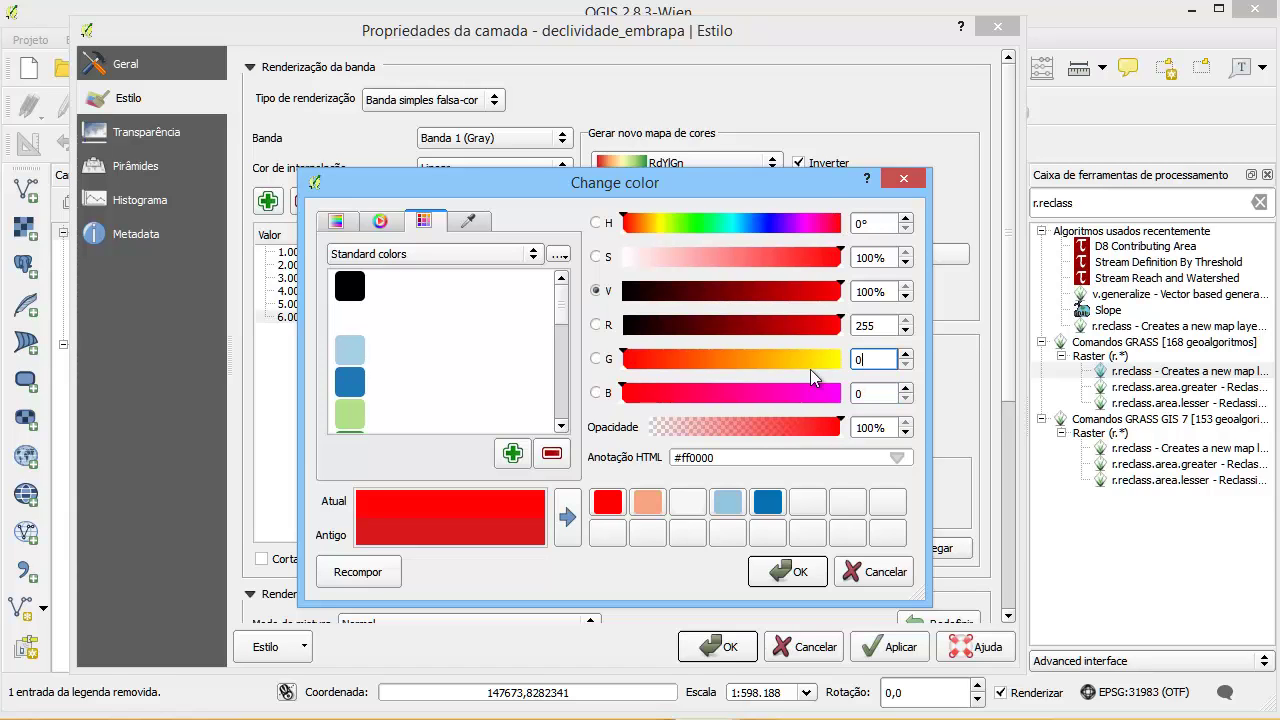
{"action": "left_click", "coordinate": [788, 572]}
{"action": "left_click", "coordinate": [887, 648]}
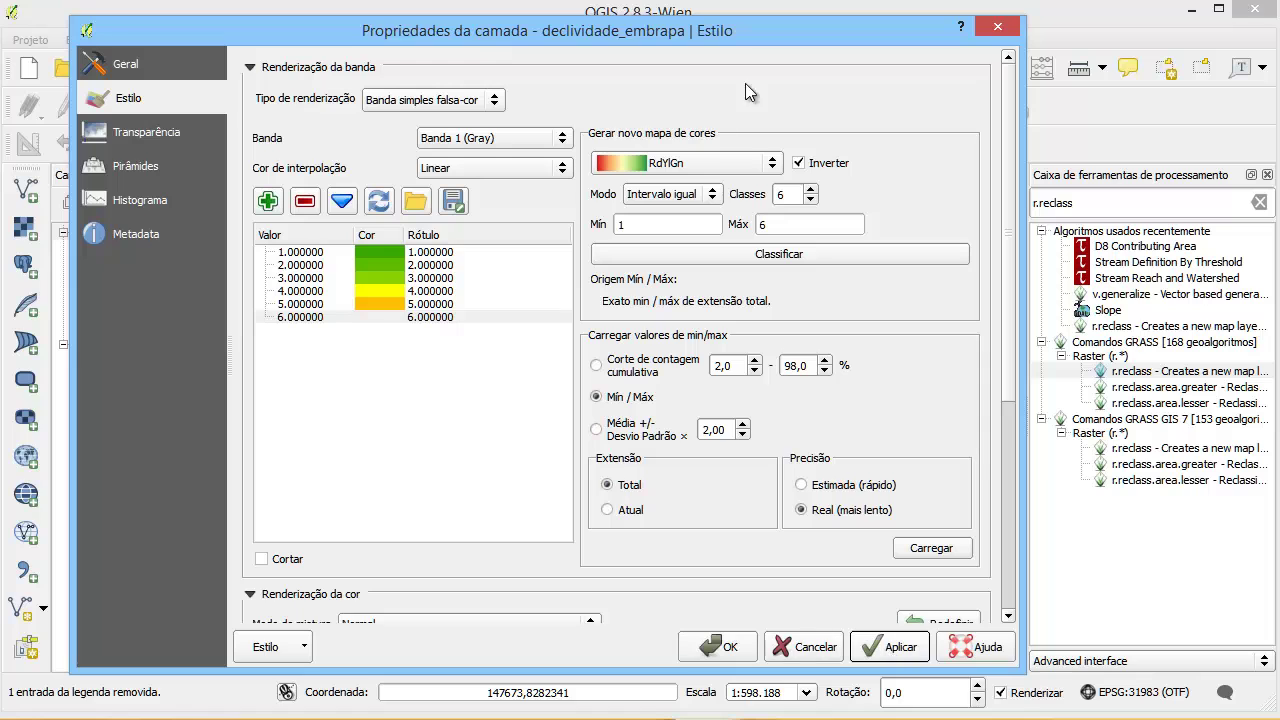
Step: Copy "PLANO (0-3%)" from Classes_declividade_embrapa.txt in Notepad and paste it as the label of class value 1 in the QGIS layer style
{"action": "mouse_move", "coordinate": [910, 30]}
{"action": "left_mouse_down"}
{"action": "mouse_move", "coordinate": [720, 46]}
{"action": "mouse_move", "coordinate": [148, 46]}
{"action": "mouse_move", "coordinate": [910, 30]}
{"action": "left_mouse_up"}
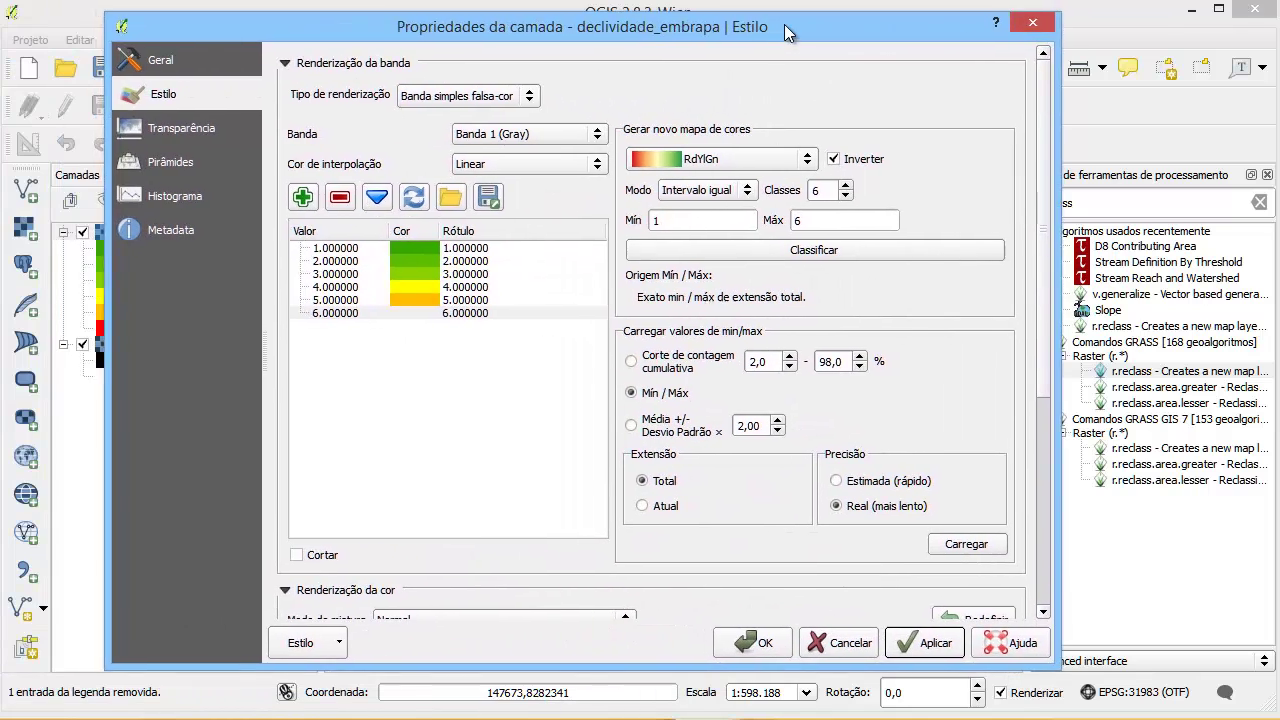
{"action": "left_click", "coordinate": [456, 264]}
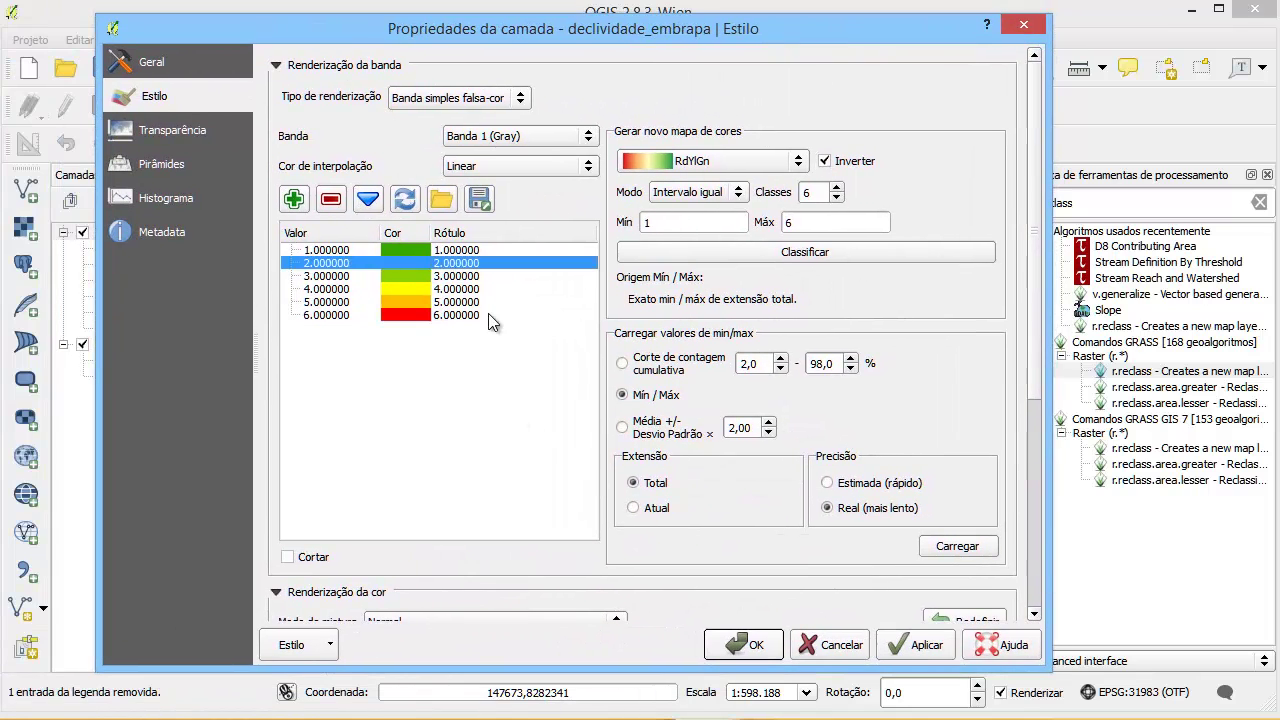
{"action": "left_click", "coordinate": [467, 251]}
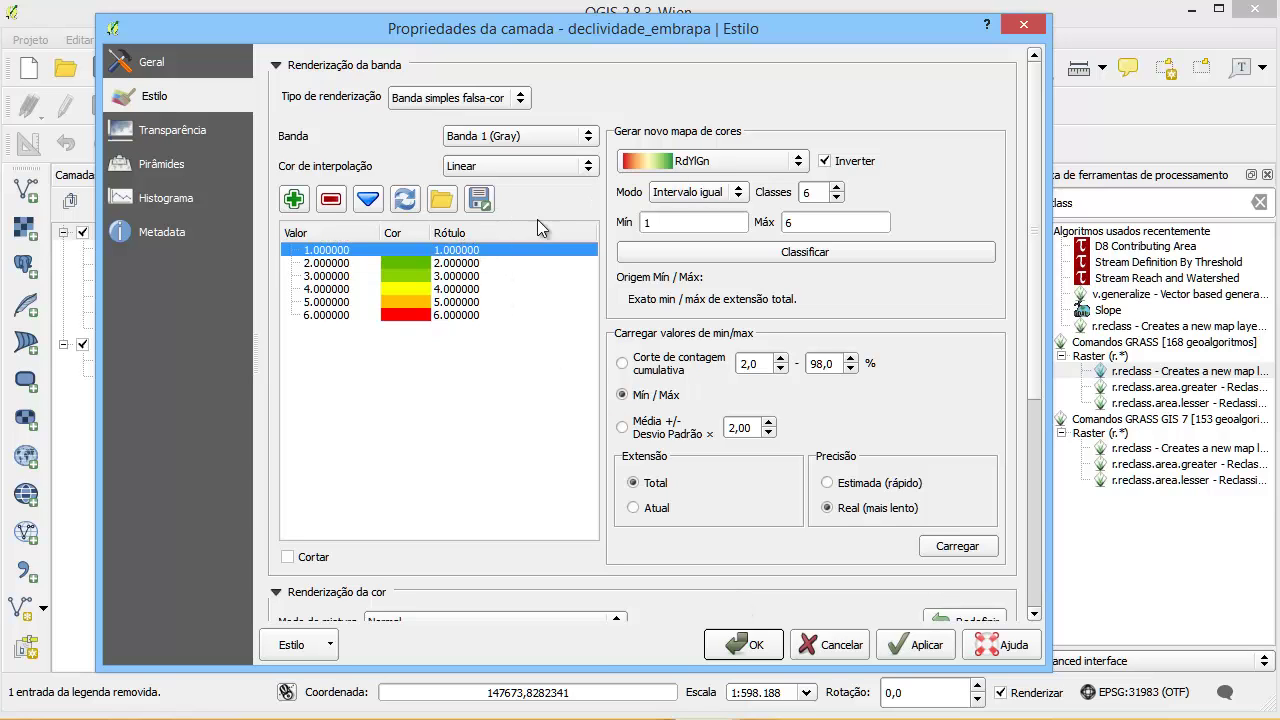
{"action": "left_click_drag", "start_coordinate": [515, 33], "coordinate": [442, 31]}
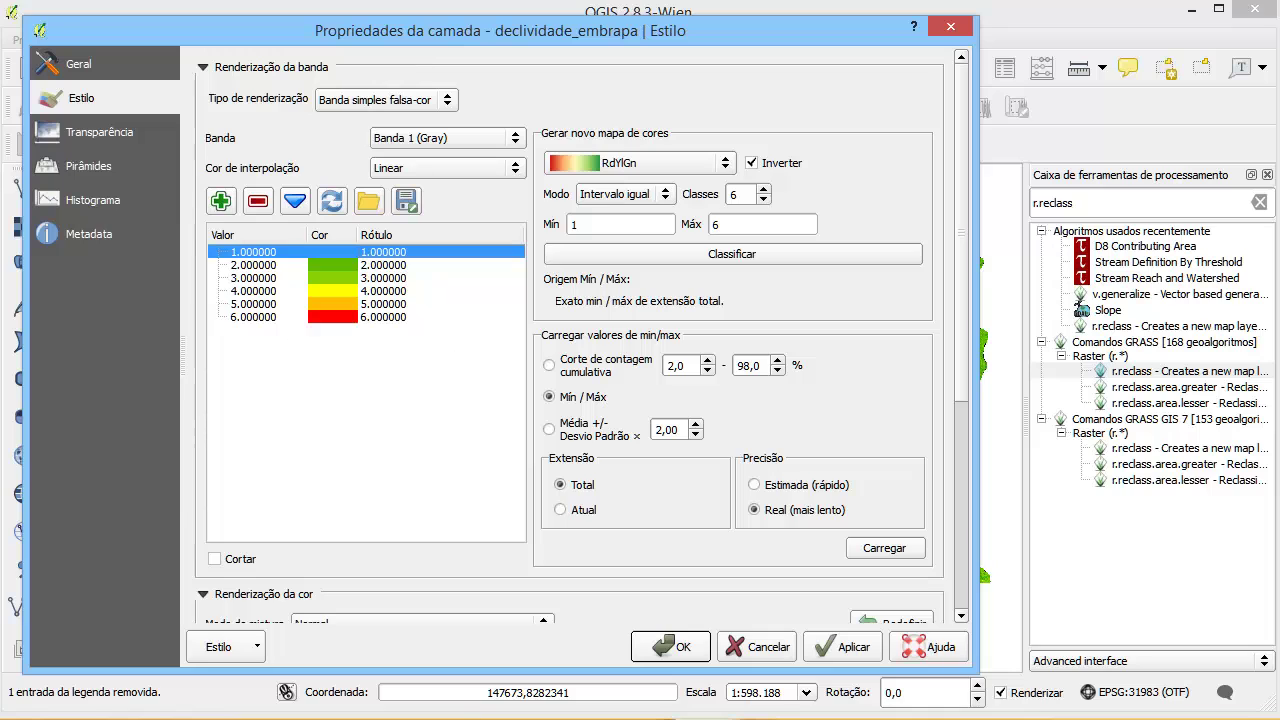
{"action": "key", "text": "alt+Tab"}
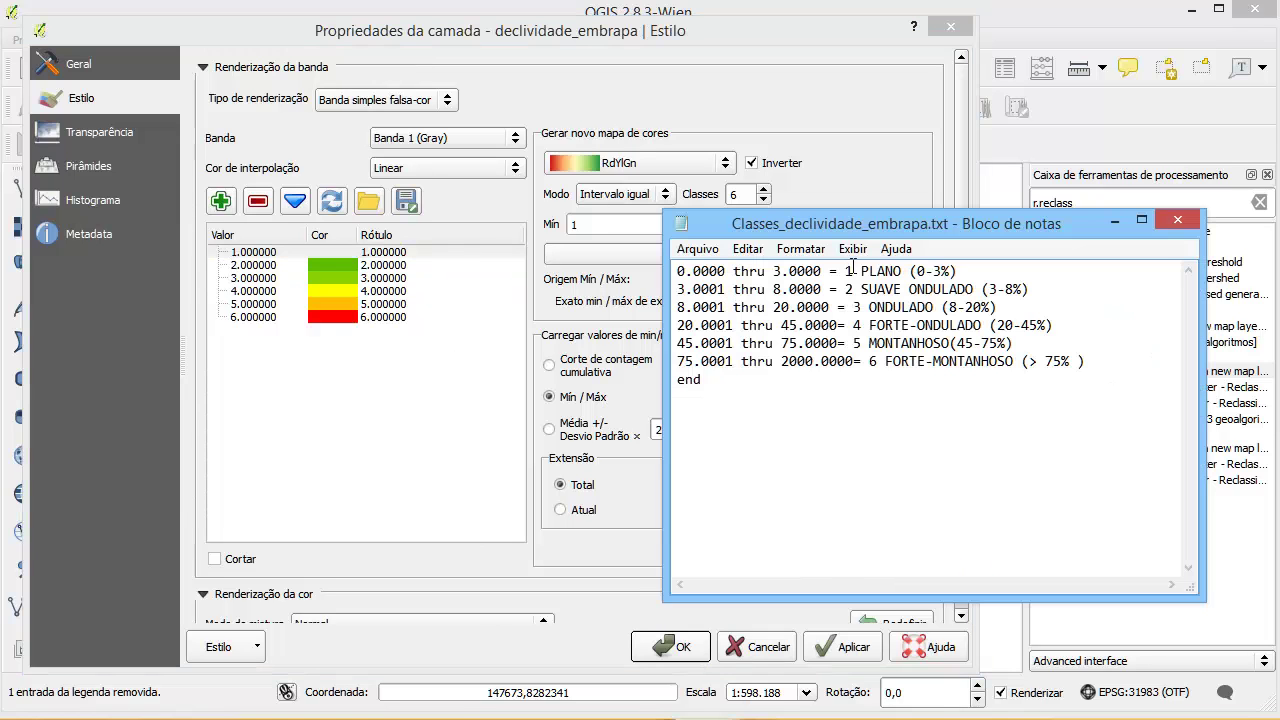
{"action": "left_click_drag", "start_coordinate": [862, 270], "coordinate": [958, 270]}
{"action": "right_click", "coordinate": [940, 272]}
{"action": "left_click", "coordinate": [985, 336]}
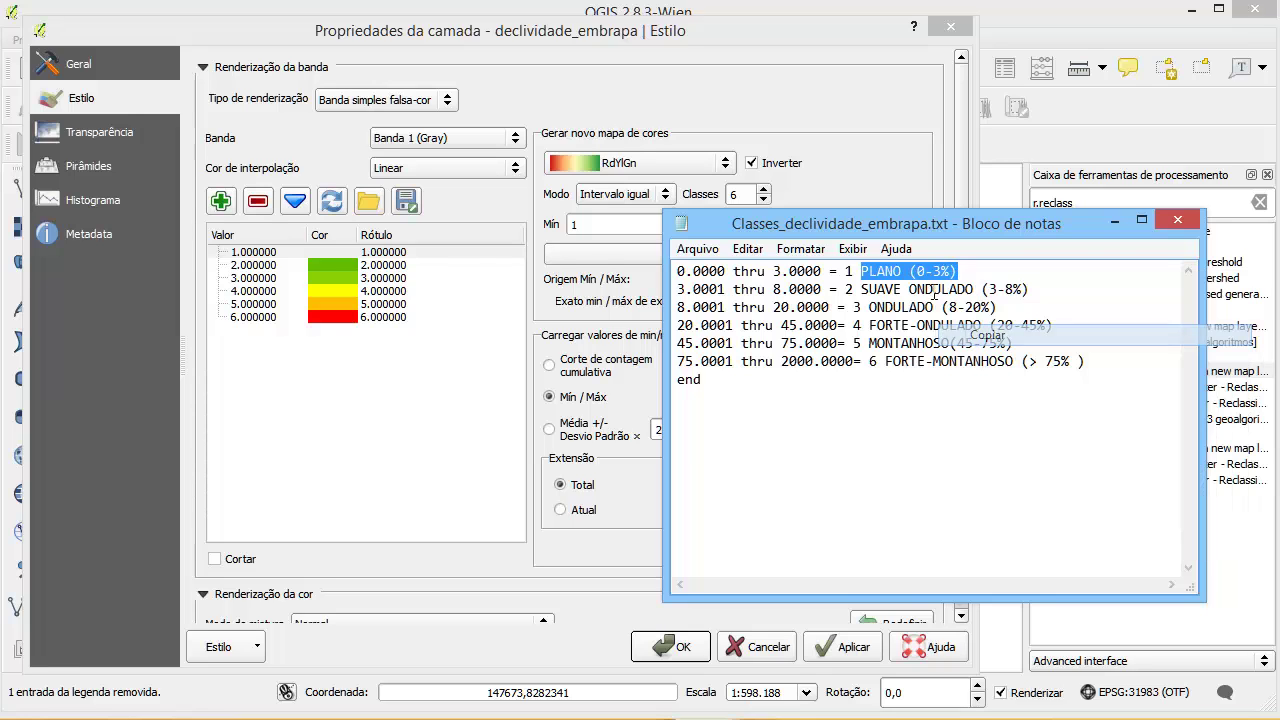
{"action": "left_click", "coordinate": [394, 262]}
{"action": "double_click", "coordinate": [408, 253]}
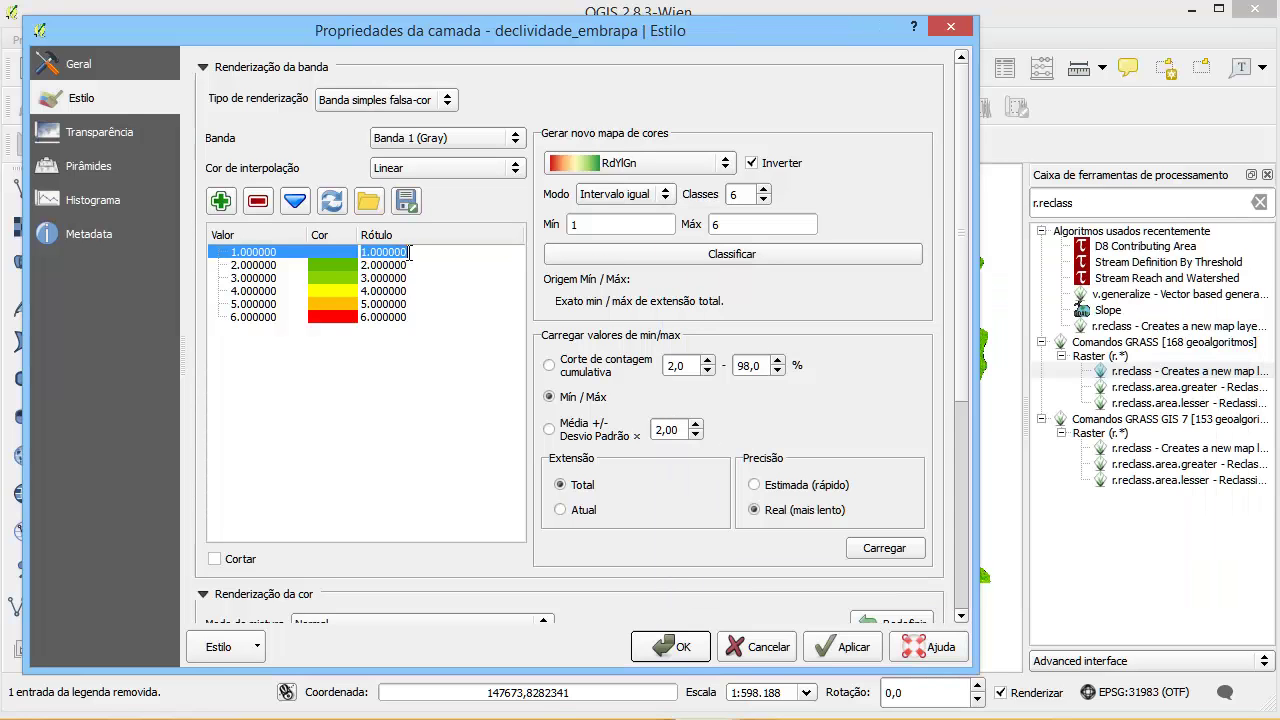
{"action": "key", "text": "ctrl+v"}
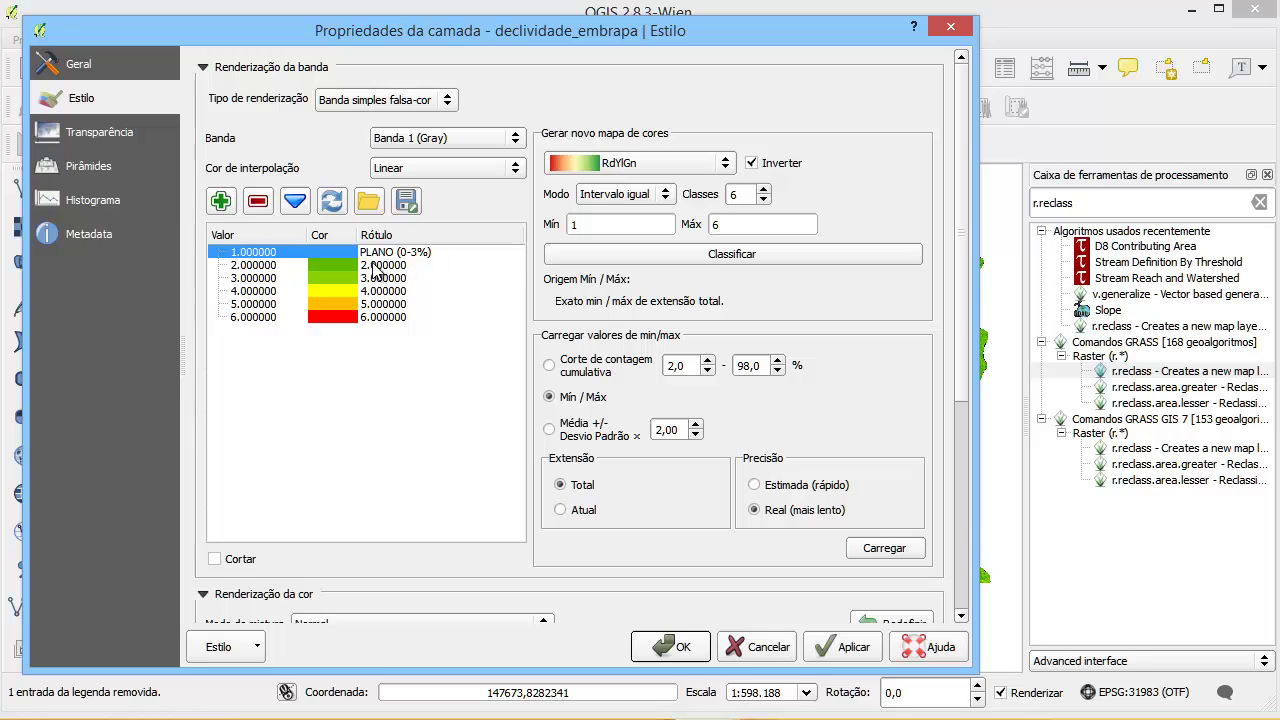
Step: Copy "SUAVE ONDULADO (3-8%)" from the rules file in Notepad and paste it as the label of class value 2 in the QGIS layer style
{"action": "left_click", "coordinate": [380, 265]}
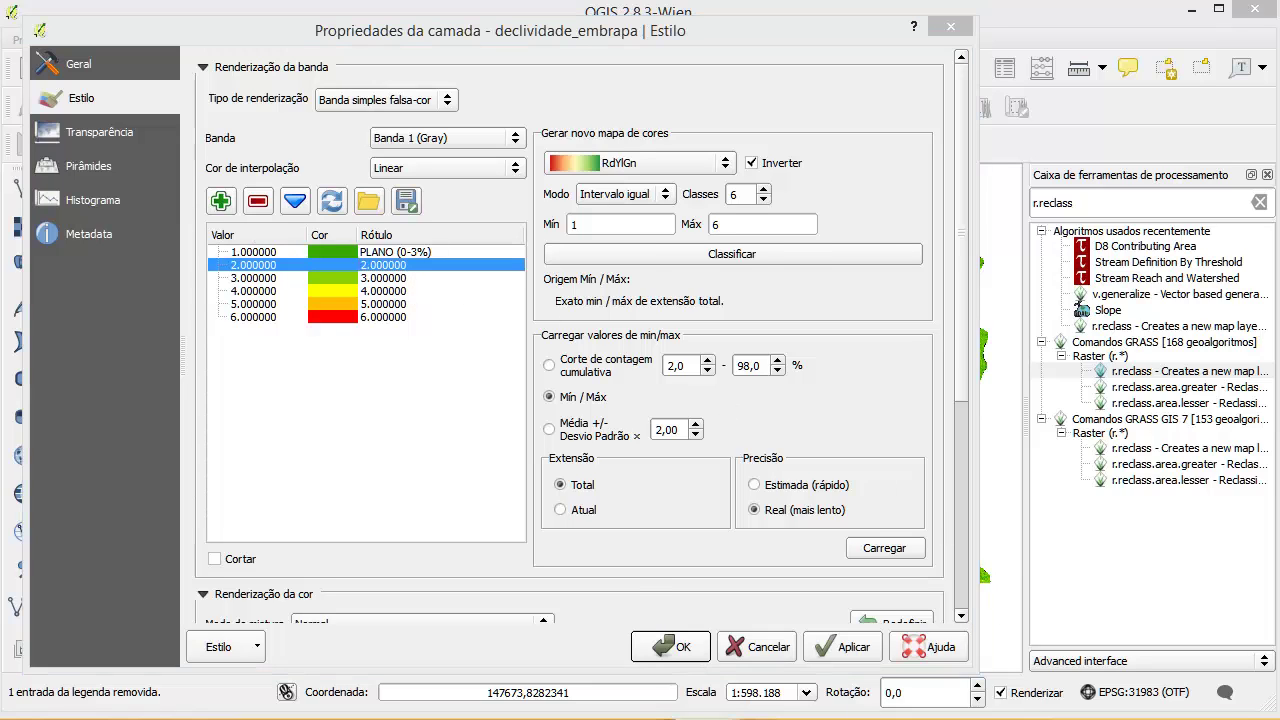
{"action": "key", "text": "alt+Tab"}
{"action": "left_click", "coordinate": [862, 289]}
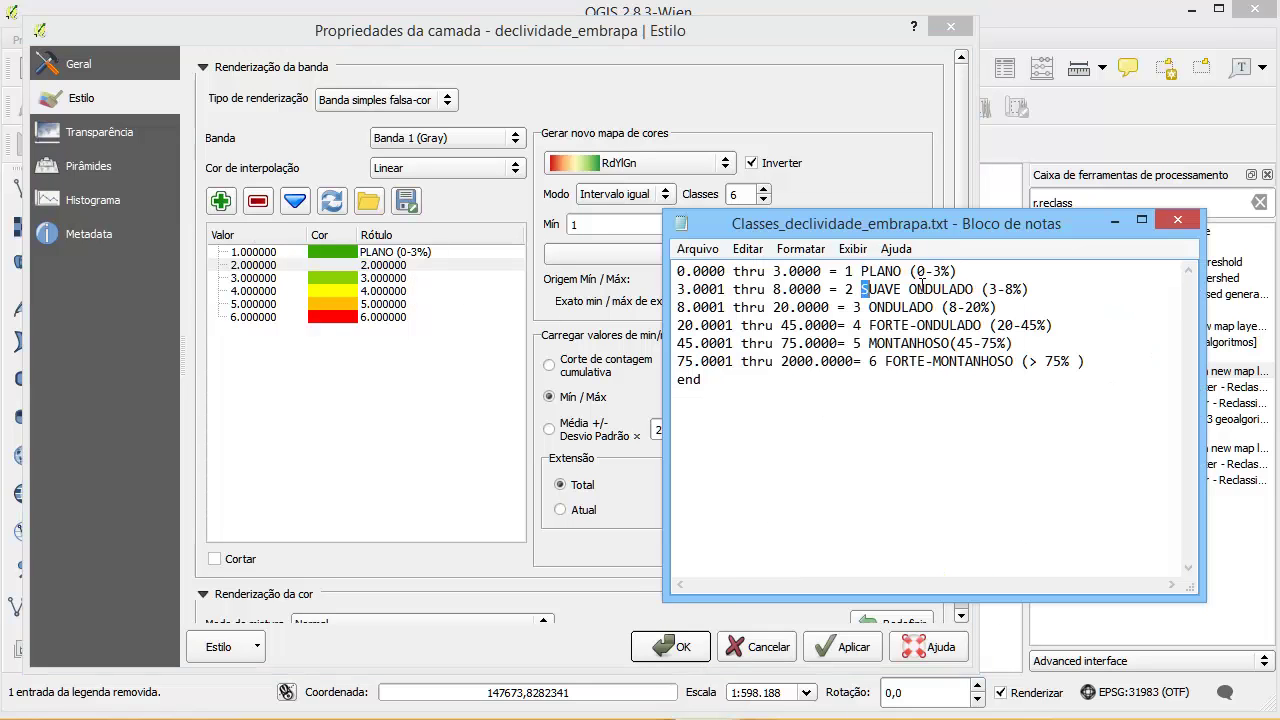
{"action": "left_click", "coordinate": [1030, 289], "text": "shift"}
{"action": "right_click", "coordinate": [985, 289]}
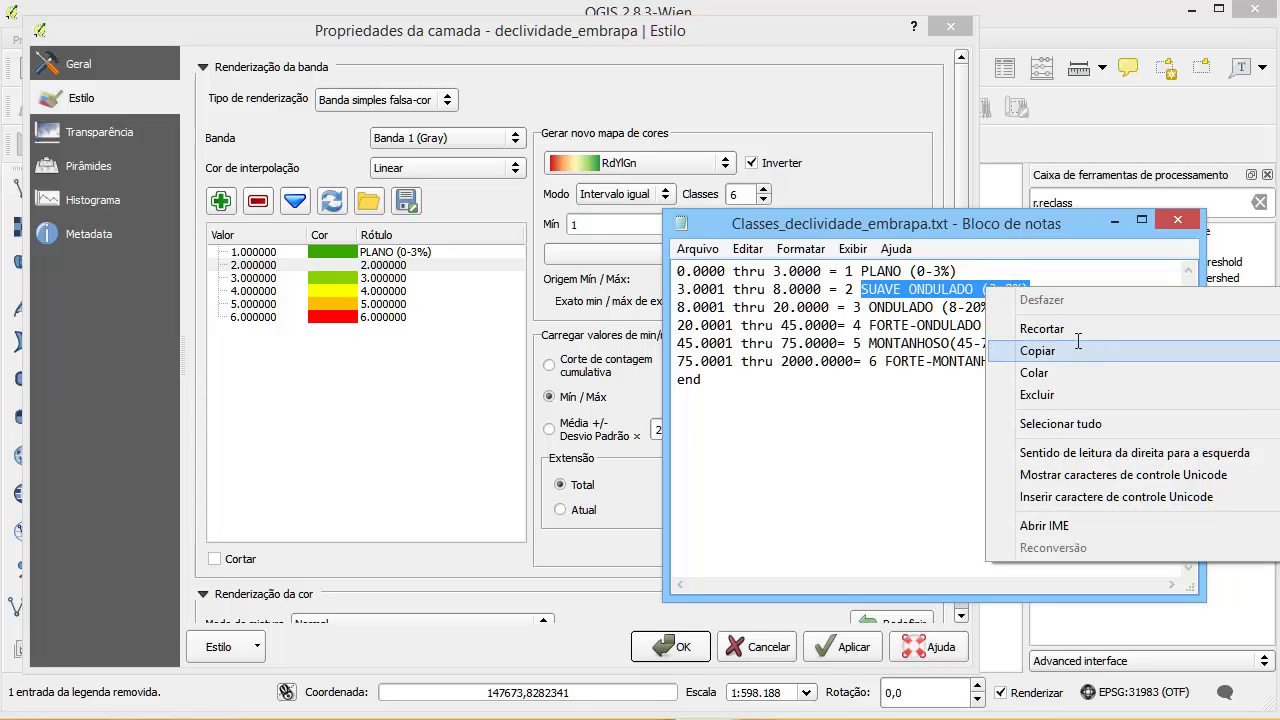
{"action": "left_click", "coordinate": [1037, 350]}
{"action": "left_click", "coordinate": [385, 265]}
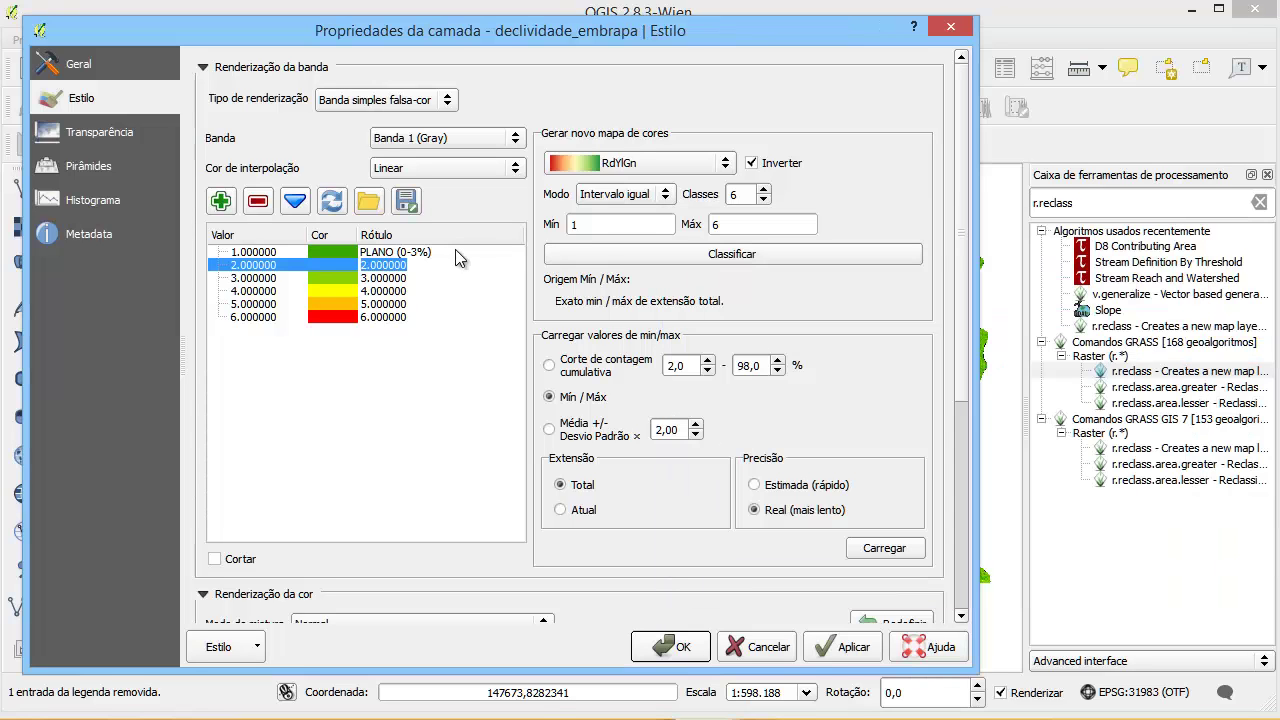
{"action": "key", "text": "ctrl+v"}
Step: Copy "ONDULADO (8-20%)" from the rules file in Notepad and paste it as the label of class value 3 in the QGIS layer style
{"action": "left_click", "coordinate": [389, 277]}
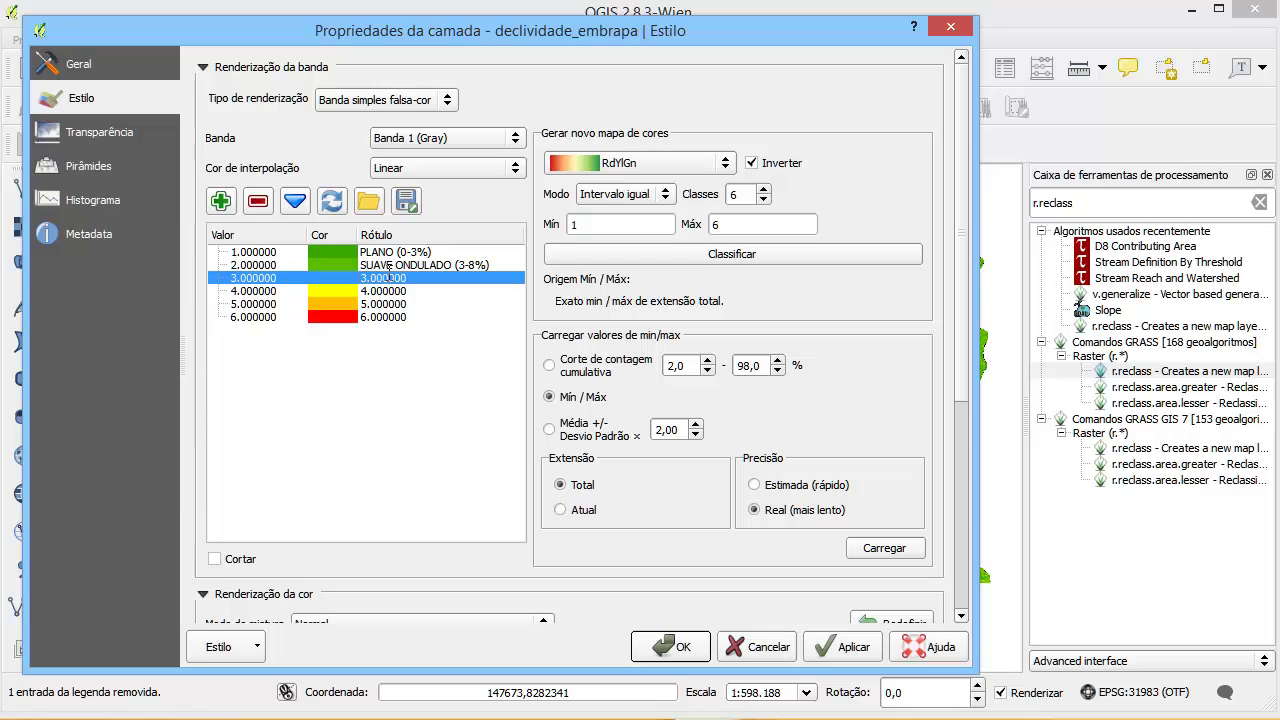
{"action": "left_click", "coordinate": [388, 277]}
{"action": "double_click", "coordinate": [398, 277]}
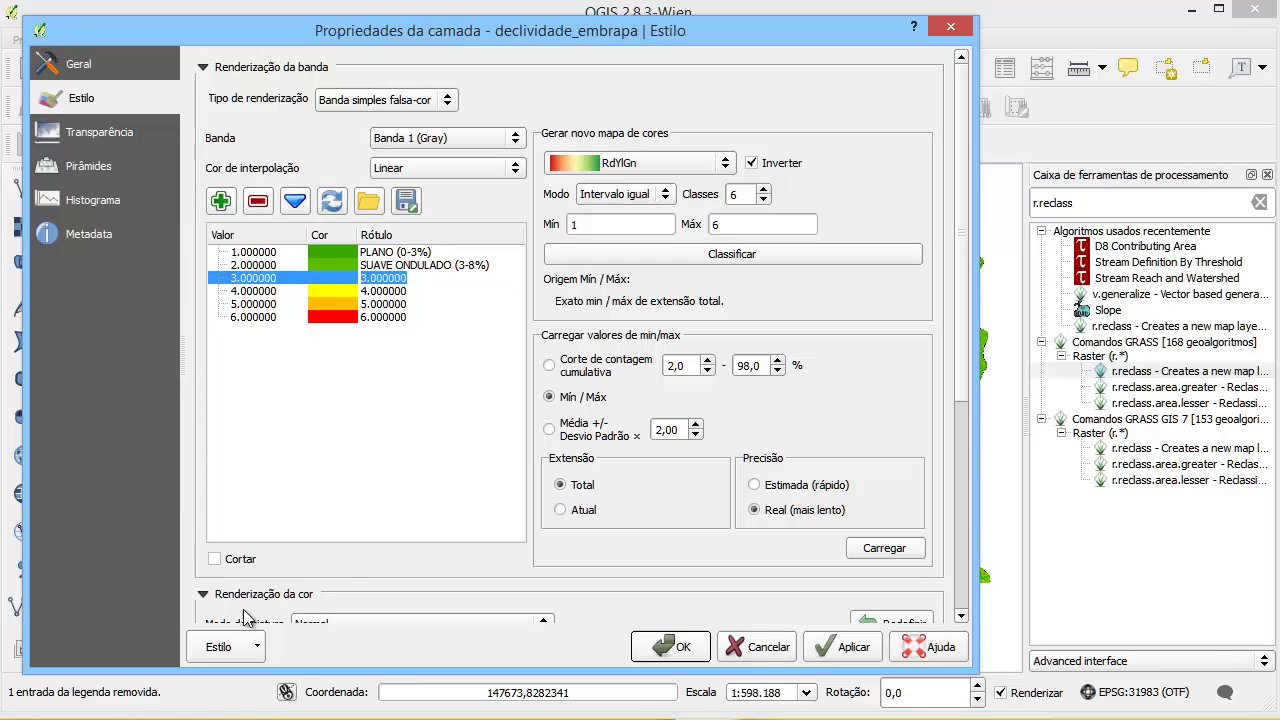
{"action": "key", "text": "alt+Tab"}
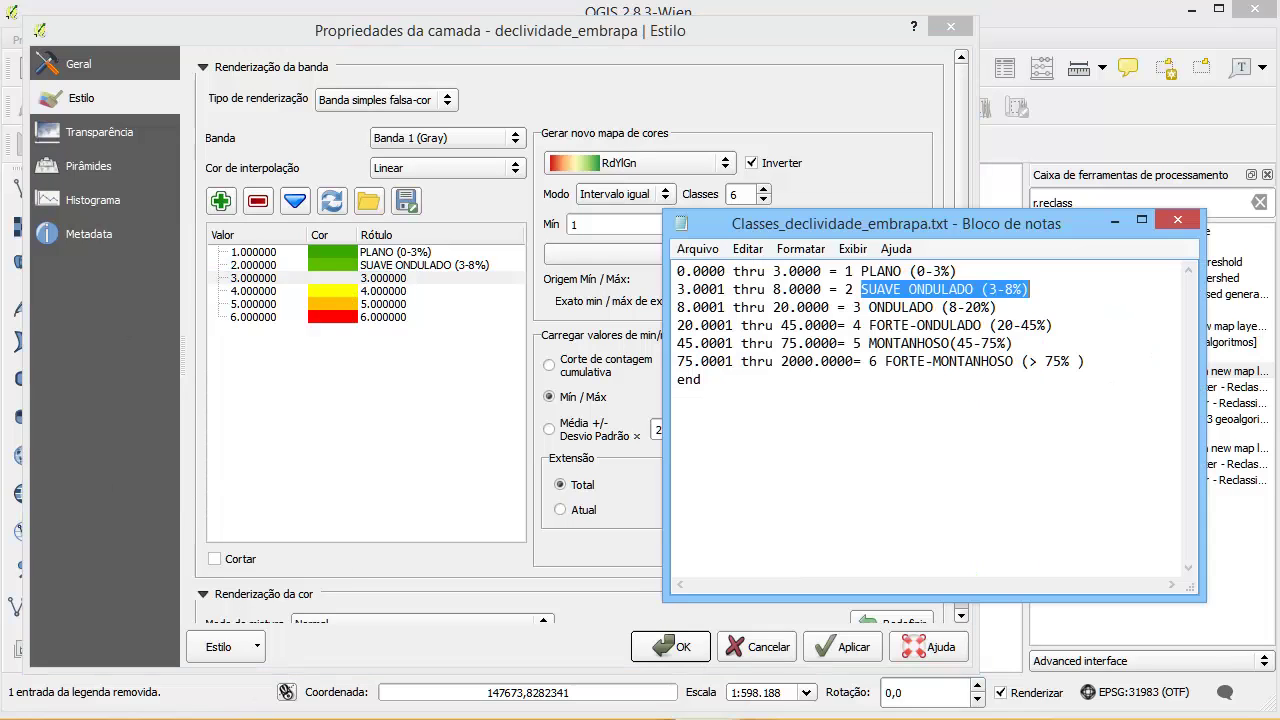
{"action": "left_click", "coordinate": [869, 309]}
{"action": "left_click_drag", "start_coordinate": [870, 311], "coordinate": [993, 308]}
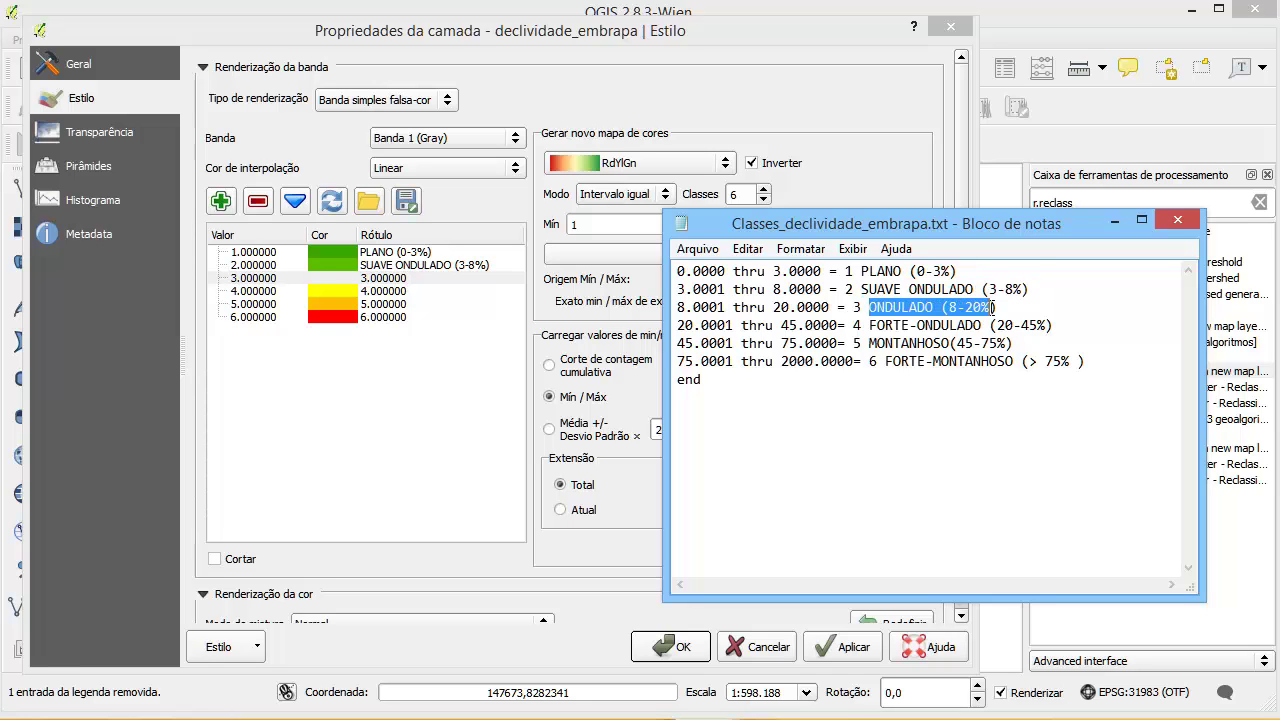
{"action": "right_click", "coordinate": [945, 307]}
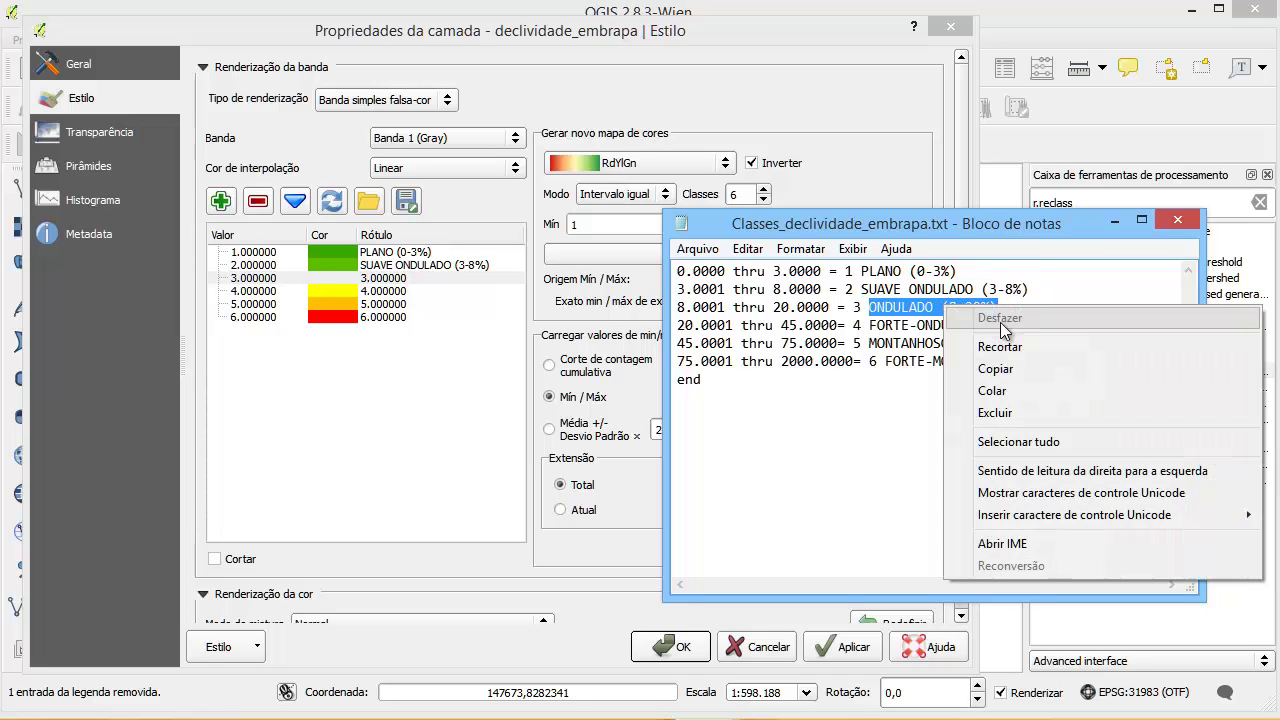
{"action": "left_click", "coordinate": [1058, 365]}
{"action": "left_click", "coordinate": [380, 281]}
{"action": "double_click", "coordinate": [380, 281]}
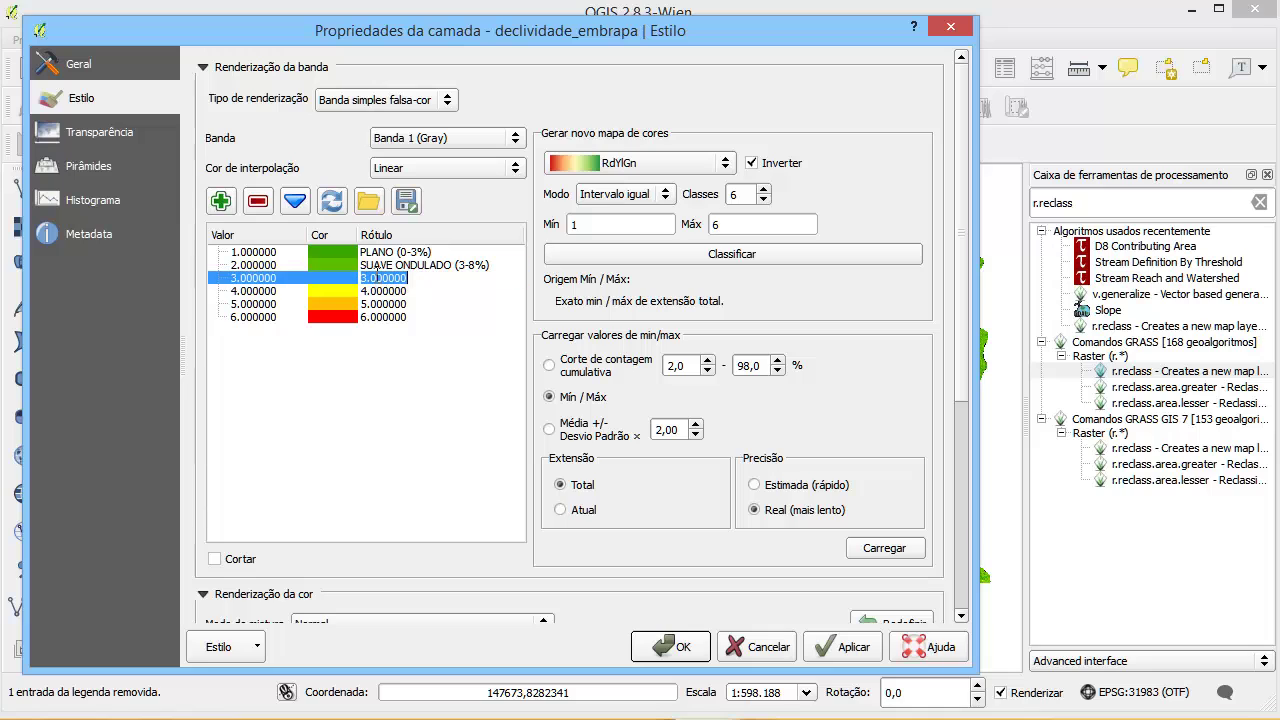
{"action": "key", "text": "ctrl+v"}
Step: Copy "FORTE-ONDULADO (20-45%)" from the rules file in Notepad and paste it as the label of class value 4 in the QGIS layer style
{"action": "left_click", "coordinate": [376, 291]}
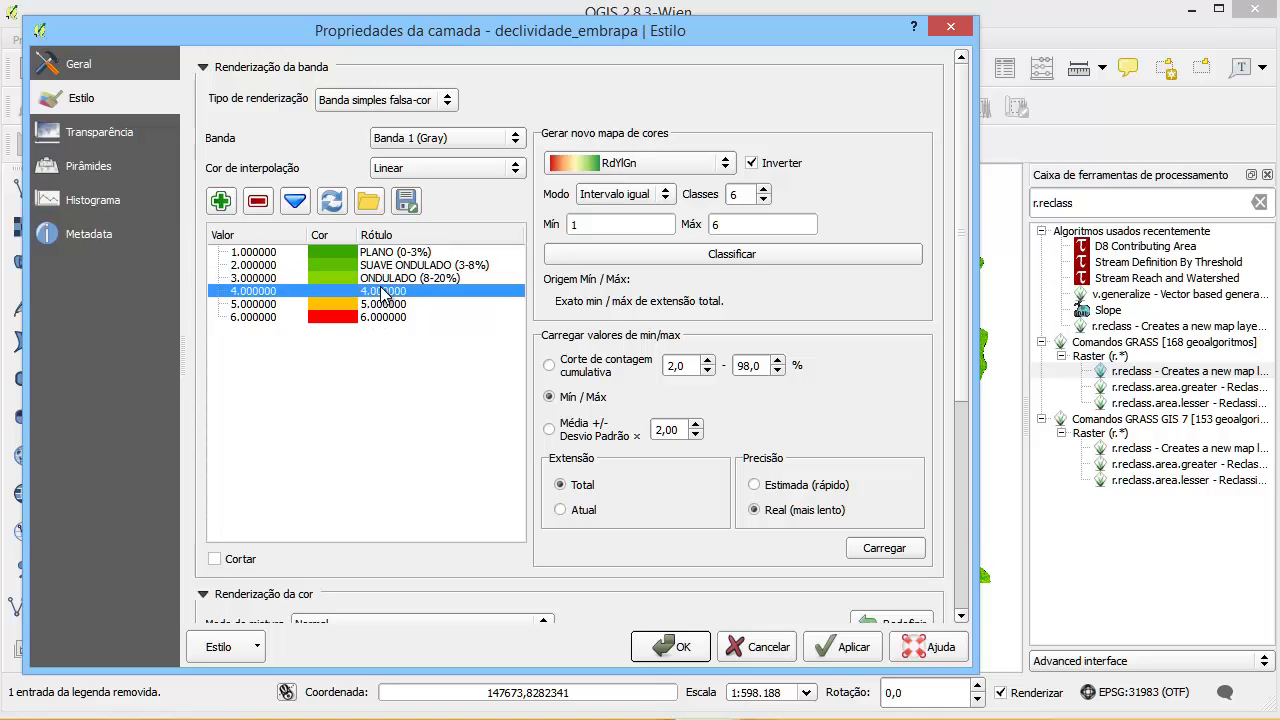
{"action": "key", "text": "alt+Tab"}
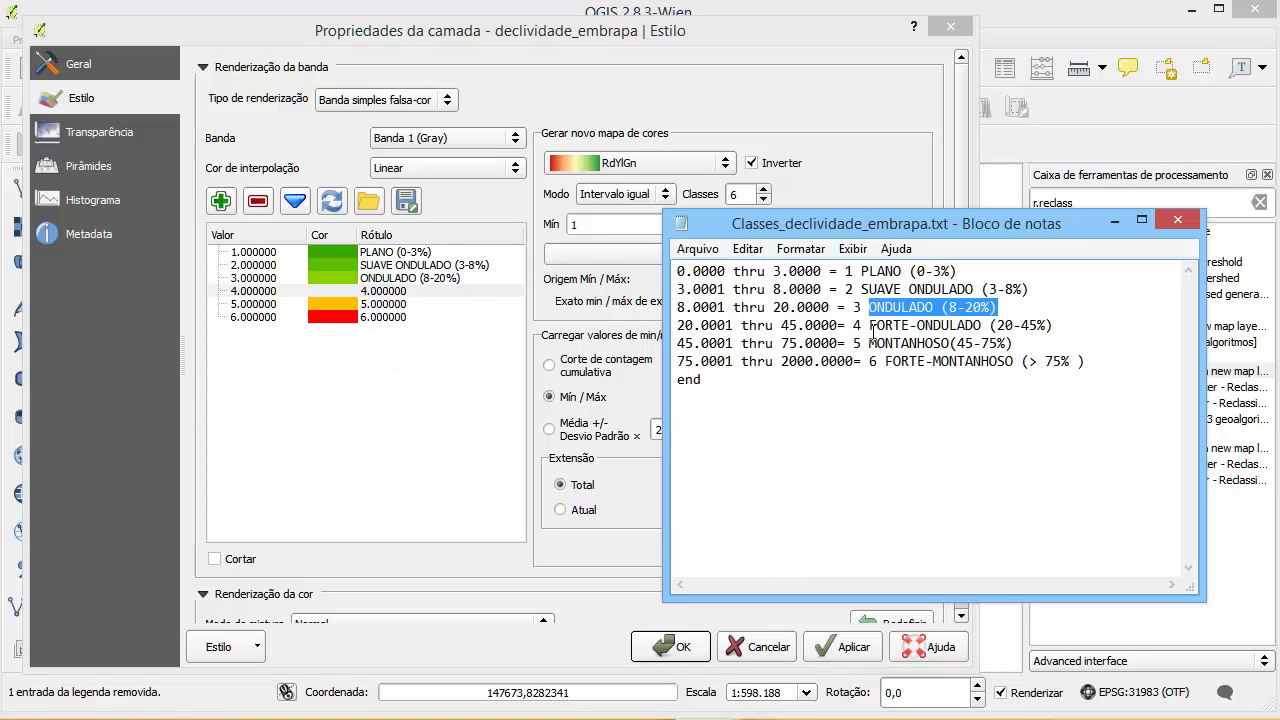
{"action": "left_click_drag", "start_coordinate": [869, 326], "coordinate": [1050, 325]}
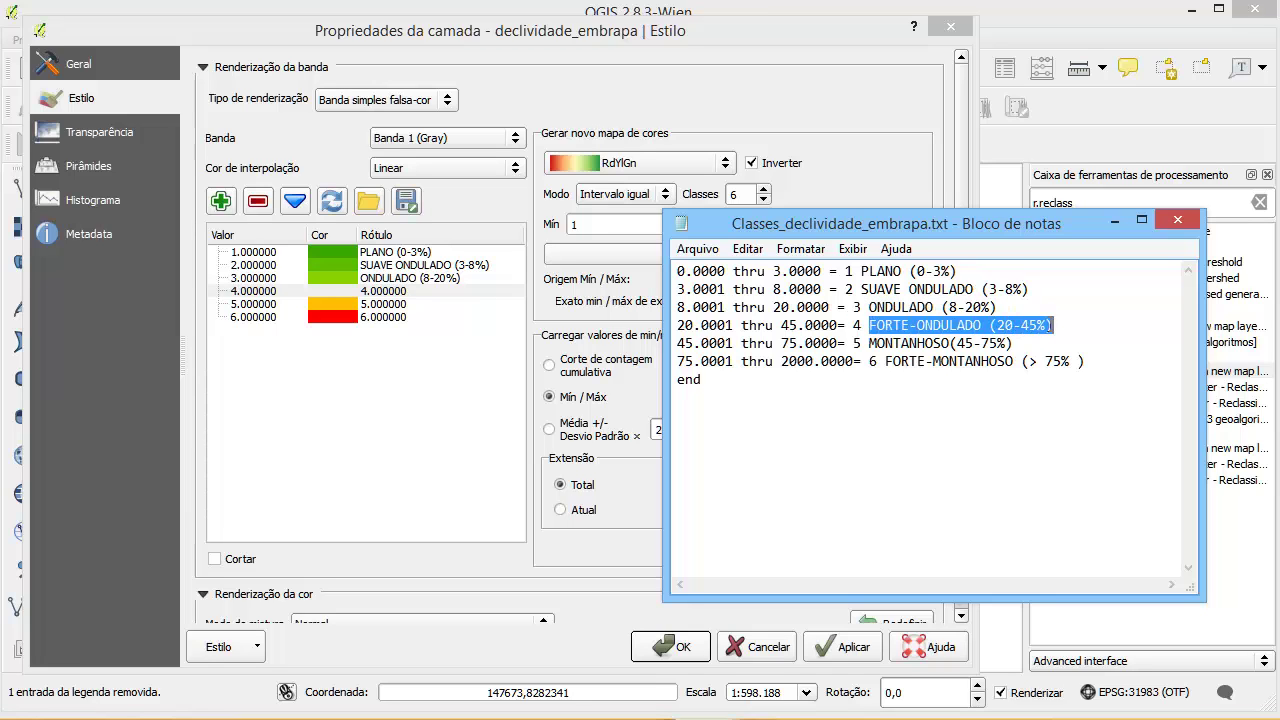
{"action": "right_click", "coordinate": [1053, 325]}
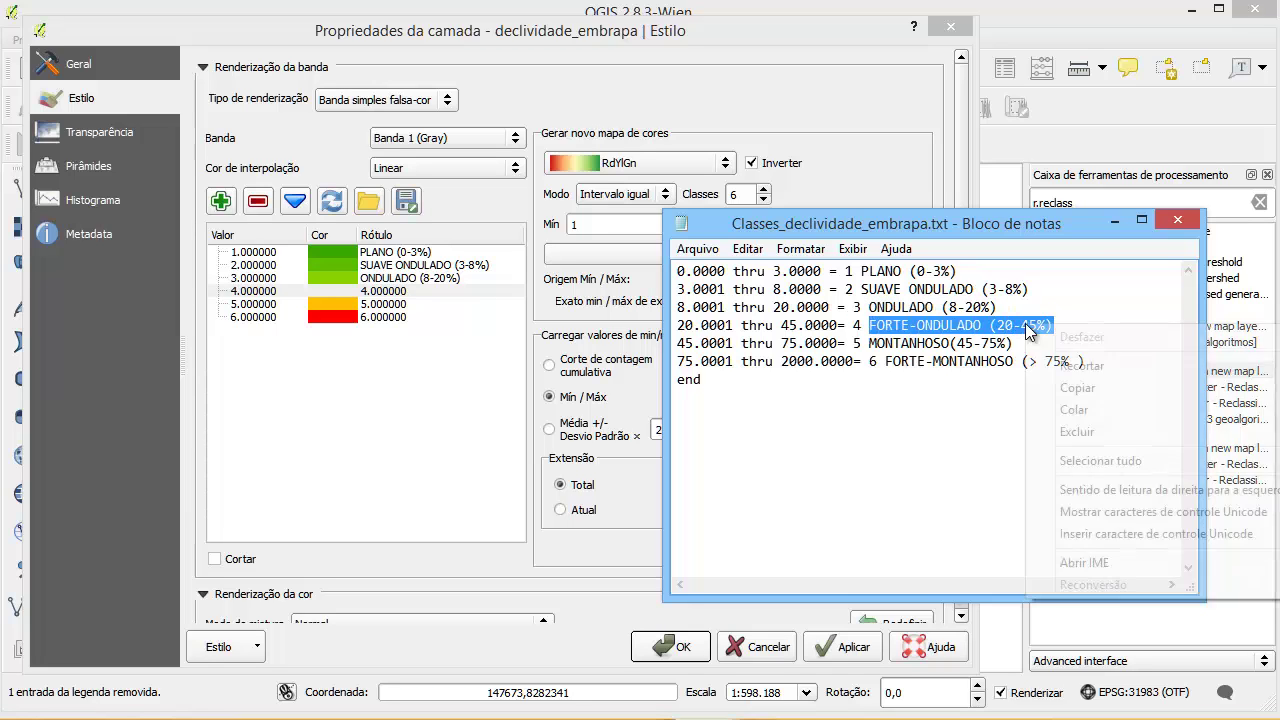
{"action": "left_click", "coordinate": [1086, 391]}
{"action": "double_click", "coordinate": [408, 291]}
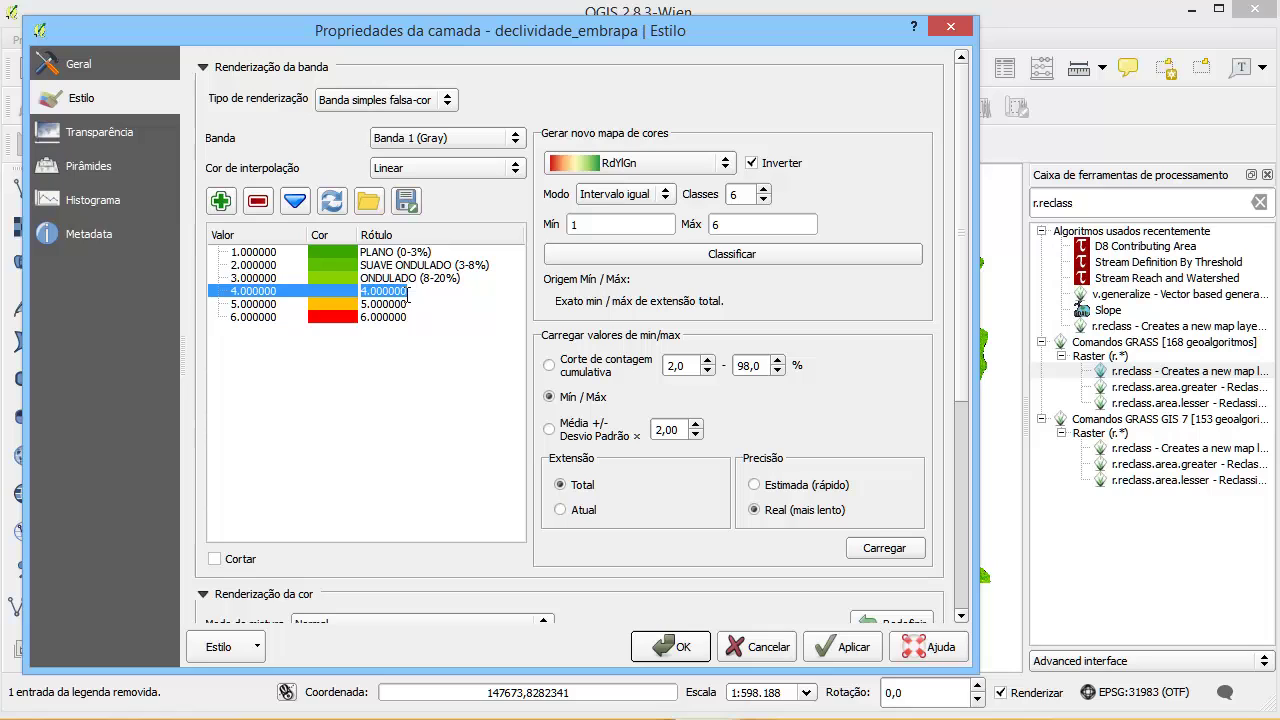
{"action": "key", "text": "ctrl+v"}
Step: Copy the MONTANHOSO class name from Notepad and label class value 5 in QGIS "MONTANHOSO (45-75%)", with a space before the parenthesis
{"action": "left_click", "coordinate": [400, 304]}
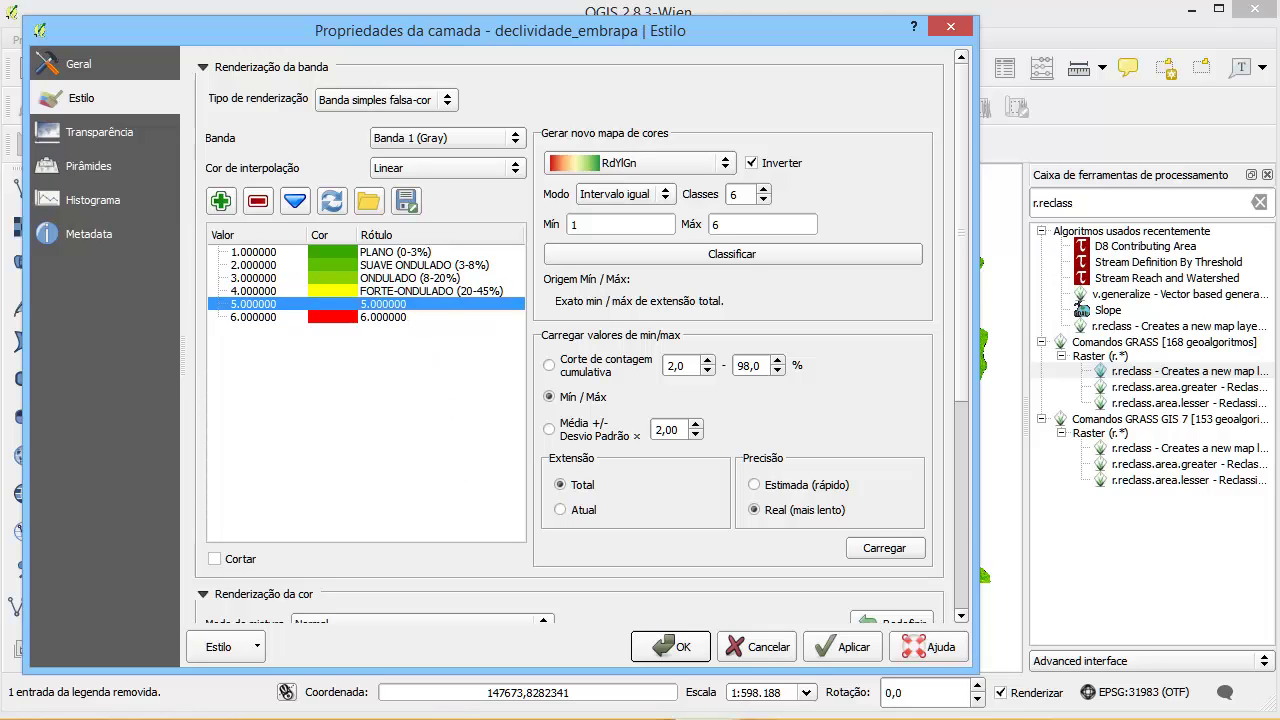
{"action": "key", "text": "alt+Tab"}
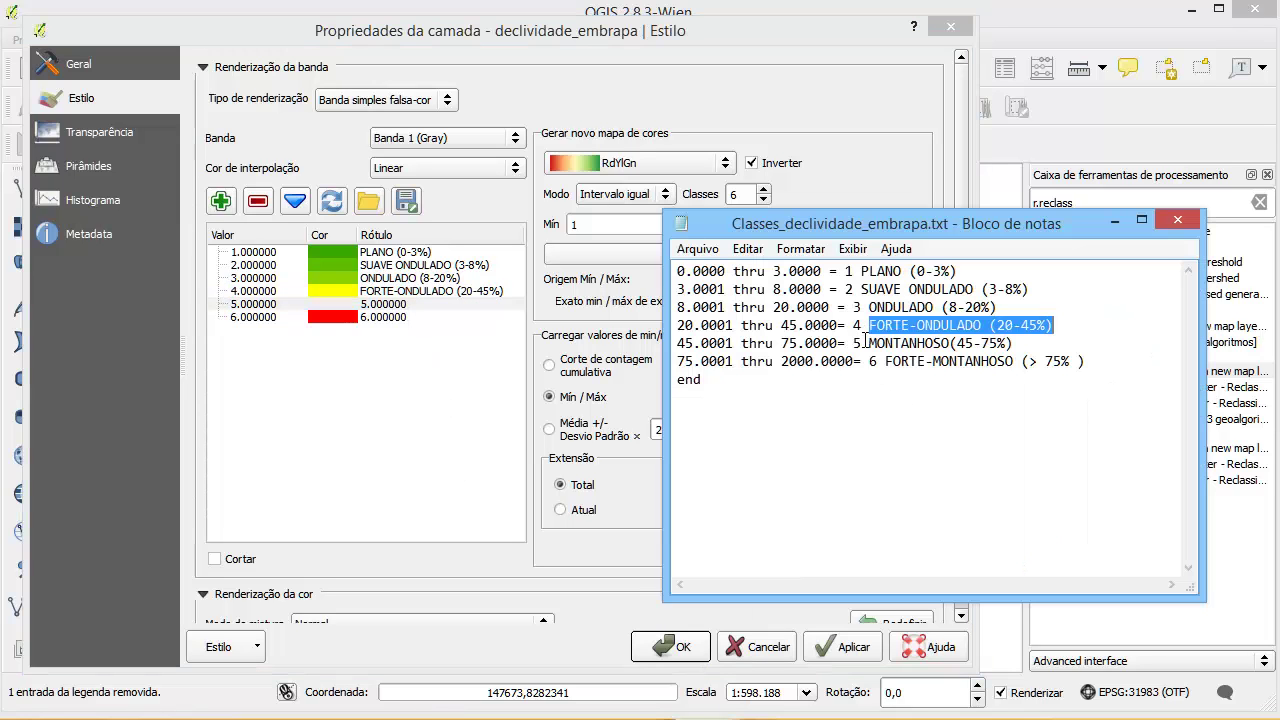
{"action": "left_click_drag", "start_coordinate": [864, 342], "coordinate": [1016, 345]}
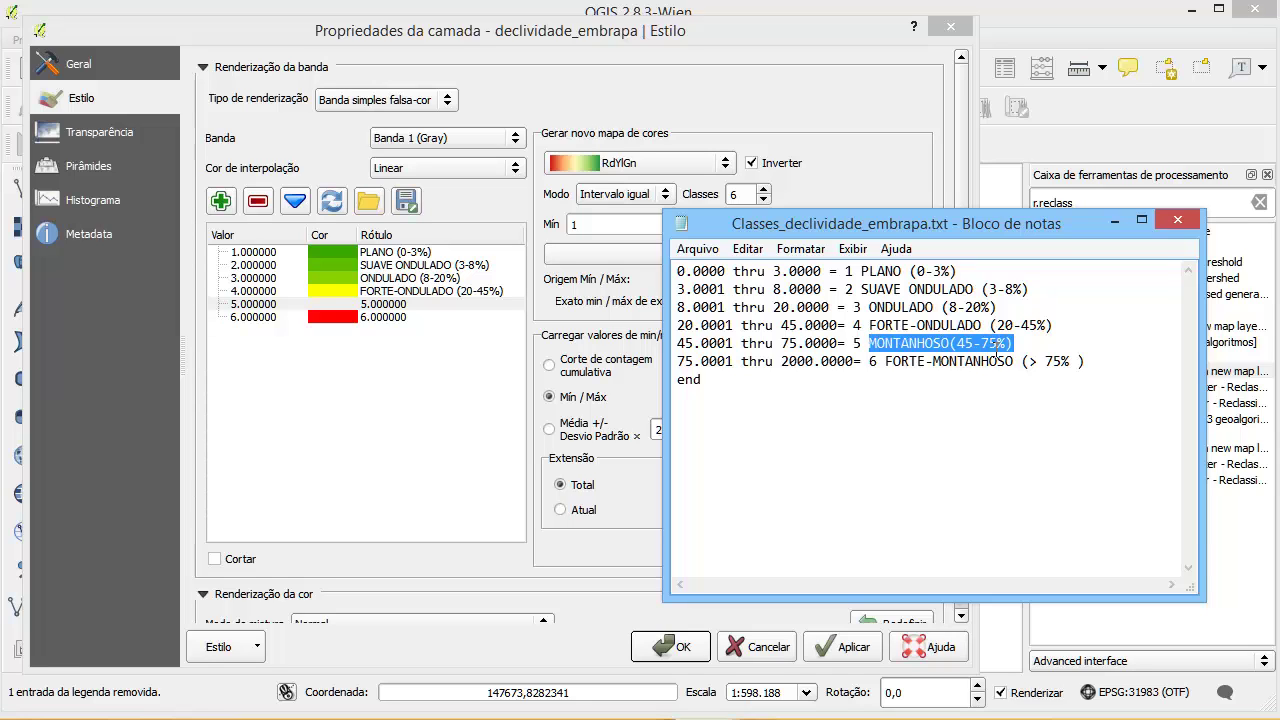
{"action": "right_click", "coordinate": [1010, 350]}
{"action": "left_click", "coordinate": [1075, 416]}
{"action": "left_click", "coordinate": [393, 305]}
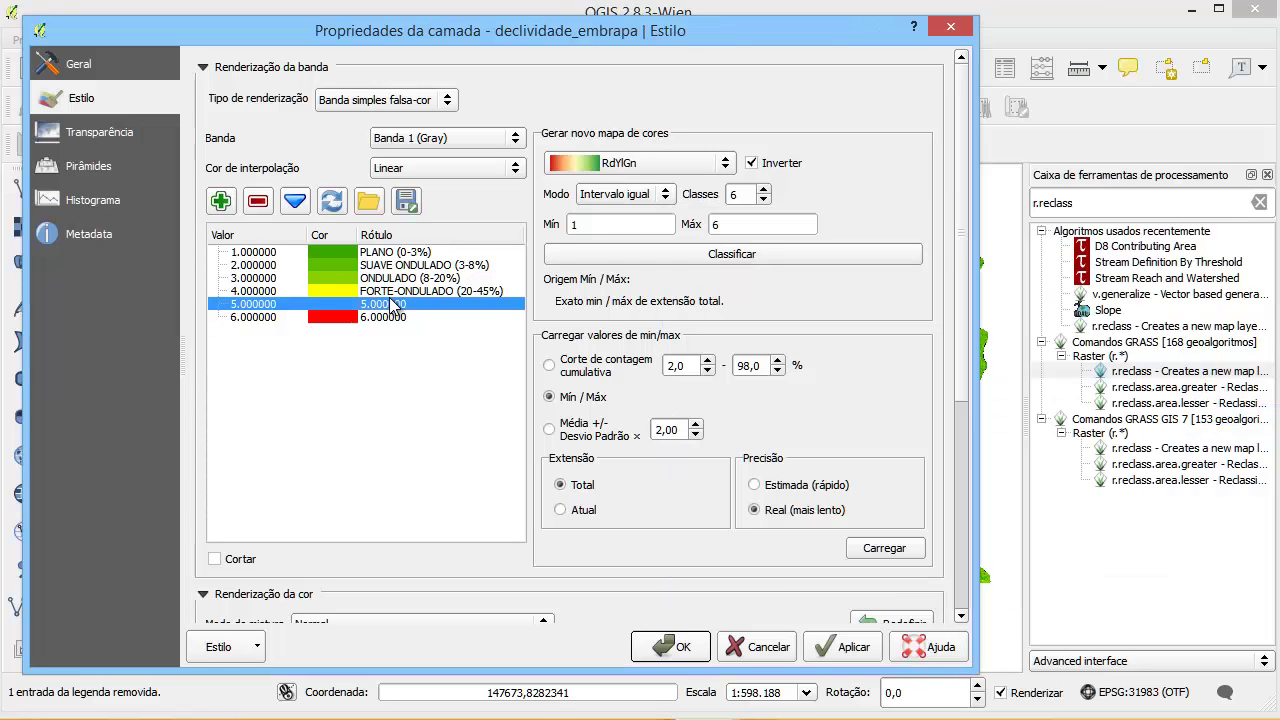
{"action": "double_click", "coordinate": [401, 303]}
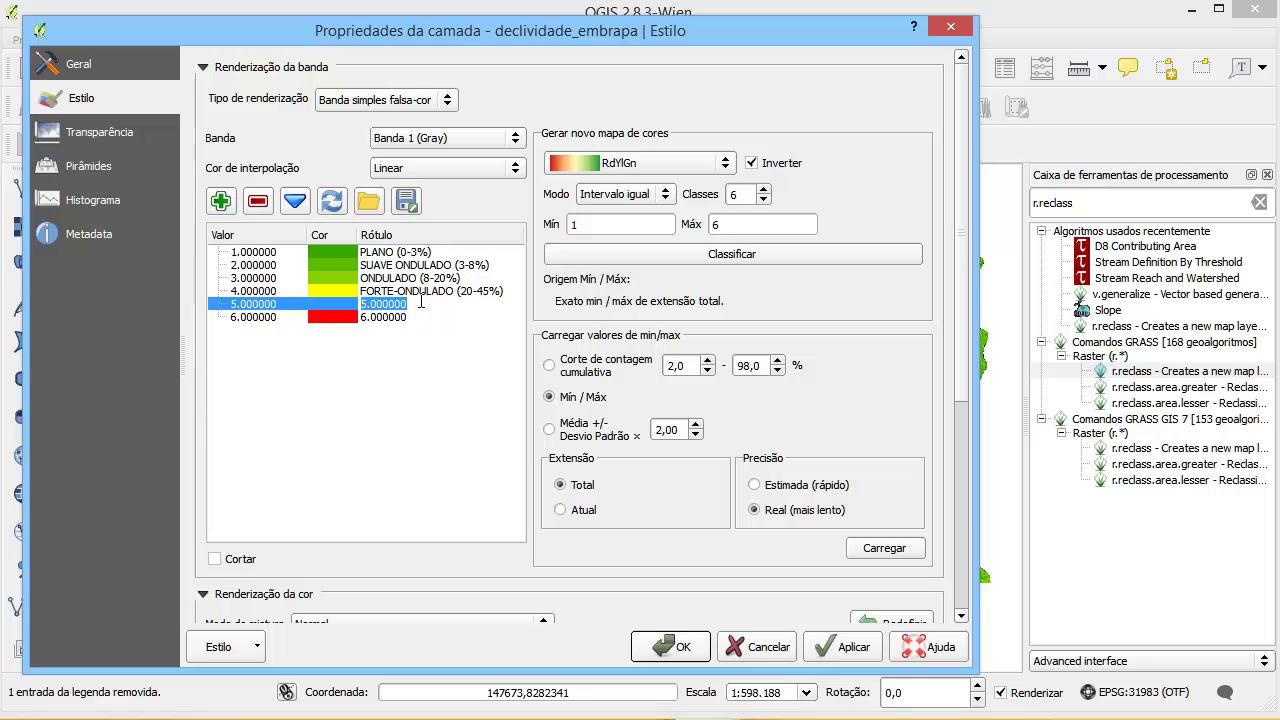
{"action": "key", "text": "ctrl+v"}
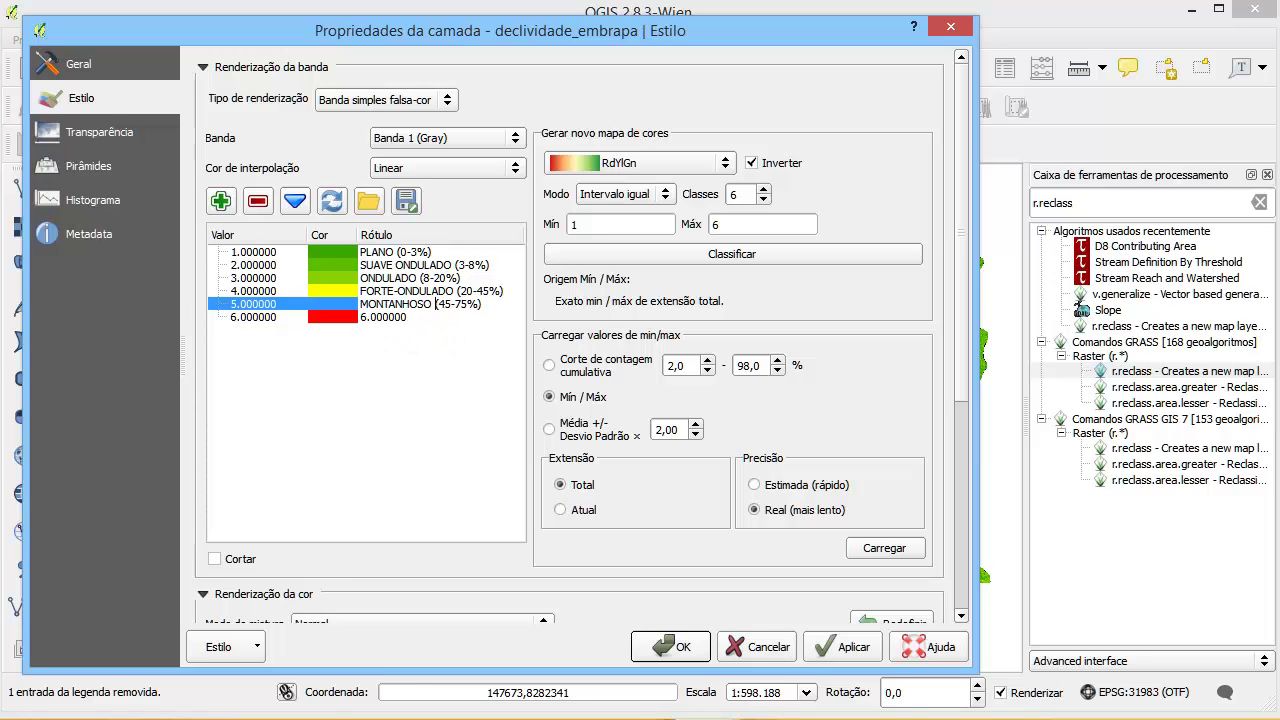
Step: Copy "FORTE-MONTANHOSO (> 75% )" from the rules file in Notepad and paste it as the label of class value 6 in the QGIS layer style
{"action": "left_click", "coordinate": [650, 705]}
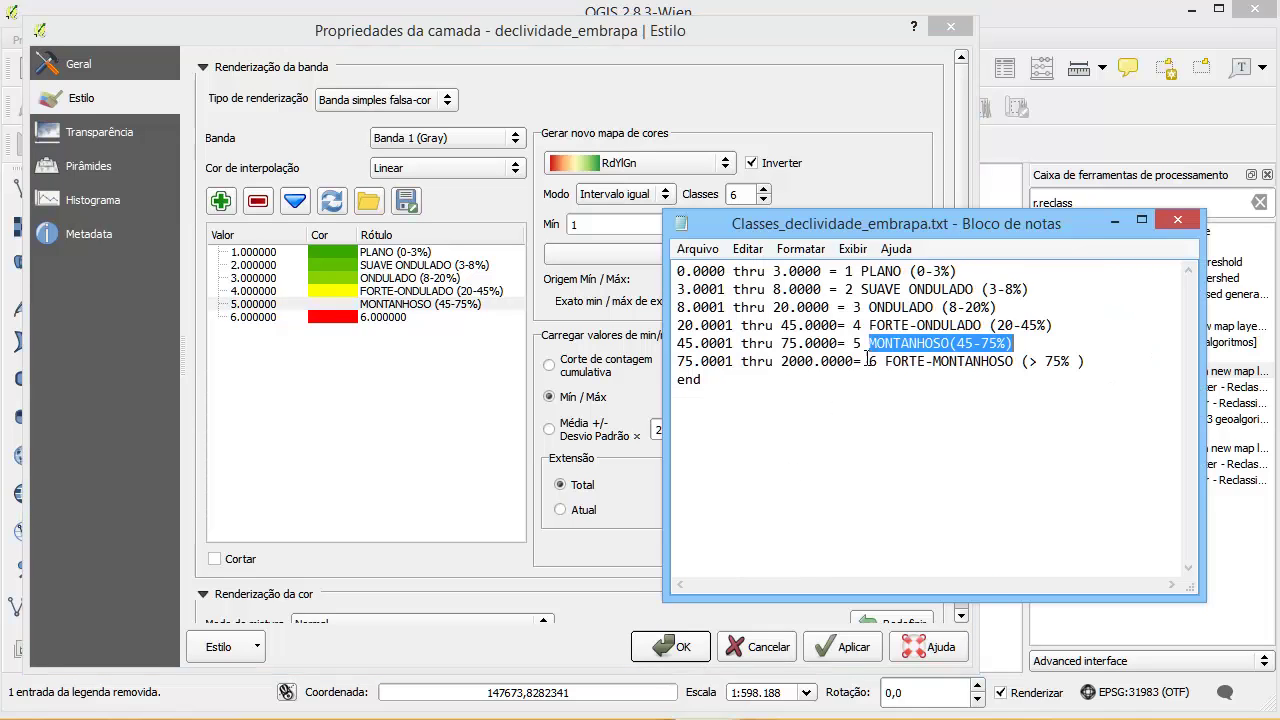
{"action": "left_click_drag", "start_coordinate": [884, 361], "coordinate": [1079, 355]}
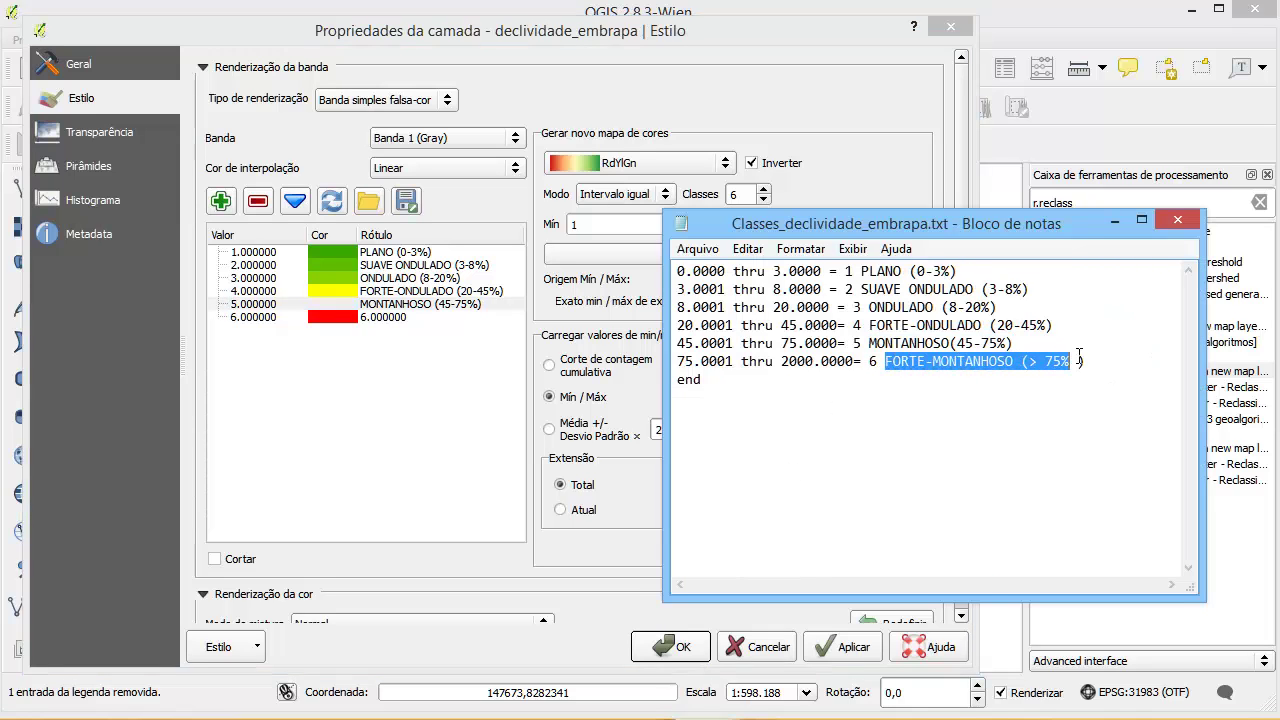
{"action": "right_click", "coordinate": [1074, 352]}
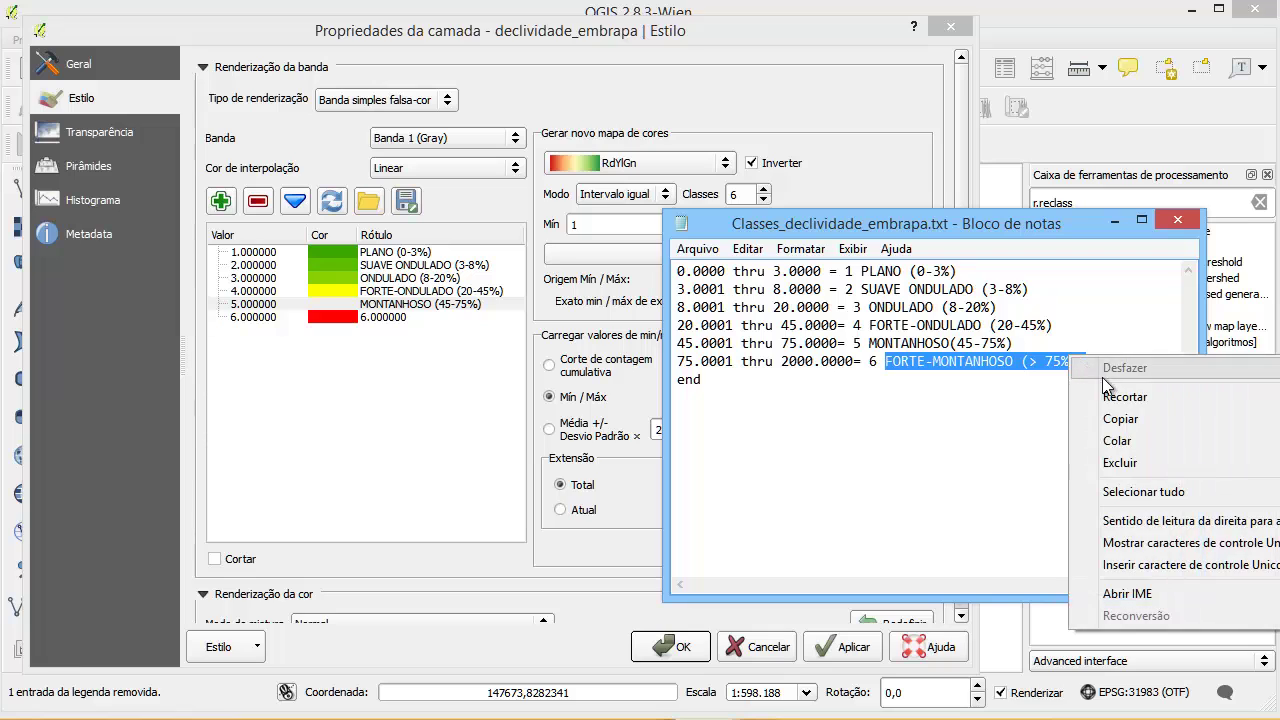
{"action": "left_click", "coordinate": [1146, 420]}
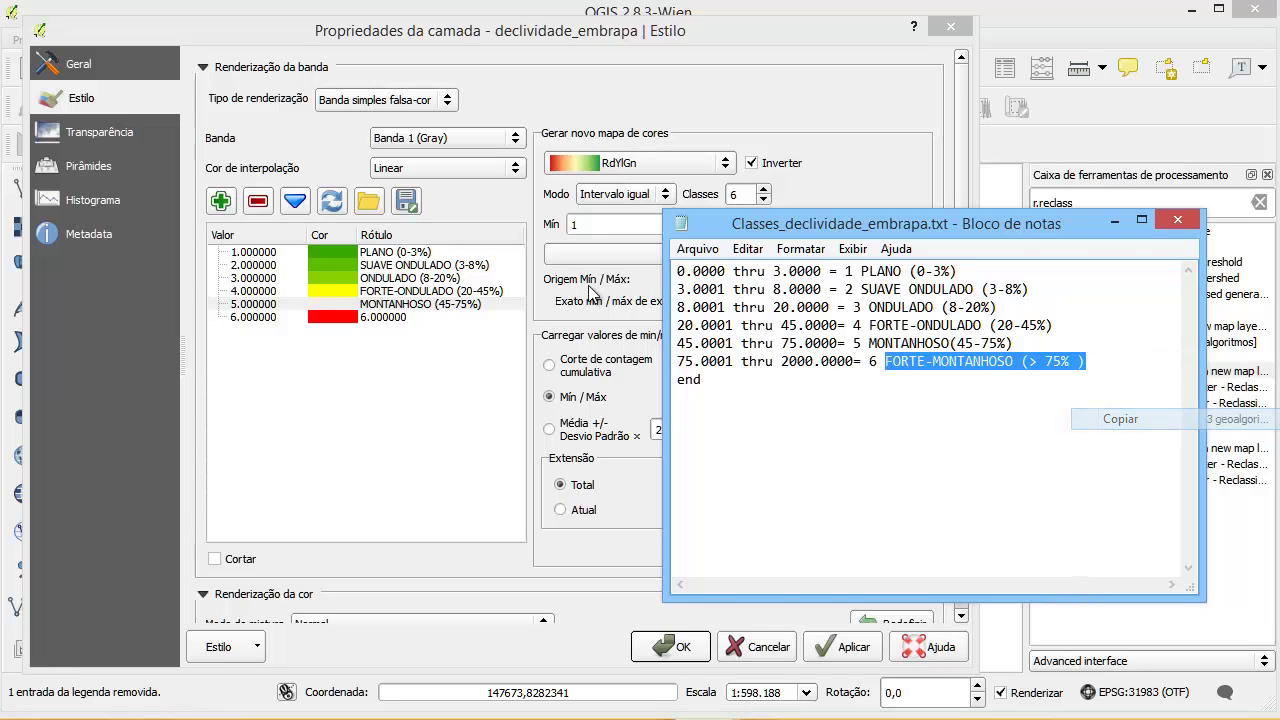
{"action": "left_click", "coordinate": [393, 318]}
{"action": "double_click", "coordinate": [396, 318]}
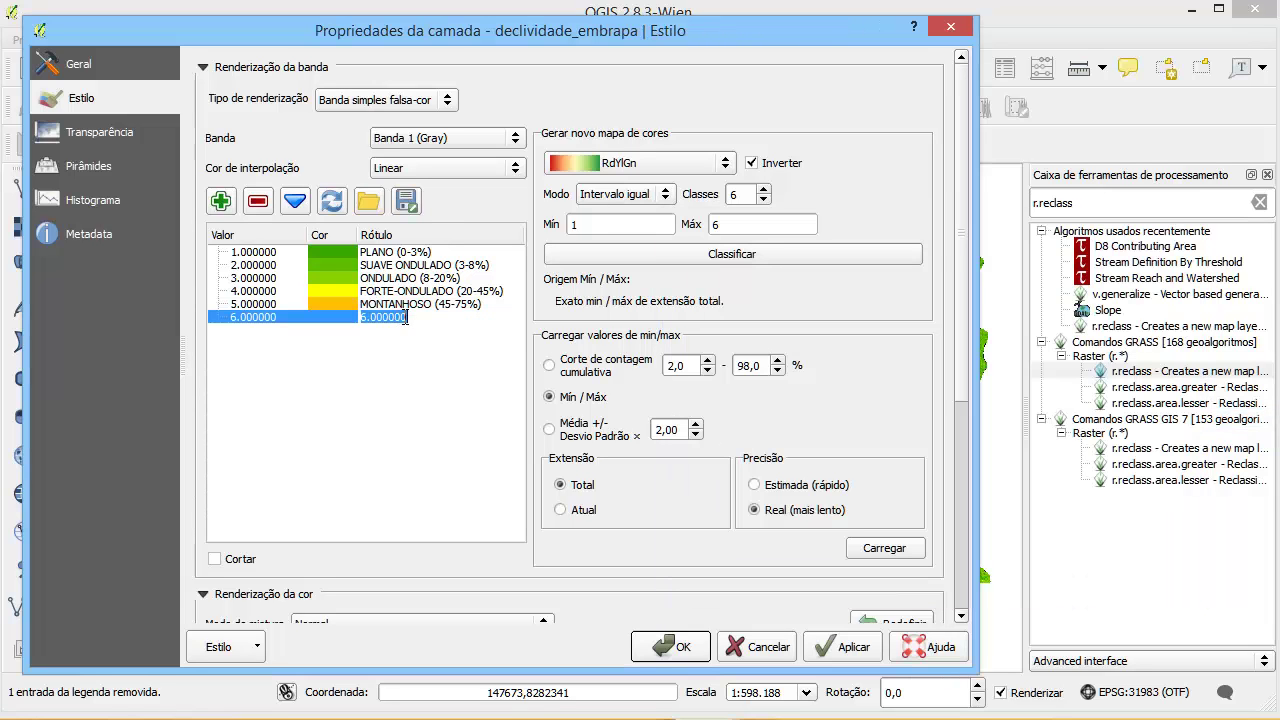
{"action": "key", "text": "ctrl+v"}
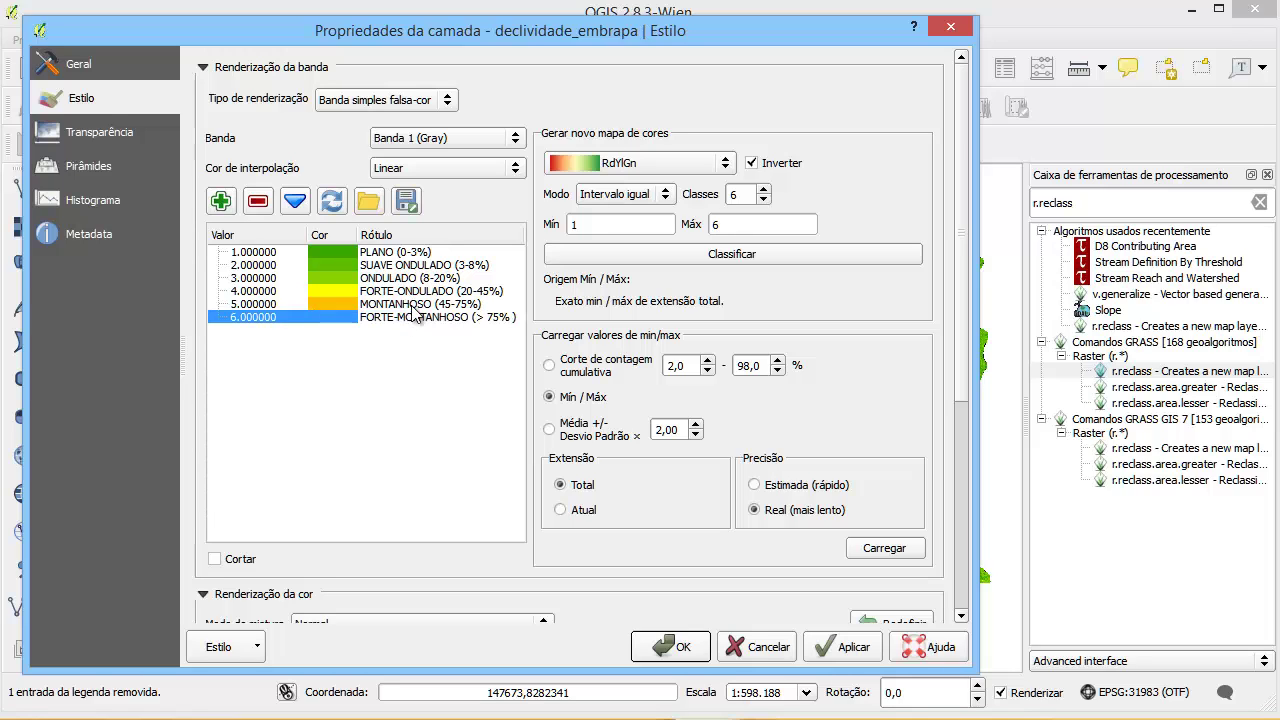
{"action": "left_click", "coordinate": [398, 265]}
{"action": "left_click", "coordinate": [396, 252]}
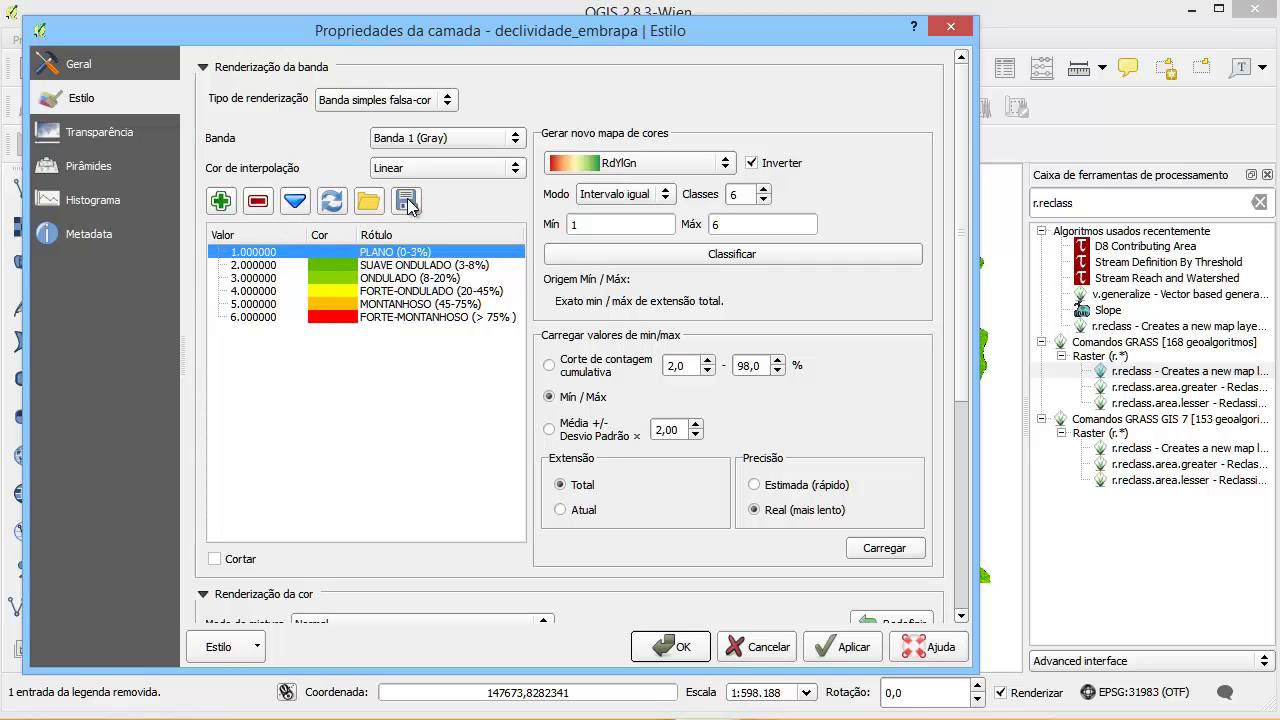
Step: Export the colour map as the text file cores_declividade_embrapa in the declividade\reclass folder
{"action": "left_click", "coordinate": [406, 201]}
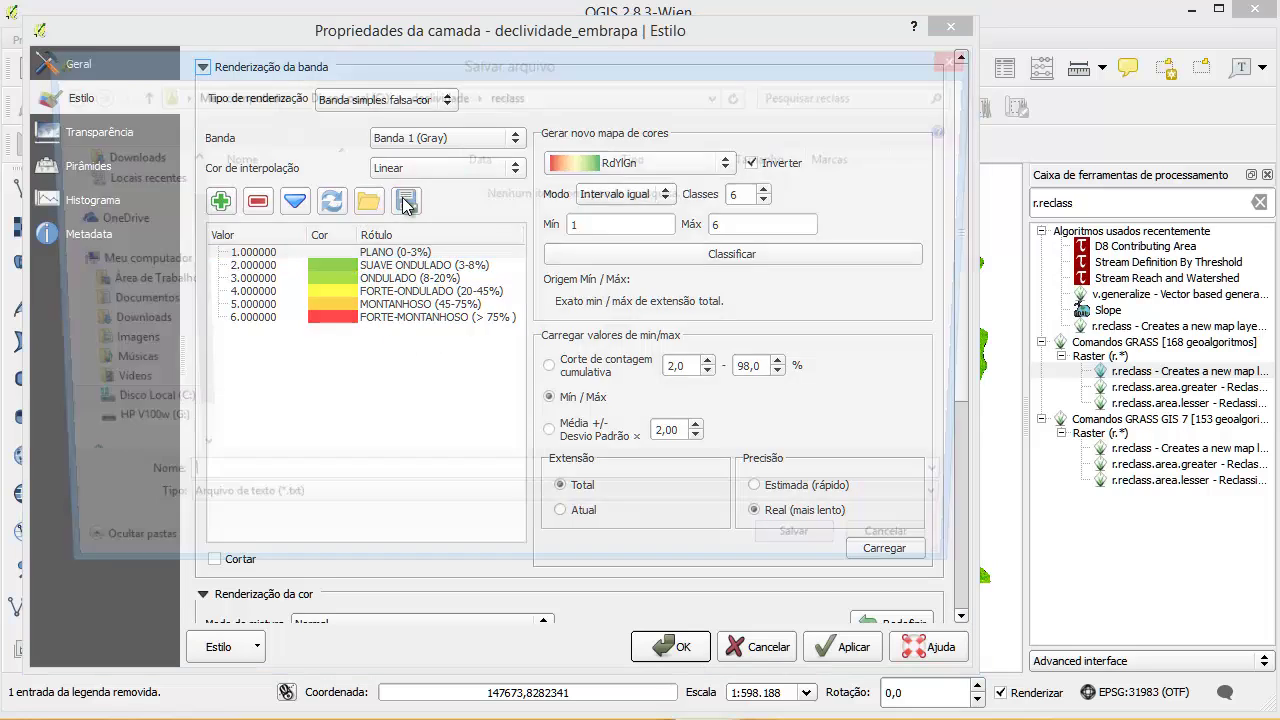
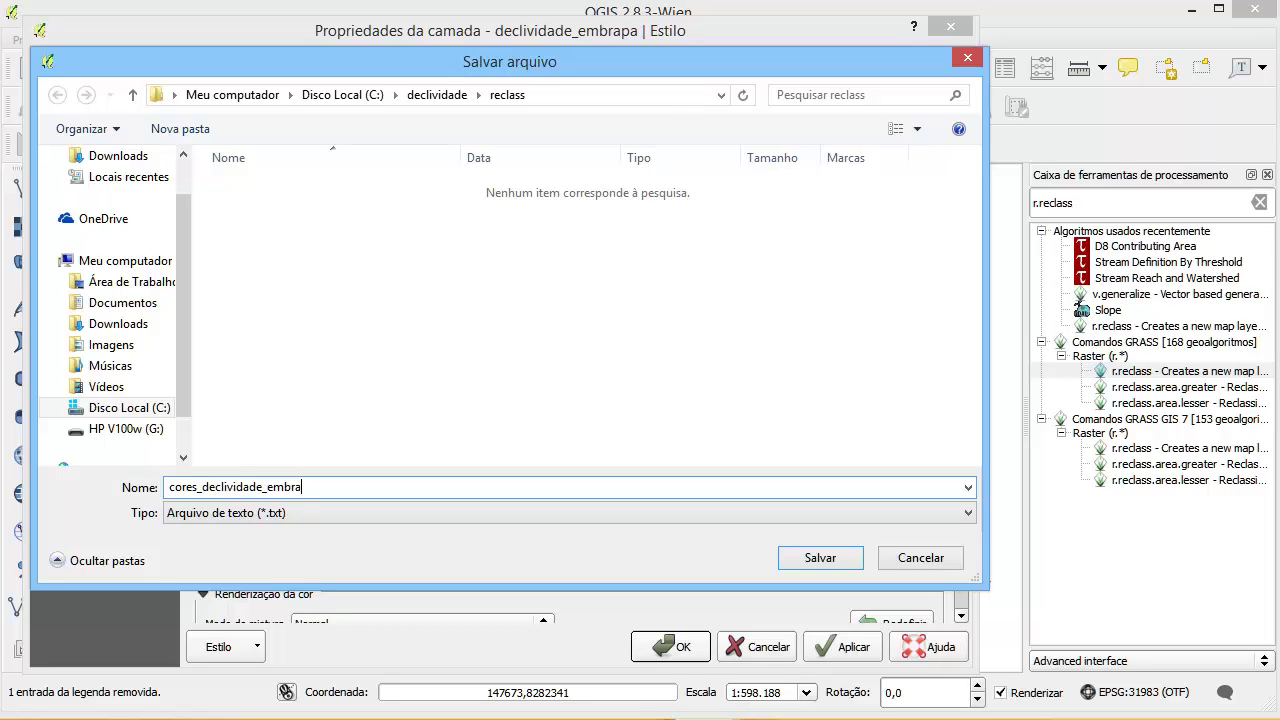
{"action": "type", "text": "pa"}
{"action": "left_click", "coordinate": [860, 565]}
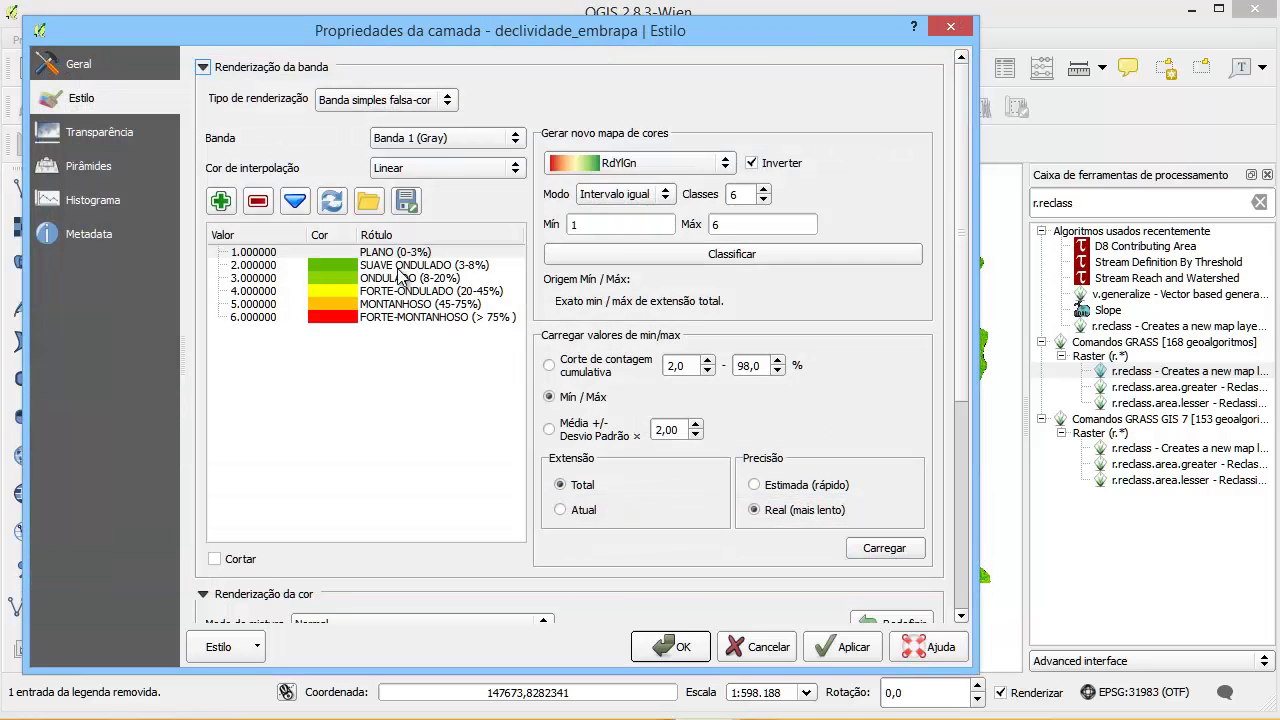
Step: Apply the labelled class style to the declividade_embrapa layer and close its properties
{"action": "left_click", "coordinate": [410, 304]}
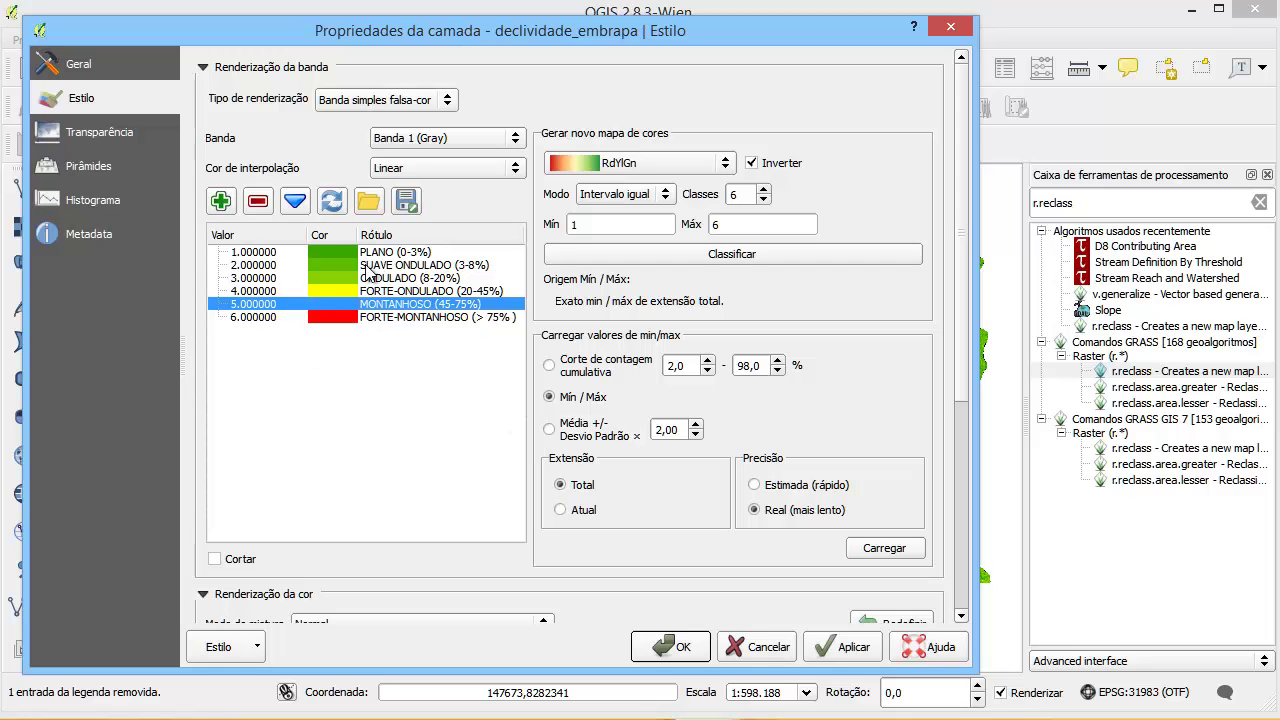
{"action": "left_click", "coordinate": [845, 649]}
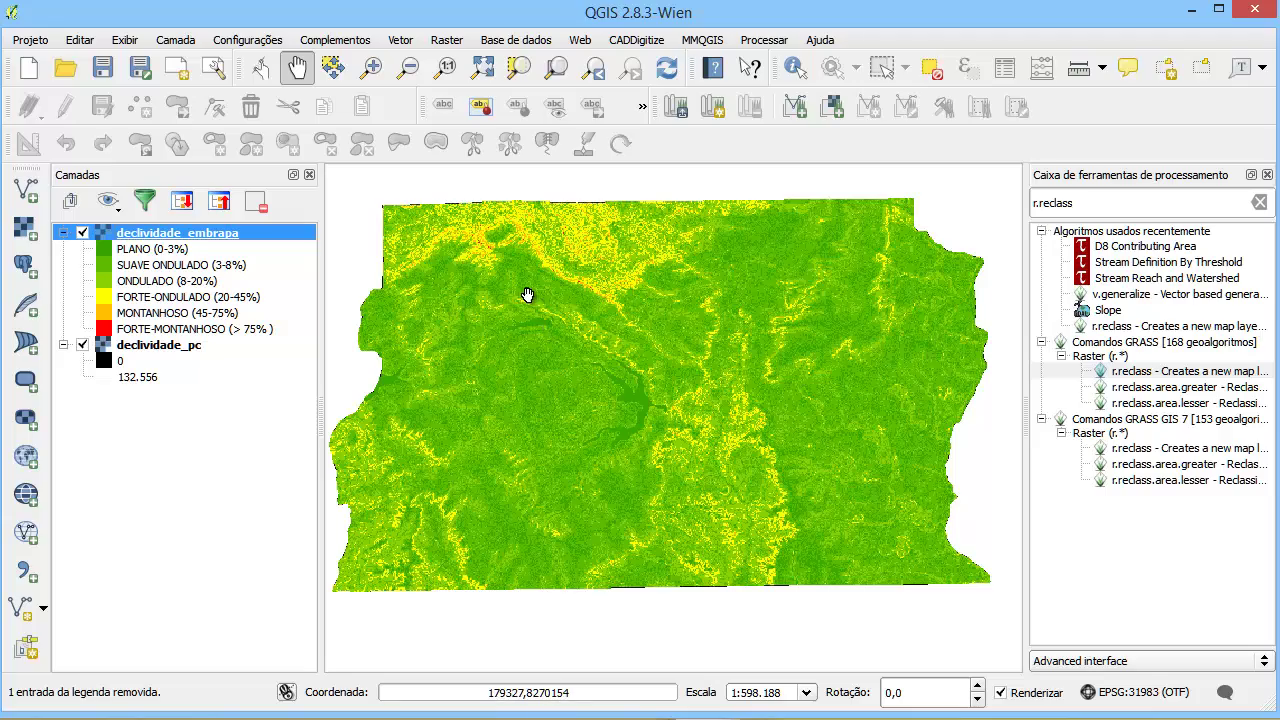
Step: Examine the steep-slope classes of declividade_embrapa up close on the map
{"action": "scroll", "coordinate": [526, 291], "scroll_direction": "down", "scroll_amount": 1}
{"action": "scroll", "coordinate": [526, 291], "scroll_direction": "up", "scroll_amount": 2}
{"action": "scroll", "coordinate": [610, 307], "scroll_direction": "up", "scroll_amount": 4}
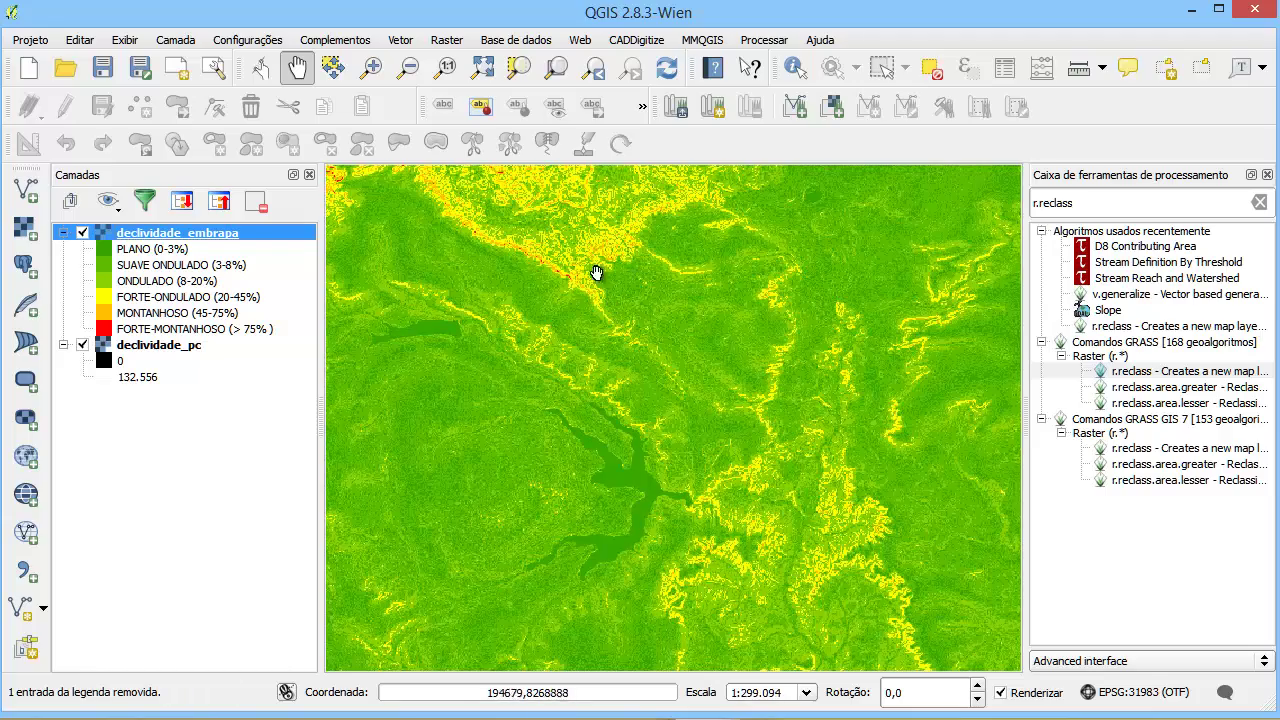
{"action": "scroll", "coordinate": [535, 335], "scroll_direction": "down", "scroll_amount": 1}
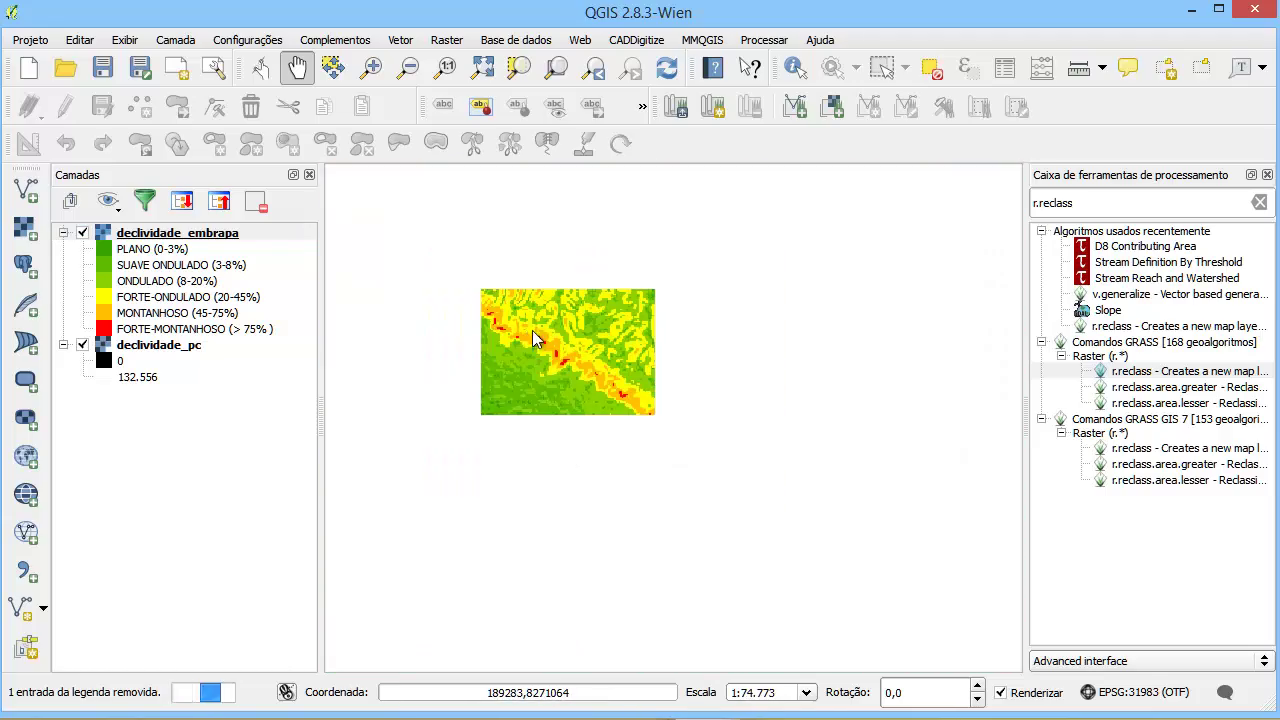
Step: Examine the declividade_embrapa classes along the steep escarpment and across the whole raster extent
{"action": "scroll", "coordinate": [471, 294], "scroll_direction": "up", "scroll_amount": 3}
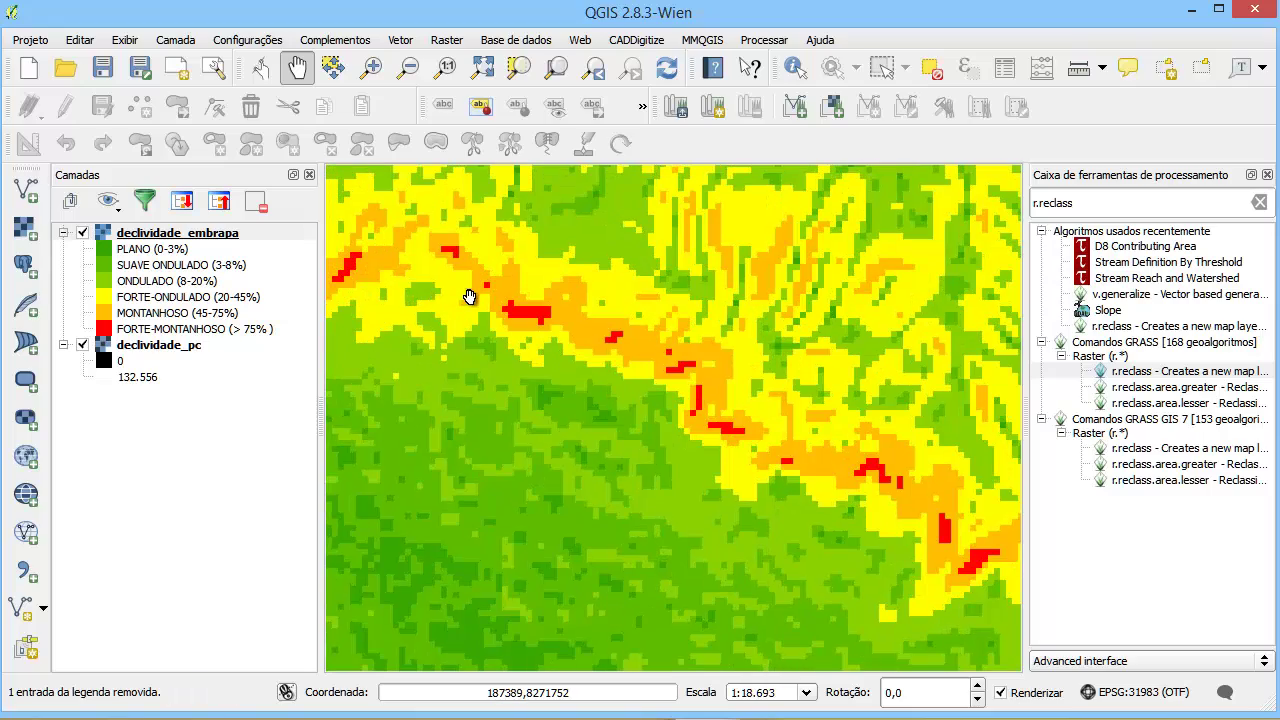
{"action": "scroll", "coordinate": [493, 298], "scroll_direction": "down", "scroll_amount": 4}
{"action": "scroll", "coordinate": [543, 323], "scroll_direction": "up", "scroll_amount": 2}
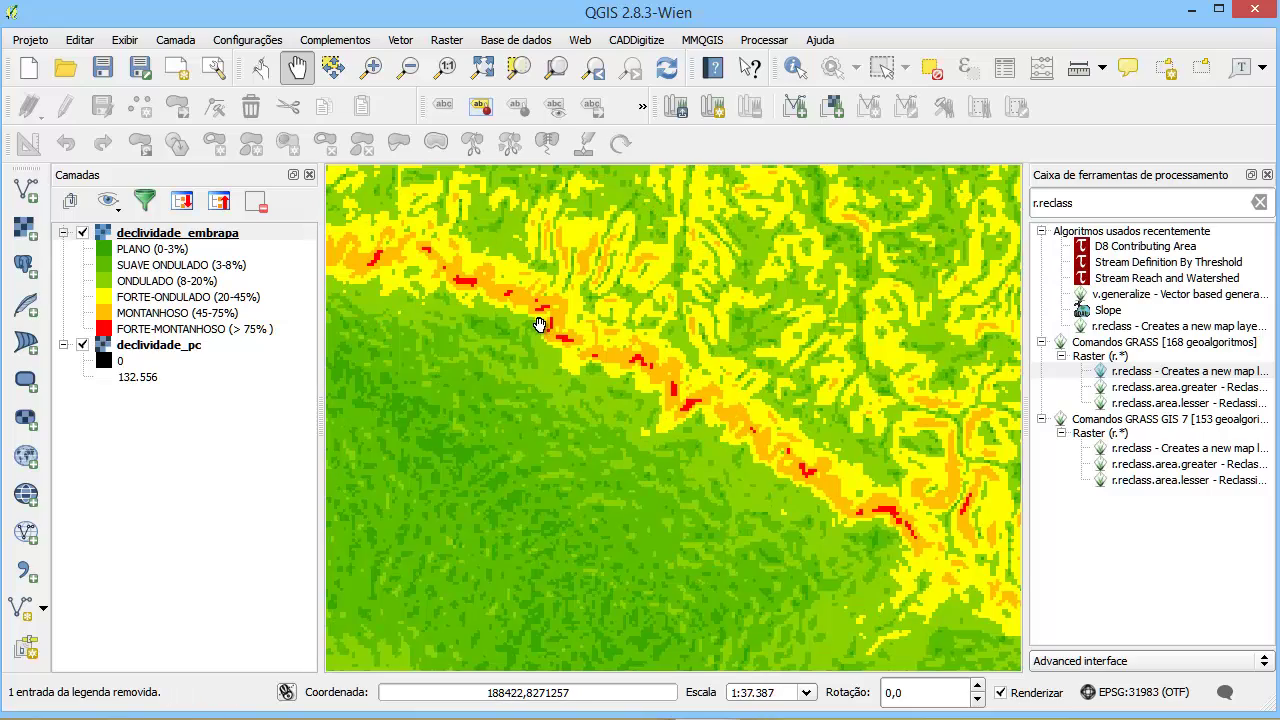
{"action": "scroll", "coordinate": [580, 350], "scroll_direction": "down", "scroll_amount": 2}
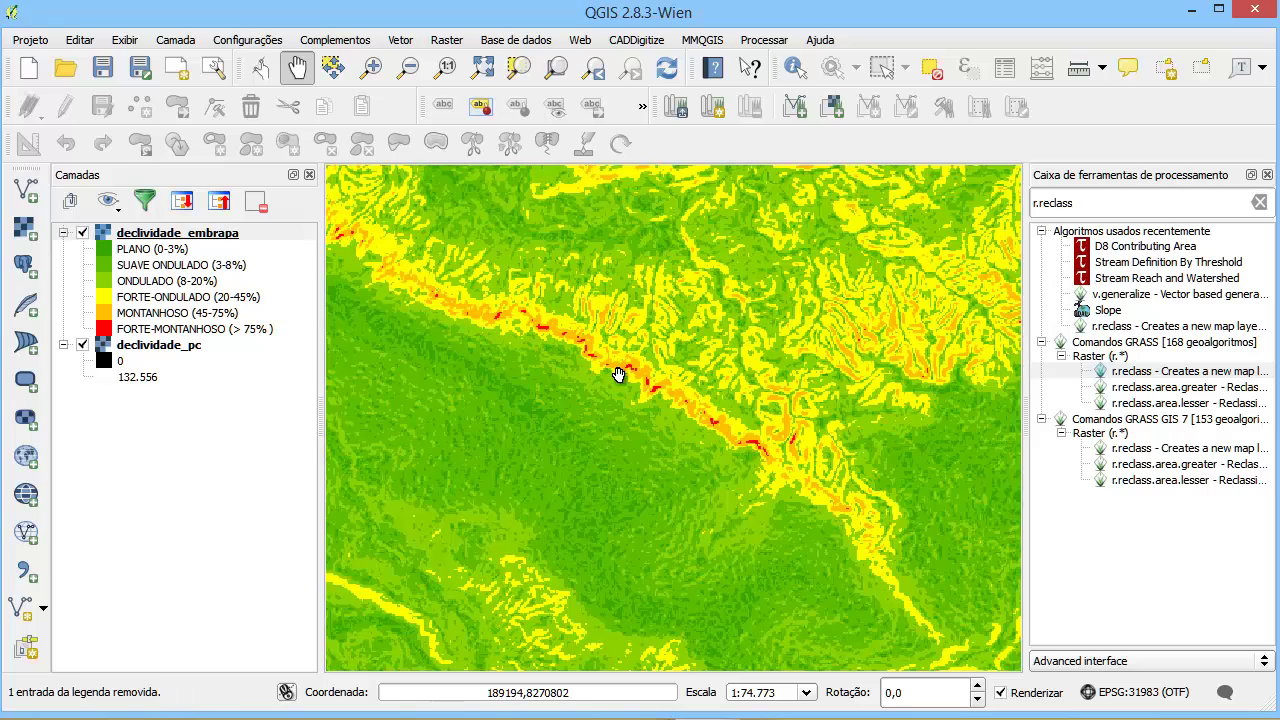
{"action": "scroll", "coordinate": [608, 376], "scroll_direction": "down", "scroll_amount": 4}
{"action": "scroll", "coordinate": [618, 433], "scroll_direction": "up", "scroll_amount": 1}
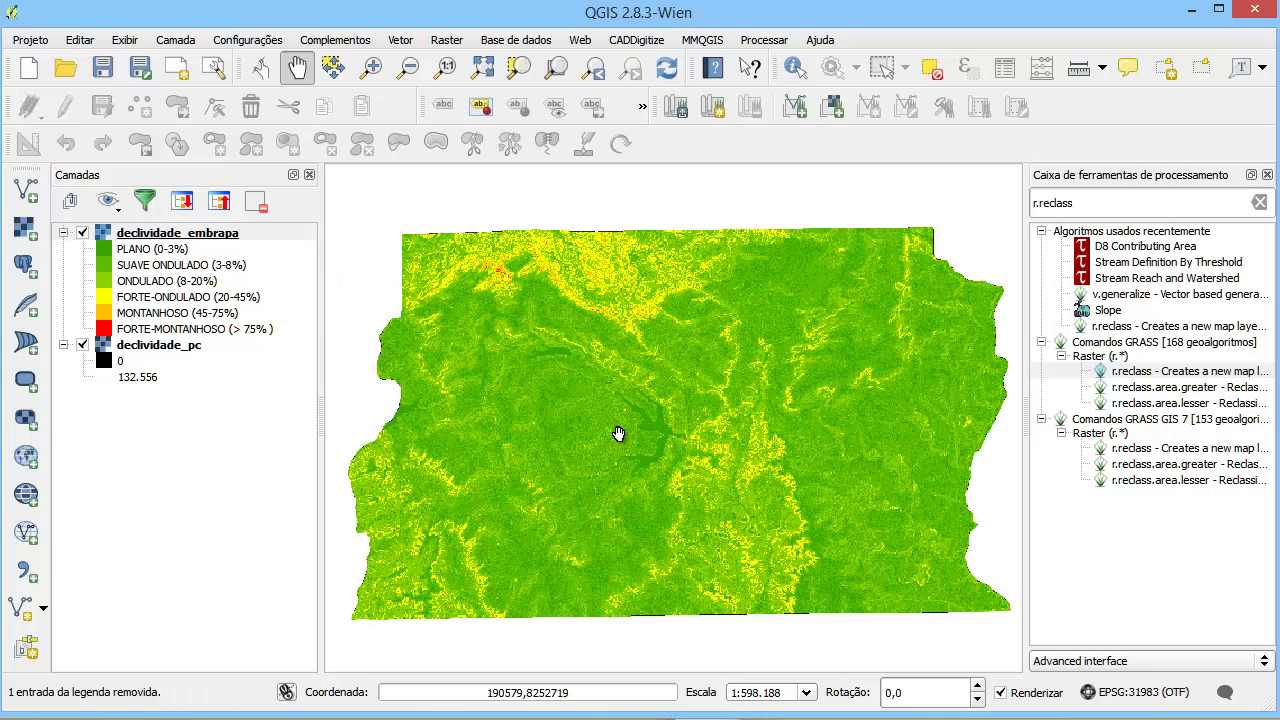
Step: Compare the escarpment with the declividade_pc slope raster by hiding declividade_embrapa and showing it again
{"action": "left_click", "coordinate": [124, 348]}
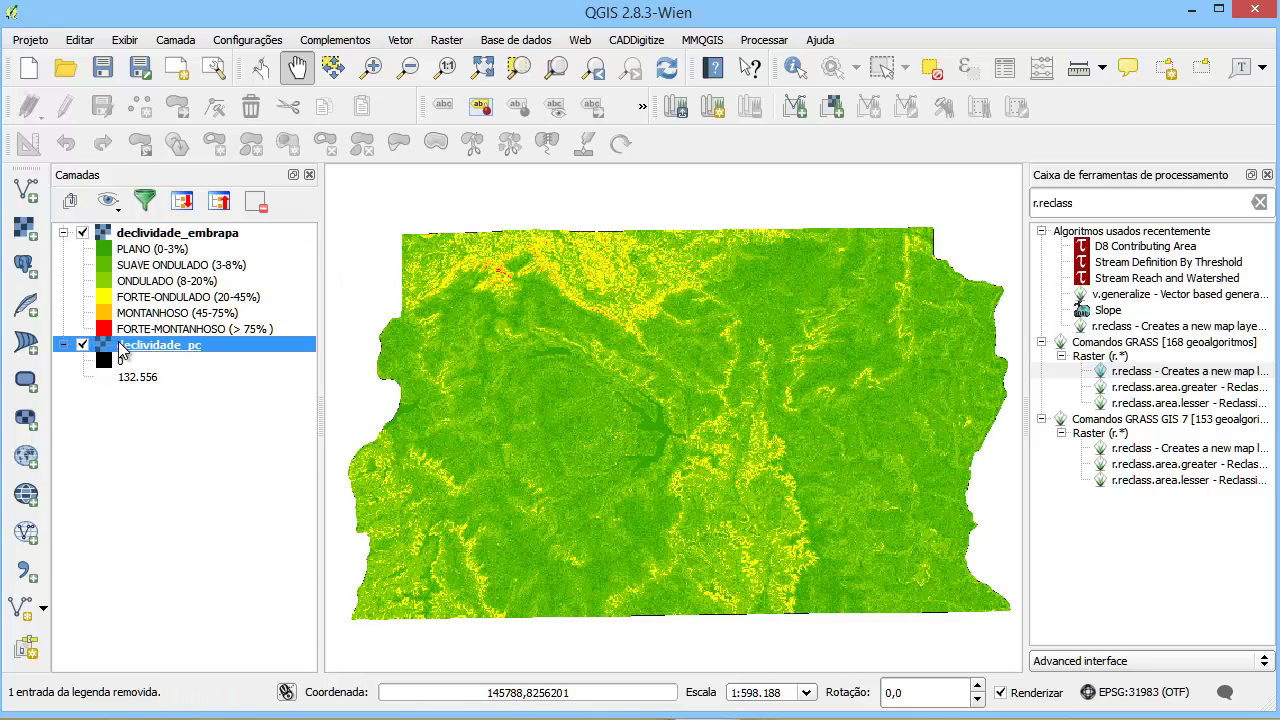
{"action": "left_click", "coordinate": [83, 234]}
{"action": "scroll", "coordinate": [569, 288], "scroll_direction": "up", "scroll_amount": 2}
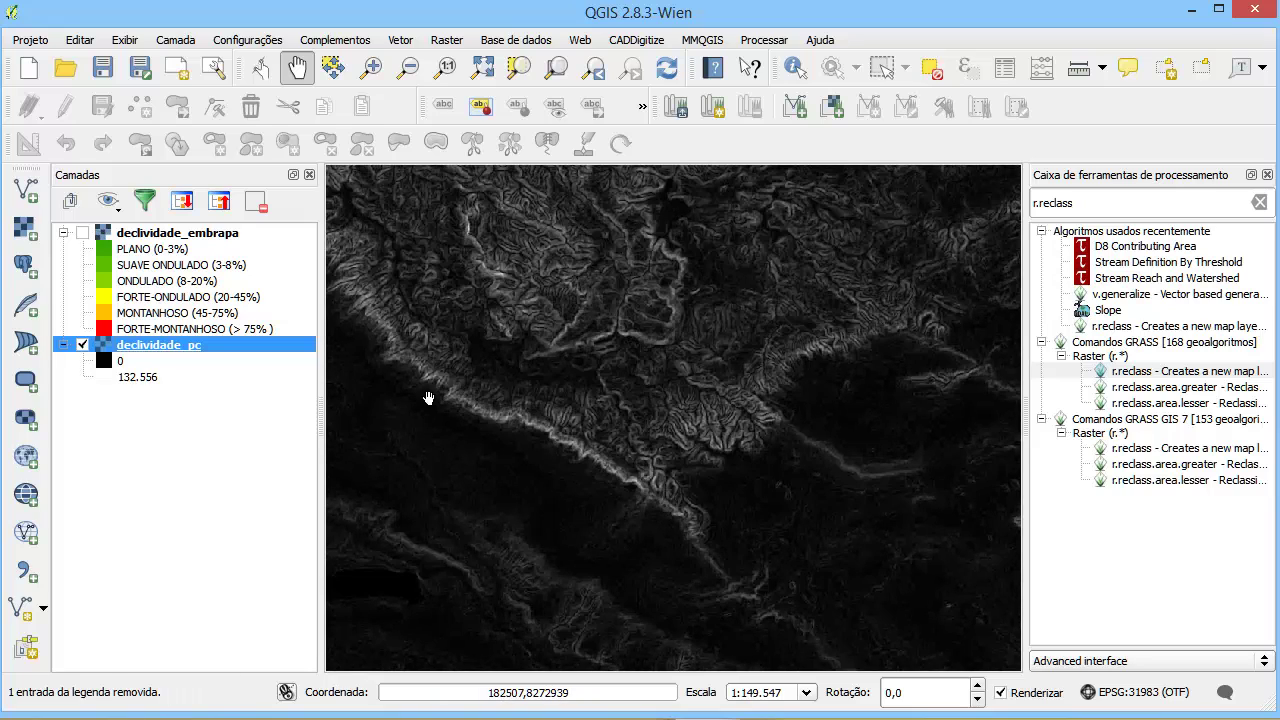
{"action": "scroll", "coordinate": [537, 374], "scroll_direction": "up", "scroll_amount": 2}
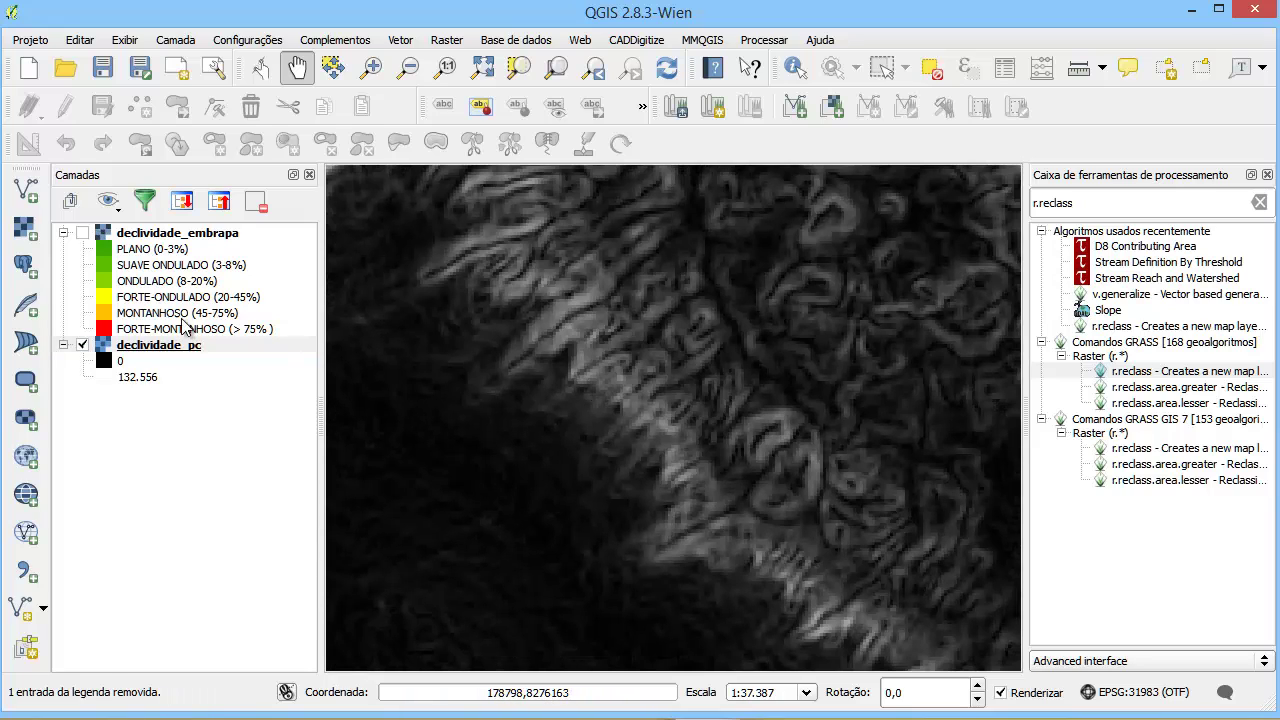
{"action": "left_click", "coordinate": [83, 233]}
{"action": "scroll", "coordinate": [668, 392], "scroll_direction": "up", "scroll_amount": 1}
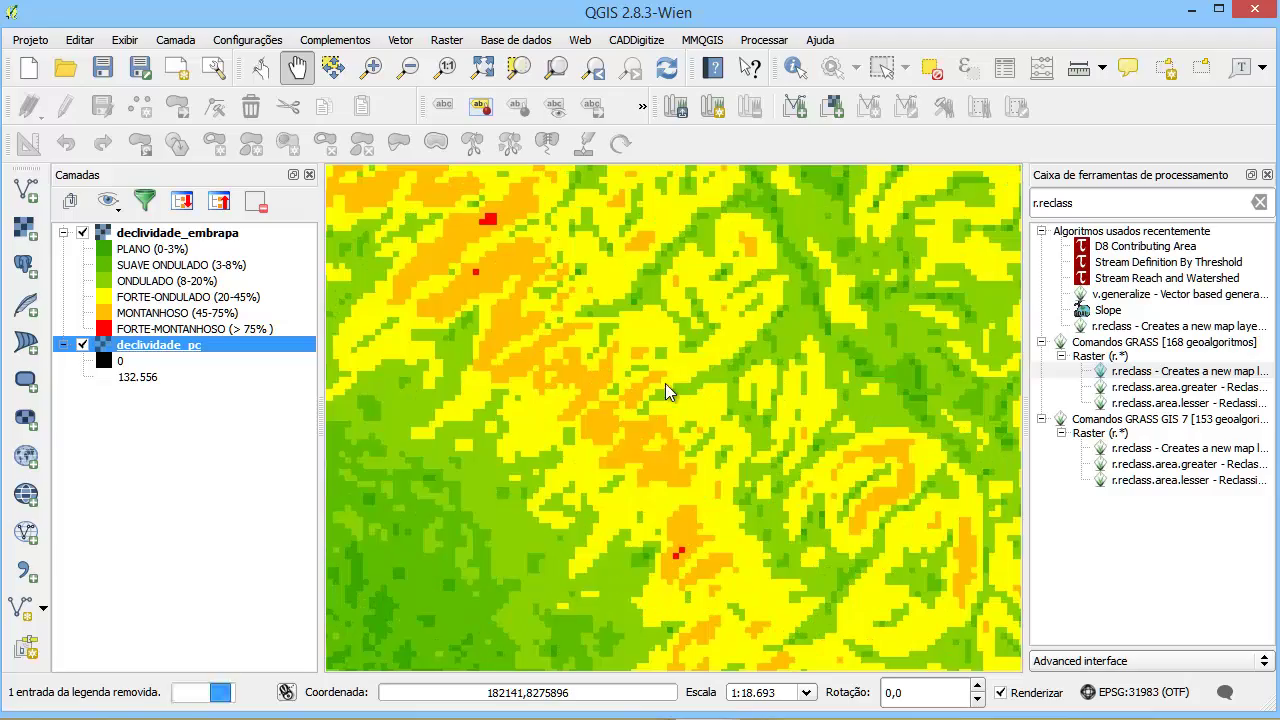
Step: Identify the declividade_embrapa class values of a red FORTE-MONTANHOSO cell and a nearby yellow FORTE-ONDULADO cell in the northern steep area
{"action": "left_click_drag", "start_coordinate": [437, 320], "coordinate": [573, 398]}
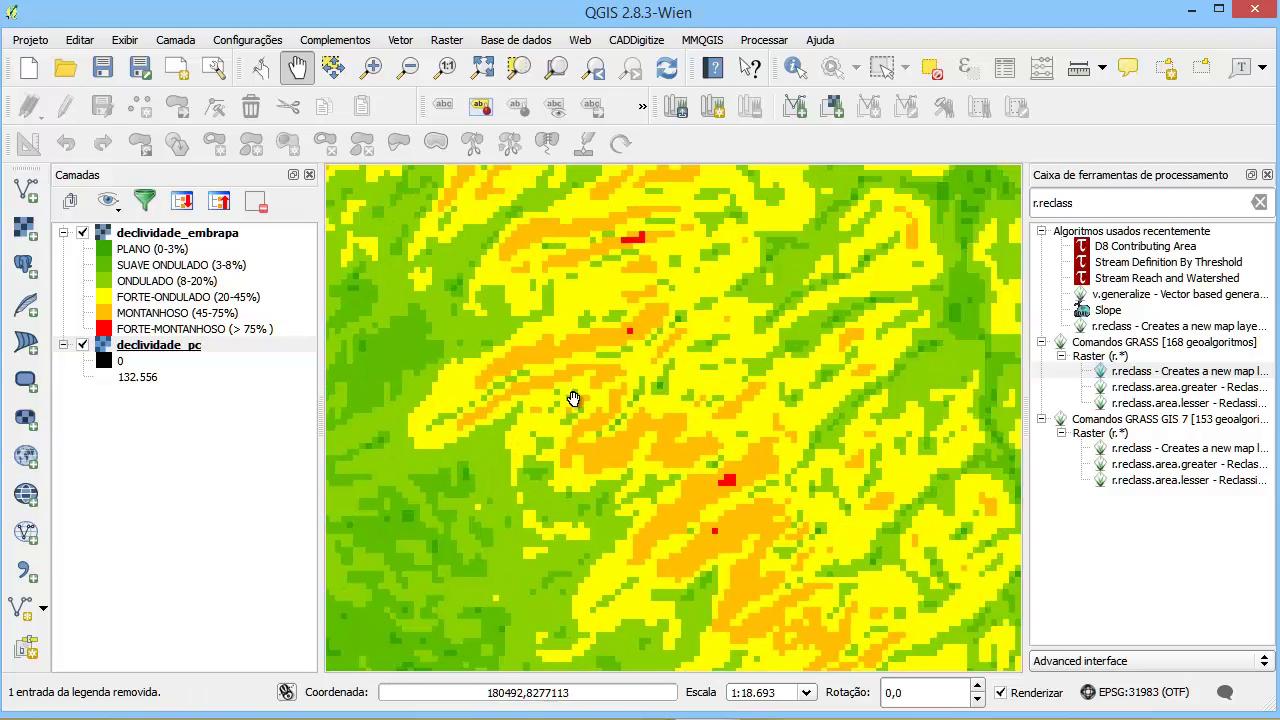
{"action": "scroll", "coordinate": [600, 457], "scroll_direction": "down", "scroll_amount": 3}
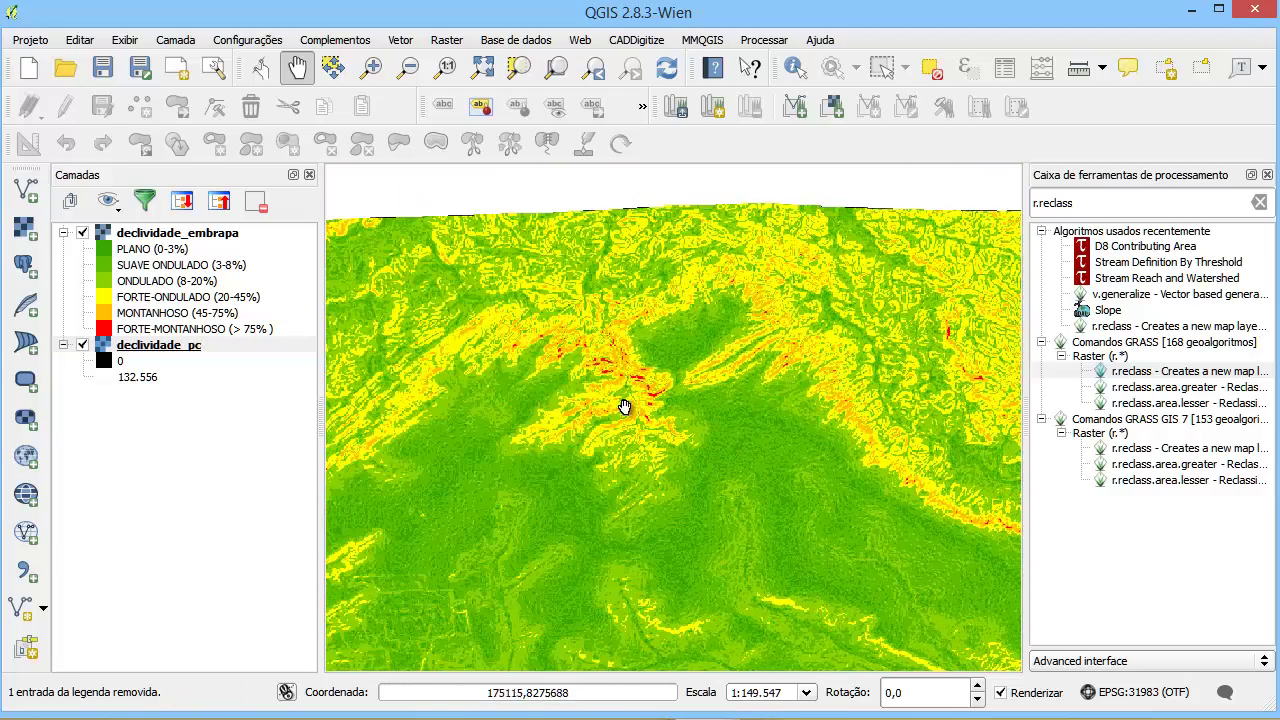
{"action": "scroll", "coordinate": [624, 406], "scroll_direction": "up", "scroll_amount": 3}
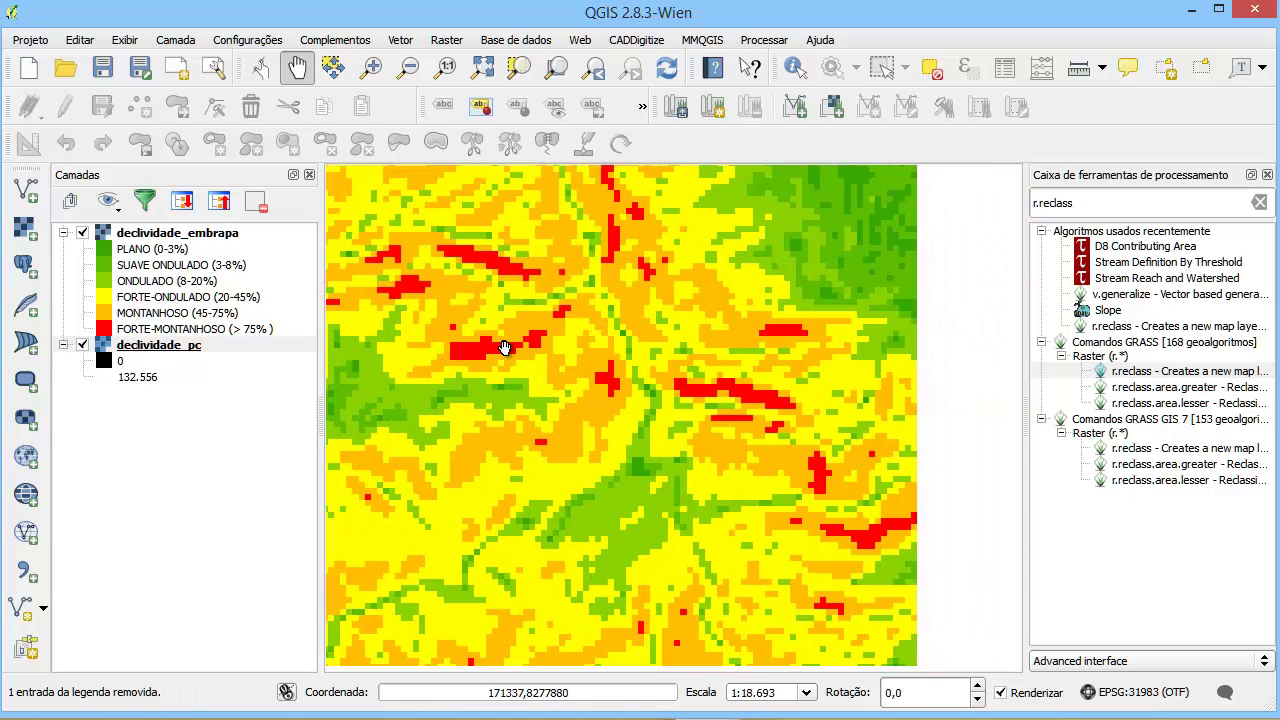
{"action": "left_click", "coordinate": [794, 70]}
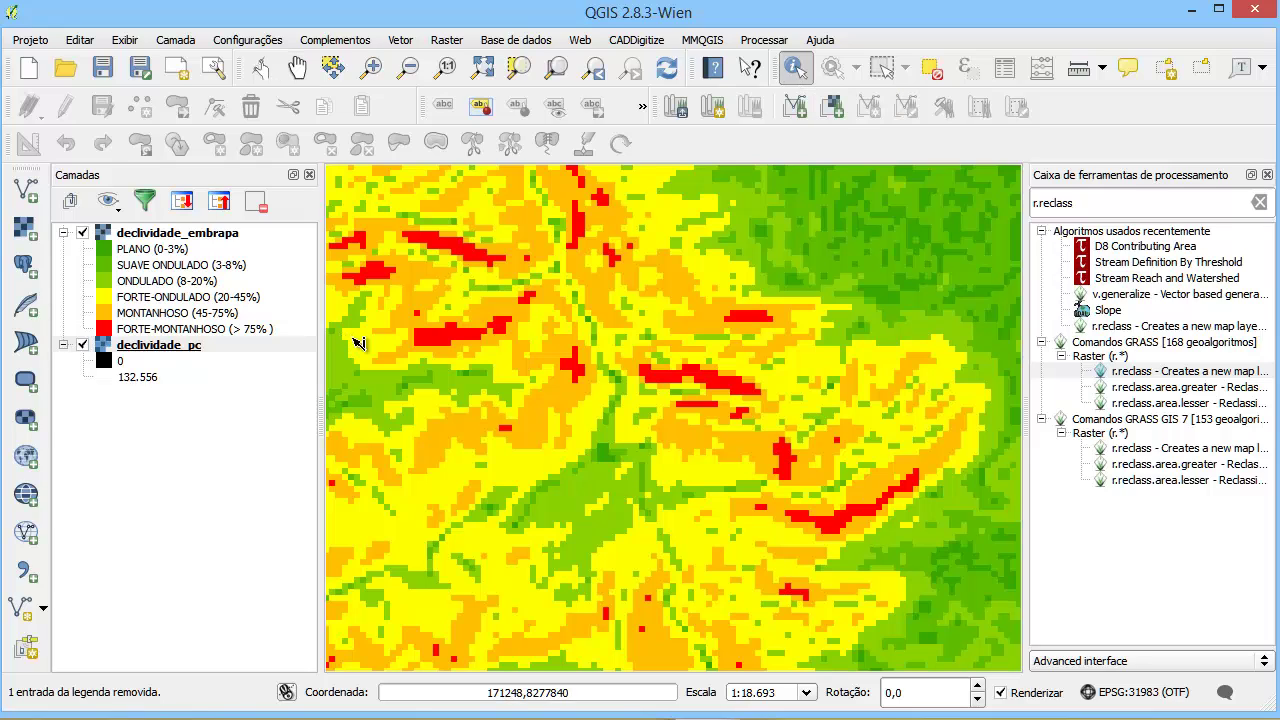
{"action": "left_click", "coordinate": [162, 333]}
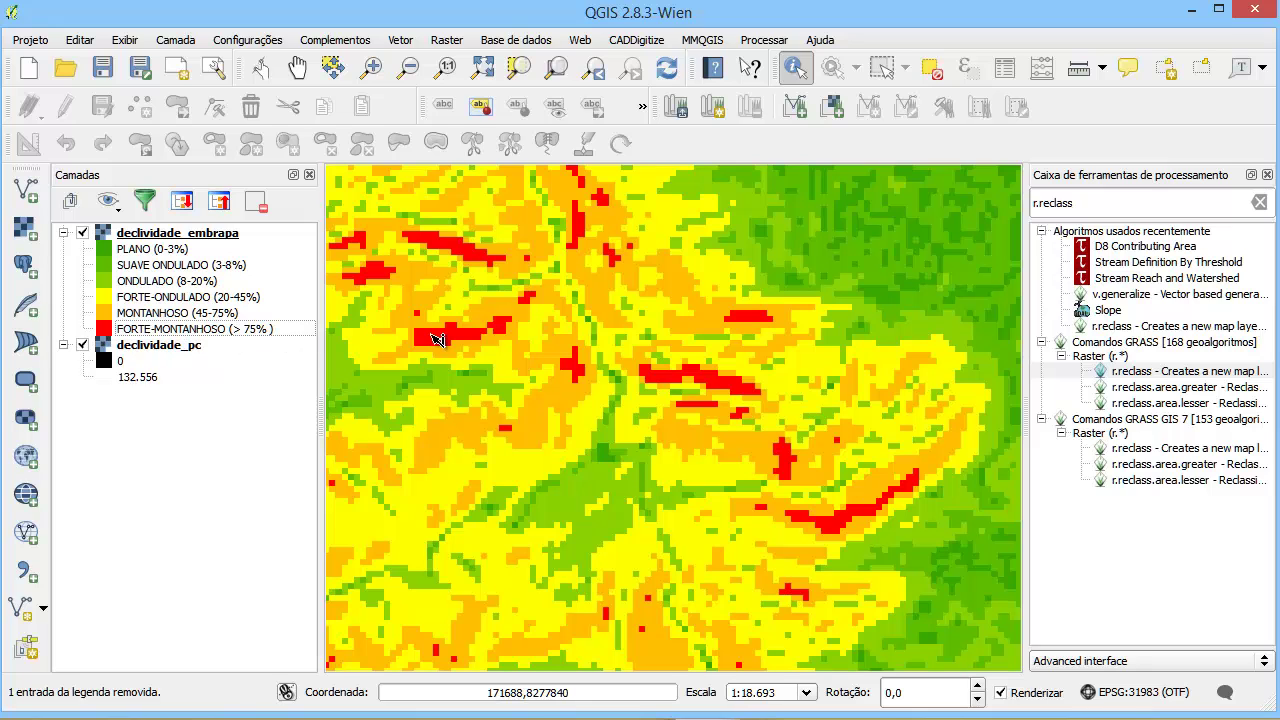
{"action": "left_click", "coordinate": [437, 334]}
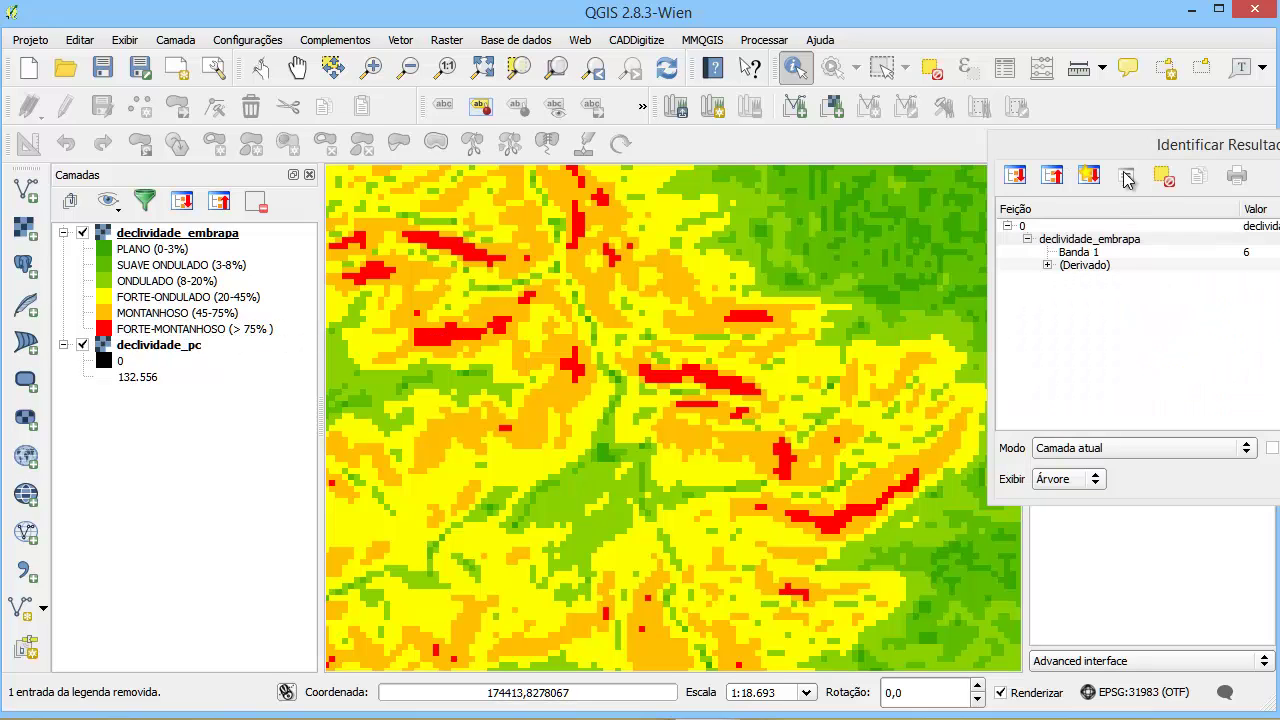
{"action": "left_click_drag", "start_coordinate": [1061, 149], "coordinate": [835, 184]}
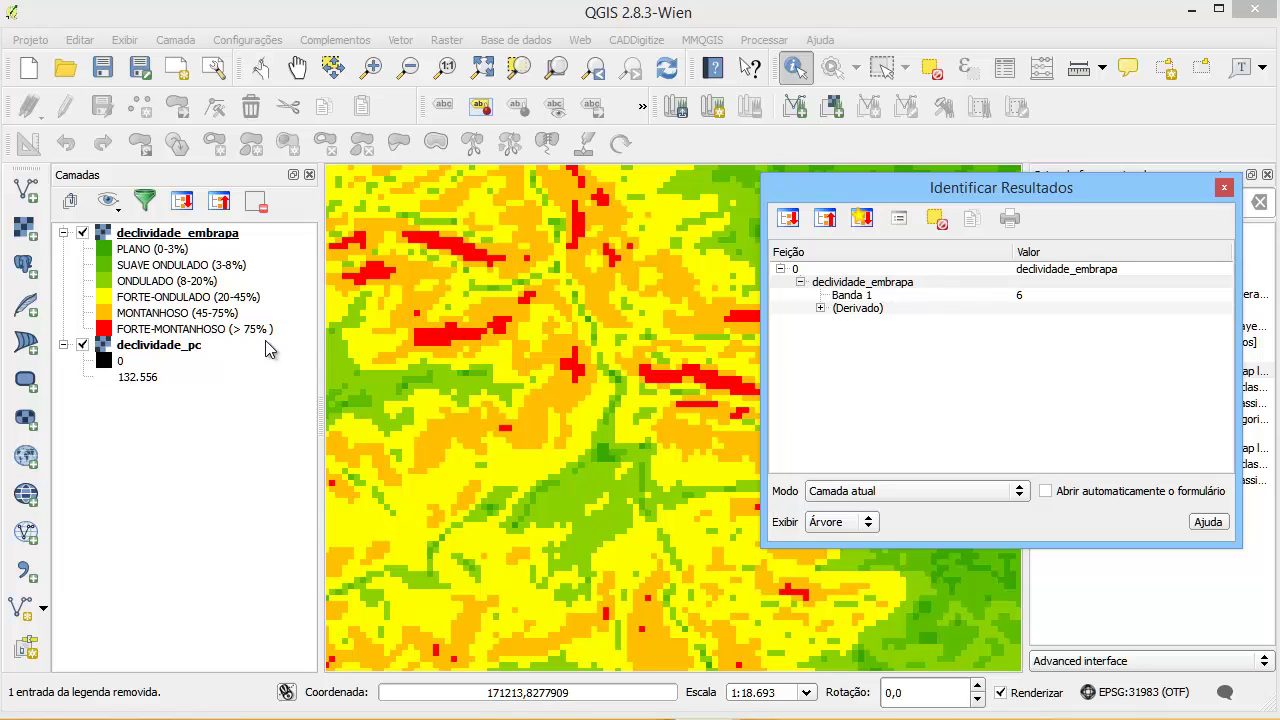
{"action": "left_click", "coordinate": [424, 350]}
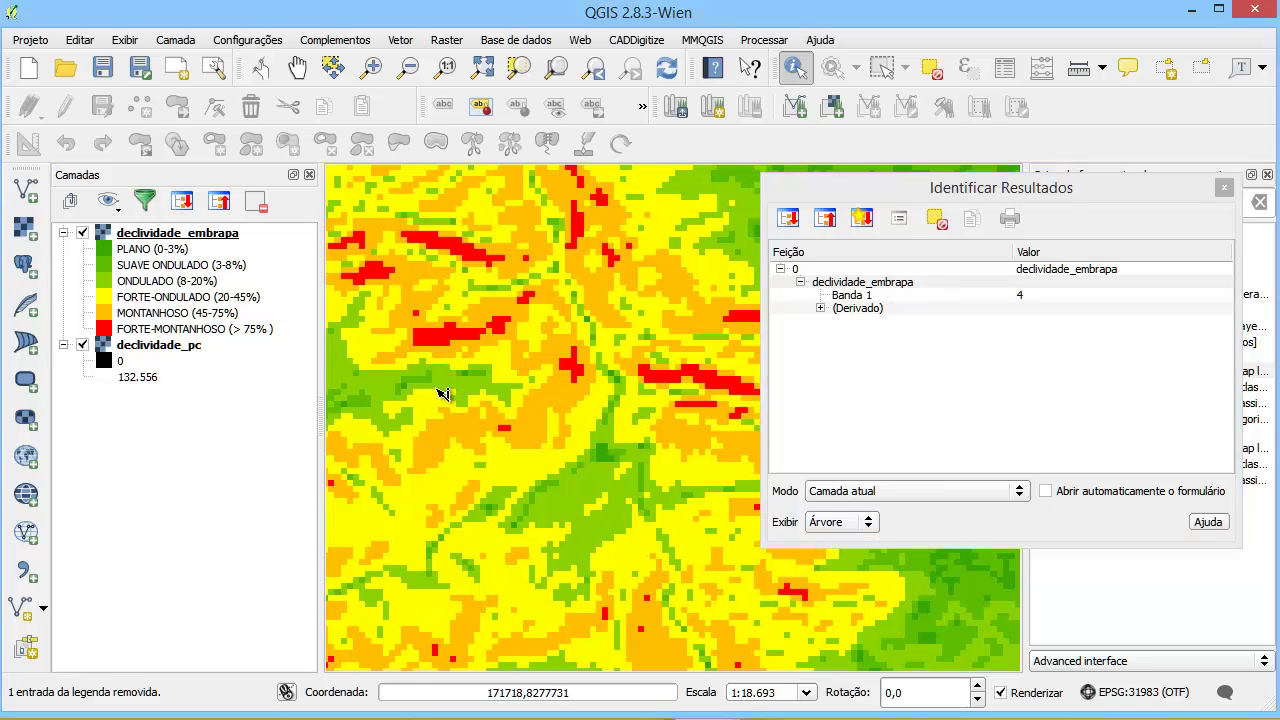
Step: Hide declividade_embrapa and identify the declividade_pc slope values at several points on and beside the bright steep ridge
{"action": "key", "text": "Up"}
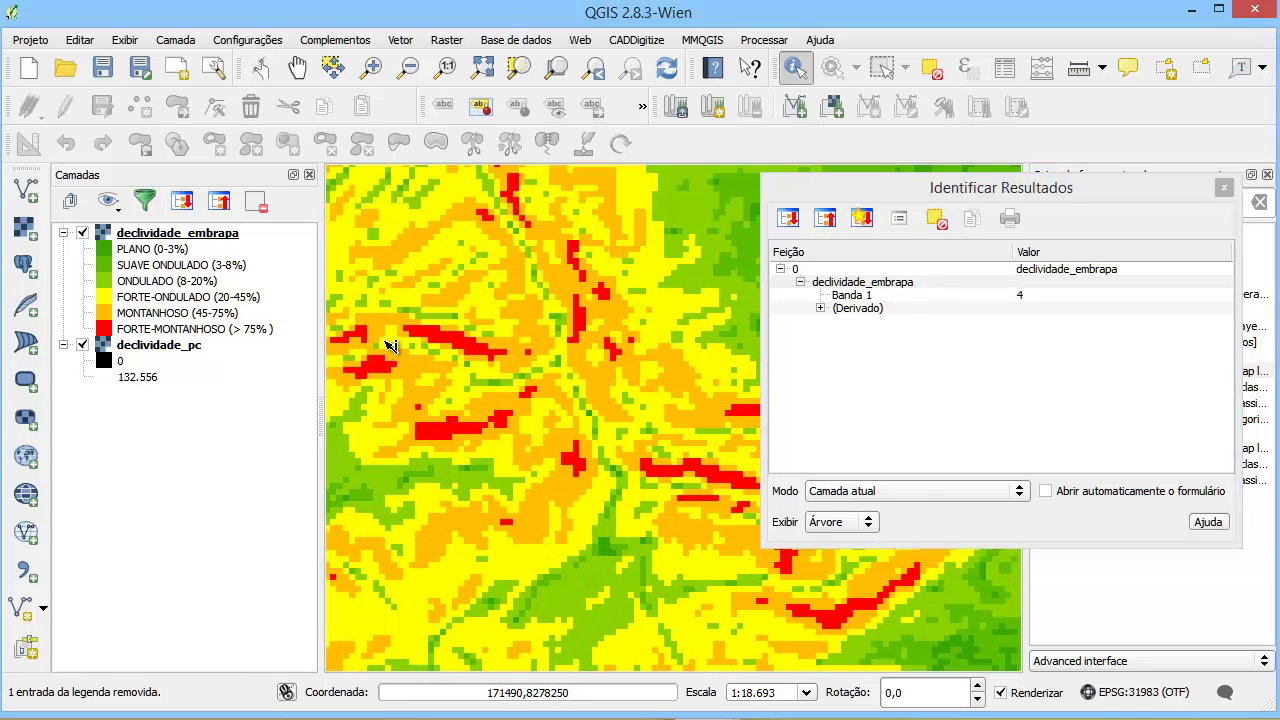
{"action": "left_click", "coordinate": [298, 68]}
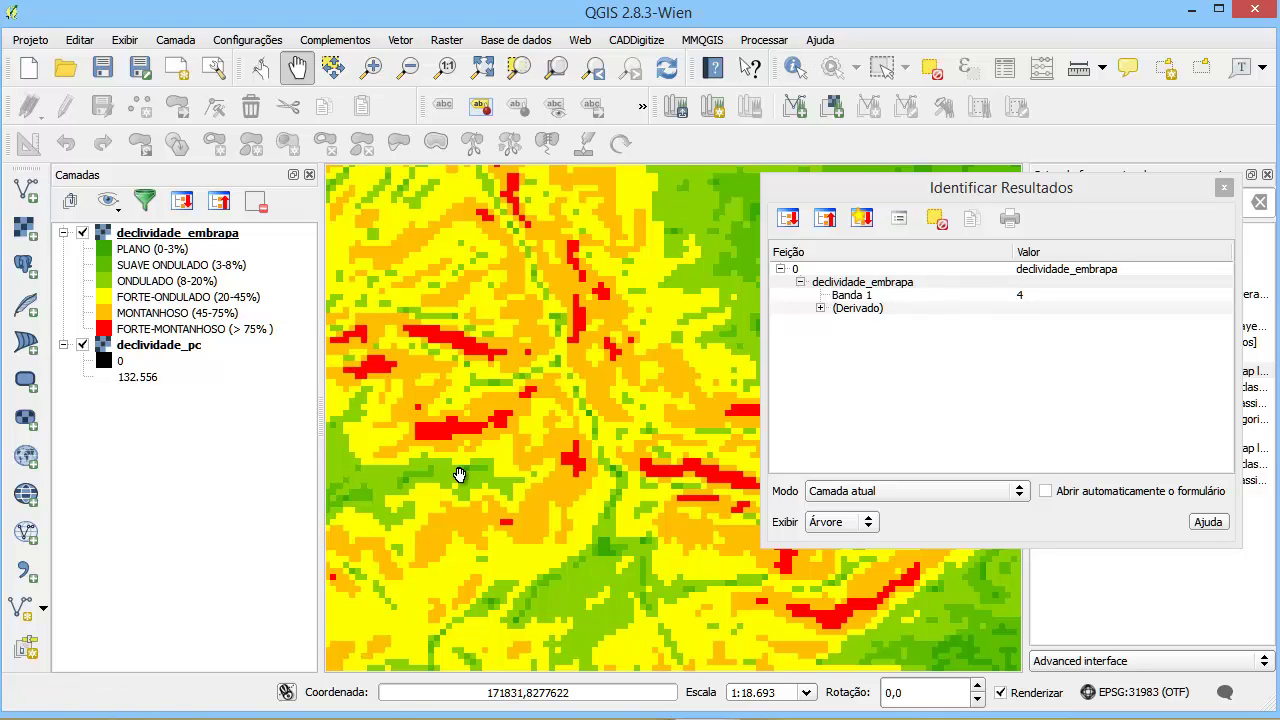
{"action": "left_click_drag", "start_coordinate": [457, 471], "coordinate": [443, 393]}
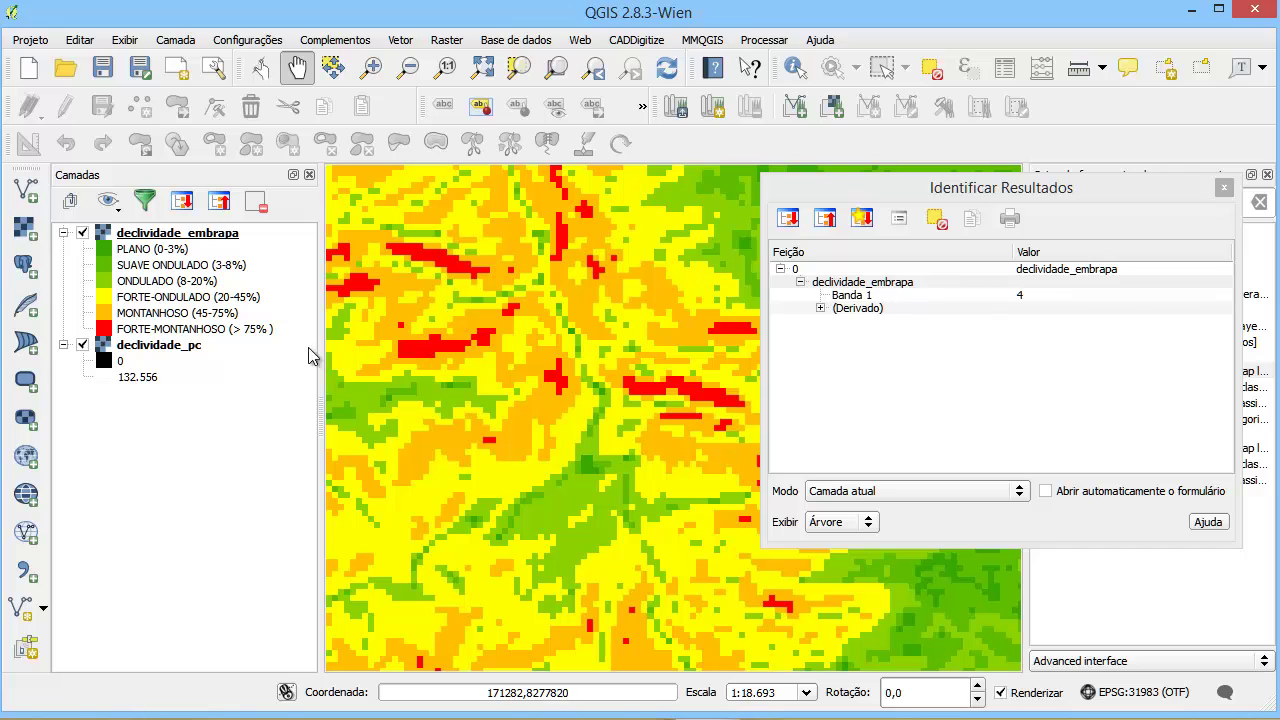
{"action": "left_click", "coordinate": [82, 233]}
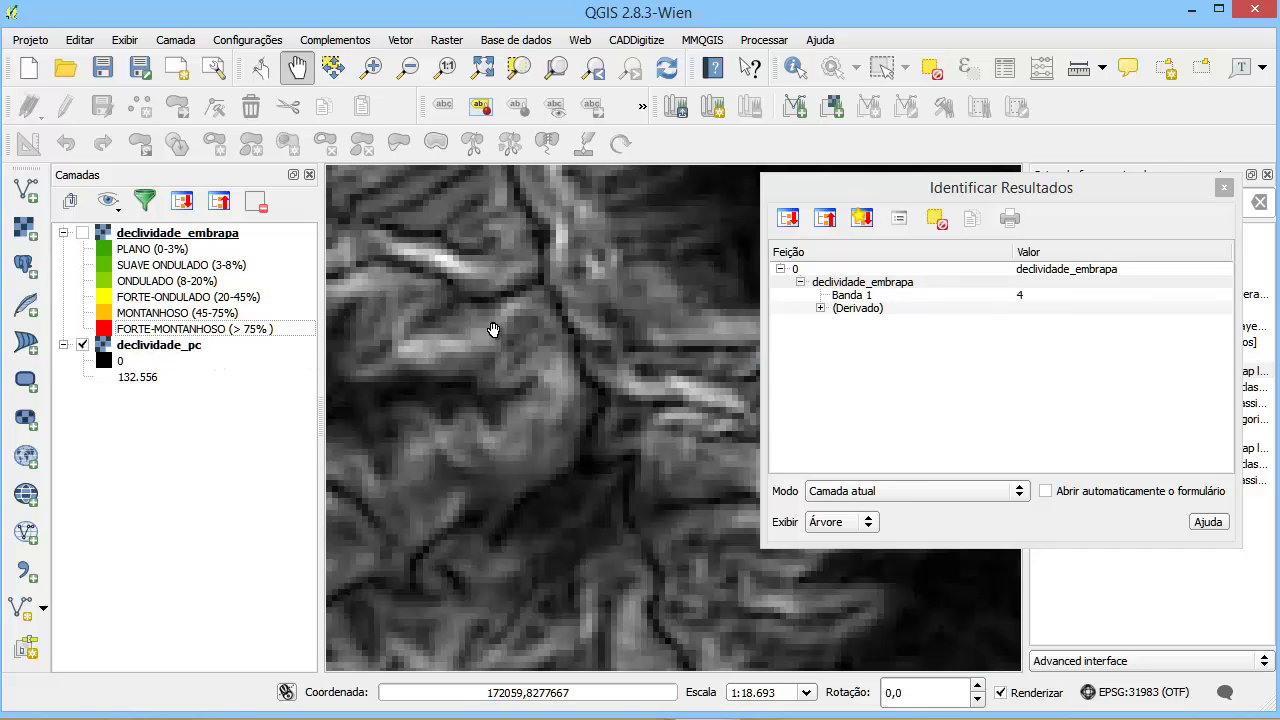
{"action": "left_click", "coordinate": [152, 350]}
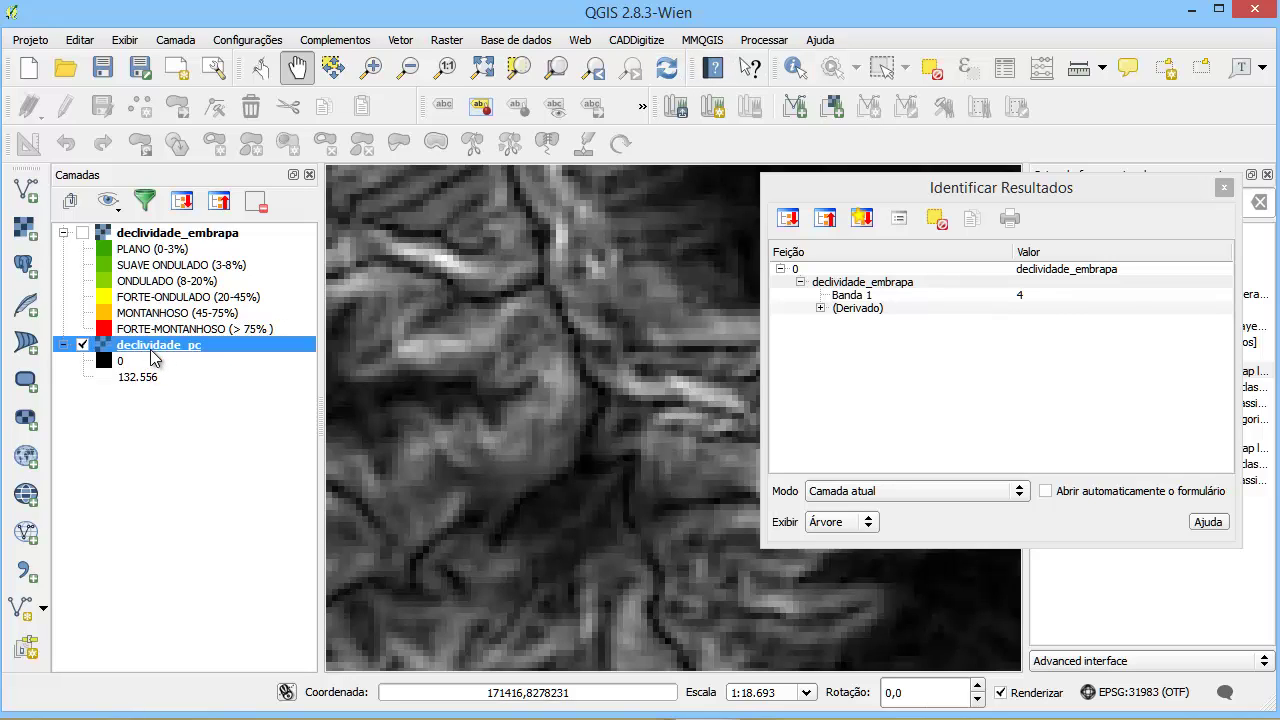
{"action": "left_click", "coordinate": [795, 67]}
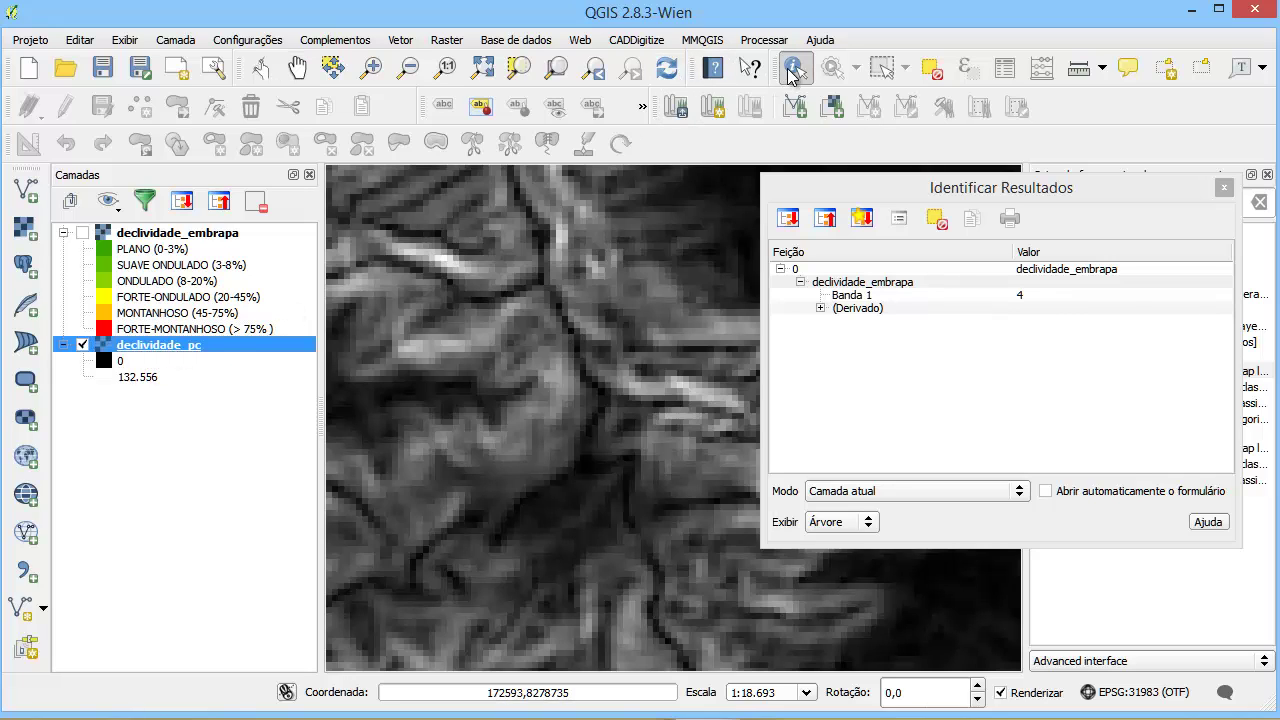
{"action": "left_click", "coordinate": [421, 352]}
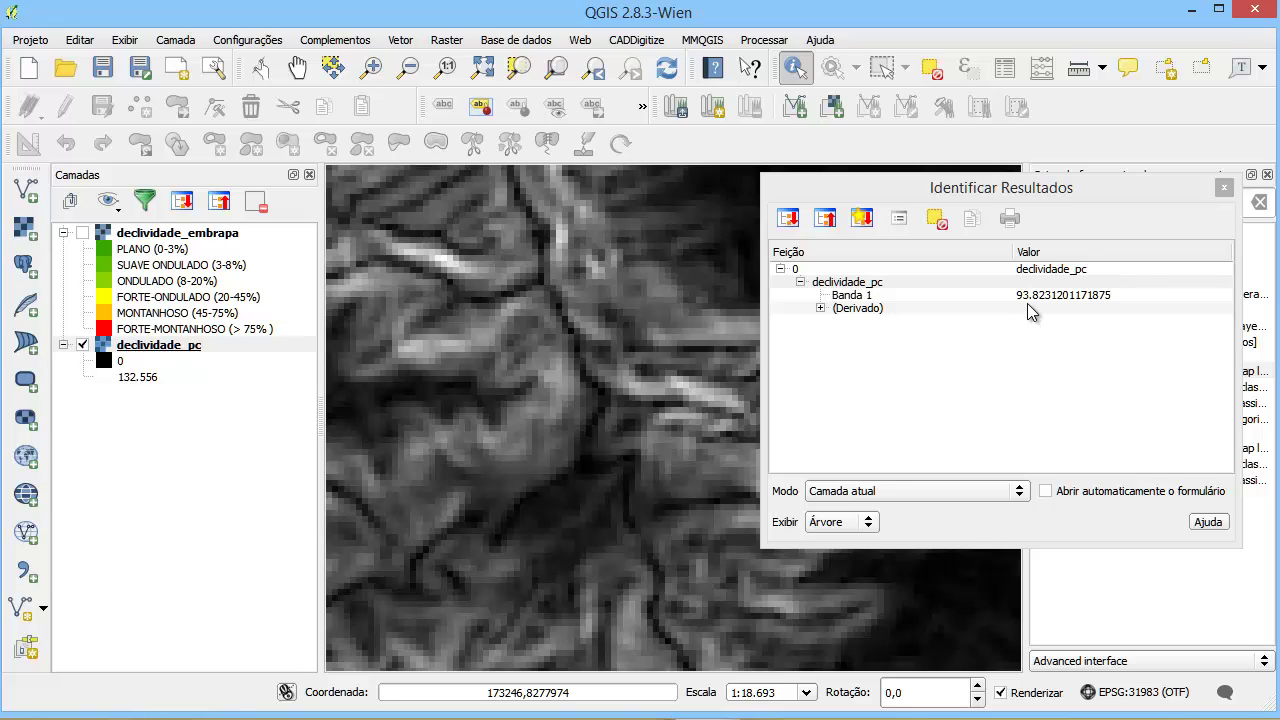
{"action": "left_click", "coordinate": [455, 353]}
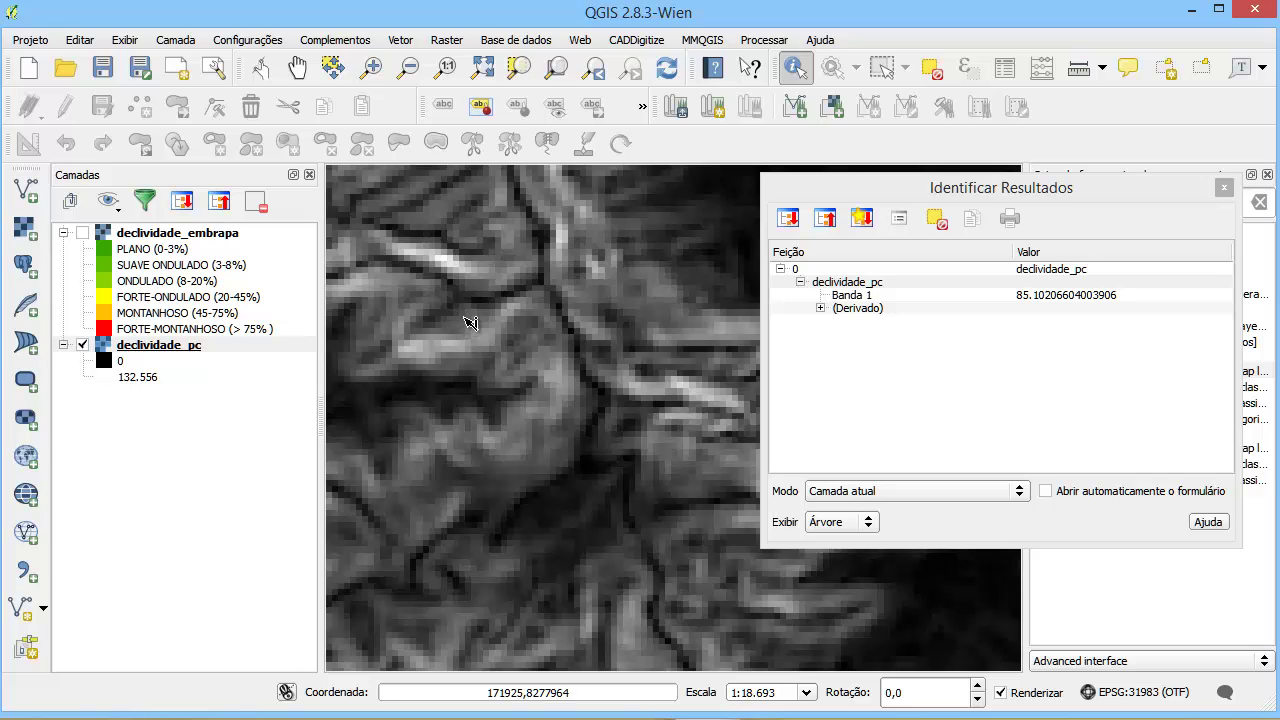
{"action": "left_click", "coordinate": [467, 318]}
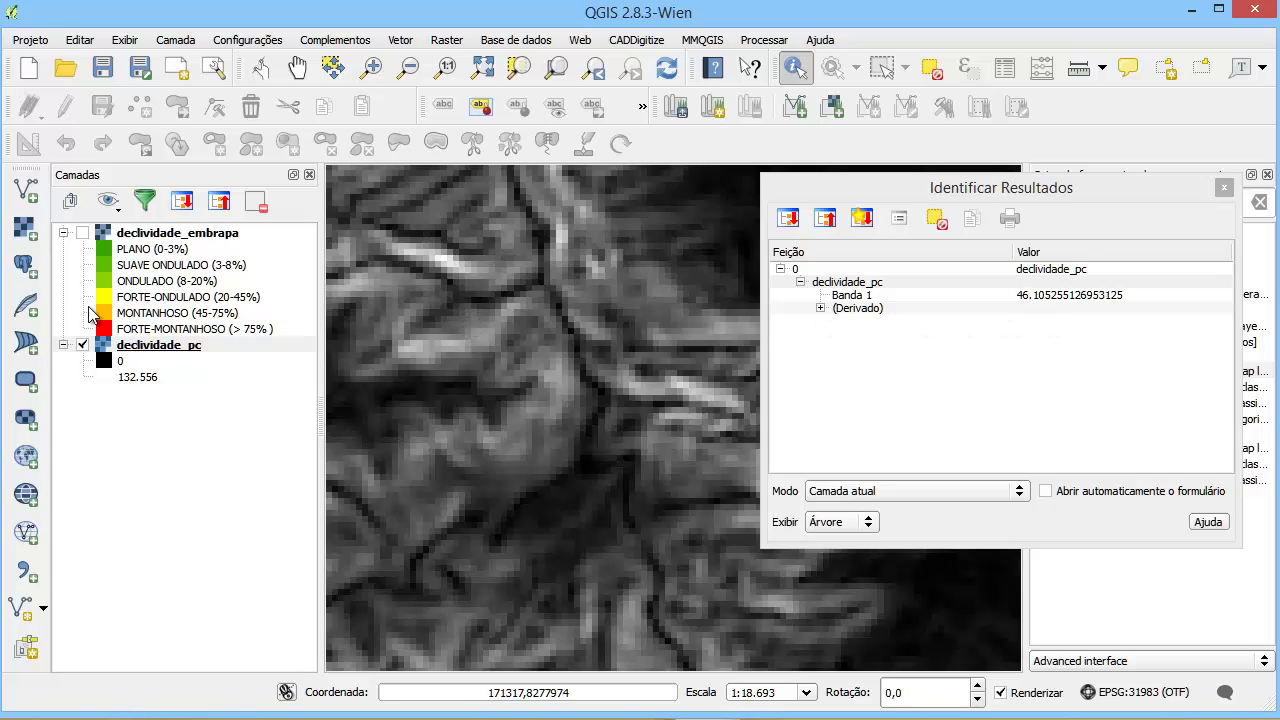
Step: Show declividade_embrapa again and identify the underlying declividade_pc slope values at an orange MONTANHOSO cell and two red FORTE-MONTANHOSO cells
{"action": "left_click", "coordinate": [82, 232]}
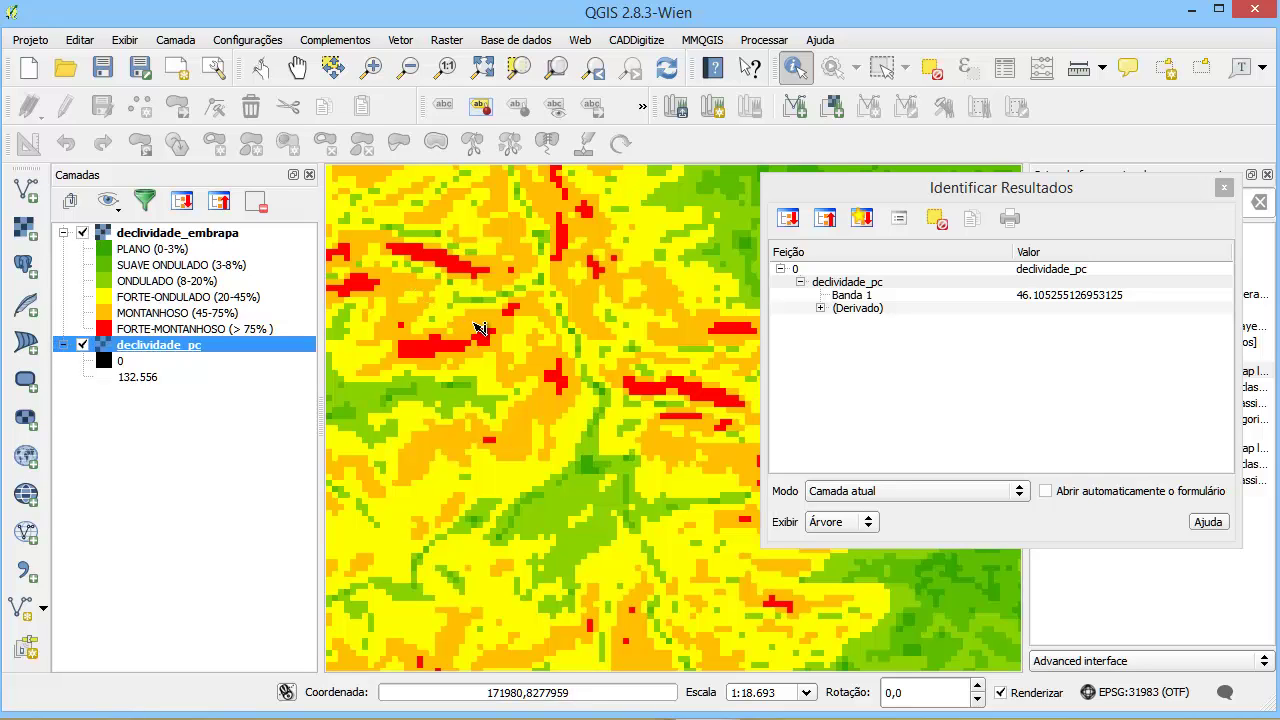
{"action": "left_click", "coordinate": [479, 328]}
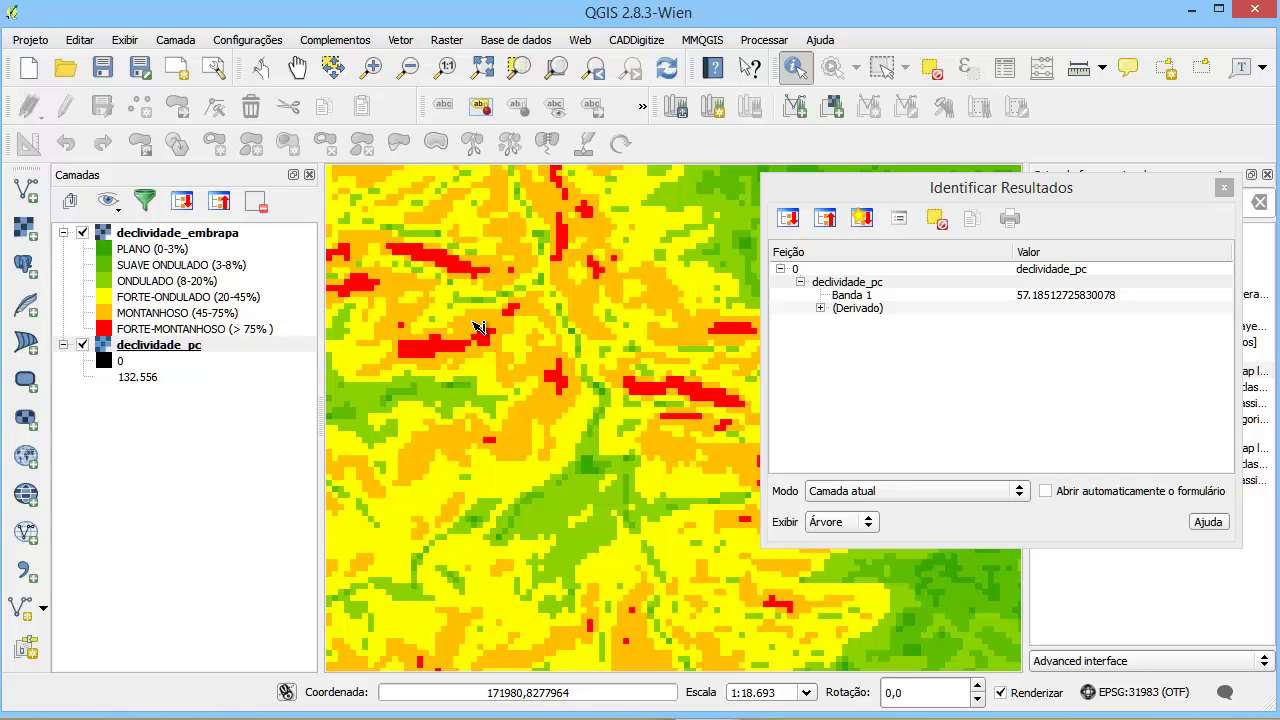
{"action": "left_click", "coordinate": [150, 350]}
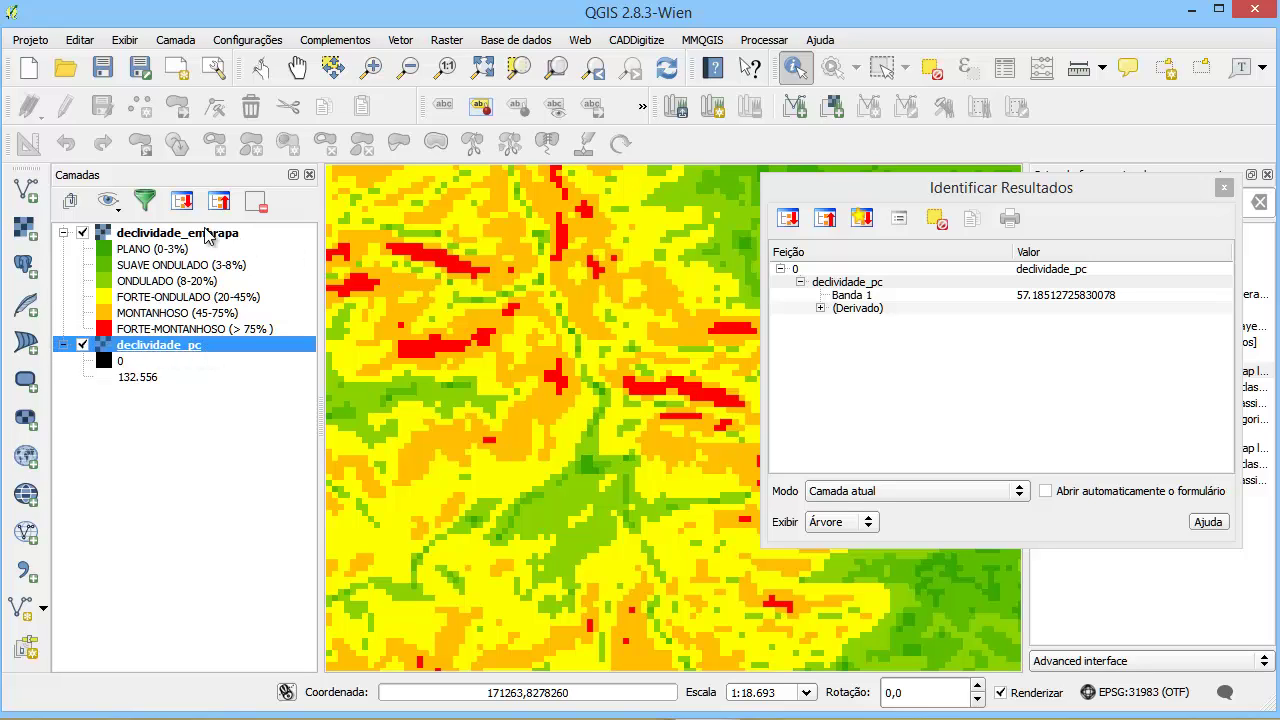
{"action": "left_click", "coordinate": [458, 352]}
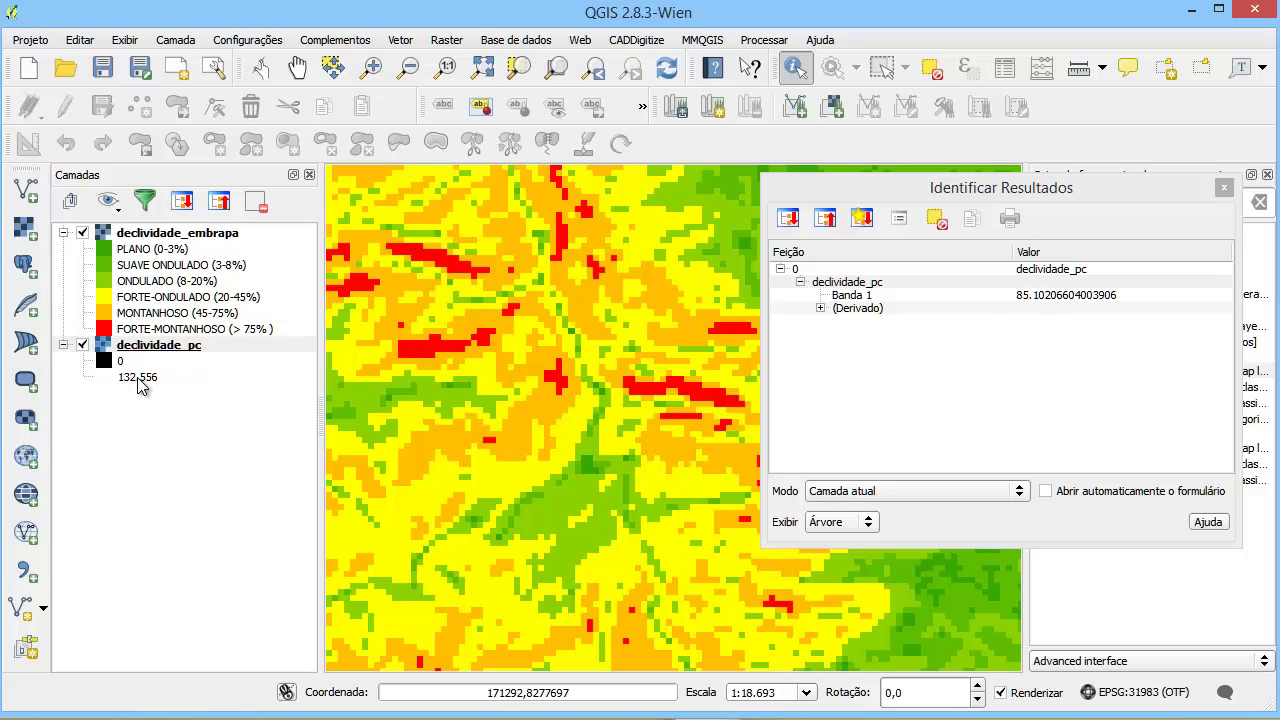
{"action": "left_click", "coordinate": [207, 346]}
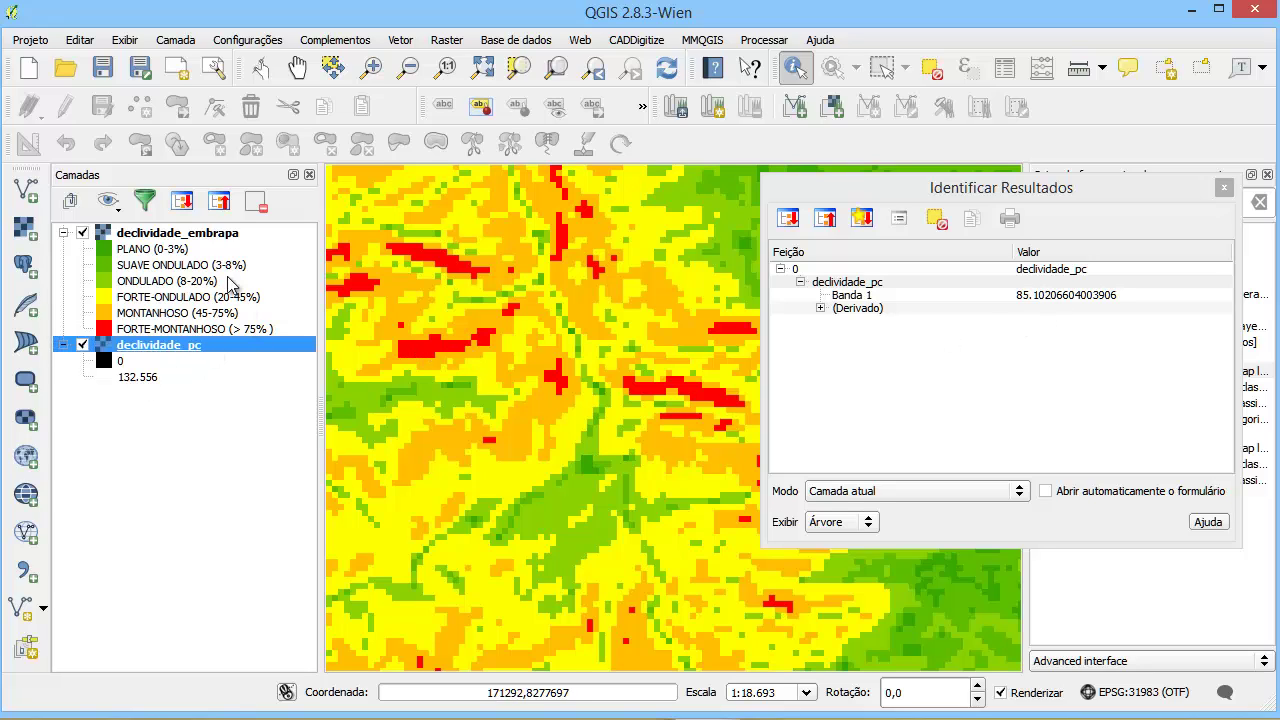
{"action": "left_click", "coordinate": [458, 268]}
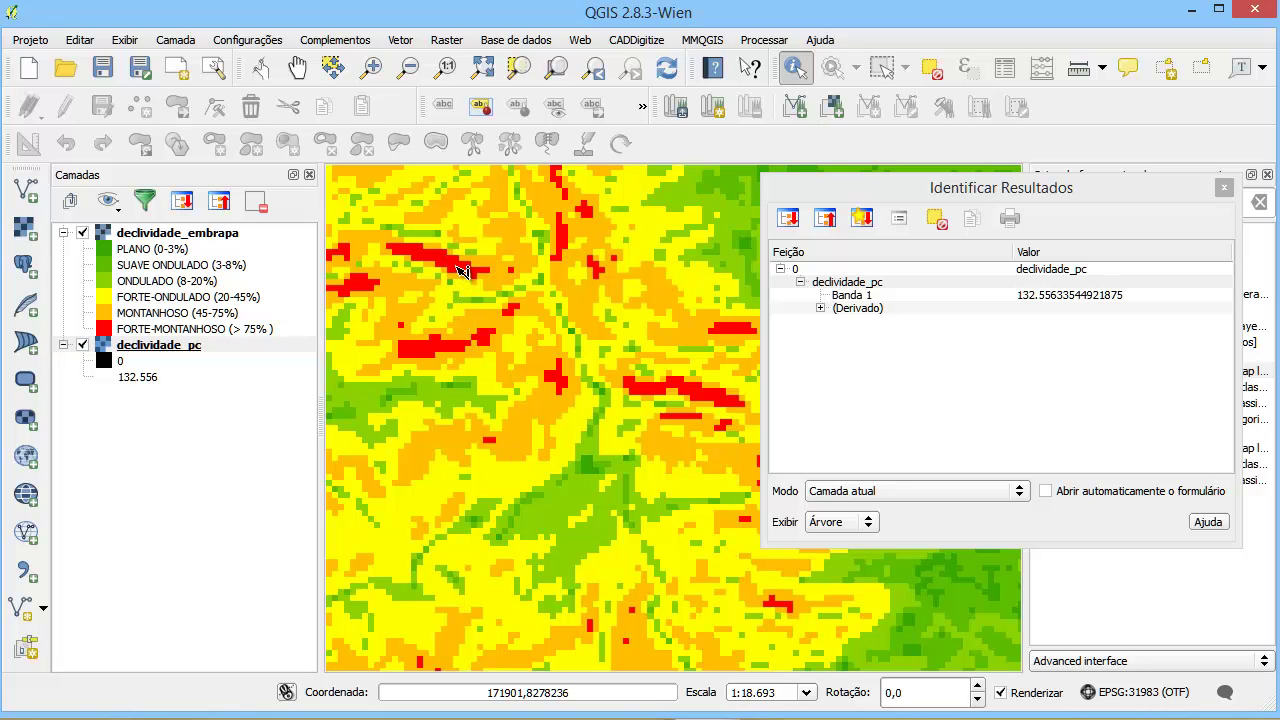
Step: Identify further declividade_pc slope values across the red, orange and yellow class areas to check them against the legend ranges
{"action": "left_click", "coordinate": [456, 293]}
{"action": "left_click", "coordinate": [412, 314]}
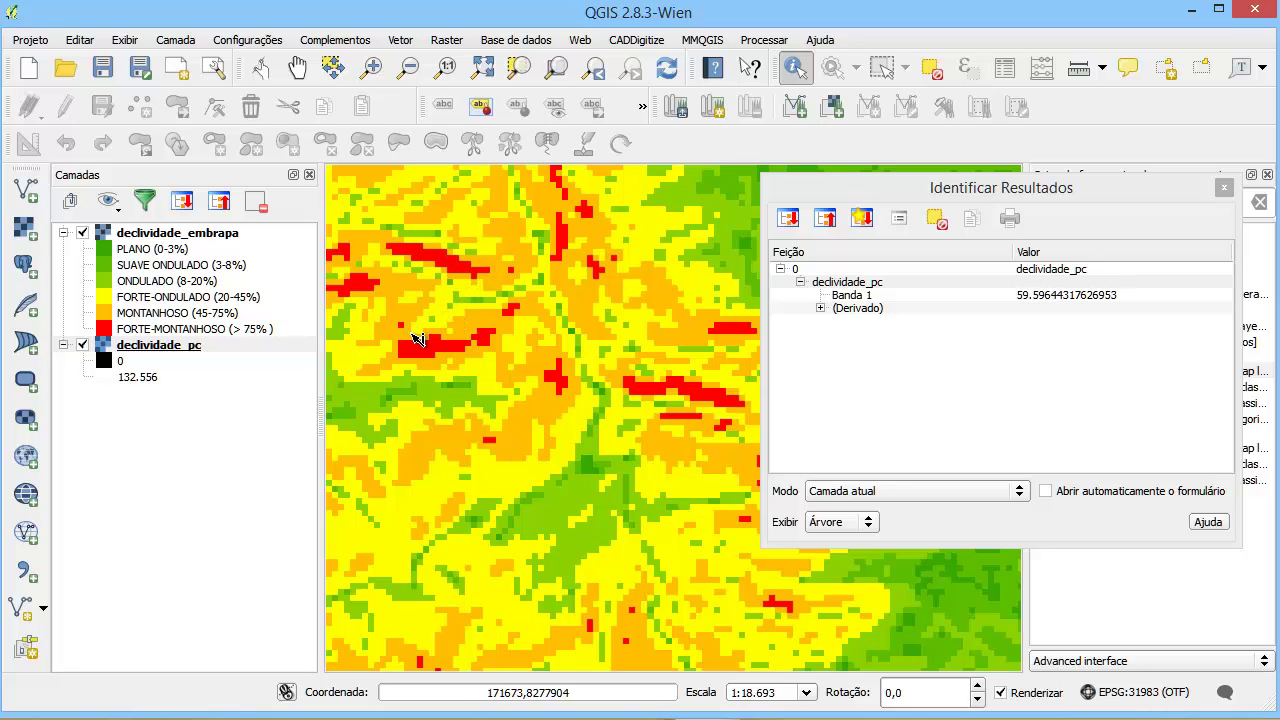
{"action": "left_click", "coordinate": [450, 342]}
{"action": "left_click", "coordinate": [508, 370]}
{"action": "left_click", "coordinate": [536, 380]}
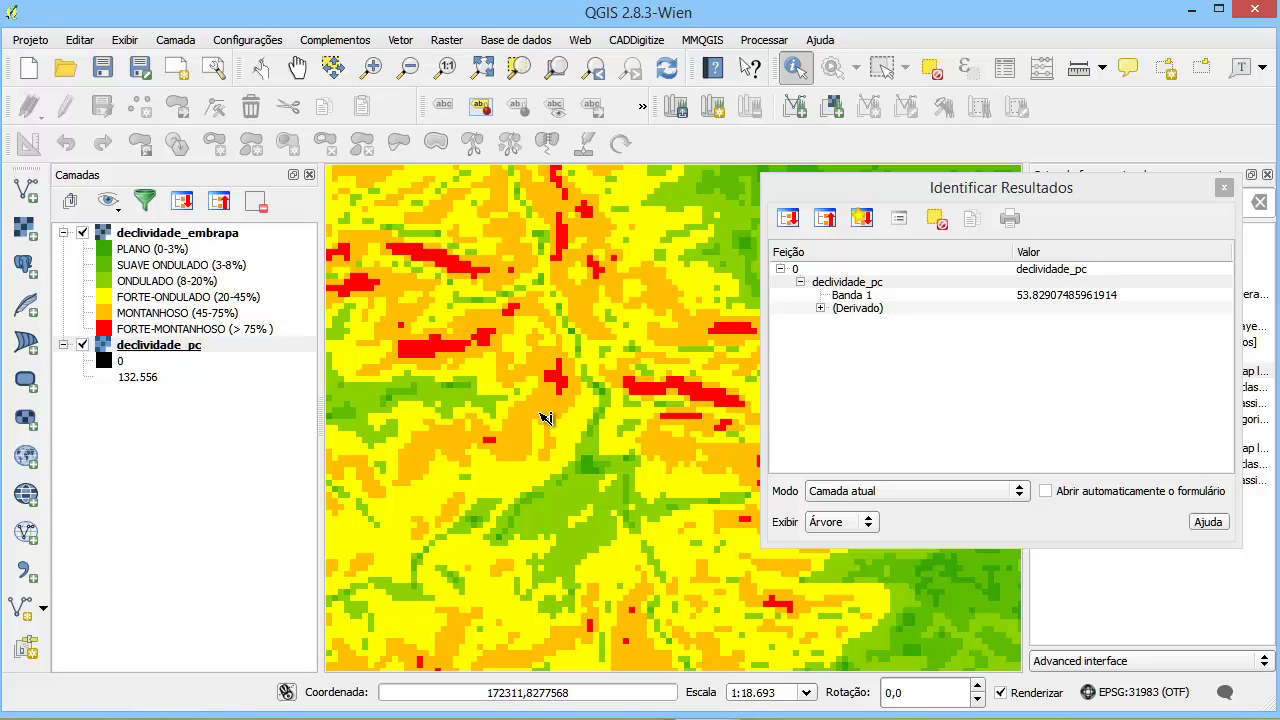
{"action": "left_click", "coordinate": [532, 425]}
{"action": "left_click", "coordinate": [543, 440]}
{"action": "left_click", "coordinate": [584, 418]}
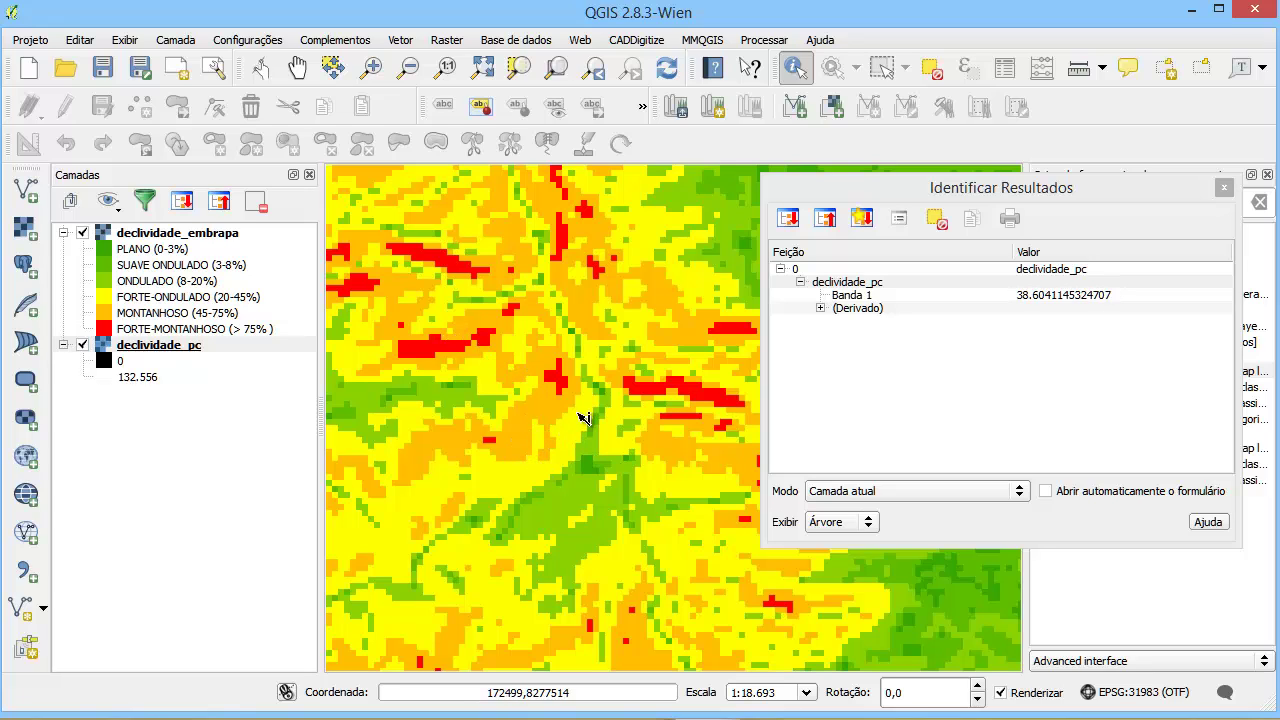
{"action": "left_click", "coordinate": [575, 412]}
Step: Identify the declividade_embrapa class value of a red FORTE-MONTANHOSO cell, and briefly hide and reshow the layer to compare it with declividade_pc
{"action": "left_click", "coordinate": [185, 237]}
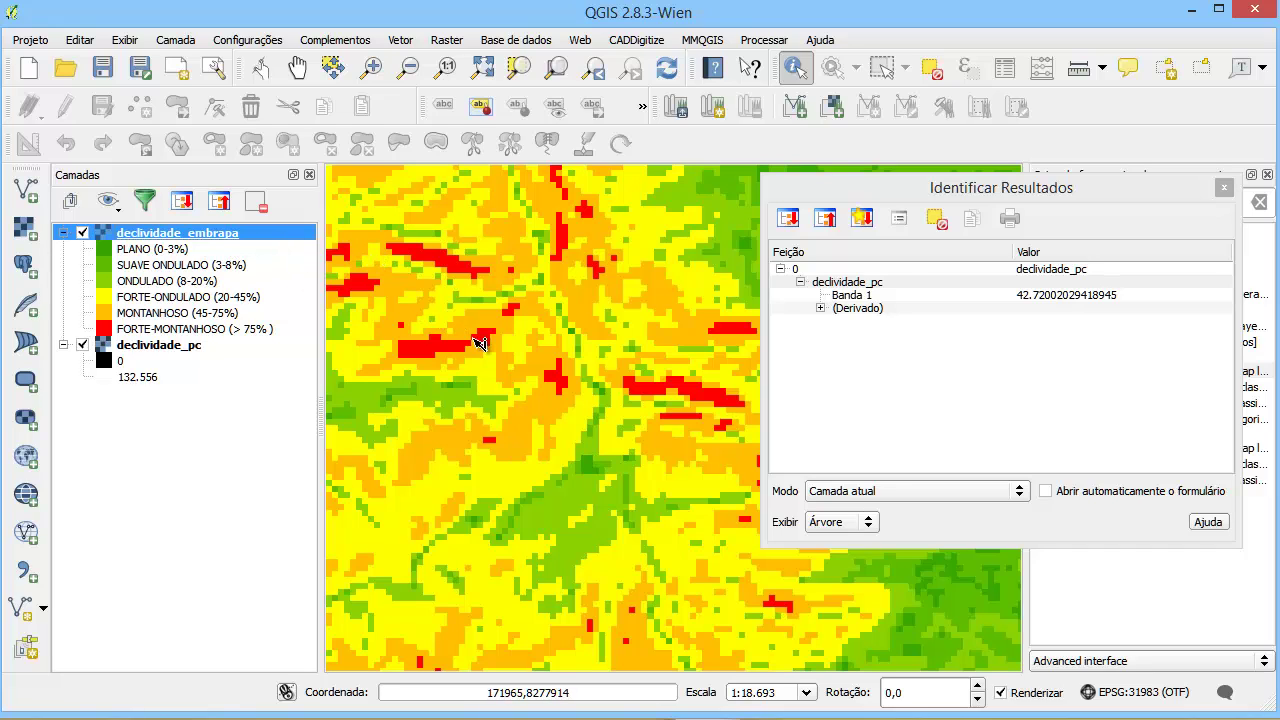
{"action": "left_click", "coordinate": [423, 352]}
{"action": "left_click", "coordinate": [83, 233]}
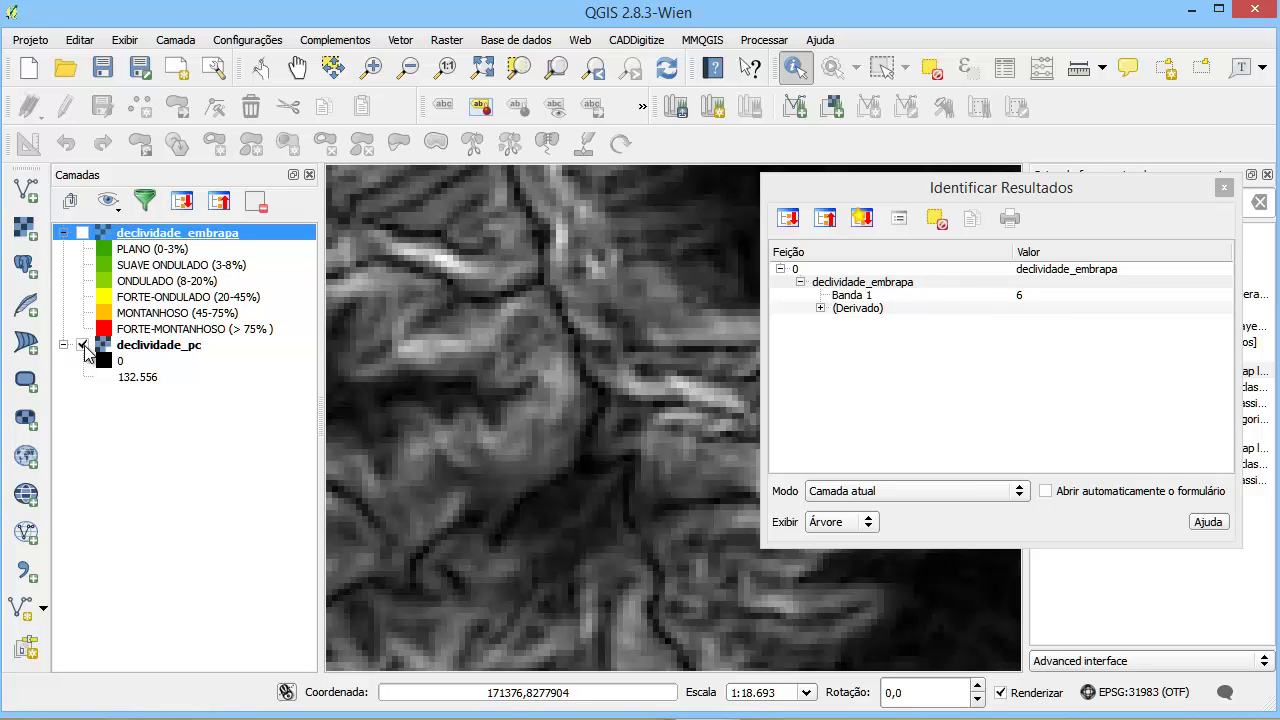
{"action": "left_click", "coordinate": [83, 233]}
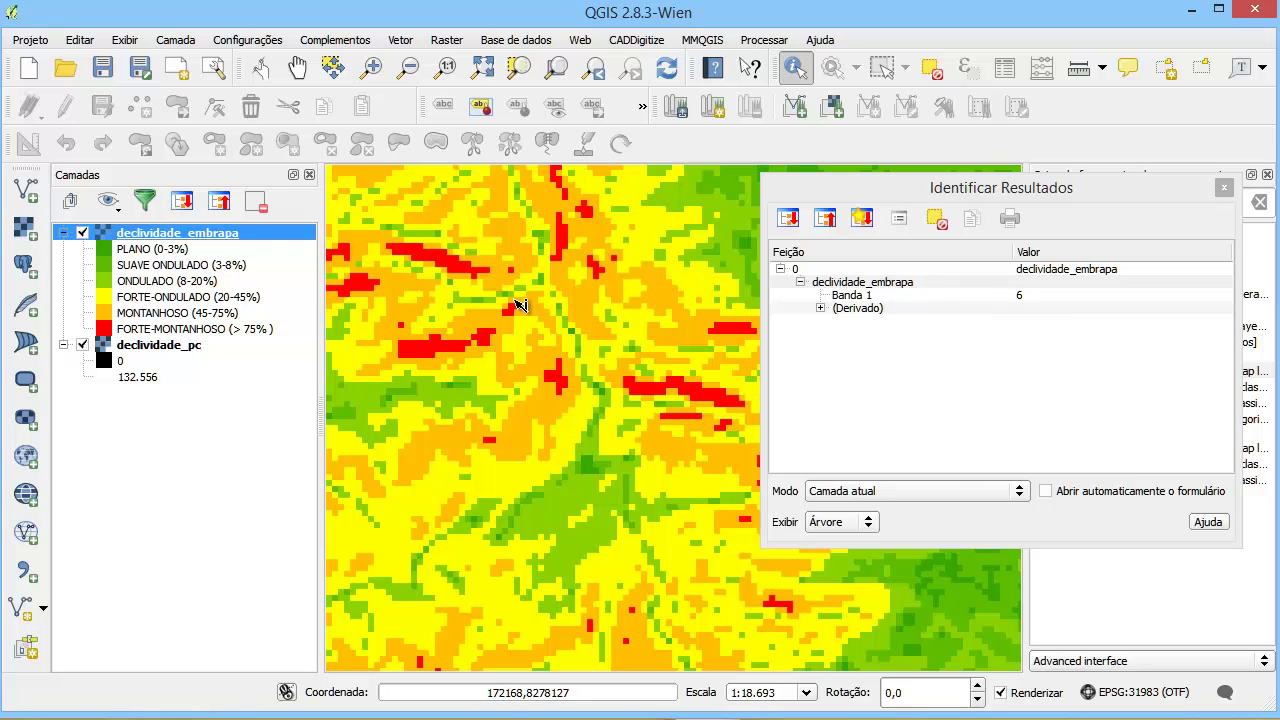
Step: Identify the declividade_embrapa class of an orange MONTANHOSO cell farther south, and the declividade_pc slope values at two points in that patch
{"action": "scroll", "coordinate": [522, 320], "scroll_direction": "down", "scroll_amount": 1}
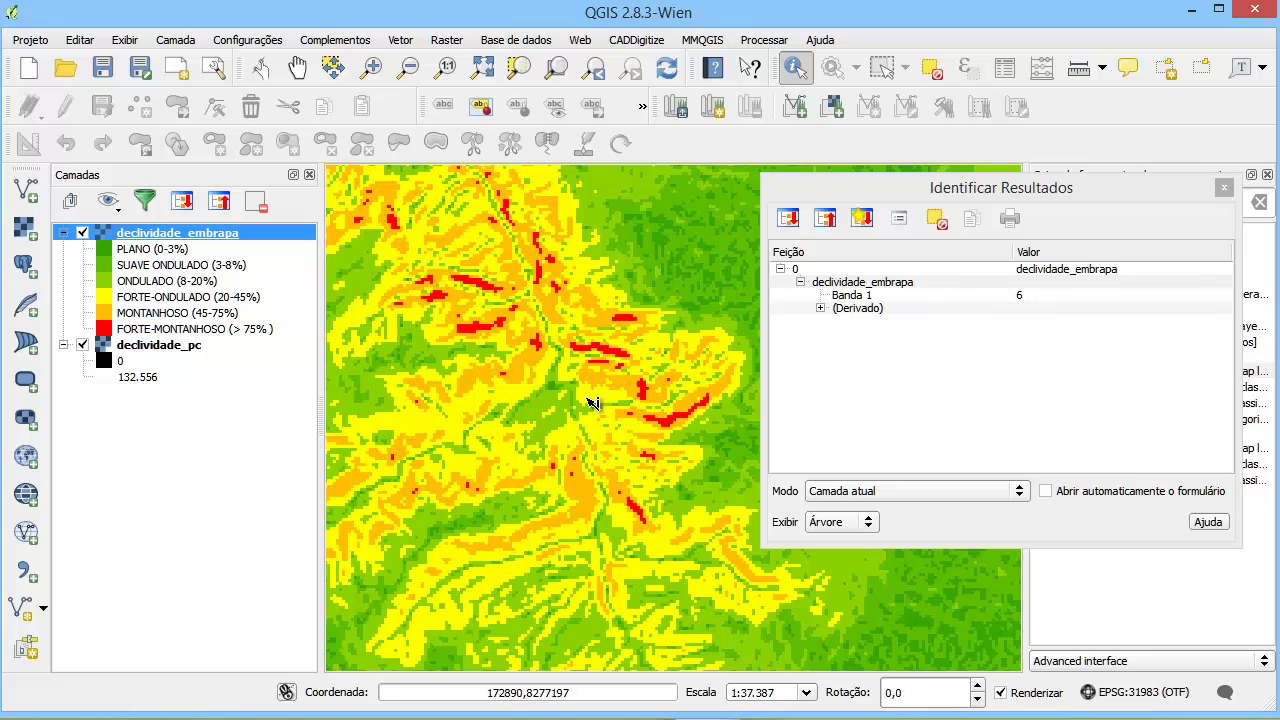
{"action": "scroll", "coordinate": [580, 501], "scroll_direction": "up", "scroll_amount": 1}
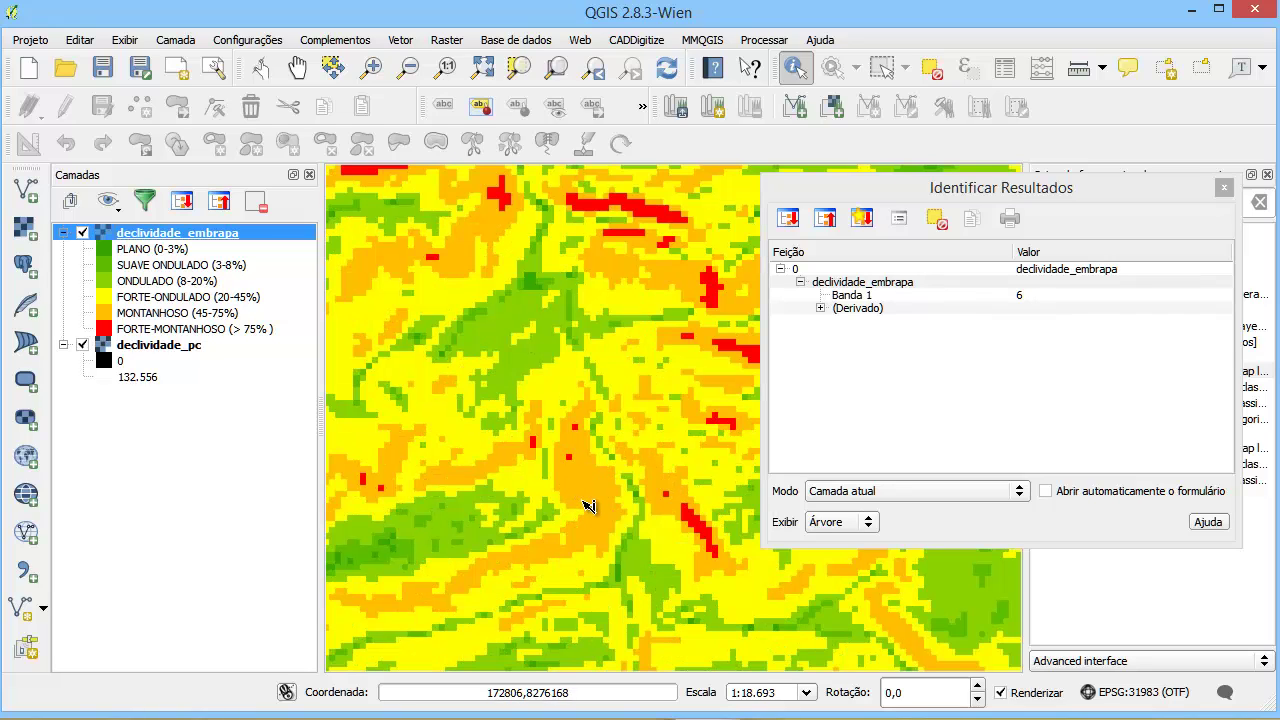
{"action": "left_click", "coordinate": [593, 510]}
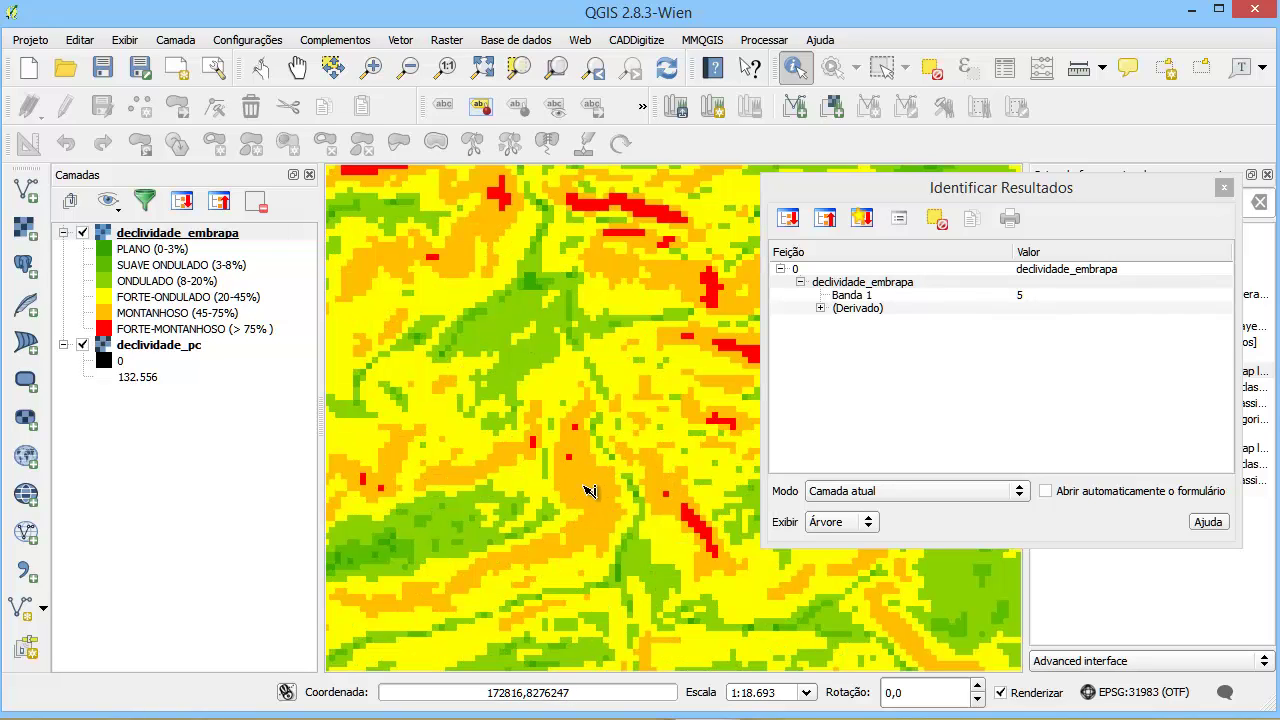
{"action": "left_click", "coordinate": [186, 352]}
{"action": "left_click", "coordinate": [594, 484]}
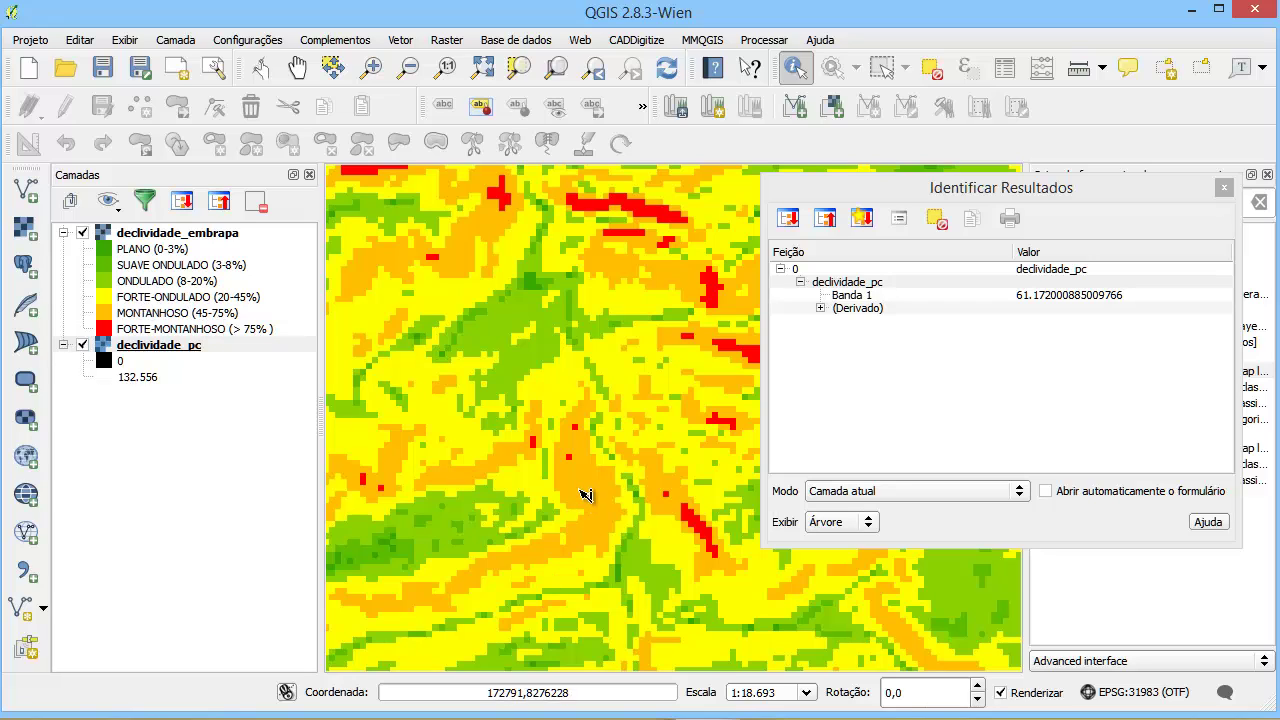
{"action": "left_click", "coordinate": [612, 486]}
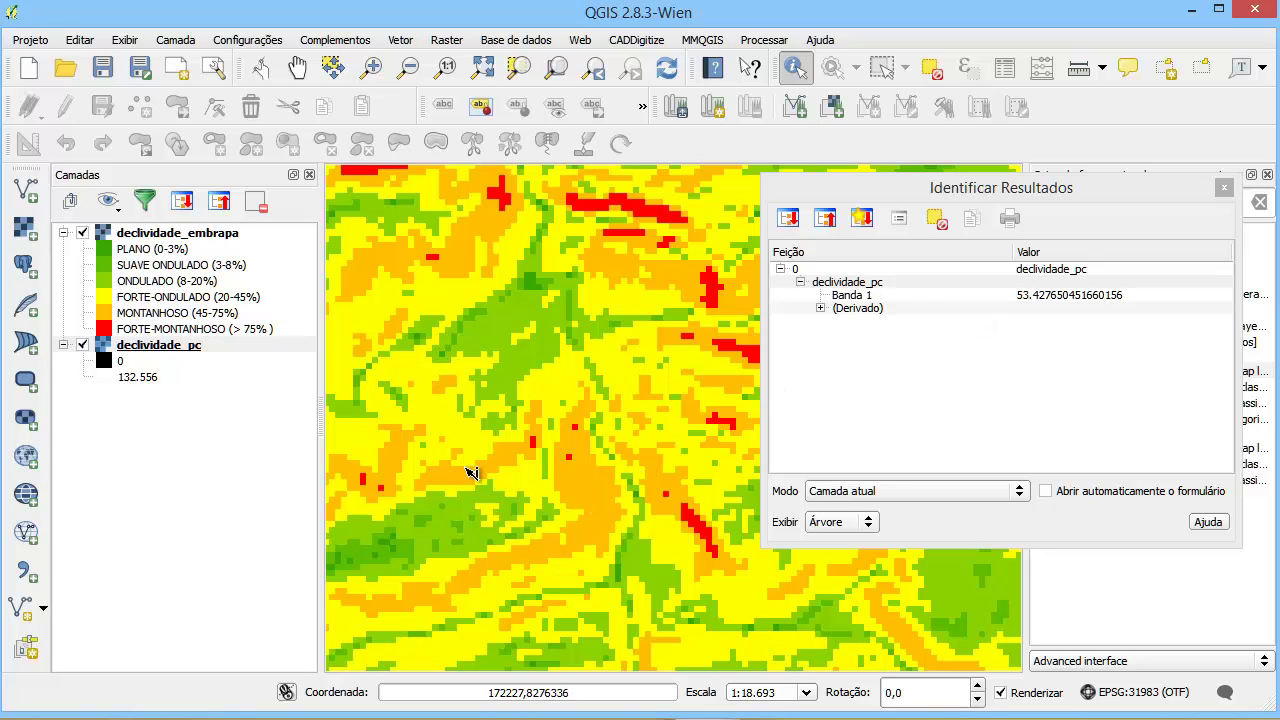
Step: Identify declividade_pc slope values at one point in the nearby orange band and several cells of the green valley to the north
{"action": "left_click", "coordinate": [503, 452]}
{"action": "left_click", "coordinate": [497, 333]}
{"action": "left_click", "coordinate": [511, 323]}
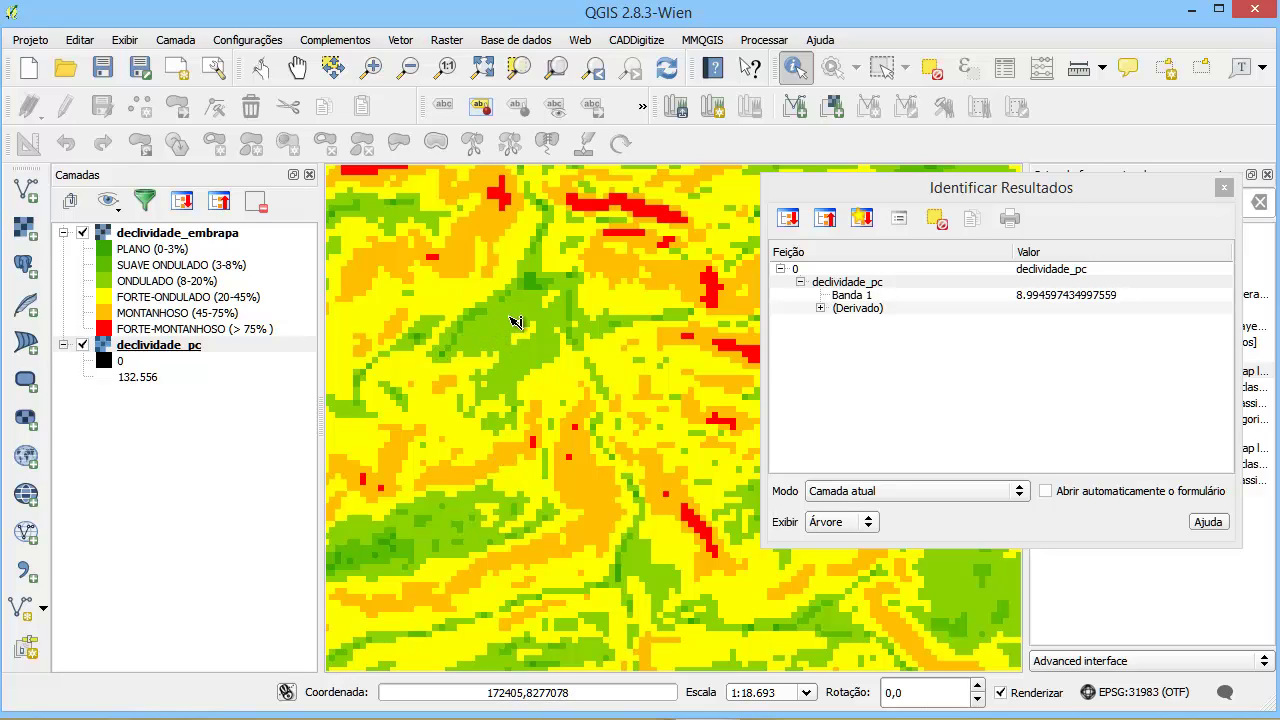
{"action": "left_click", "coordinate": [519, 318]}
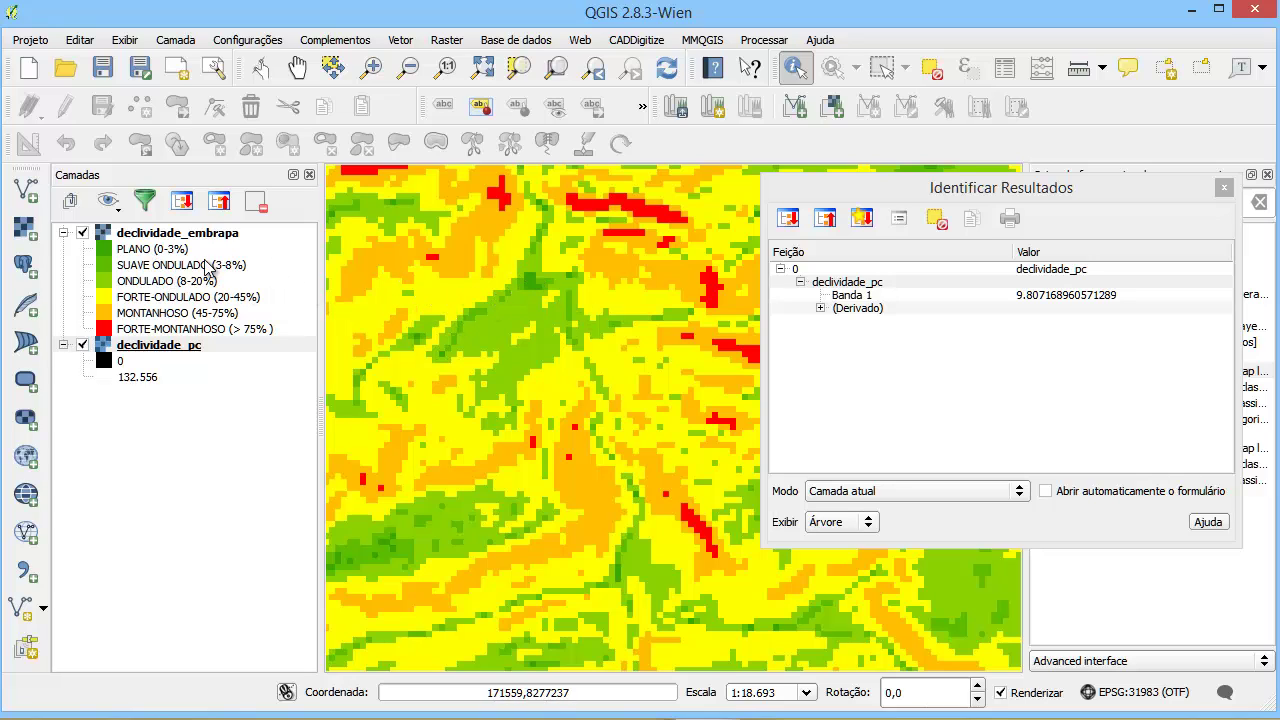
{"action": "left_click", "coordinate": [535, 281]}
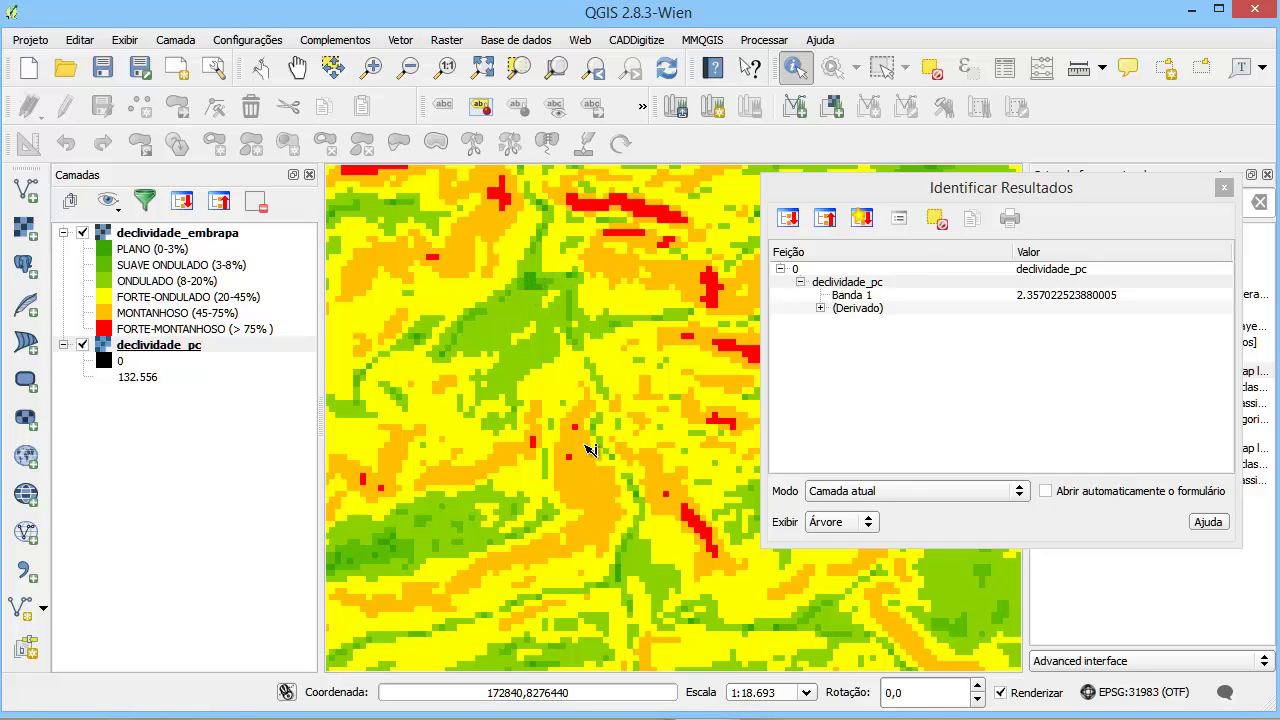
Step: Identify the declividade_pc slope value on the large uniform dark-green PLANO water body in the southeast
{"action": "scroll", "coordinate": [575, 435], "scroll_direction": "down", "scroll_amount": 5}
{"action": "scroll", "coordinate": [654, 449], "scroll_direction": "up", "scroll_amount": 2}
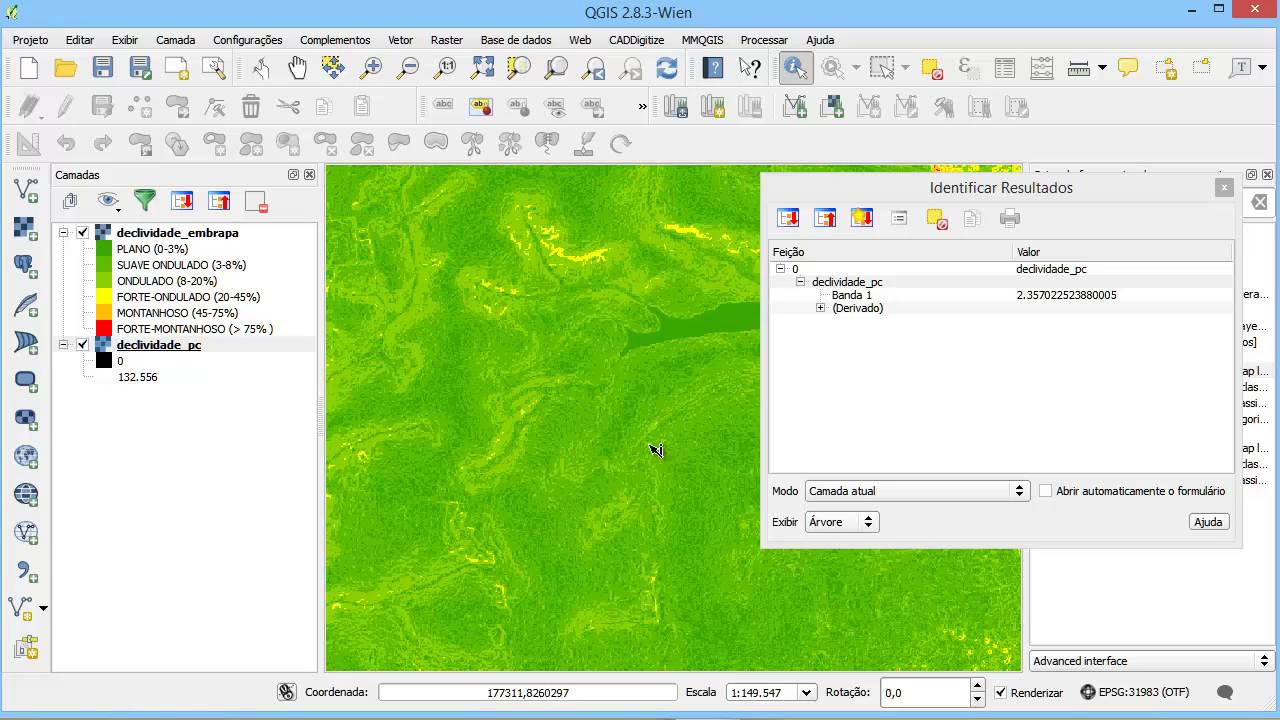
{"action": "scroll", "coordinate": [500, 453], "scroll_direction": "down", "scroll_amount": 2}
{"action": "scroll", "coordinate": [630, 512], "scroll_direction": "up", "scroll_amount": 1}
{"action": "scroll", "coordinate": [674, 497], "scroll_direction": "up", "scroll_amount": 2}
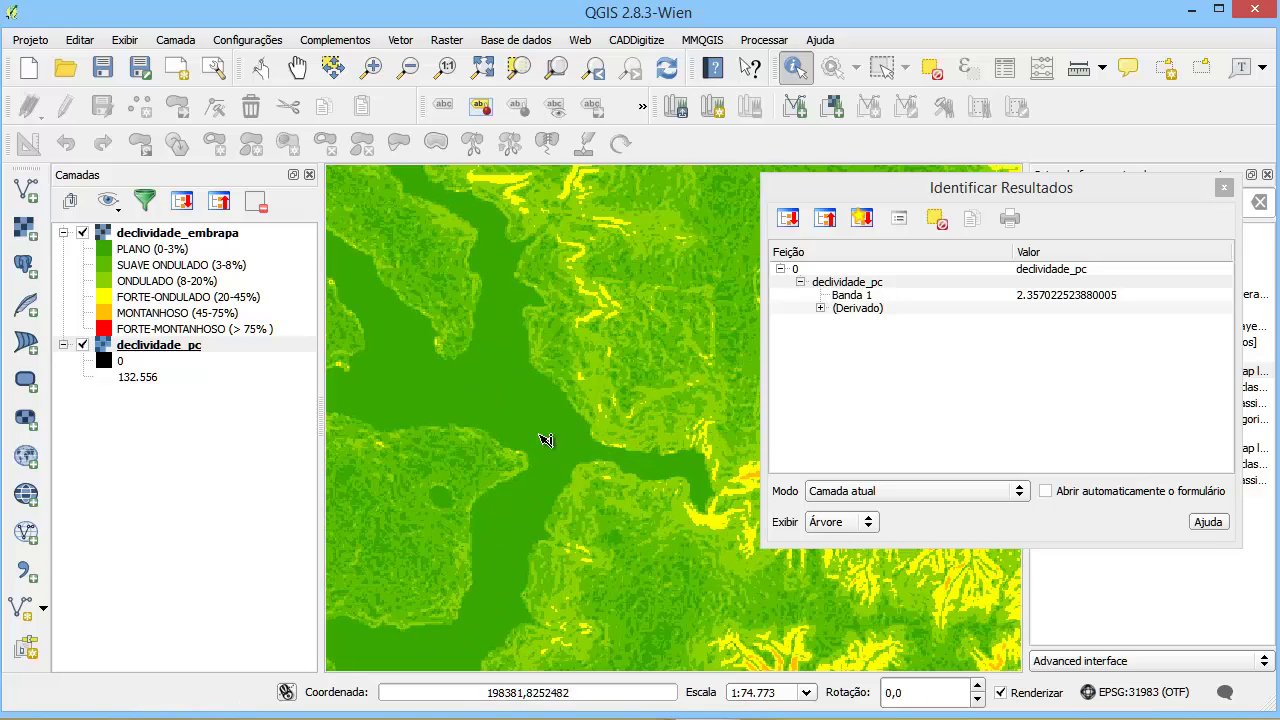
{"action": "left_click", "coordinate": [520, 407]}
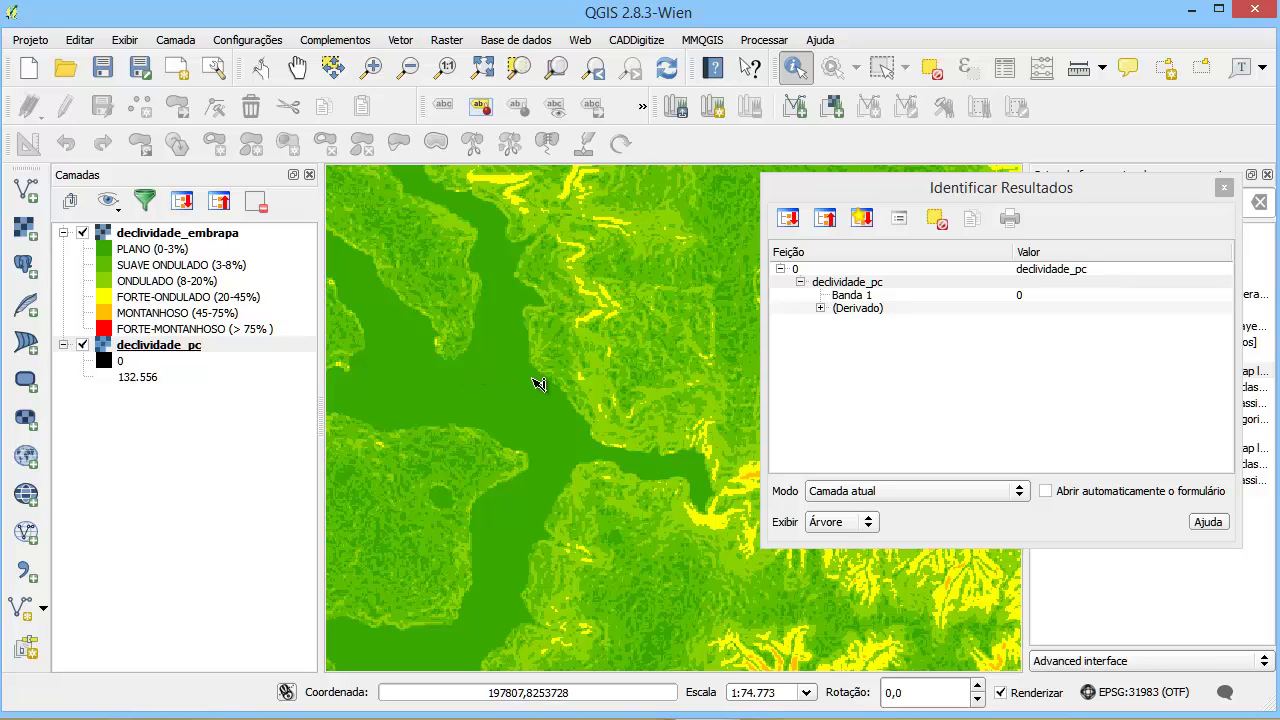
Step: Identify declividade_pc slope values at several light and dark green cells on the peninsula and again on the adjoining water surface
{"action": "scroll", "coordinate": [450, 505], "scroll_direction": "up", "scroll_amount": 1}
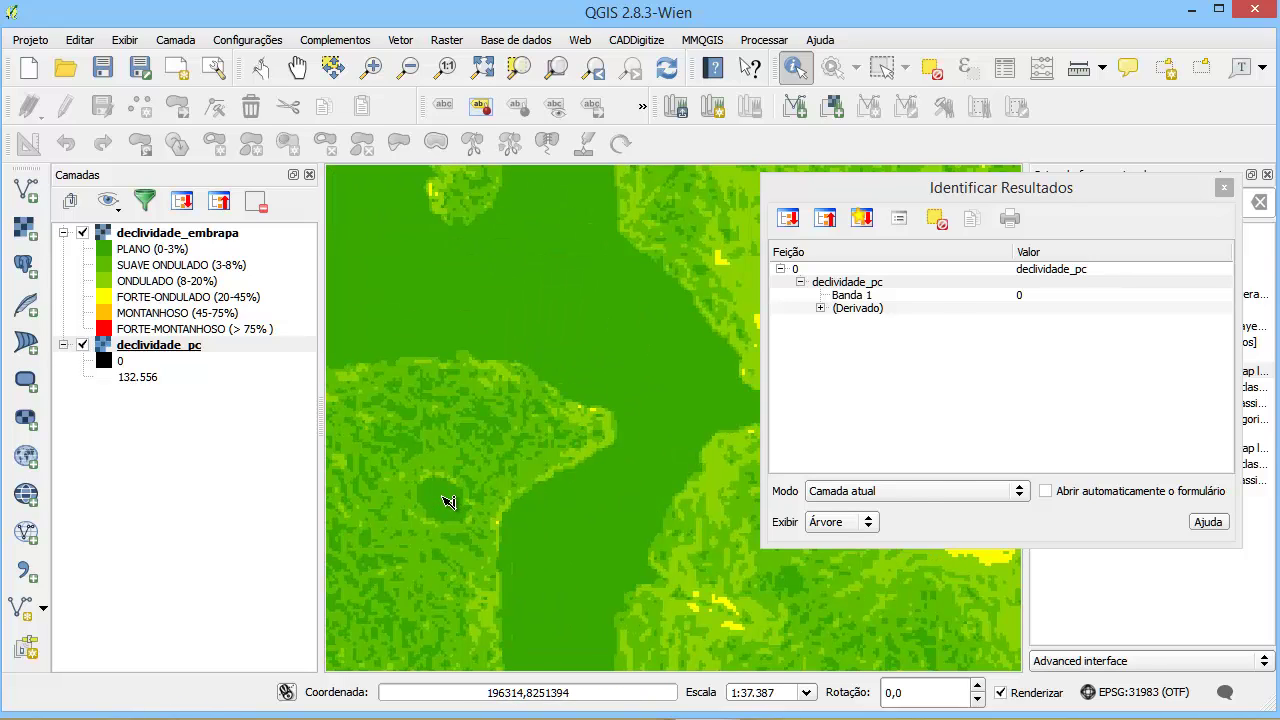
{"action": "left_click", "coordinate": [440, 447]}
{"action": "left_click", "coordinate": [455, 442]}
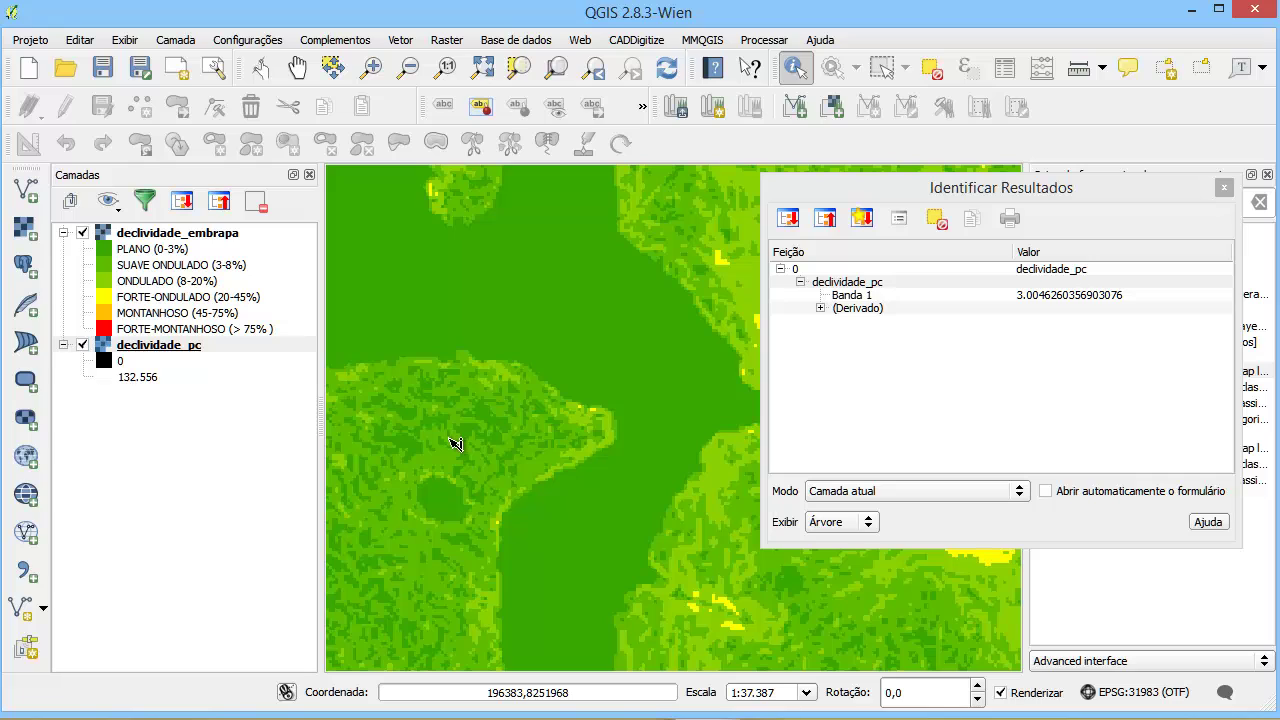
{"action": "left_click", "coordinate": [472, 437]}
{"action": "left_click", "coordinate": [474, 440]}
{"action": "left_click", "coordinate": [497, 426]}
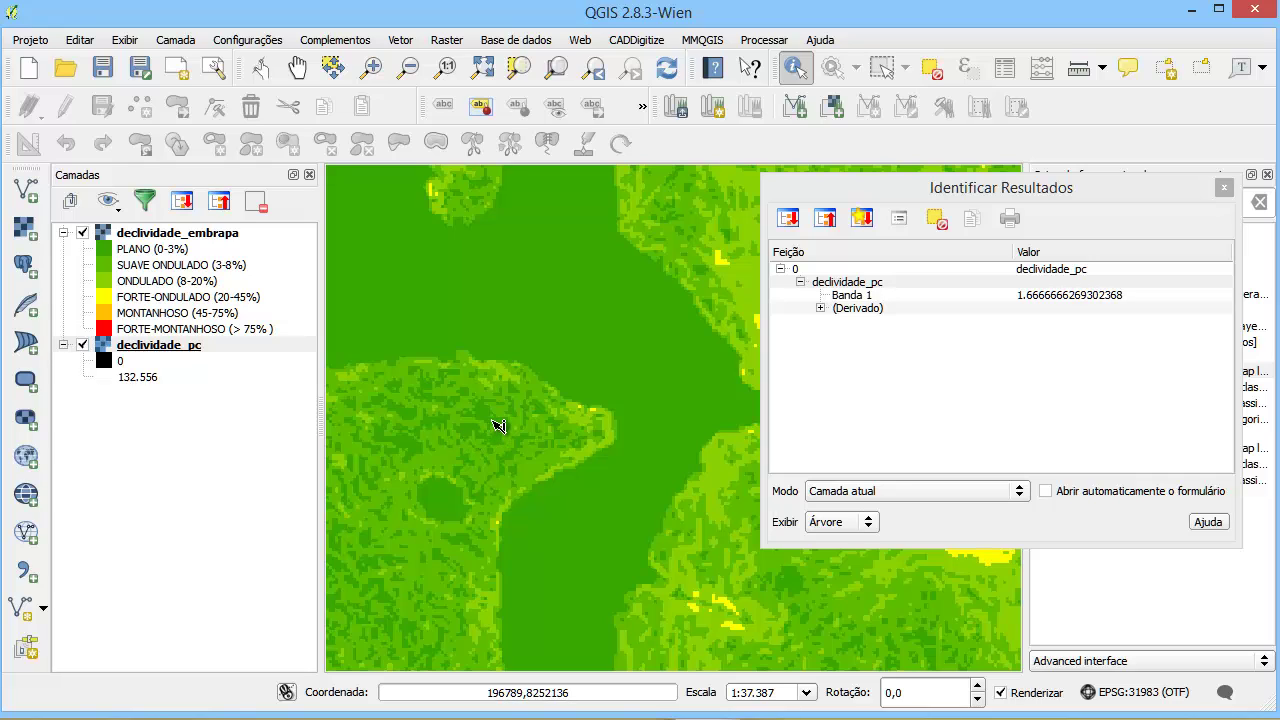
{"action": "left_click", "coordinate": [508, 436]}
{"action": "left_click", "coordinate": [637, 355]}
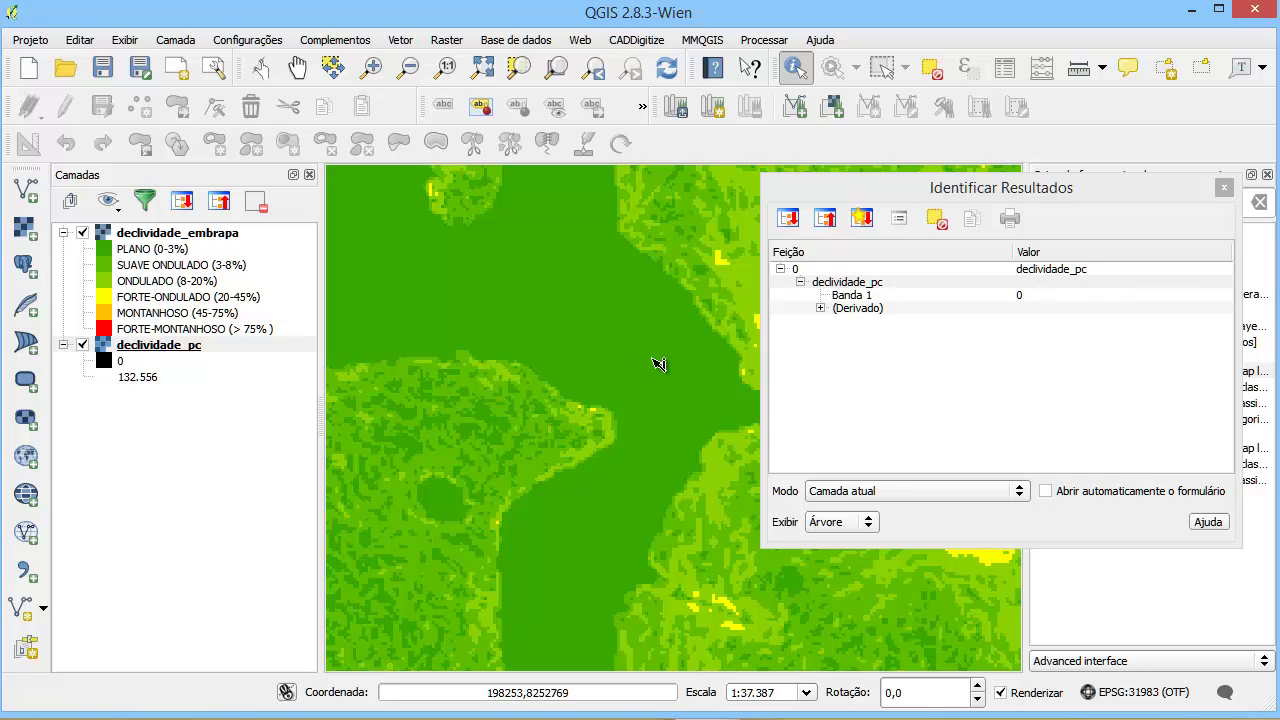
Step: Identify declividade_pc slope values at and around the small red spot on the orange slope southeast of the water body
{"action": "scroll", "coordinate": [550, 425], "scroll_direction": "down", "scroll_amount": 1}
{"action": "scroll", "coordinate": [587, 493], "scroll_direction": "down", "scroll_amount": 1}
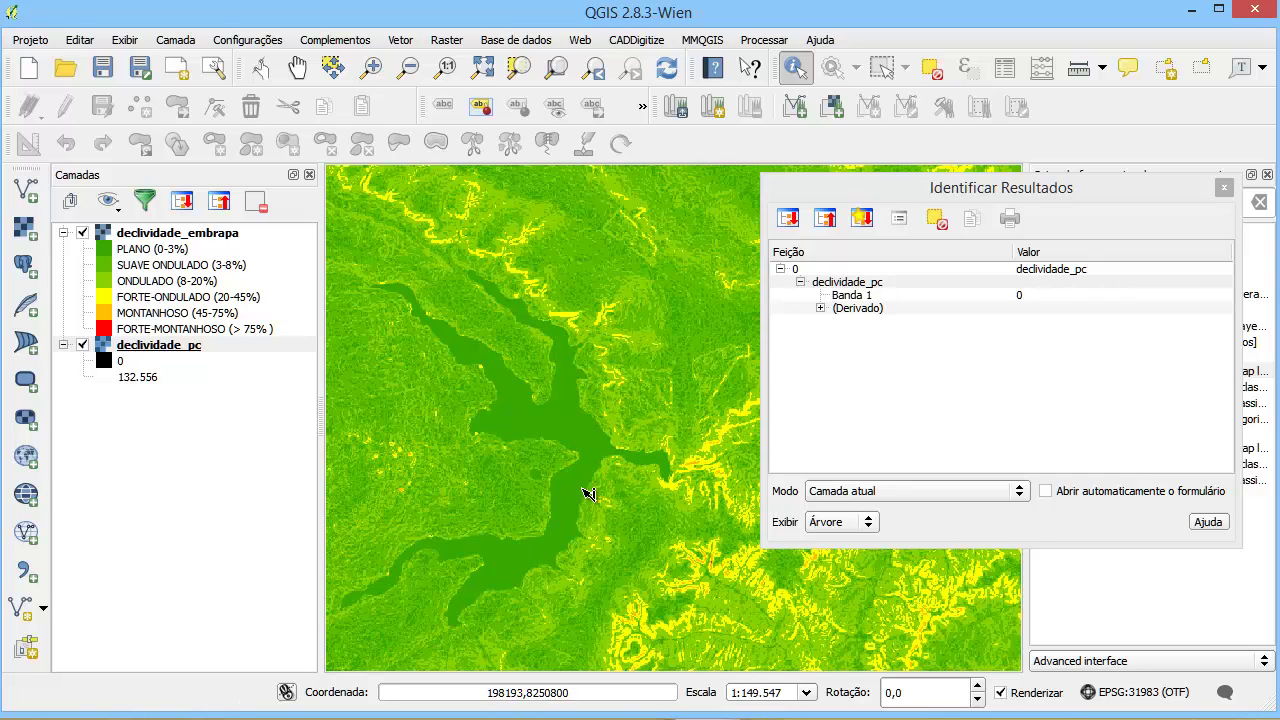
{"action": "scroll", "coordinate": [678, 632], "scroll_direction": "up", "scroll_amount": 1}
{"action": "scroll", "coordinate": [766, 626], "scroll_direction": "up", "scroll_amount": 1}
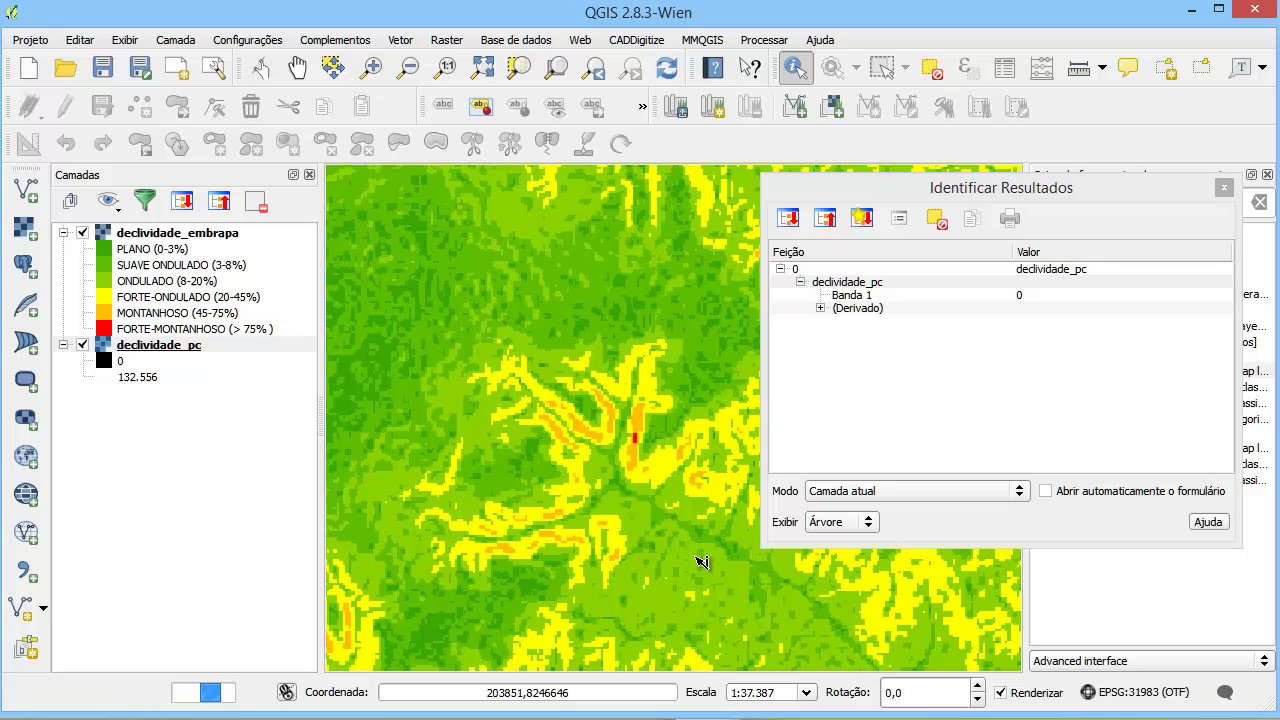
{"action": "left_click", "coordinate": [640, 446]}
{"action": "left_click", "coordinate": [635, 440]}
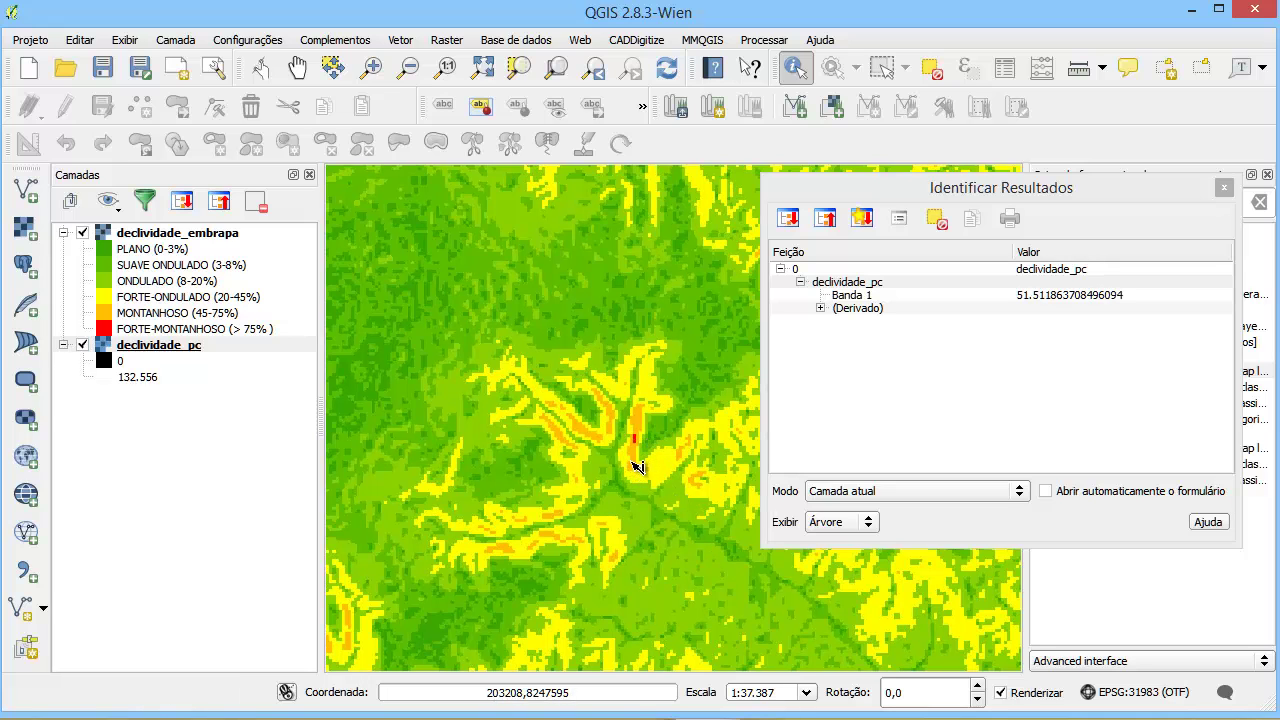
{"action": "left_click", "coordinate": [634, 458]}
Step: Return to the steep northern area and identify the declividade_pc slope value of a red FORTE-MONTANHOSO cell
{"action": "scroll", "coordinate": [570, 455], "scroll_direction": "down", "scroll_amount": 5}
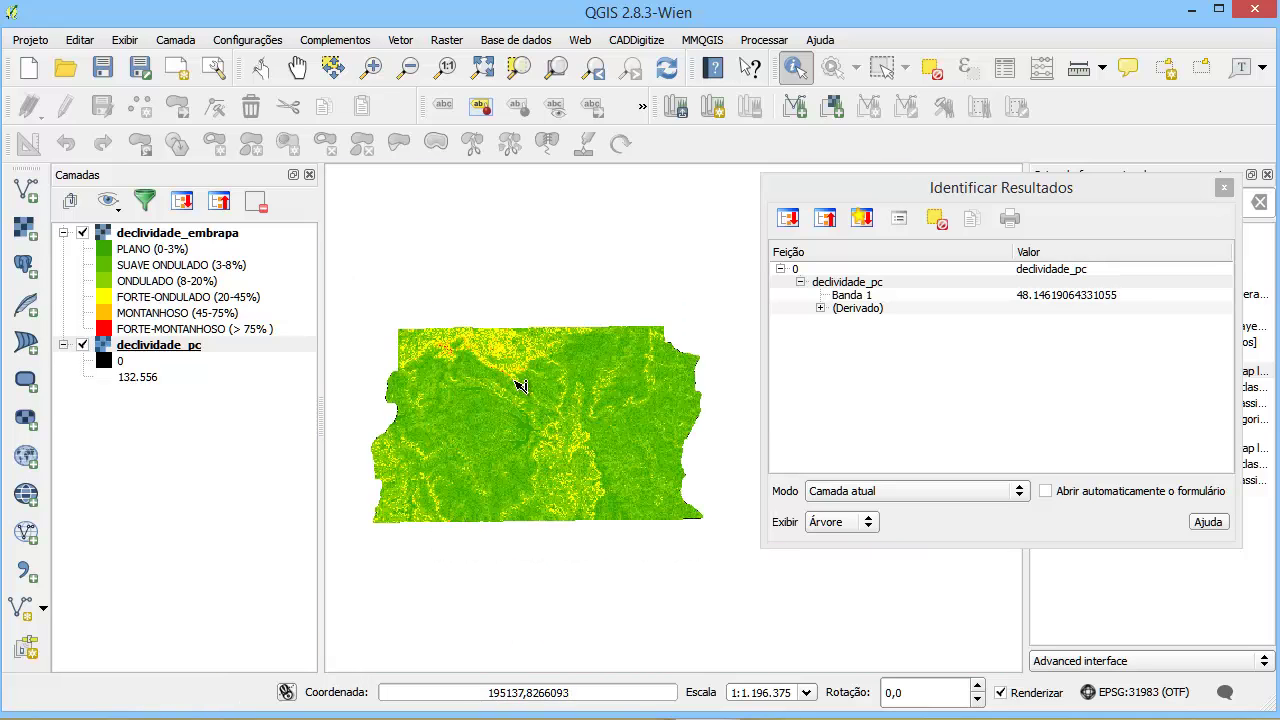
{"action": "scroll", "coordinate": [474, 334], "scroll_direction": "up", "scroll_amount": 1}
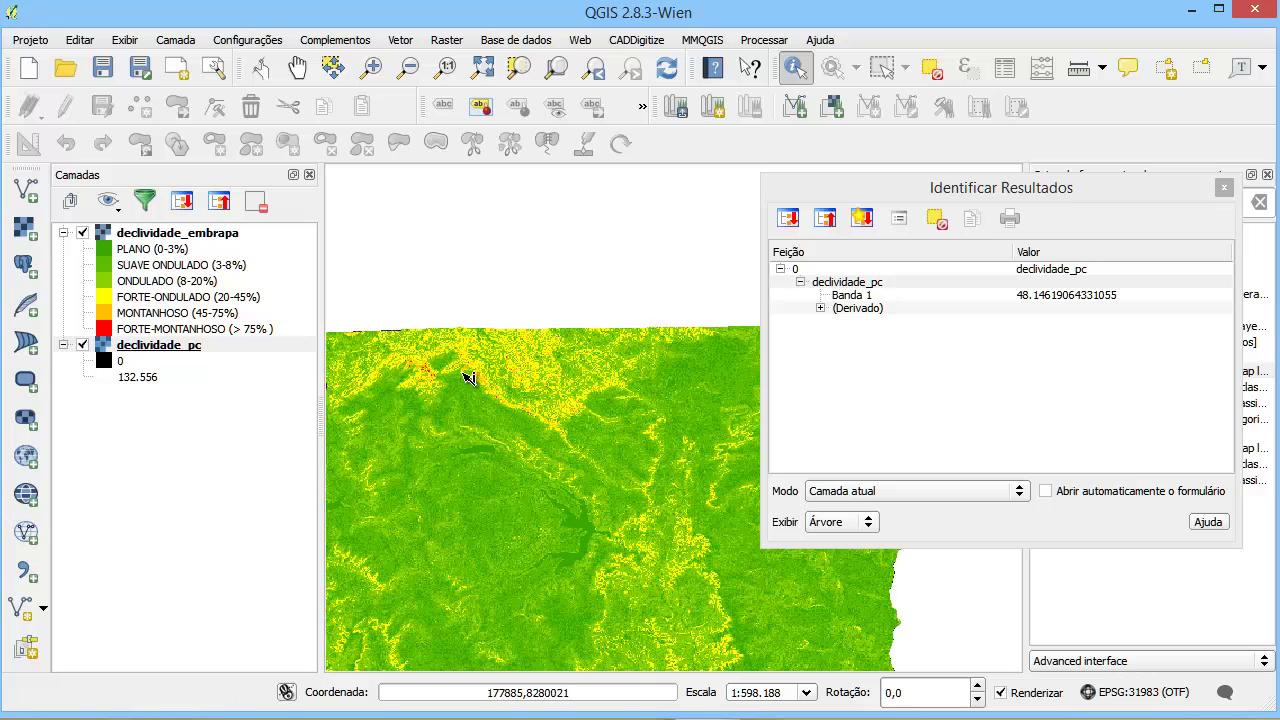
{"action": "left_click", "coordinate": [832, 200]}
{"action": "scroll", "coordinate": [450, 417], "scroll_direction": "up", "scroll_amount": 1}
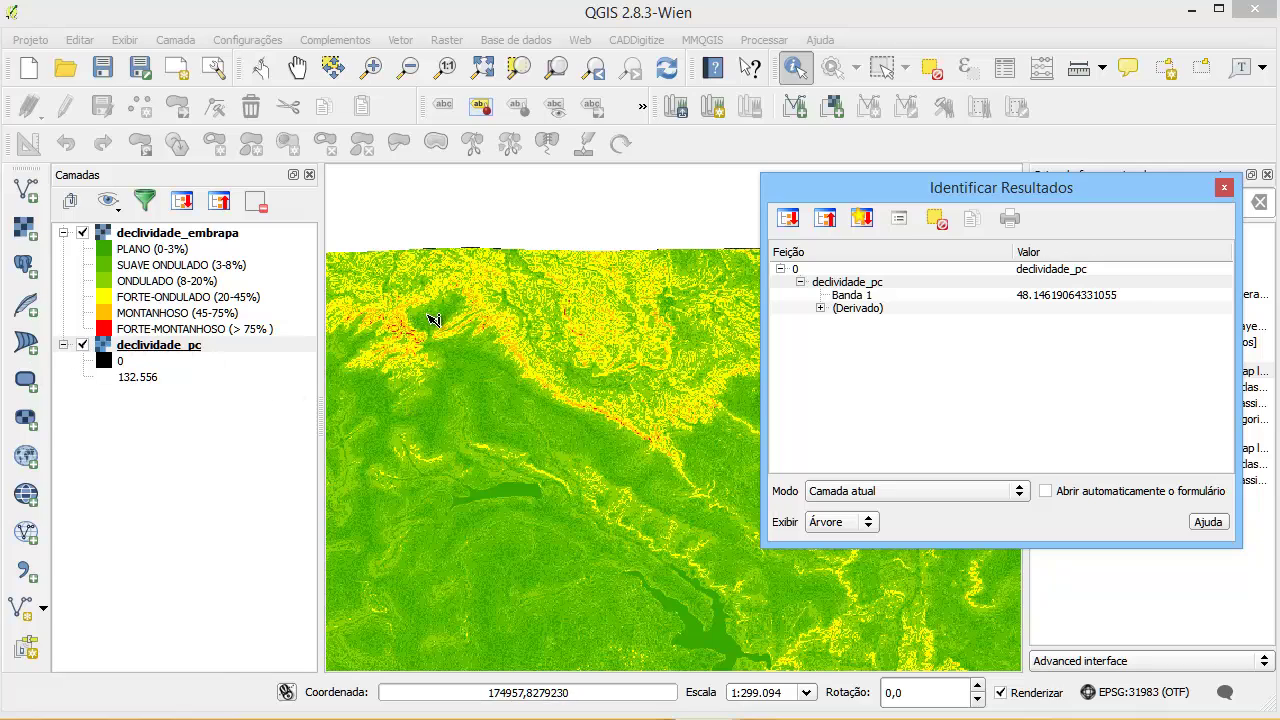
{"action": "scroll", "coordinate": [433, 319], "scroll_direction": "up", "scroll_amount": 3}
{"action": "scroll", "coordinate": [565, 328], "scroll_direction": "down", "scroll_amount": 1}
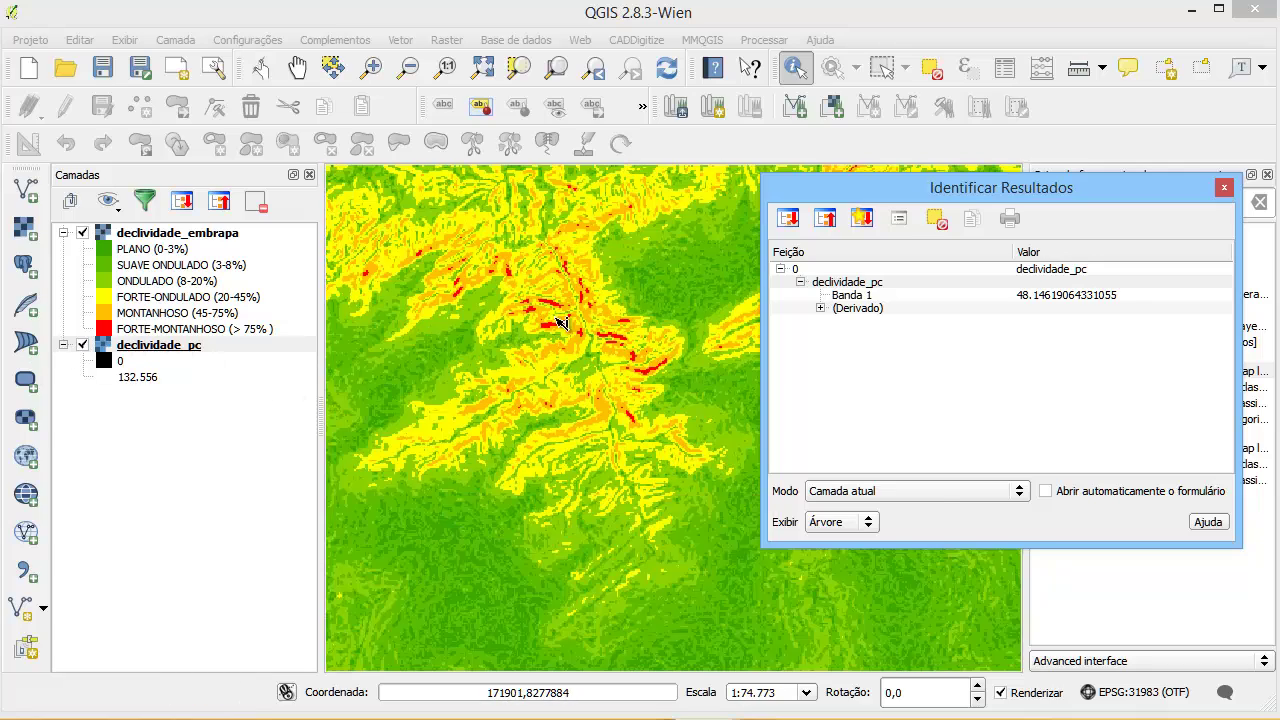
{"action": "scroll", "coordinate": [583, 293], "scroll_direction": "up", "scroll_amount": 1}
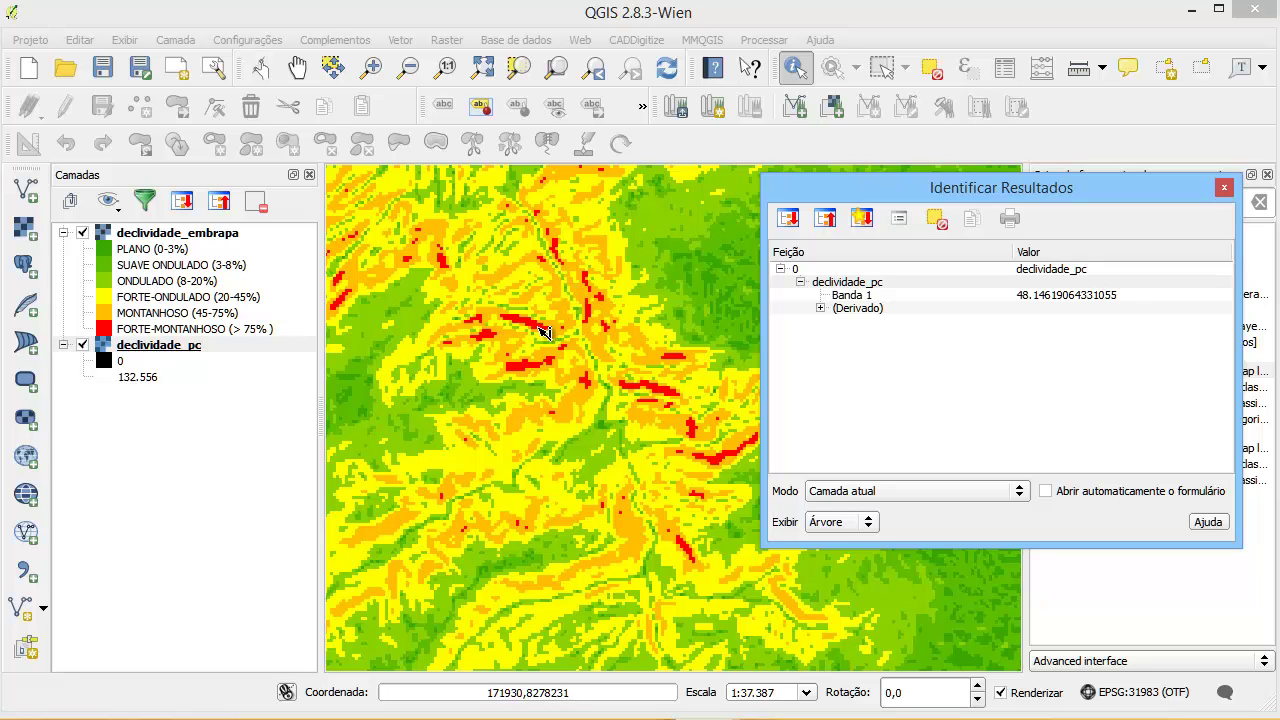
{"action": "left_click", "coordinate": [528, 372]}
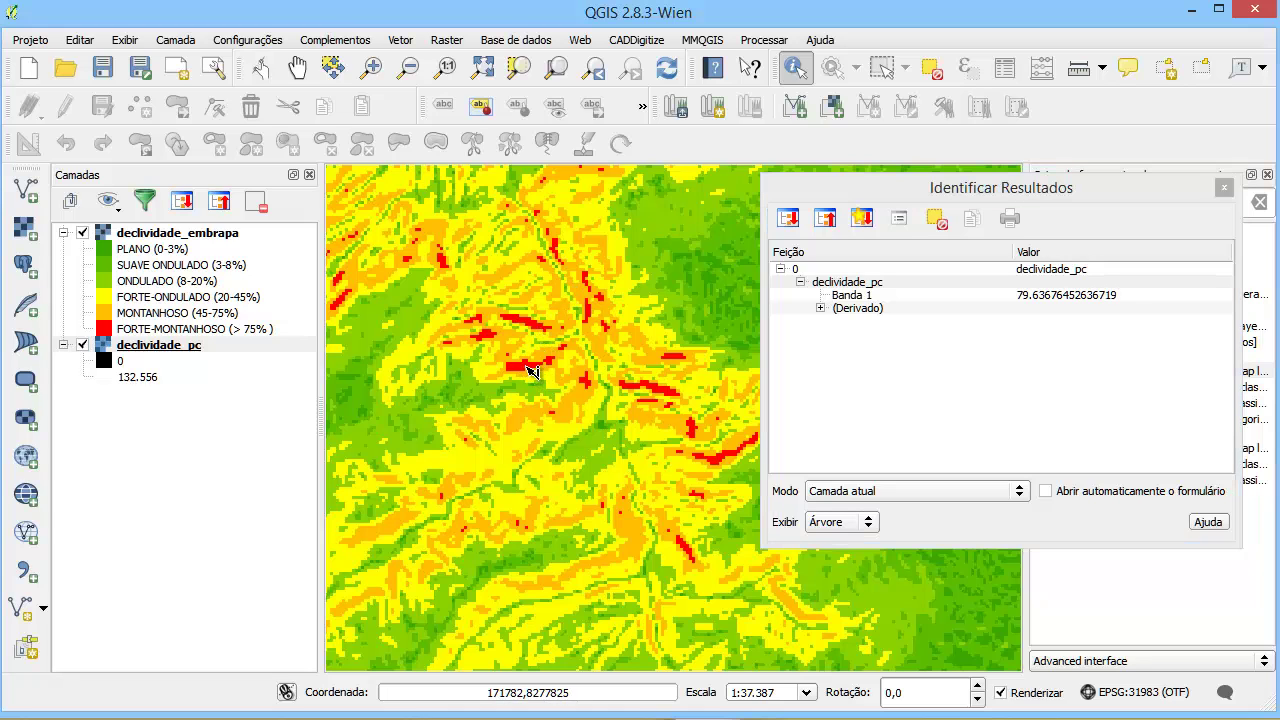
Step: Shift the identify results window aside and examine the classified relief of the northern escarpment and steep red areas at several scales
{"action": "left_click_drag", "start_coordinate": [680, 215], "coordinate": [947, 174]}
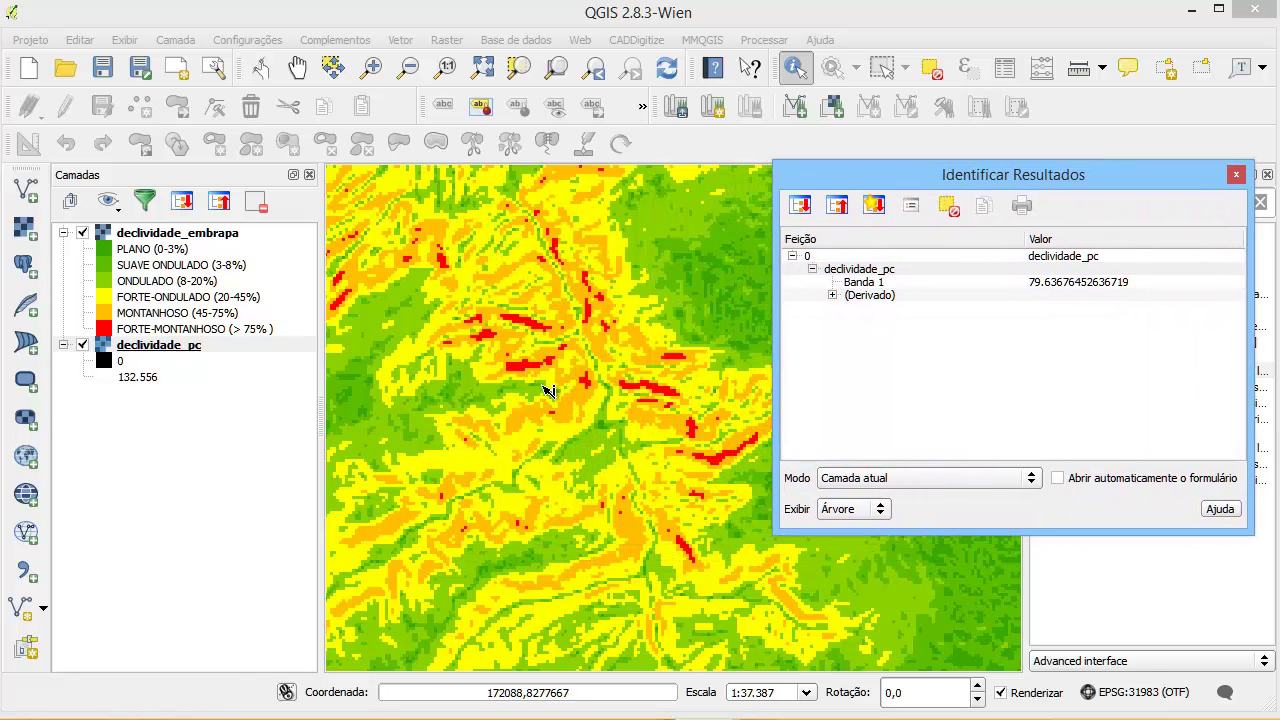
{"action": "scroll", "coordinate": [548, 390], "scroll_direction": "down", "scroll_amount": 1}
{"action": "scroll", "coordinate": [557, 388], "scroll_direction": "up", "scroll_amount": 2}
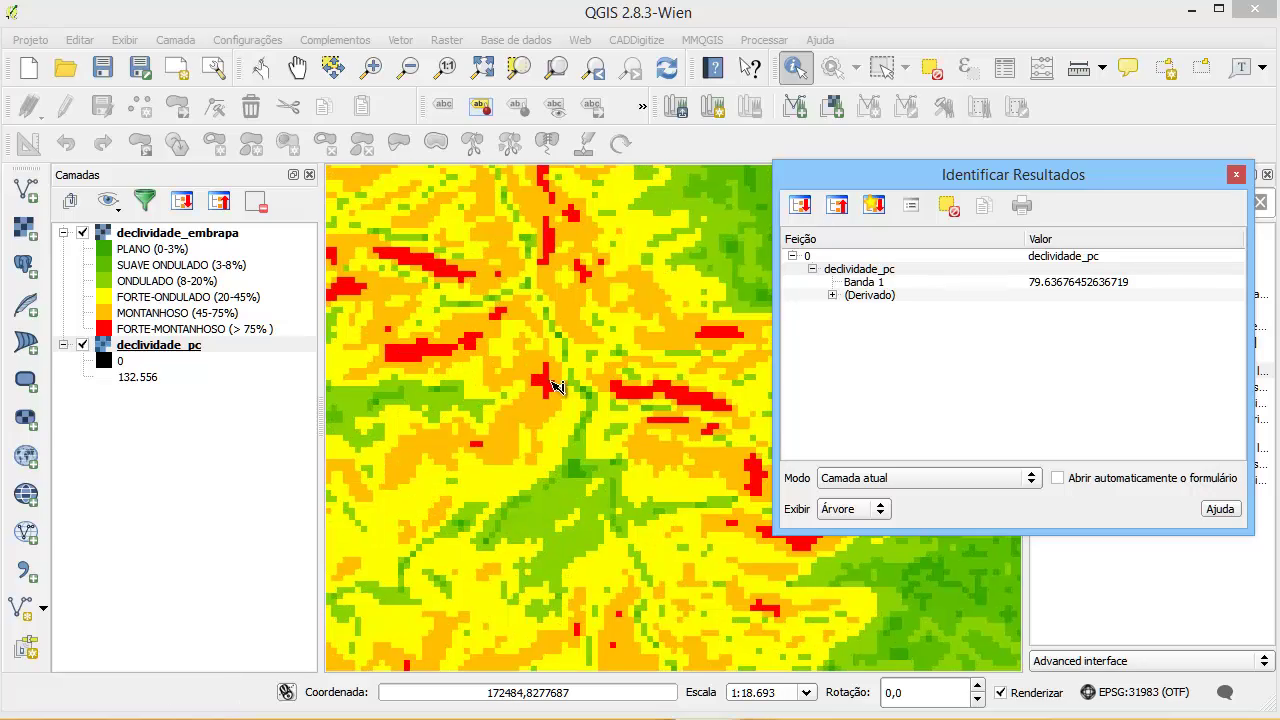
{"action": "scroll", "coordinate": [513, 396], "scroll_direction": "up", "scroll_amount": 1}
{"action": "scroll", "coordinate": [519, 396], "scroll_direction": "down", "scroll_amount": 4}
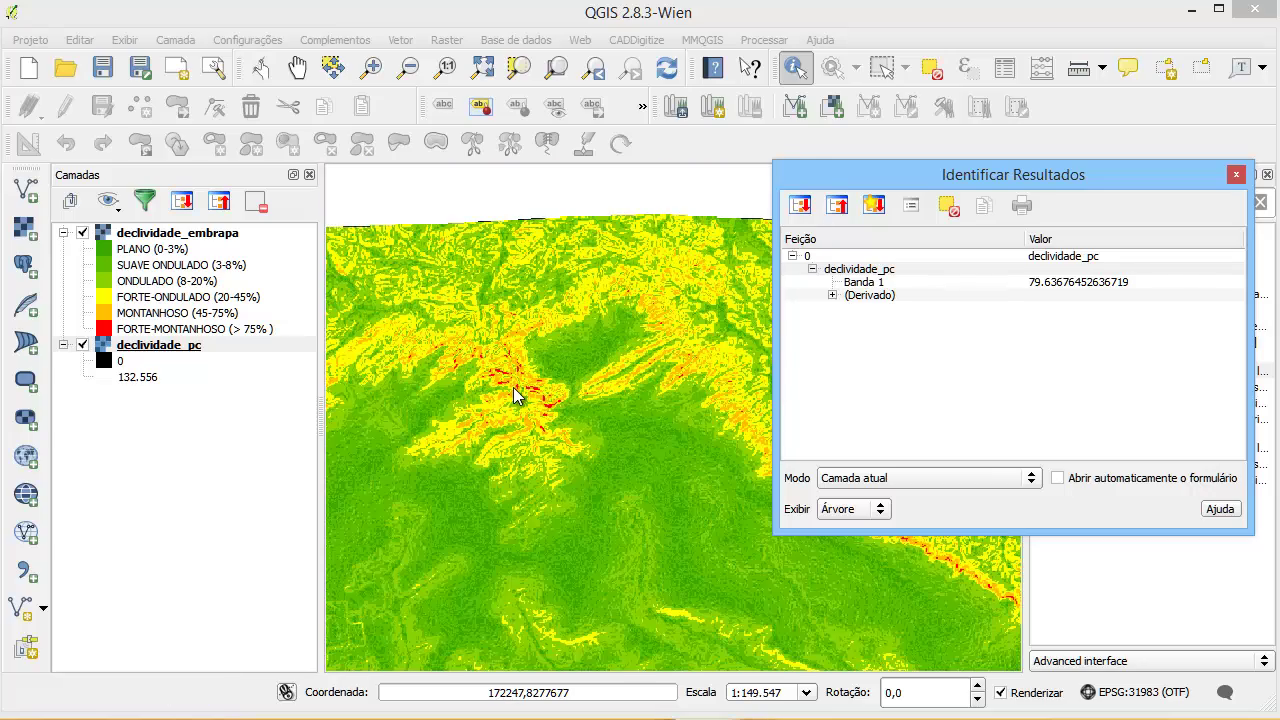
{"action": "scroll", "coordinate": [520, 390], "scroll_direction": "down", "scroll_amount": 1}
{"action": "scroll", "coordinate": [517, 385], "scroll_direction": "up", "scroll_amount": 3}
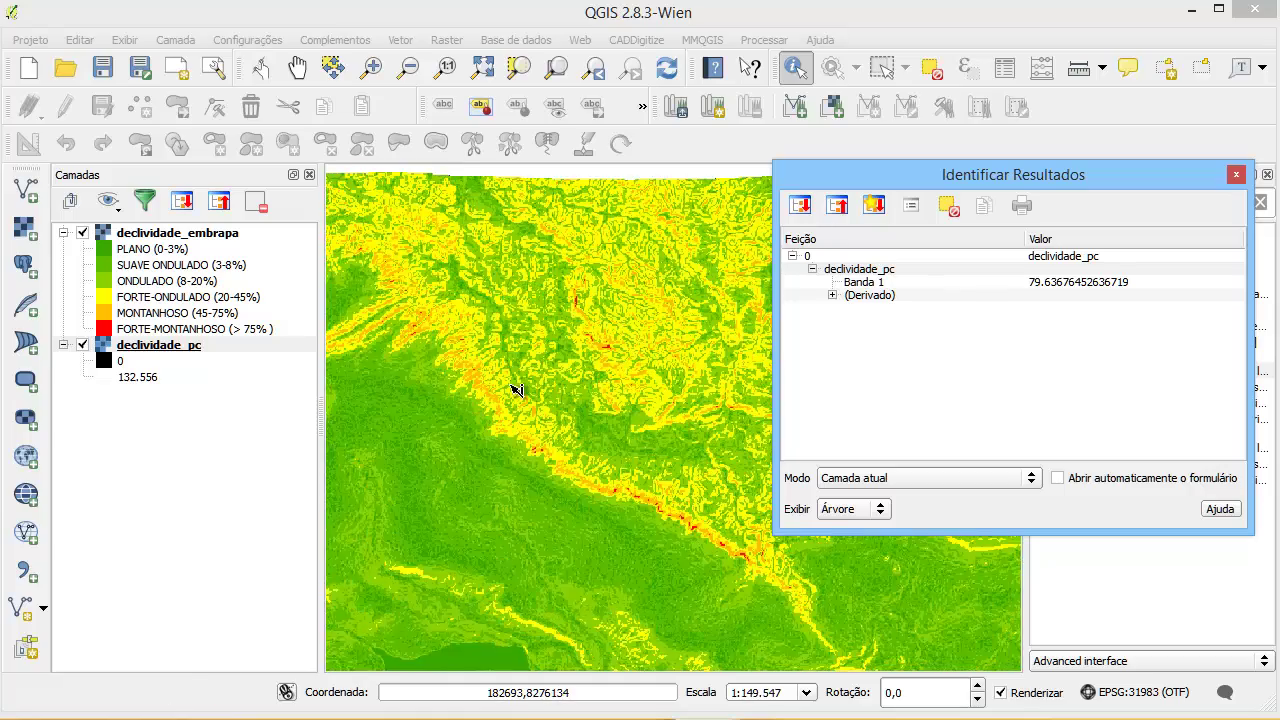
{"action": "scroll", "coordinate": [424, 404], "scroll_direction": "down", "scroll_amount": 3}
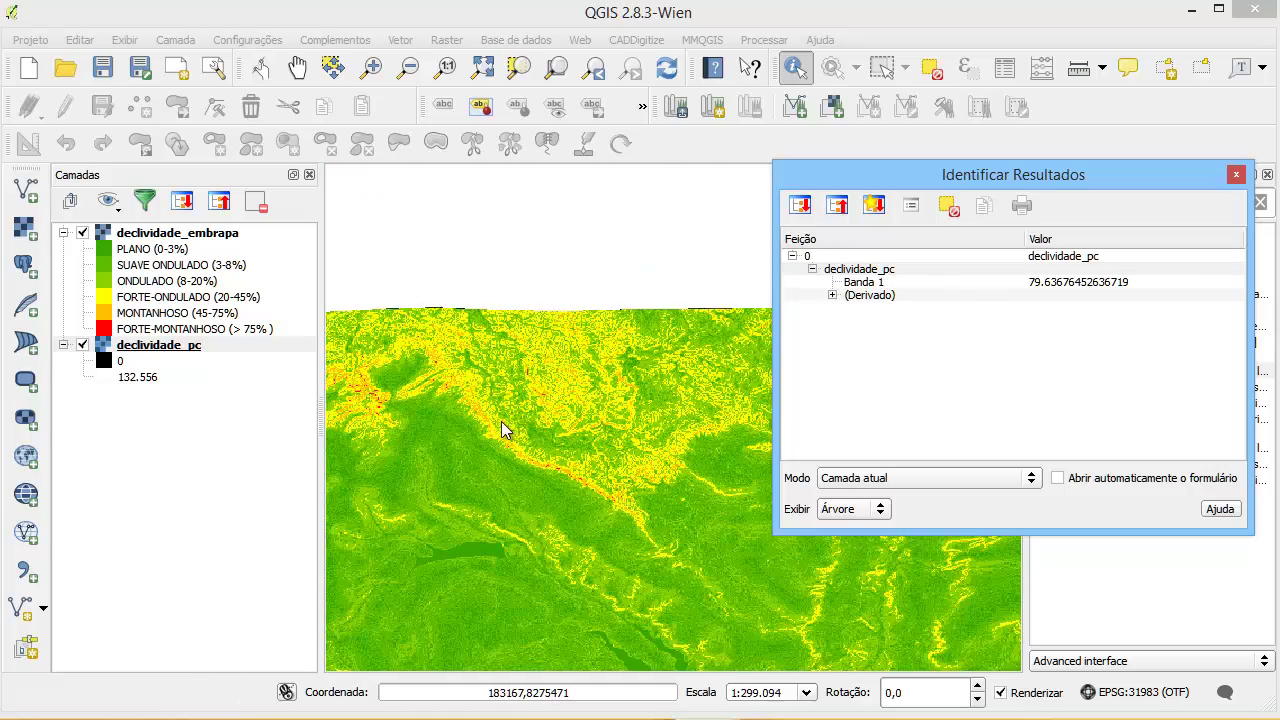
{"action": "scroll", "coordinate": [558, 424], "scroll_direction": "down", "scroll_amount": 1}
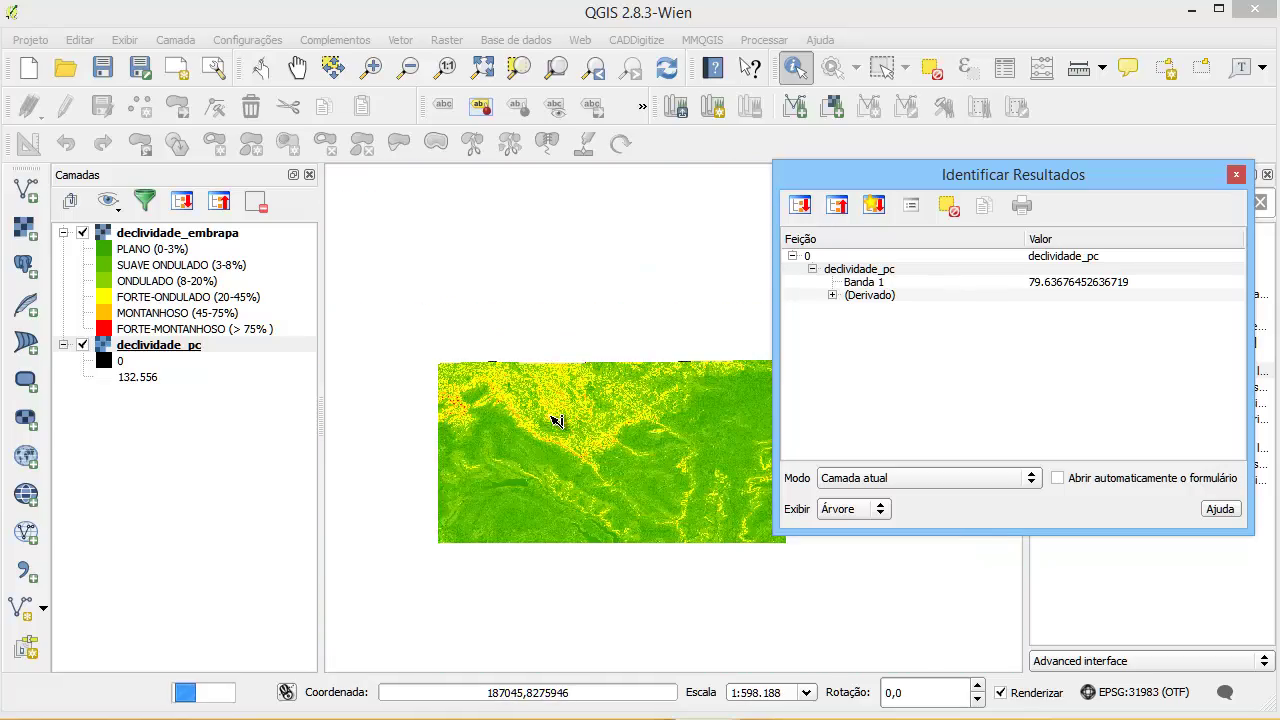
{"action": "scroll", "coordinate": [371, 406], "scroll_direction": "up", "scroll_amount": 1}
{"action": "scroll", "coordinate": [629, 437], "scroll_direction": "up", "scroll_amount": 1}
{"action": "scroll", "coordinate": [635, 436], "scroll_direction": "up", "scroll_amount": 2}
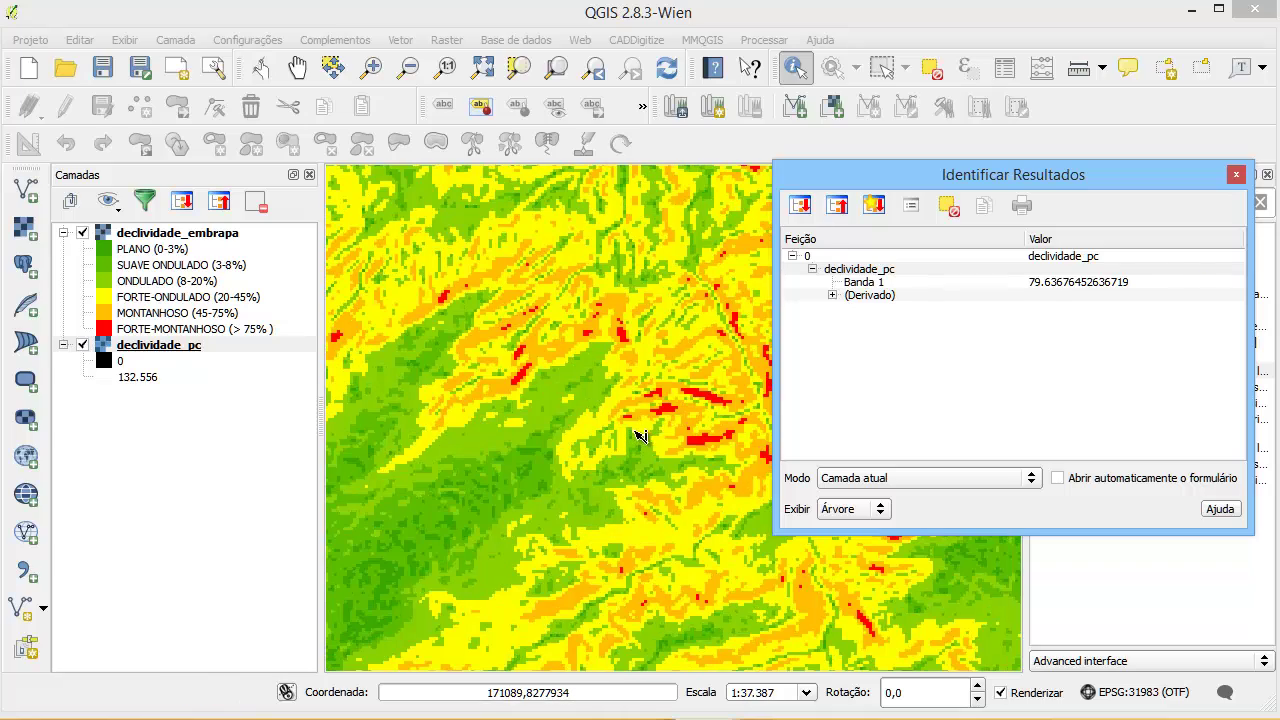
{"action": "left_click", "coordinate": [297, 67]}
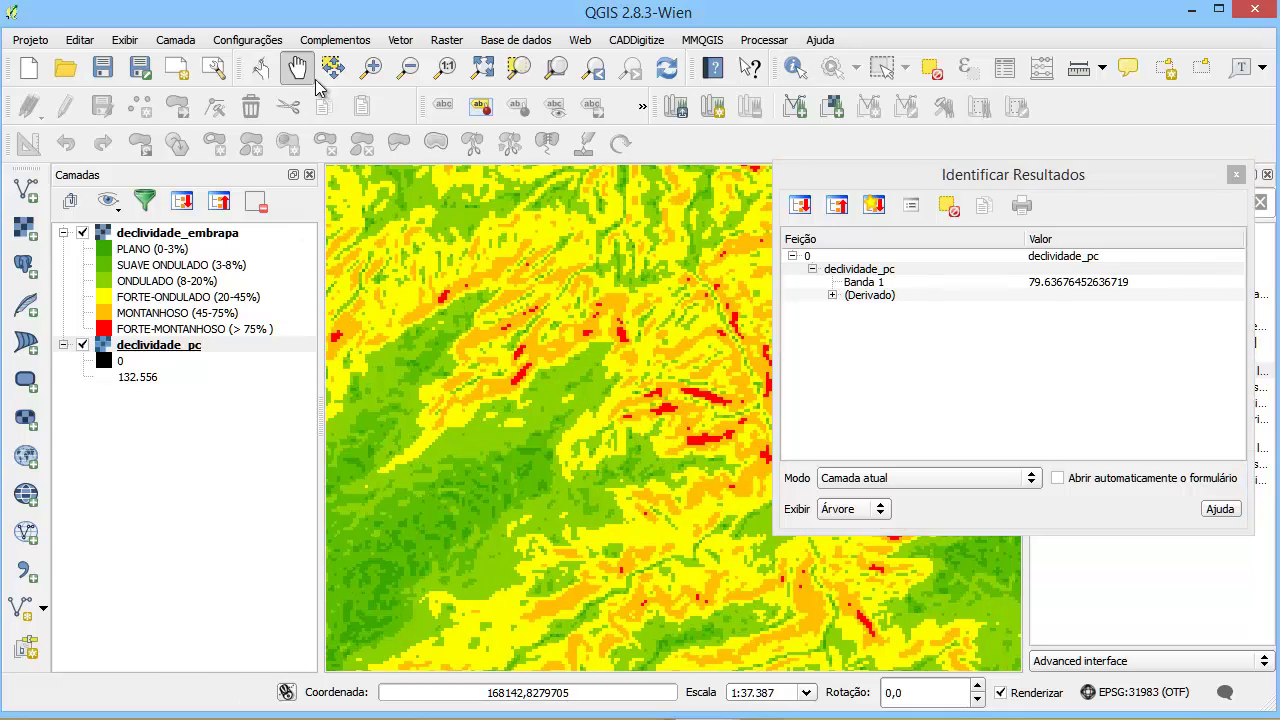
{"action": "left_click_drag", "start_coordinate": [597, 484], "coordinate": [601, 403]}
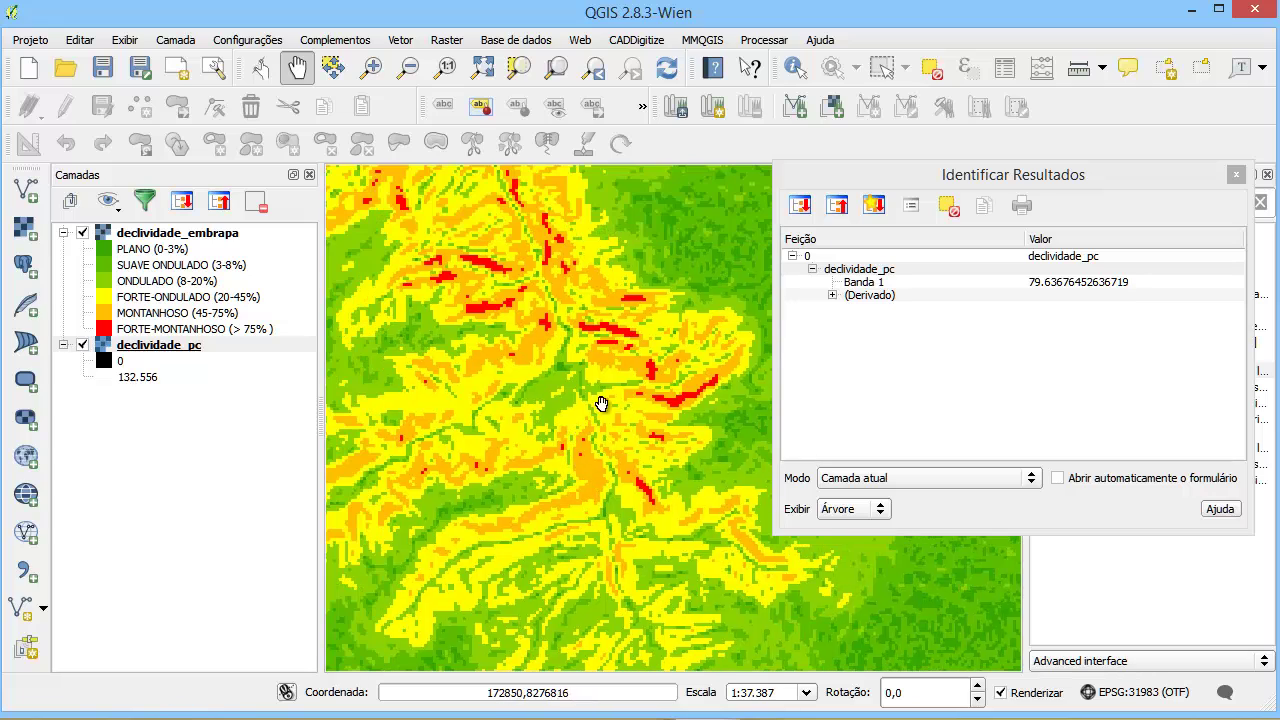